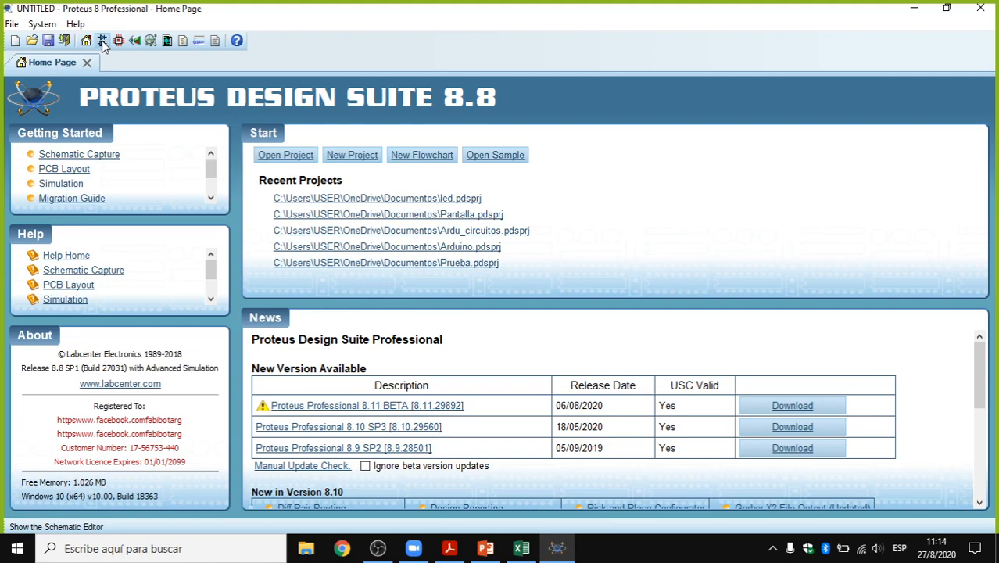
Step: Start a new project and name it EncendidoLed.pdsprj, keeping the default save path
{"action": "left_click", "coordinate": [101, 41]}
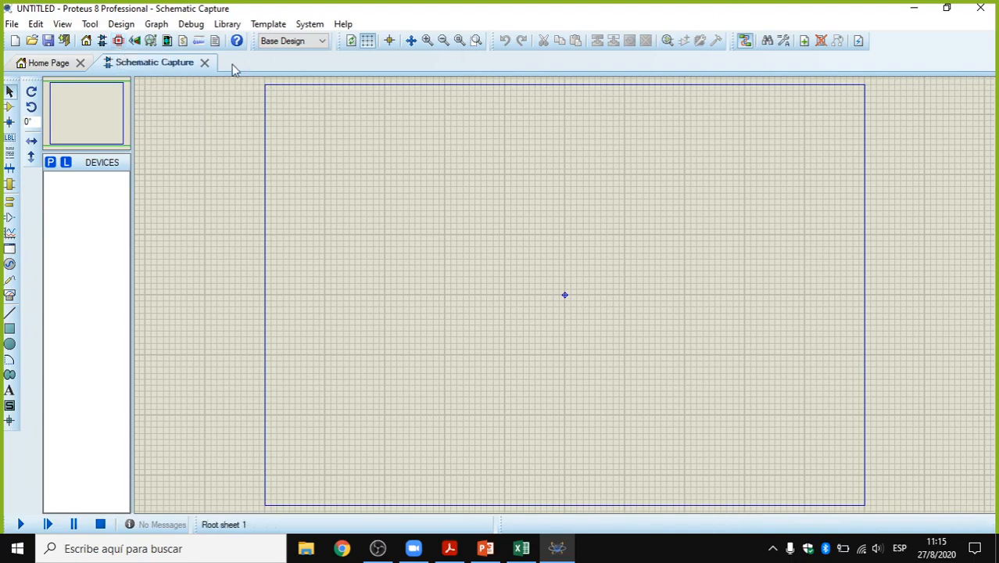
{"action": "left_click", "coordinate": [205, 63]}
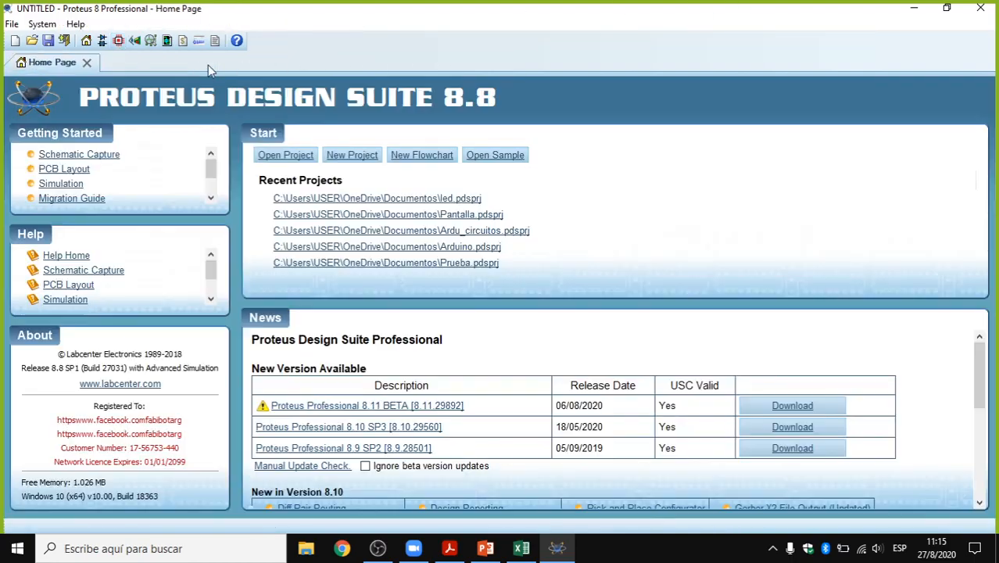
{"action": "left_click", "coordinate": [353, 161]}
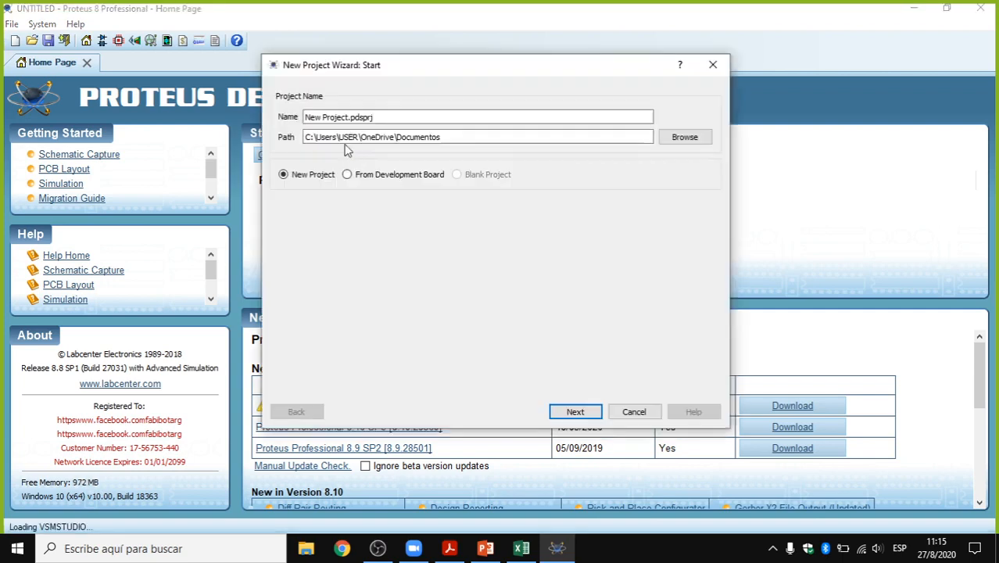
{"action": "left_click_drag", "start_coordinate": [349, 118], "coordinate": [304, 117]}
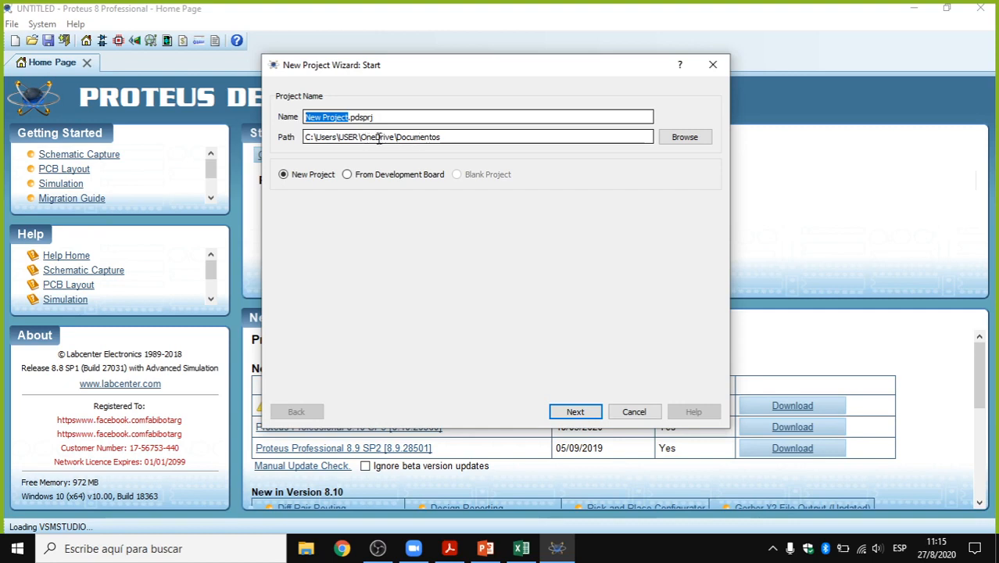
{"action": "type", "text": "Encendido"}
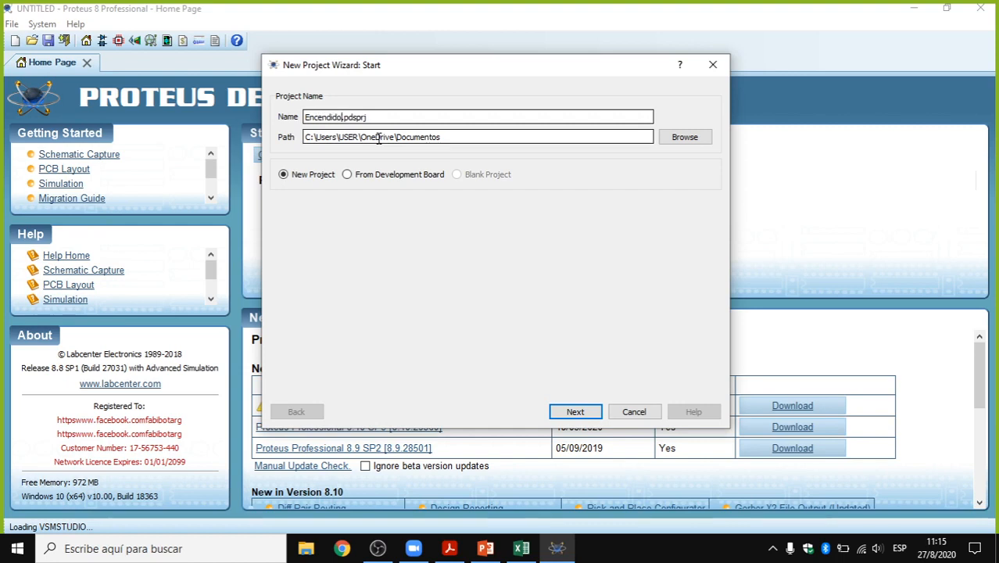
{"action": "type", "text": "led"}
{"action": "key", "text": "BackSpace"}
{"action": "key", "text": "BackSpace"}
{"action": "key", "text": "BackSpace"}
{"action": "type", "text": "Led"}
{"action": "left_click", "coordinate": [560, 411]}
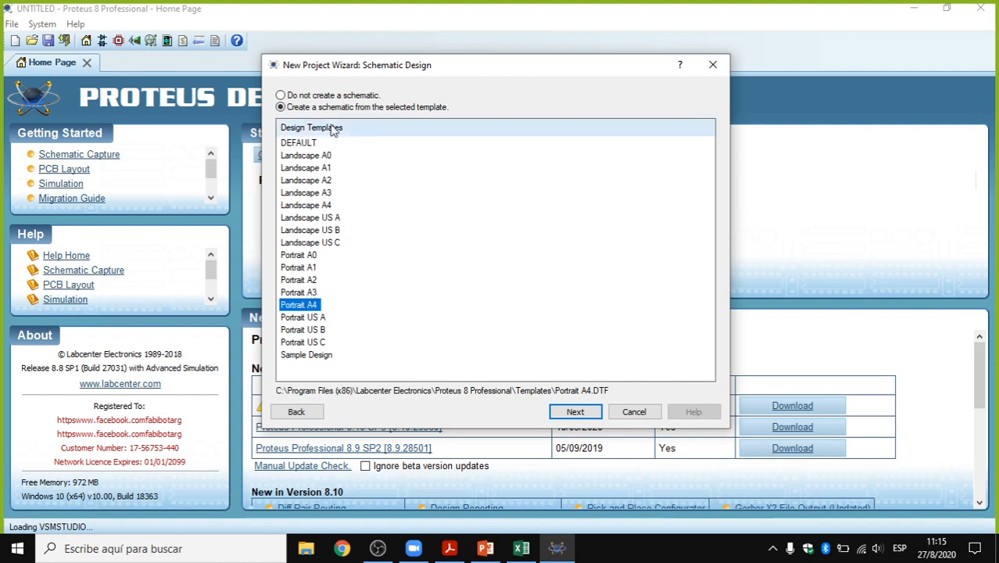
Step: Choose to create the schematic from the Portrait A4 template and not to create a PCB layout
{"action": "left_click", "coordinate": [335, 95]}
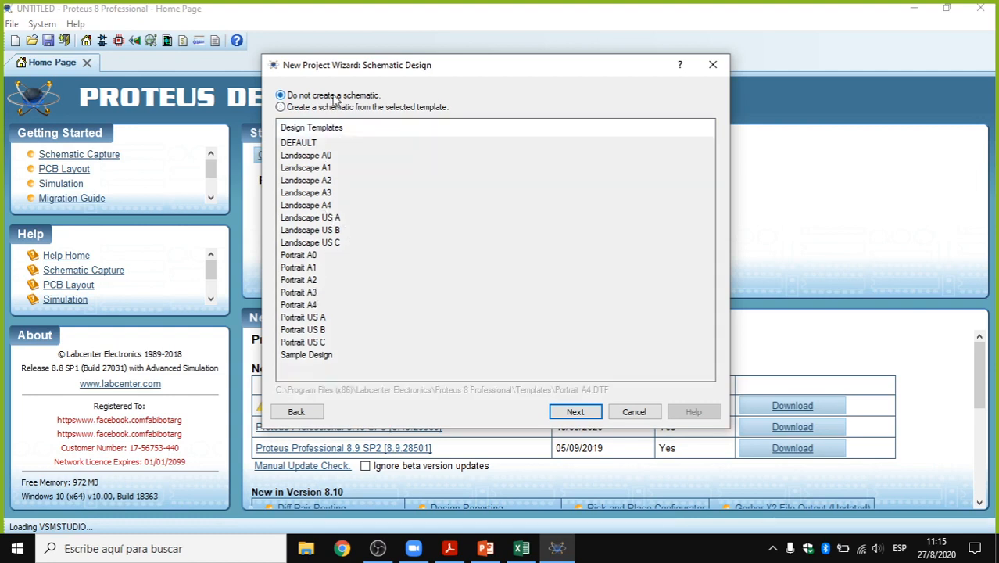
{"action": "left_click", "coordinate": [328, 107]}
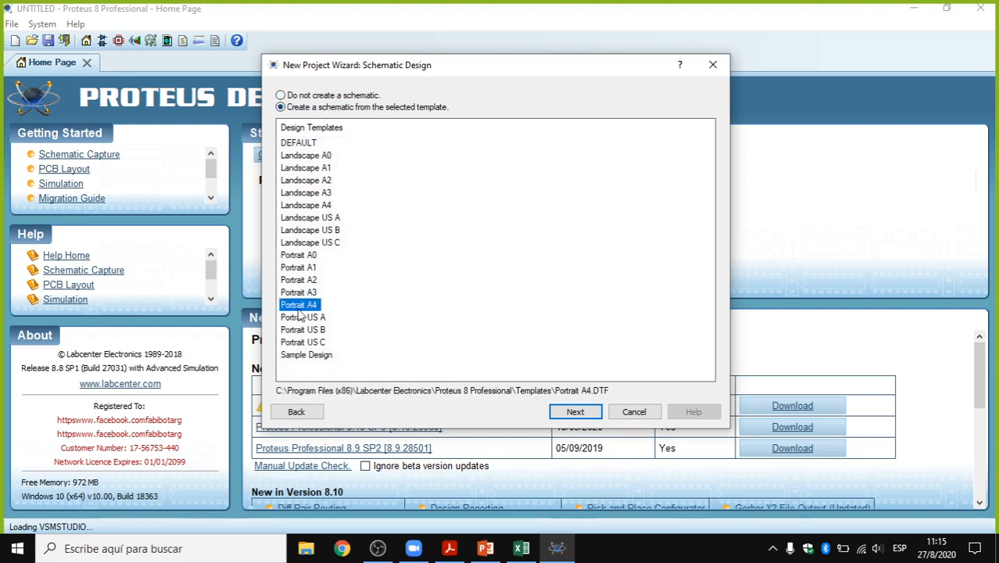
{"action": "left_click", "coordinate": [575, 412]}
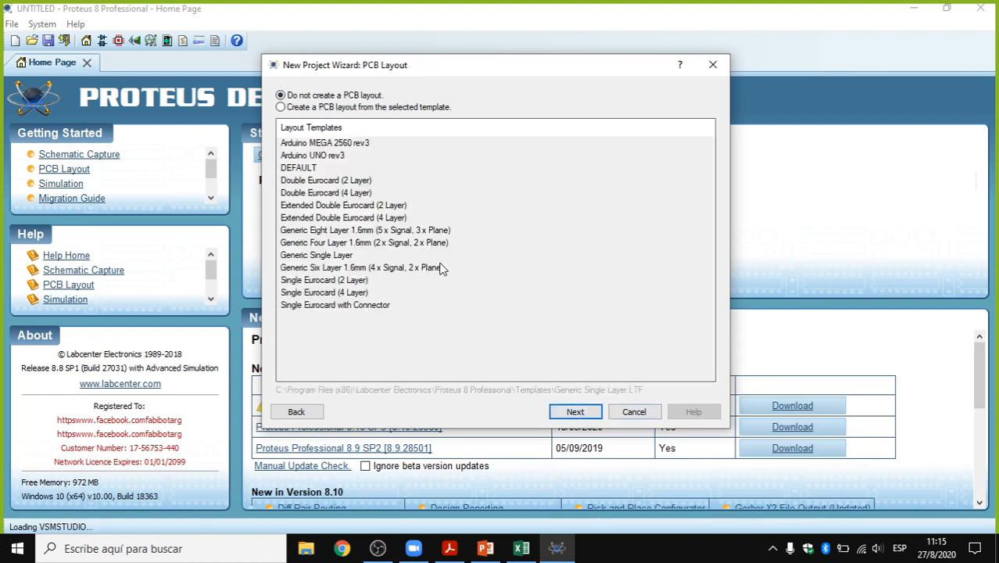
{"action": "left_click", "coordinate": [363, 109]}
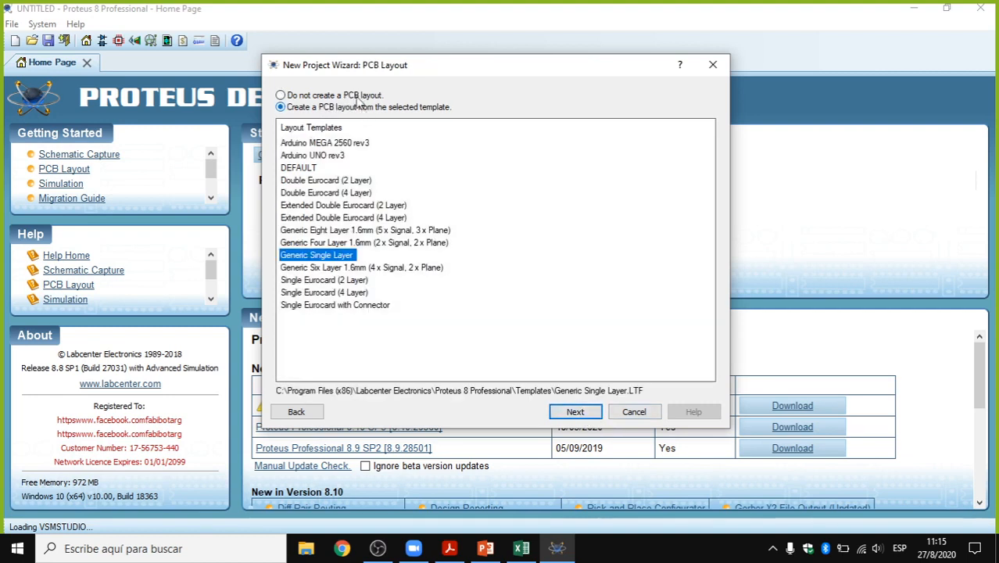
{"action": "left_click", "coordinate": [357, 97]}
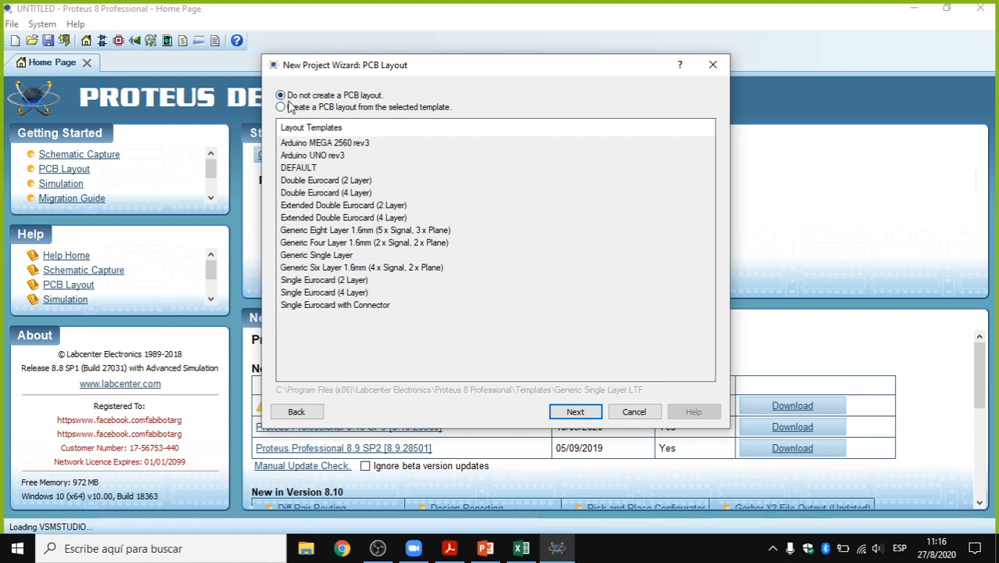
{"action": "left_click", "coordinate": [577, 412]}
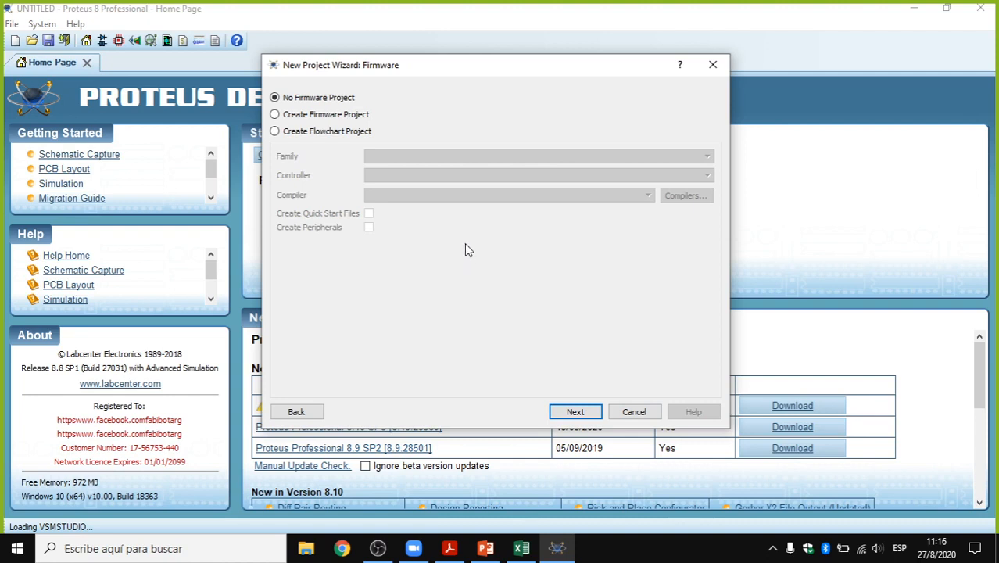
Step: Create a firmware project for the ARDUINO family with Arduino Uno and Arduino AVR (Proteus), and finish the project wizard
{"action": "left_click", "coordinate": [318, 116]}
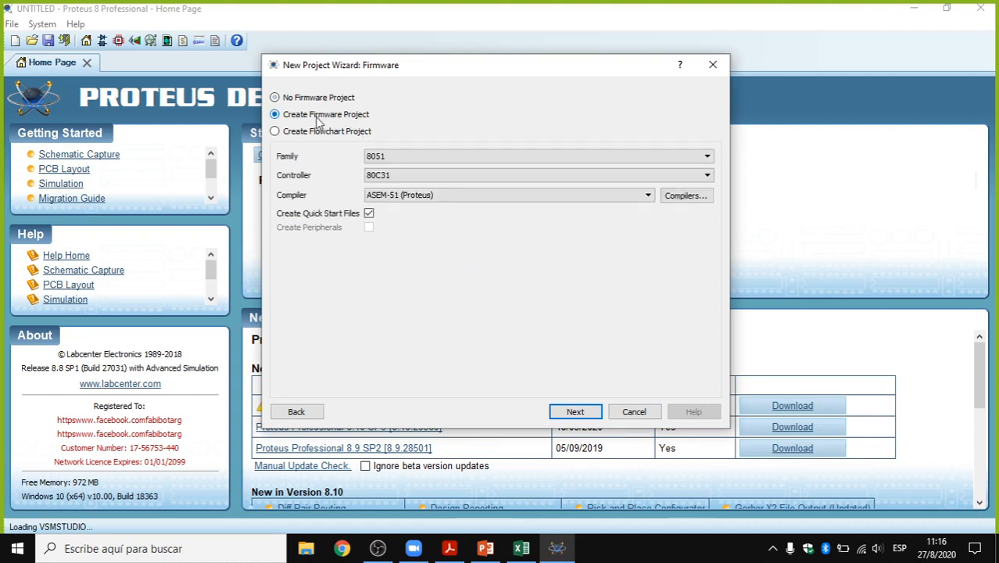
{"action": "left_click", "coordinate": [409, 159]}
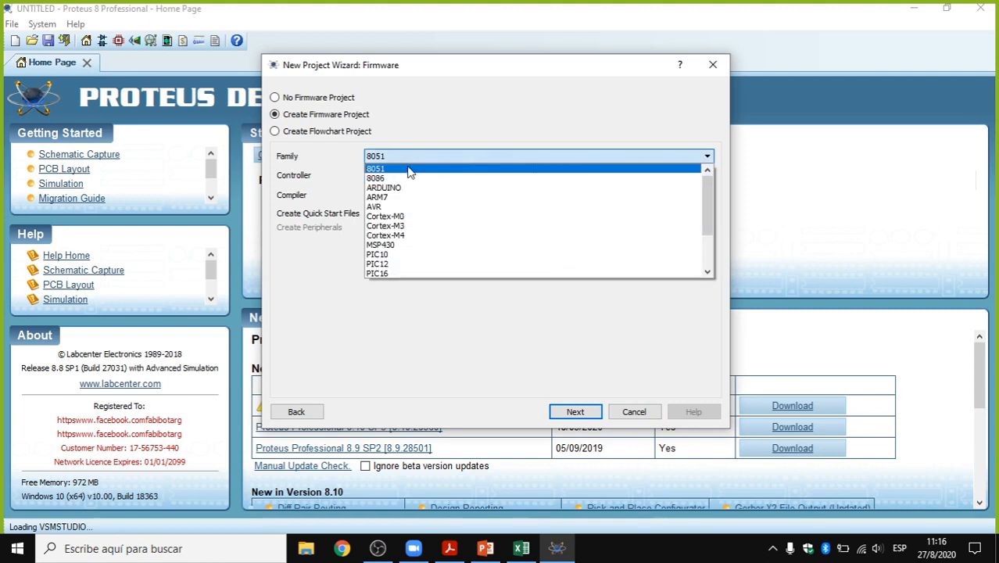
{"action": "left_click", "coordinate": [408, 189]}
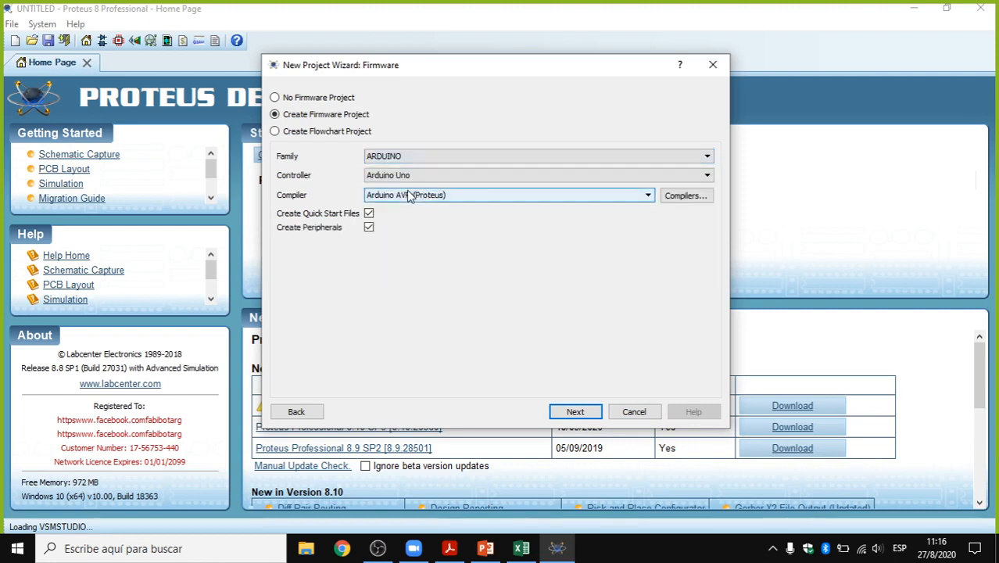
{"action": "left_click", "coordinate": [576, 412]}
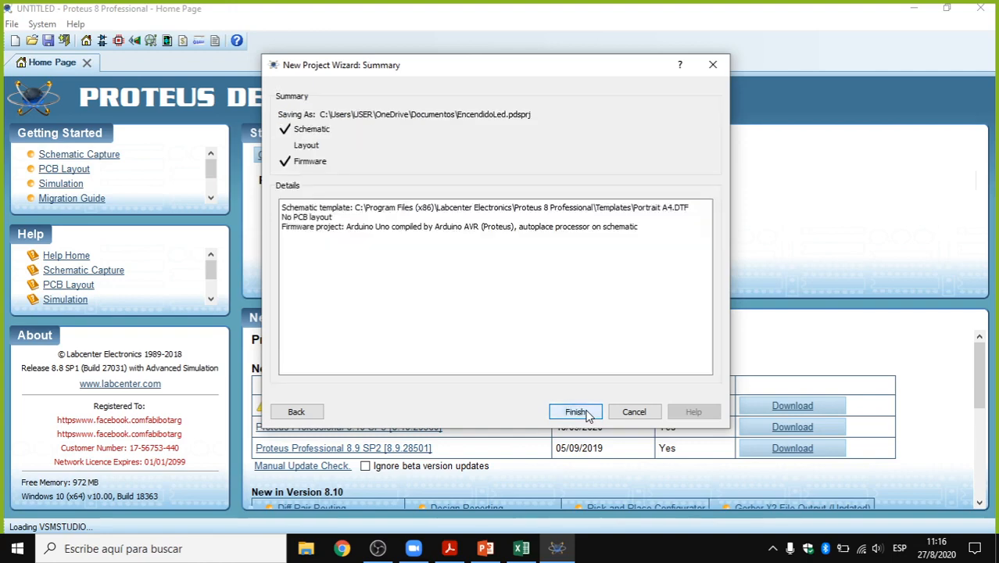
{"action": "left_click", "coordinate": [586, 415]}
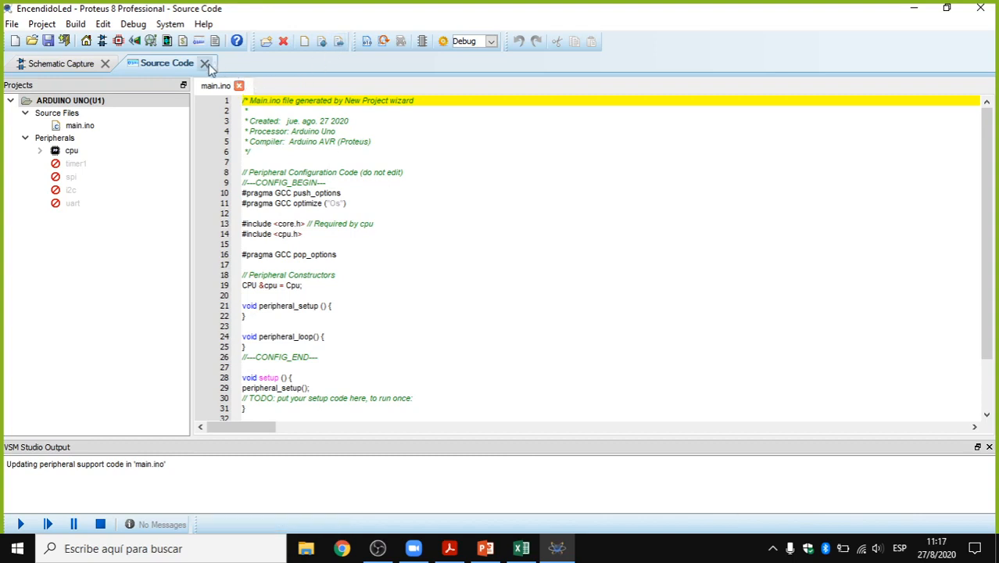
Step: Look through the generated main.ino code and close the source code editor
{"action": "scroll", "coordinate": [317, 319], "scroll_direction": "down", "scroll_amount": 2}
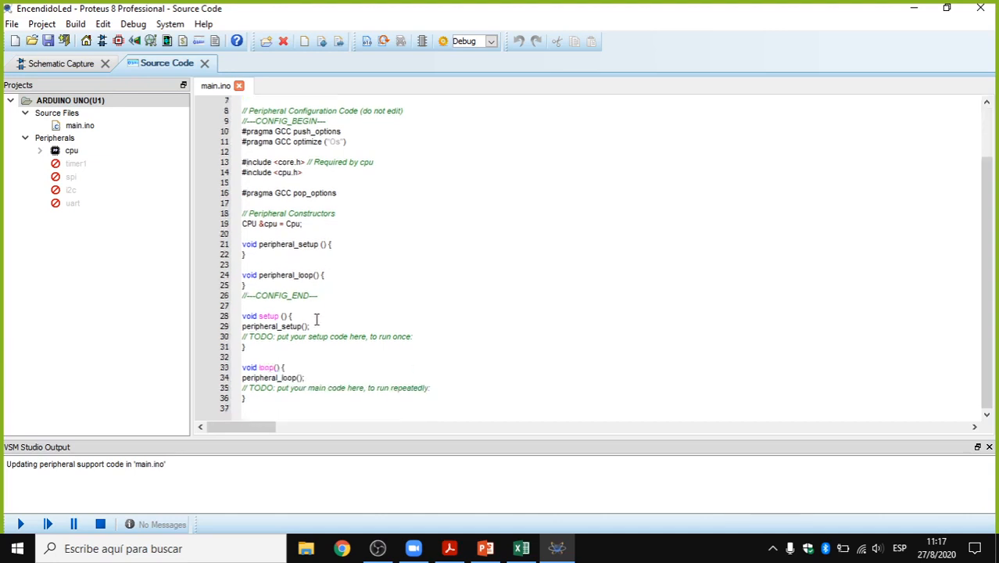
{"action": "scroll", "coordinate": [317, 319], "scroll_direction": "up", "scroll_amount": 2}
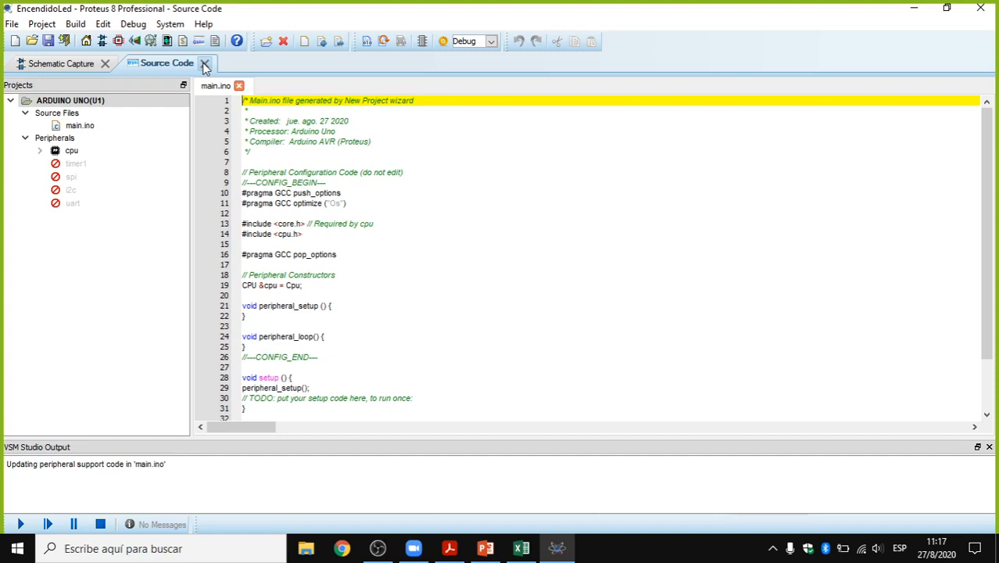
{"action": "left_click", "coordinate": [204, 64]}
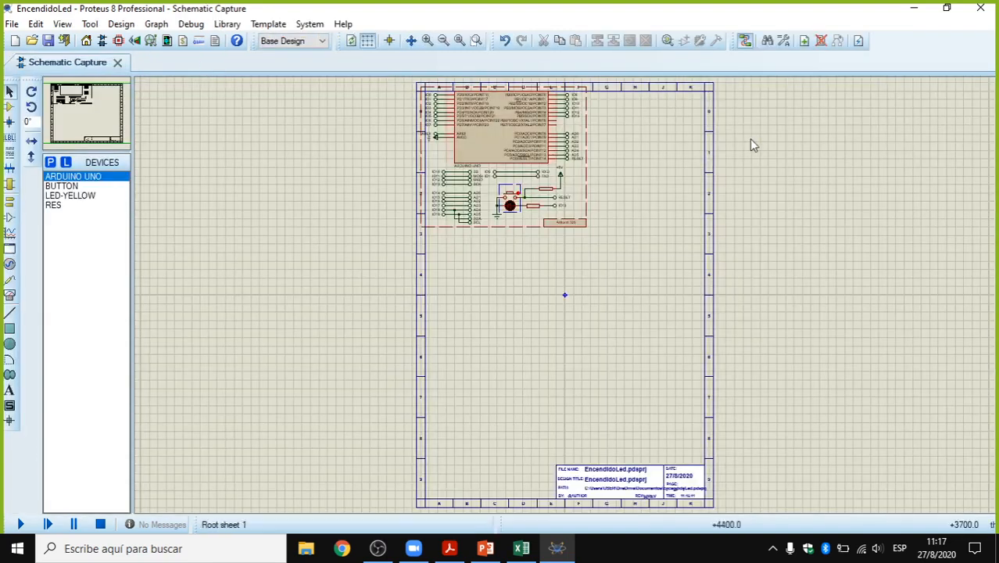
Step: Examine the placed Arduino Uno circuit in the schematic, including its pins, terminals and the LED & Reset block
{"action": "scroll", "coordinate": [565, 298], "scroll_direction": "up", "scroll_amount": 3}
{"action": "scroll", "coordinate": [428, 348], "scroll_direction": "down", "scroll_amount": 3}
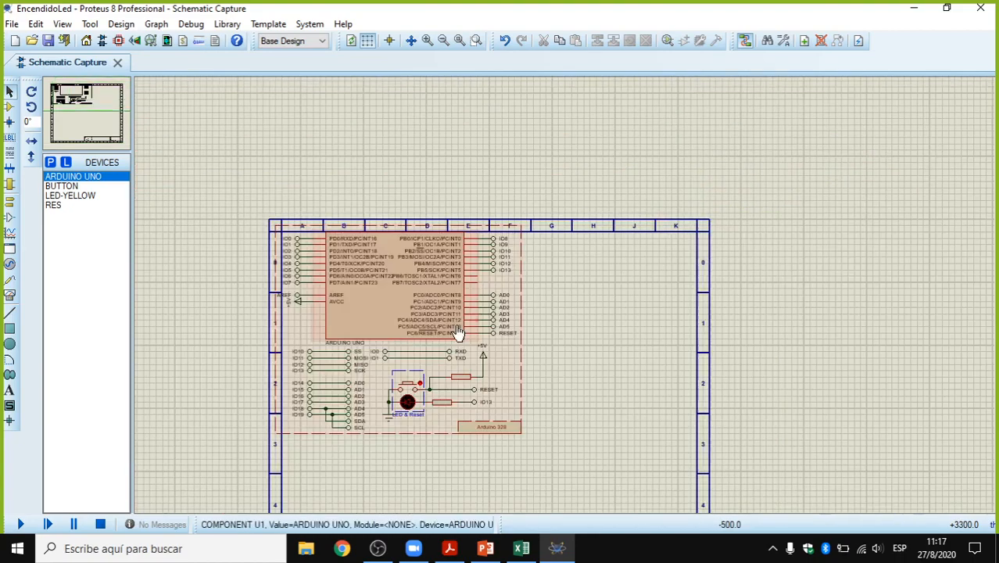
{"action": "scroll", "coordinate": [567, 301], "scroll_direction": "up", "scroll_amount": 2}
{"action": "scroll", "coordinate": [649, 346], "scroll_direction": "down", "scroll_amount": 1}
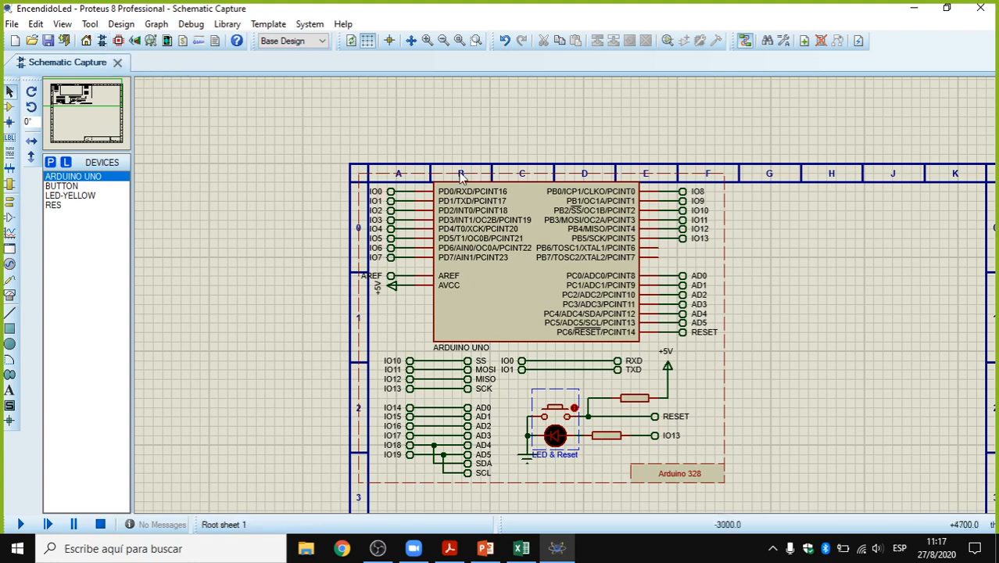
{"action": "left_click", "coordinate": [358, 355]}
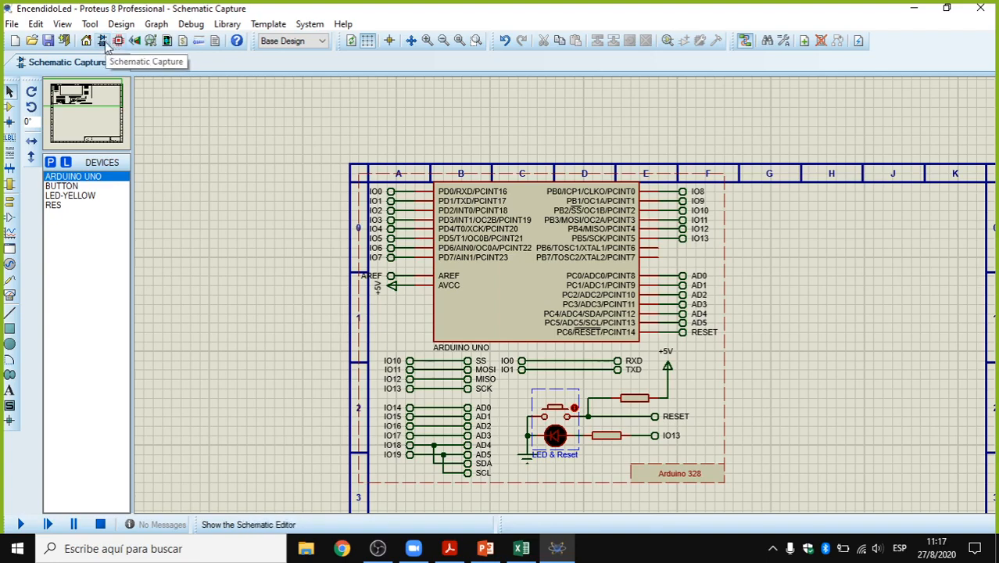
{"action": "scroll", "coordinate": [660, 326], "scroll_direction": "down", "scroll_amount": 2}
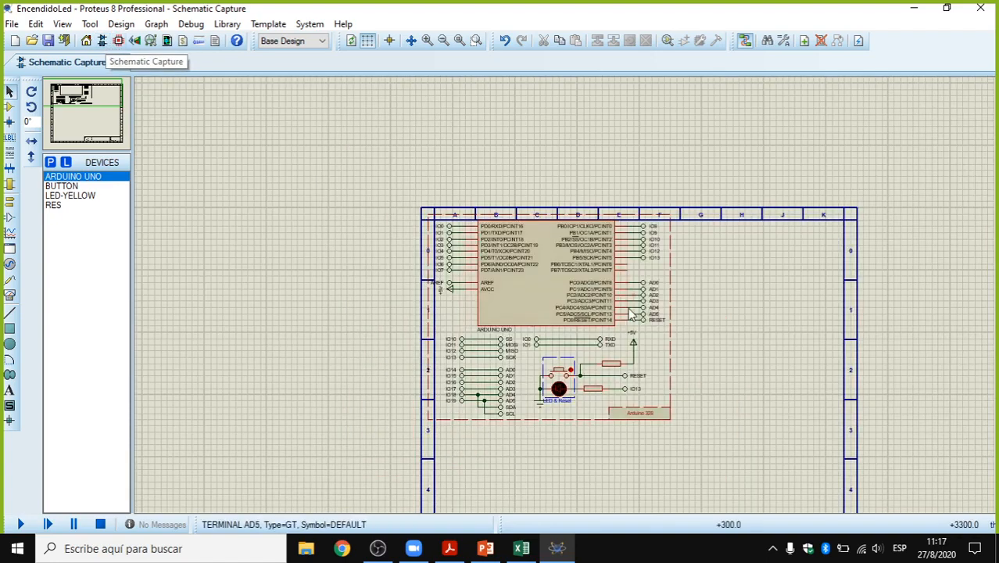
{"action": "scroll", "coordinate": [660, 326], "scroll_direction": "up", "scroll_amount": 2}
{"action": "scroll", "coordinate": [485, 302], "scroll_direction": "up", "scroll_amount": 1}
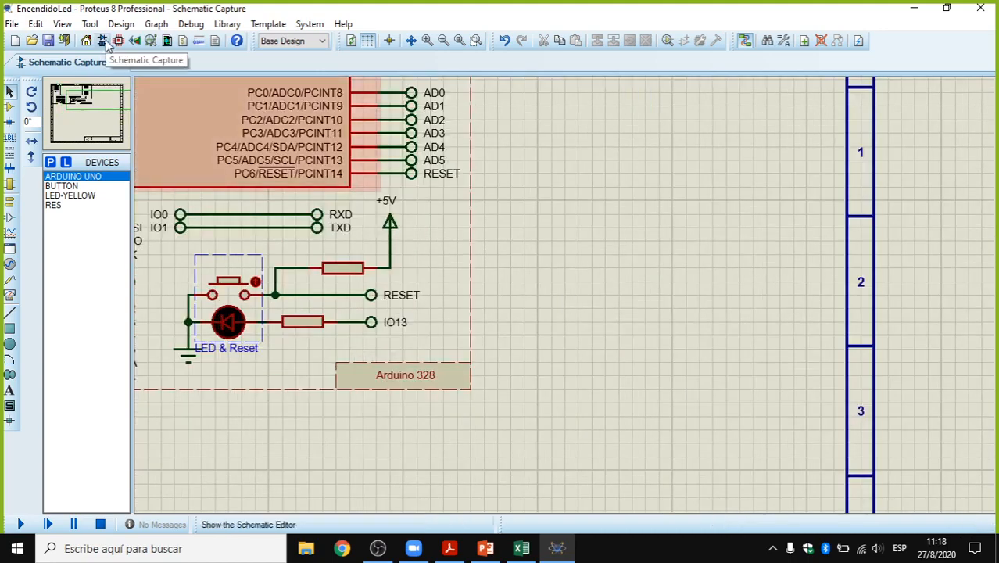
{"action": "scroll", "coordinate": [540, 281], "scroll_direction": "down", "scroll_amount": 1}
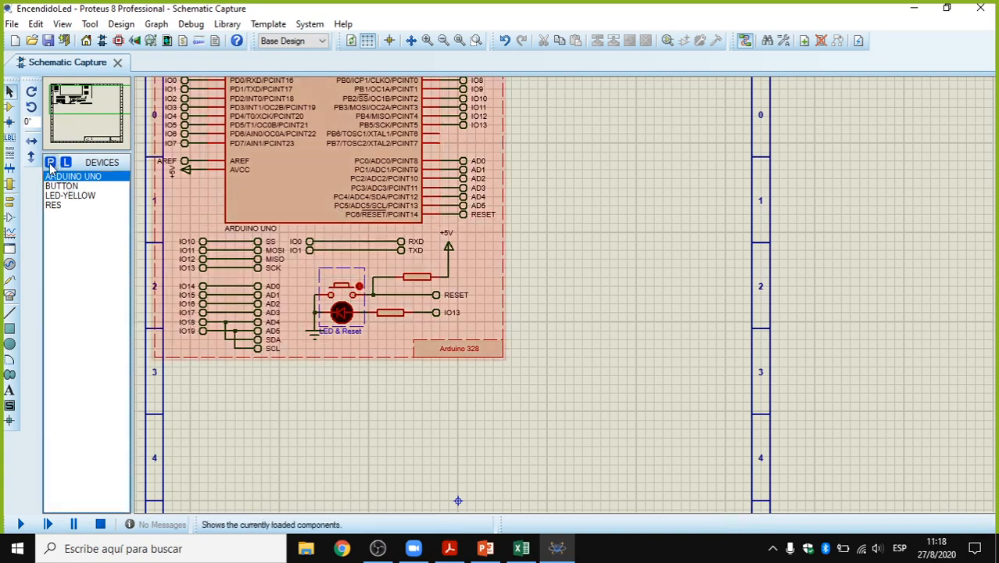
Step: Search the component library for "arduino" and admit the person waiting to join the Zoom meeting
{"action": "left_click", "coordinate": [9, 105]}
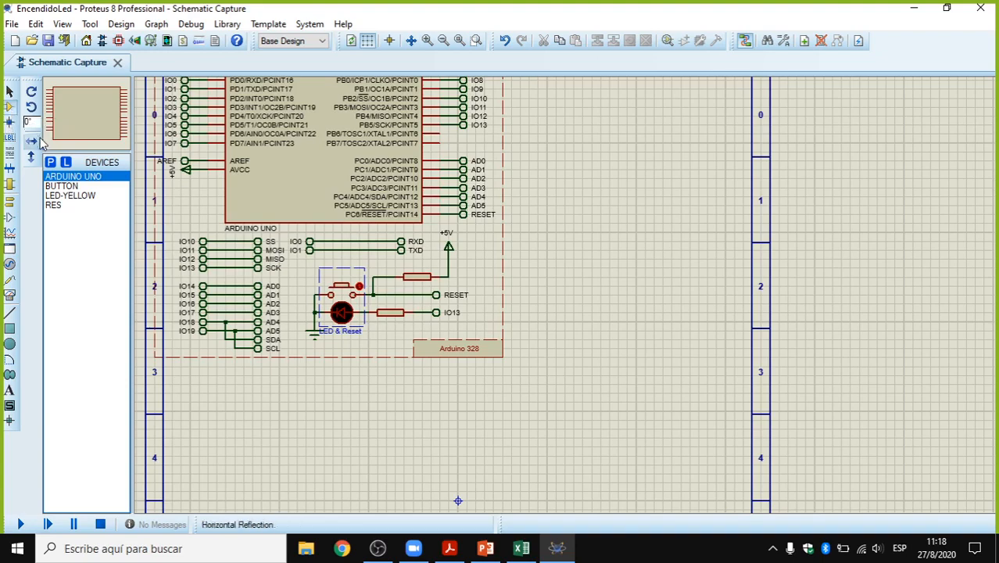
{"action": "left_click", "coordinate": [50, 162]}
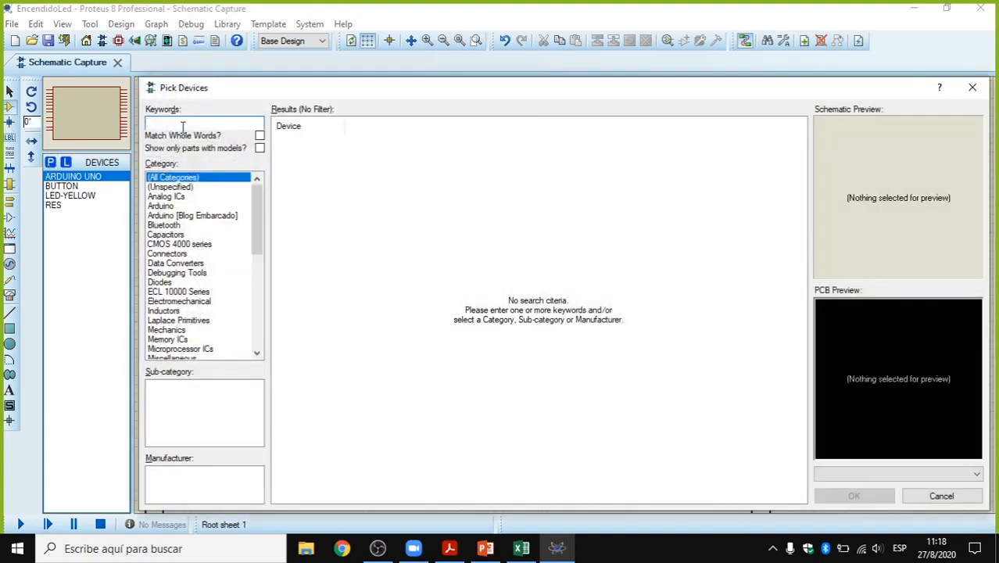
{"action": "type", "text": "arduino"}
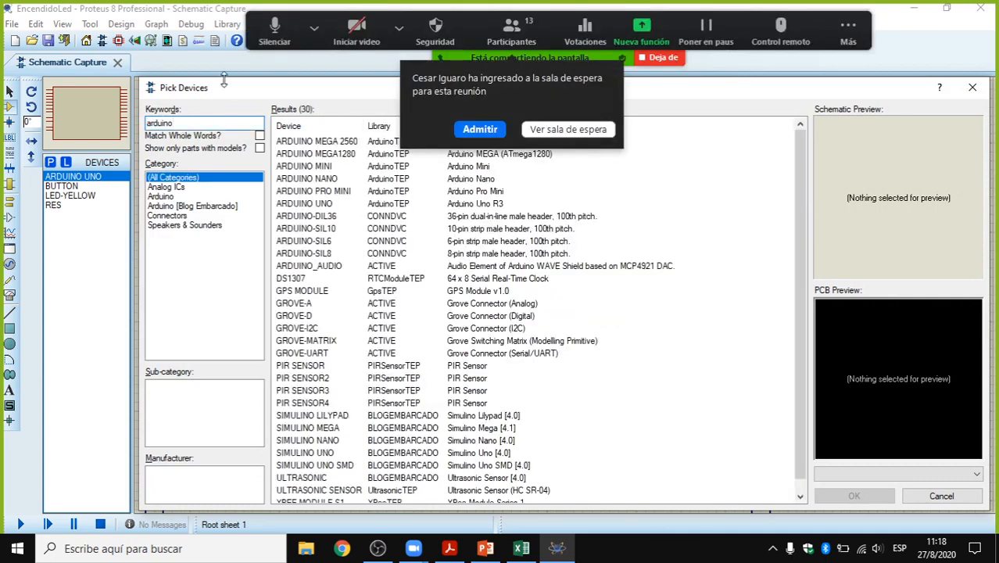
{"action": "left_click", "coordinate": [480, 129]}
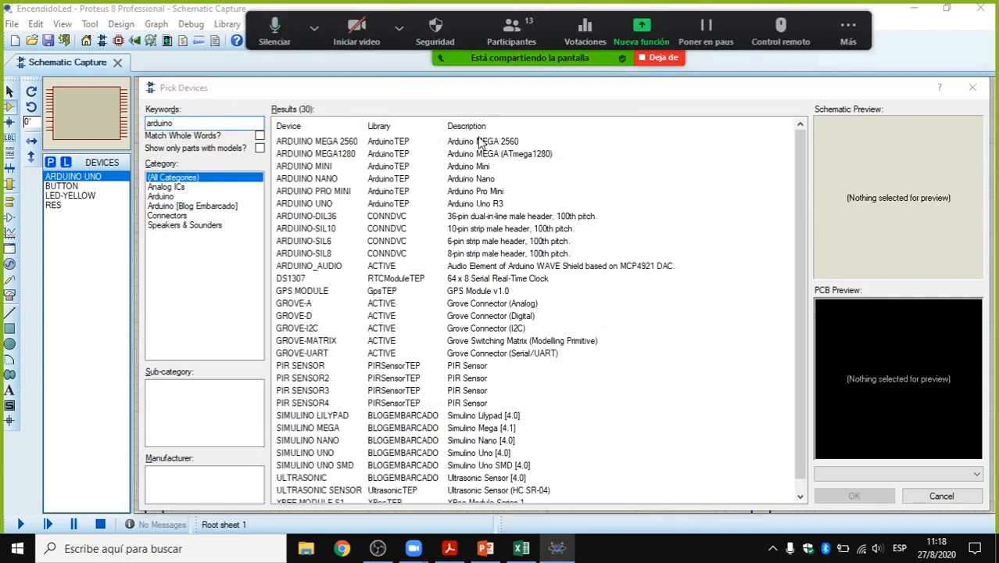
Step: Preview the Arduino devices in the results one after another, from ARDUINO MEGA 2560 down to ARDUINO-SIL10
{"action": "left_click", "coordinate": [316, 145]}
{"action": "key", "text": "Down"}
{"action": "key", "text": "Down"}
{"action": "key", "text": "Down"}
{"action": "key", "text": "Down"}
{"action": "key", "text": "Down"}
{"action": "key", "text": "Down"}
{"action": "key", "text": "Down"}
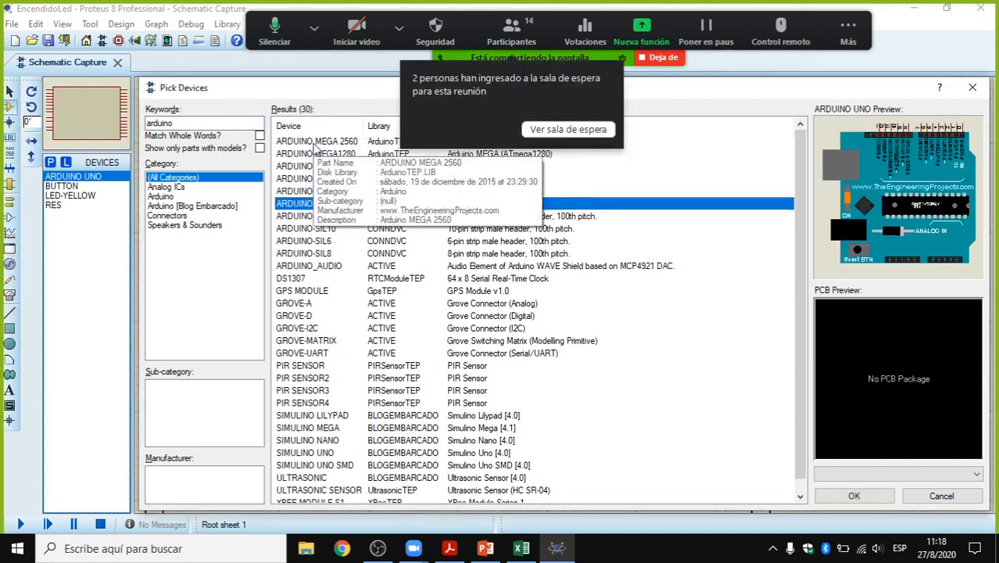
Step: Switch to the Zoom waiting room, admit a waiting participant and close the participants window
{"action": "left_click", "coordinate": [571, 131]}
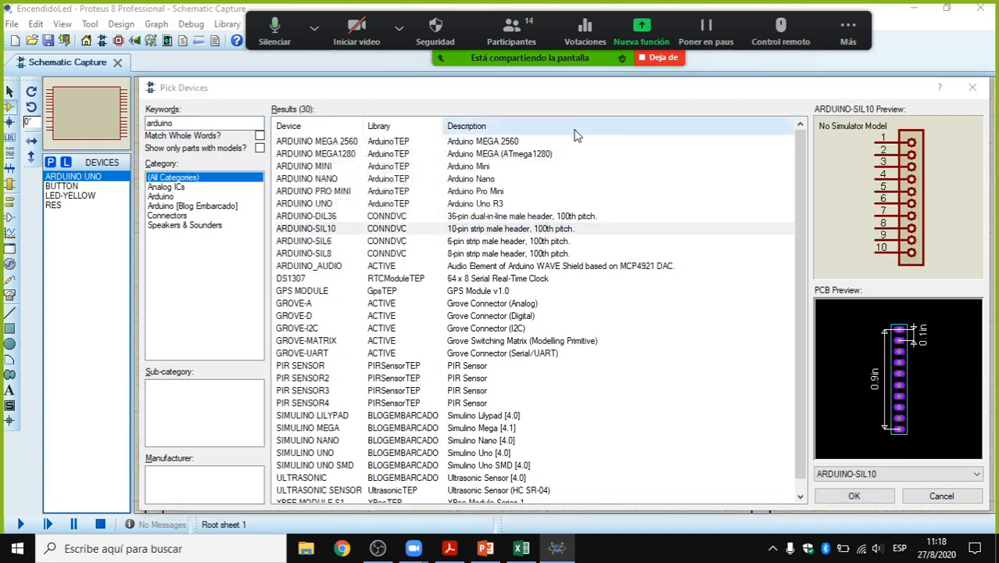
{"action": "left_click", "coordinate": [566, 234]}
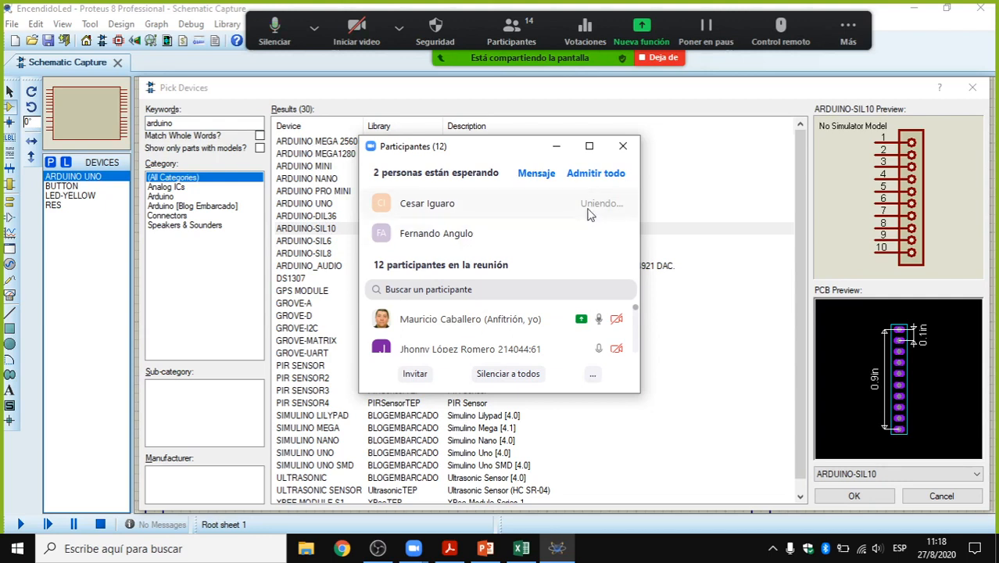
{"action": "left_click", "coordinate": [623, 146]}
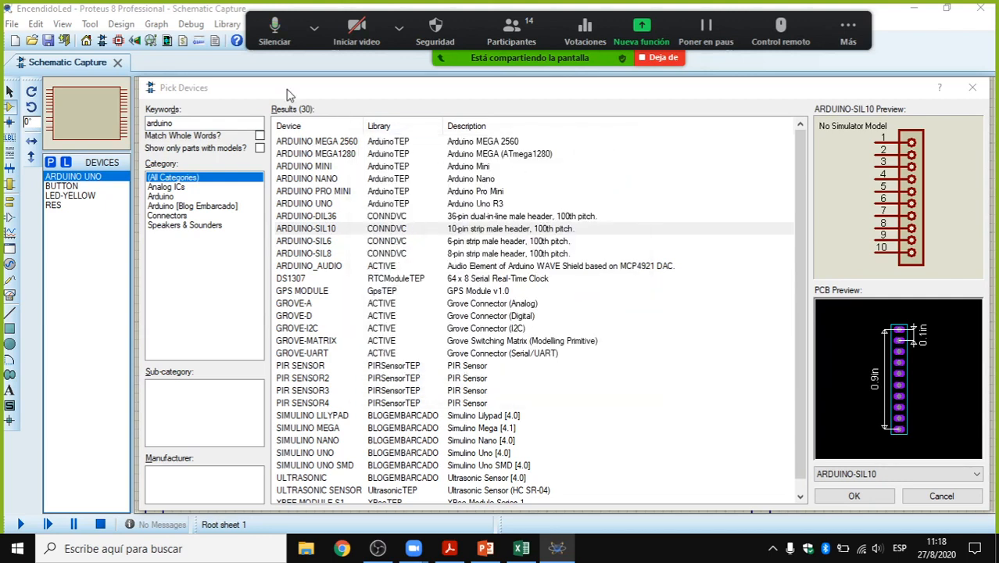
Step: Preview the "arduino" search results one by one, from ARDUINO MEGA 2560 down to XBEE MODULE S1 and back up to GROVE-D
{"action": "left_click", "coordinate": [292, 141]}
{"action": "key", "text": "Down"}
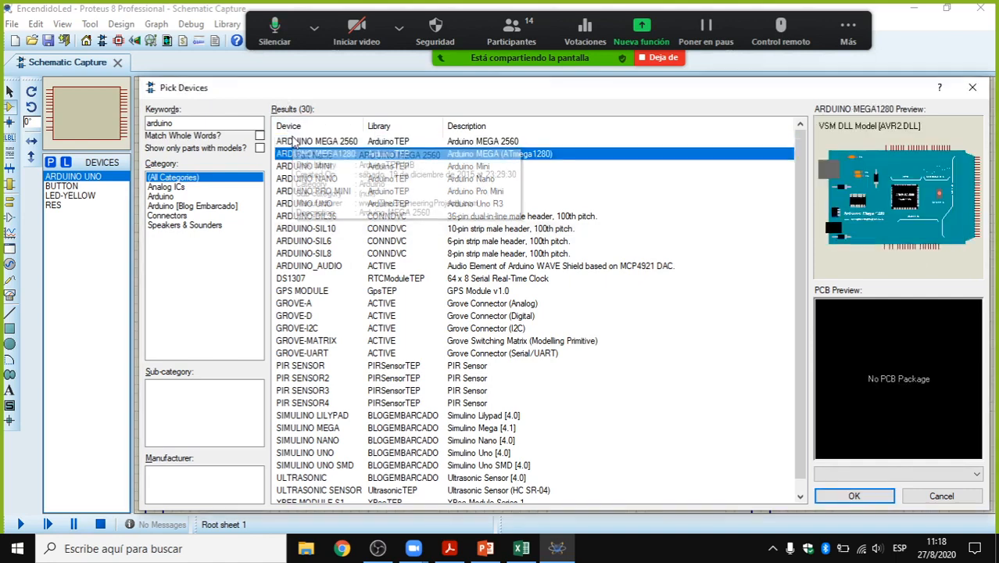
{"action": "key", "text": "Down"}
{"action": "key", "text": "Down"}
{"action": "key", "text": "Down"}
{"action": "key", "text": "Down"}
{"action": "key", "text": "Down"}
{"action": "key", "text": "Down"}
{"action": "key", "text": "Down"}
{"action": "key", "text": "Down"}
{"action": "key", "text": "Down"}
{"action": "key", "text": "Down"}
{"action": "key", "text": "Down"}
{"action": "key", "text": "Down"}
{"action": "key", "text": "Down"}
{"action": "key", "text": "Down"}
{"action": "key", "text": "Down"}
{"action": "key", "text": "Down"}
{"action": "key", "text": "Down"}
{"action": "key", "text": "Down"}
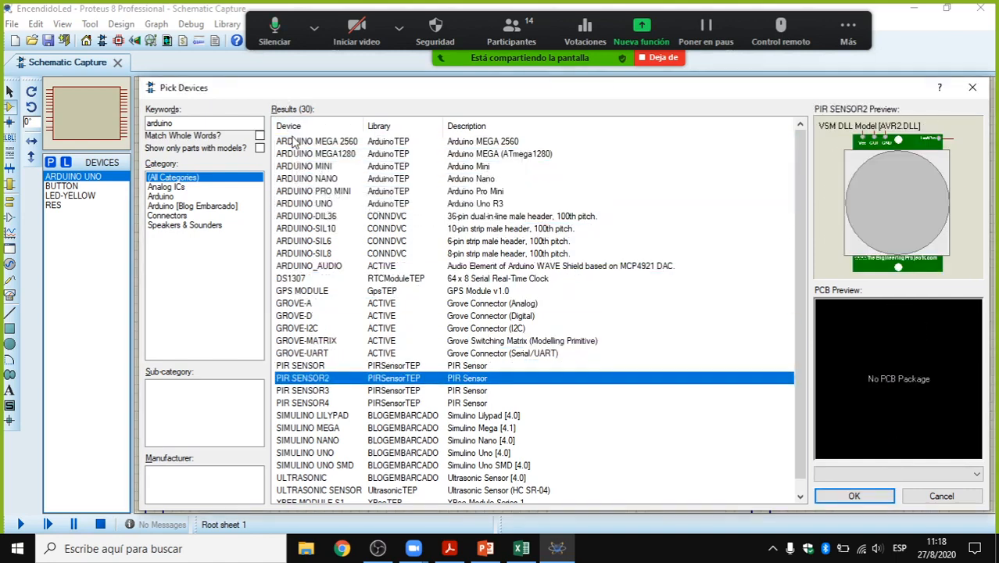
{"action": "key", "text": "Down"}
{"action": "key", "text": "Down"}
{"action": "key", "text": "Down"}
{"action": "key", "text": "Down"}
{"action": "key", "text": "Down"}
{"action": "key", "text": "Down"}
{"action": "key", "text": "Down"}
{"action": "key", "text": "Down"}
{"action": "key", "text": "Down"}
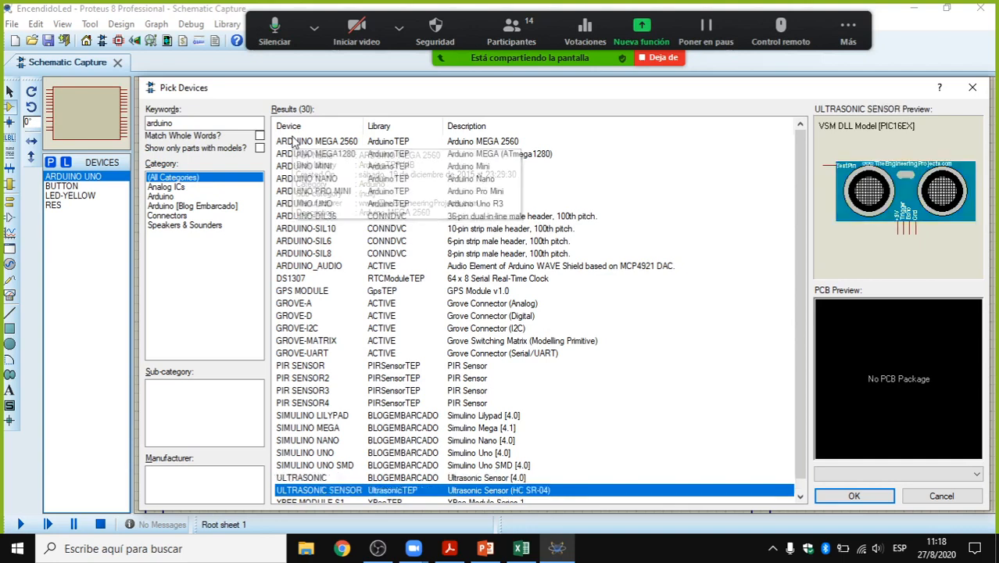
{"action": "key", "text": "Down"}
{"action": "key", "text": "Up"}
{"action": "key", "text": "Up"}
{"action": "key", "text": "Up"}
{"action": "key", "text": "Up"}
{"action": "key", "text": "Up"}
{"action": "key", "text": "Up"}
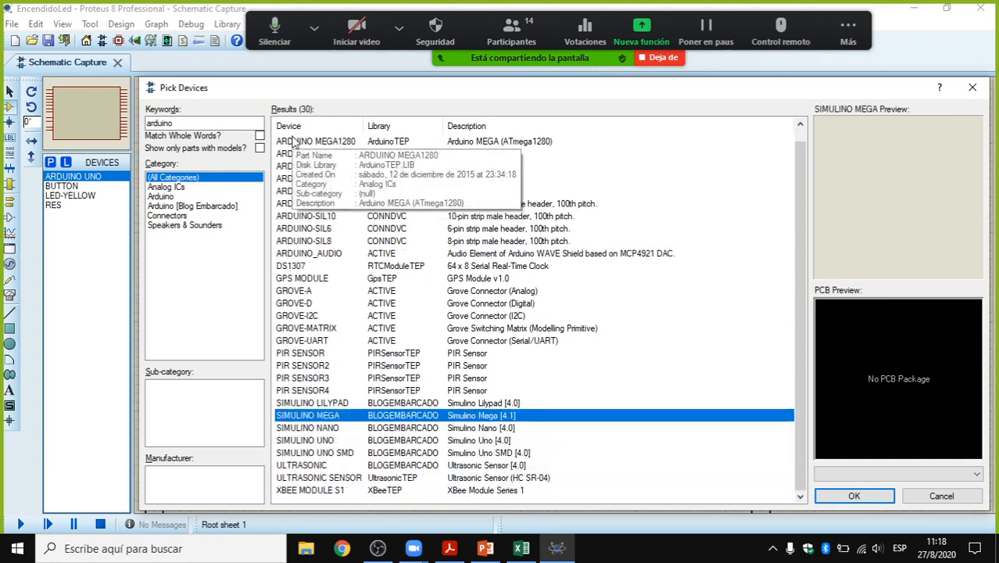
{"action": "key", "text": "Up"}
{"action": "key", "text": "Up"}
{"action": "key", "text": "Up"}
{"action": "key", "text": "Up"}
{"action": "key", "text": "Up"}
{"action": "key", "text": "Up"}
{"action": "key", "text": "Up"}
{"action": "key", "text": "Up"}
{"action": "key", "text": "Up"}
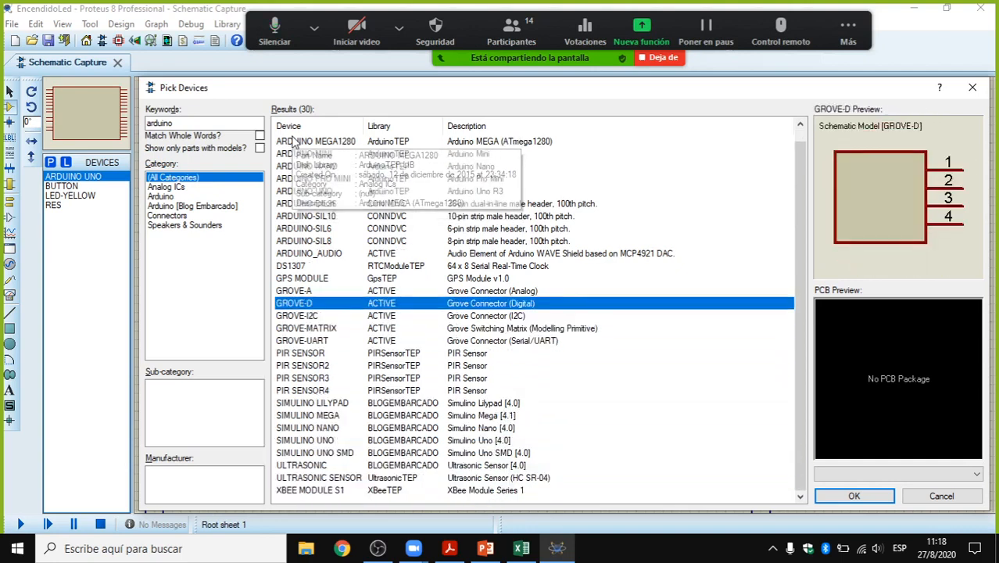
Step: Add the SIMULINO UNO from the search results to the project's device list
{"action": "left_click", "coordinate": [329, 442]}
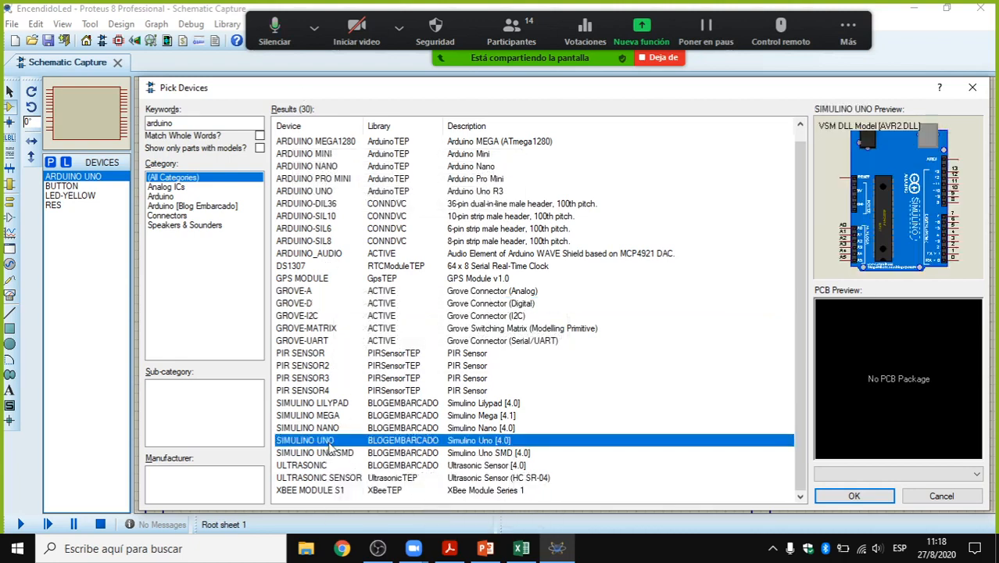
{"action": "double_click", "coordinate": [328, 442]}
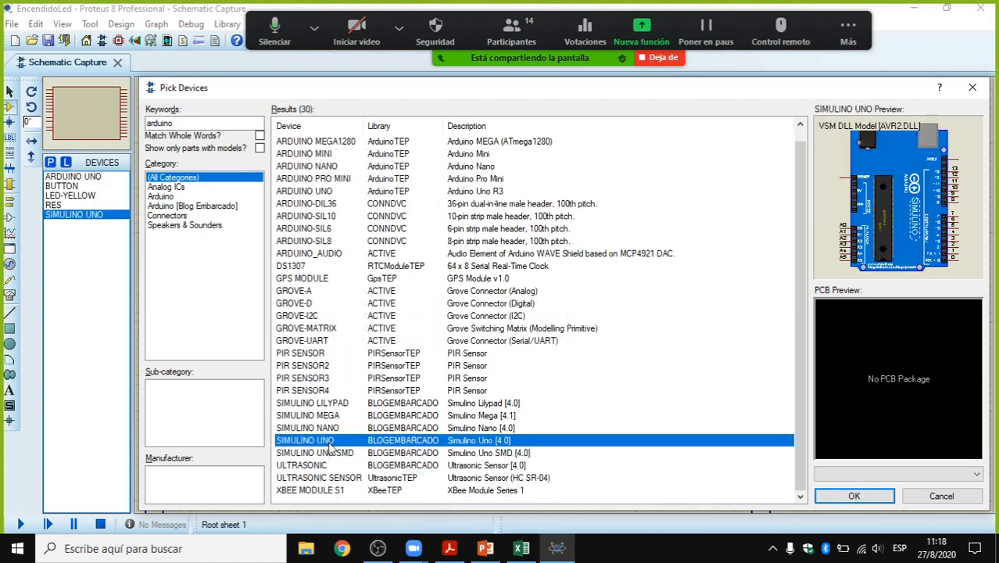
{"action": "left_click", "coordinate": [848, 496]}
Step: Place a SIMULINO UNO board on the sheet, to the right of the Arduino Uno circuit
{"action": "scroll", "coordinate": [436, 314], "scroll_direction": "down", "scroll_amount": 3}
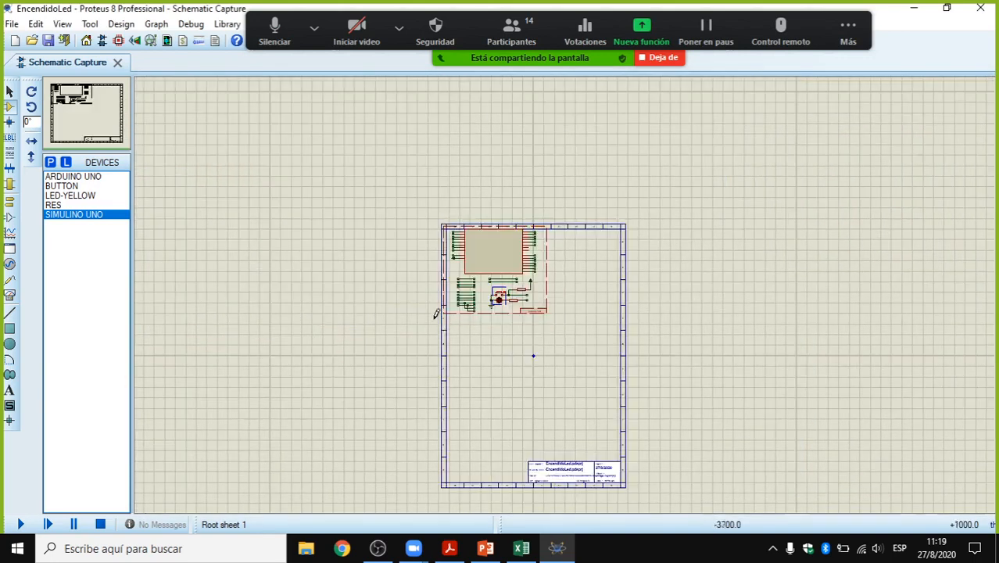
{"action": "scroll", "coordinate": [432, 309], "scroll_direction": "up", "scroll_amount": 2}
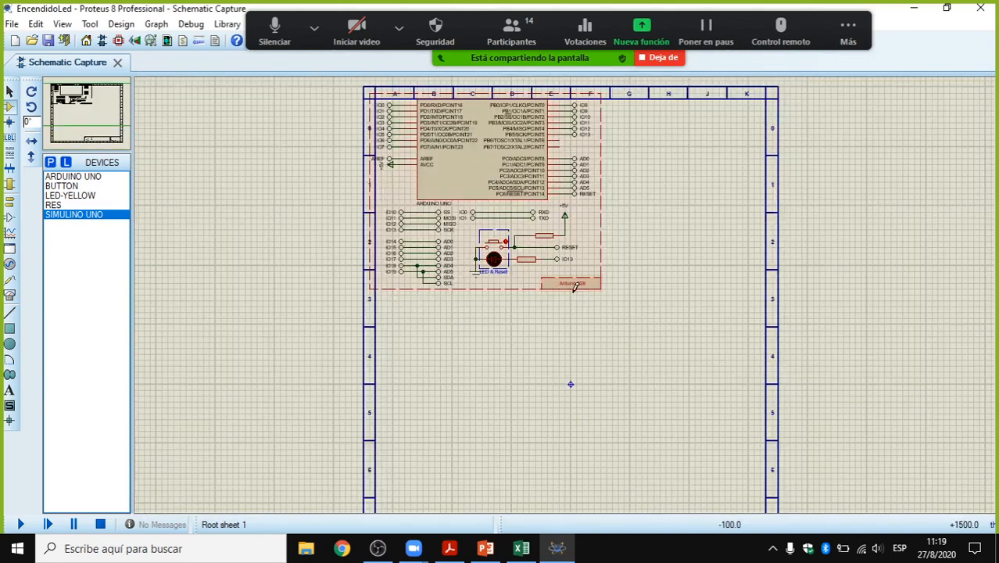
{"action": "left_click", "coordinate": [511, 339]}
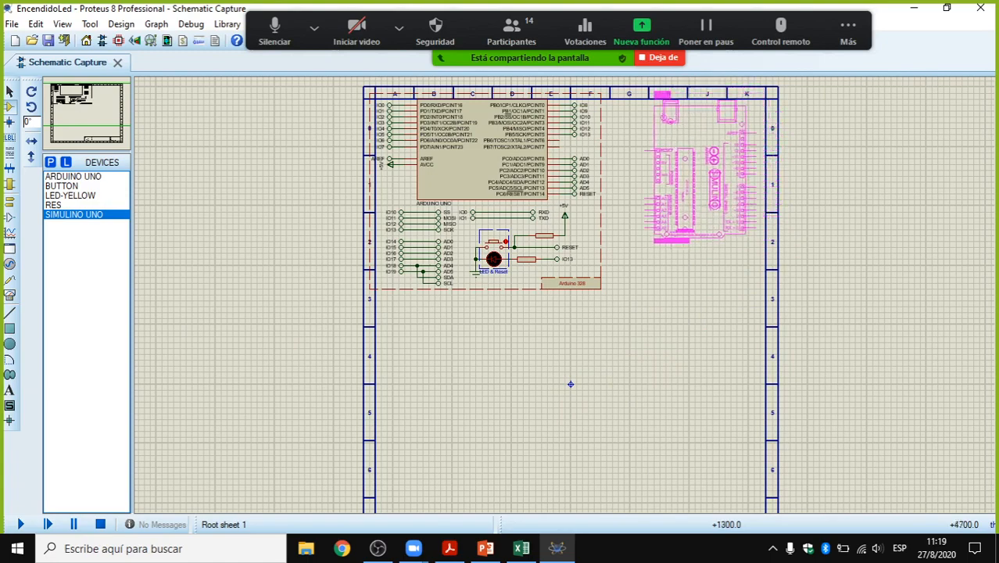
{"action": "left_click", "coordinate": [657, 150]}
{"action": "scroll", "coordinate": [657, 150], "scroll_direction": "up", "scroll_amount": 2}
{"action": "scroll", "coordinate": [562, 297], "scroll_direction": "down", "scroll_amount": 1}
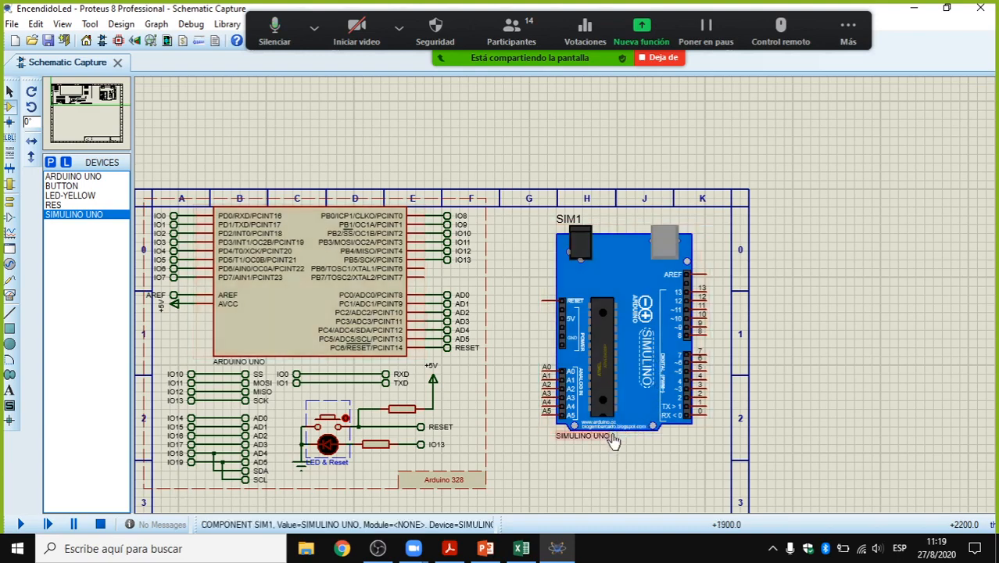
Step: Browse the library's Arduino category, previewing ARDUINO MEGA 2560 and ARDUINO MINI, and close the library without adding a device
{"action": "left_click", "coordinate": [51, 163]}
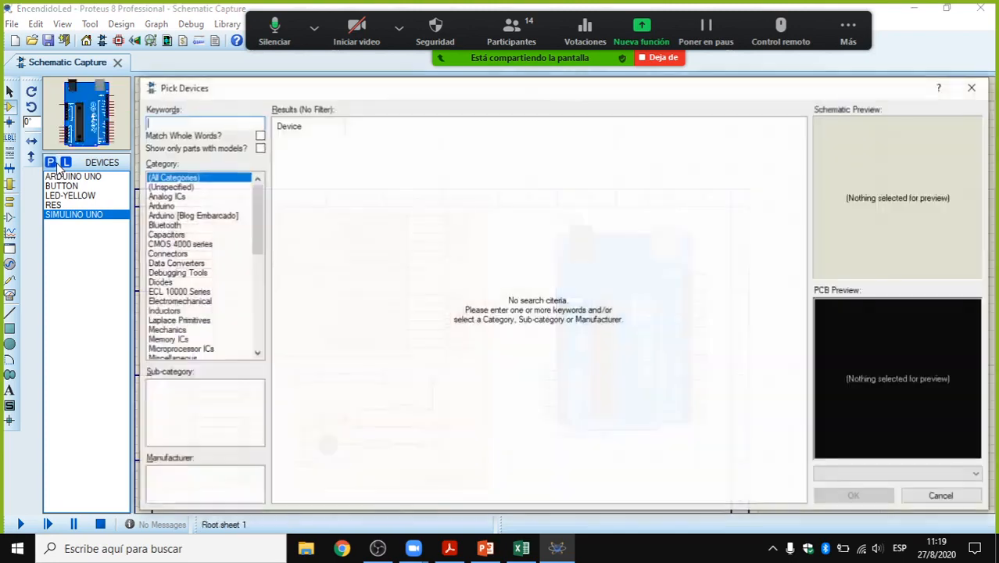
{"action": "left_click", "coordinate": [169, 206]}
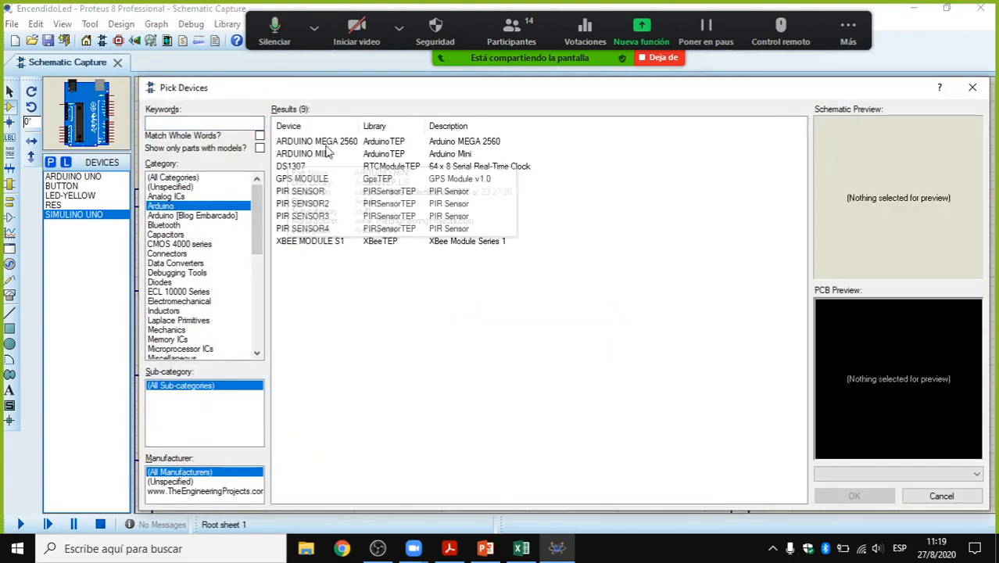
{"action": "left_click", "coordinate": [344, 141]}
{"action": "left_click", "coordinate": [352, 154]}
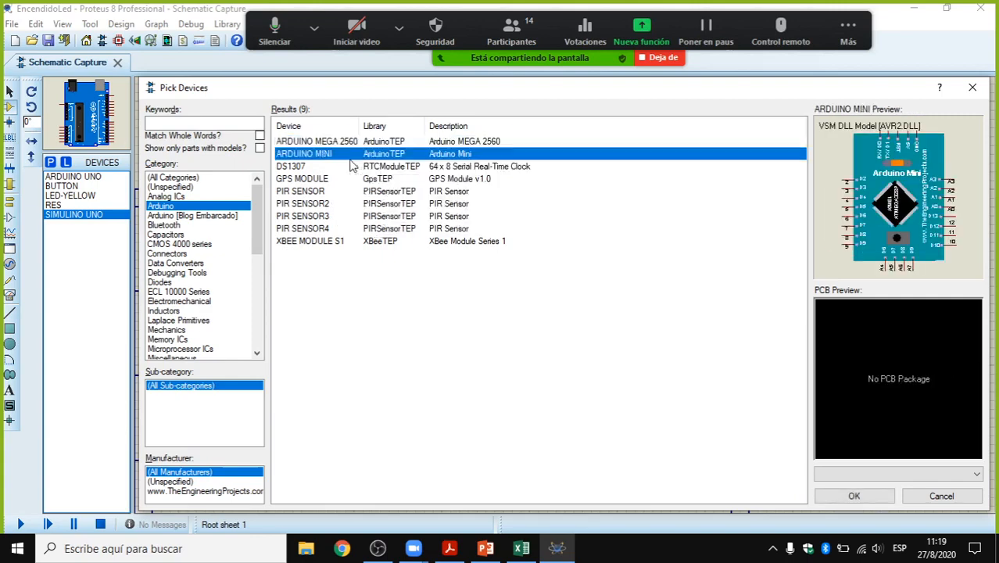
{"action": "left_click", "coordinate": [972, 88]}
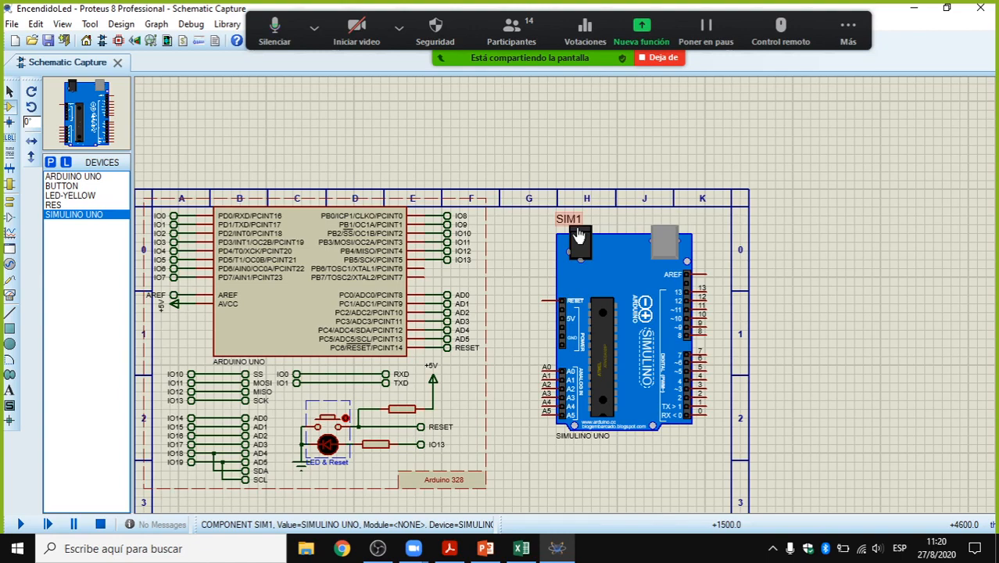
Step: Delete the SIMULINO UNO board placed beside the Arduino Uno circuit
{"action": "left_click", "coordinate": [578, 234]}
{"action": "left_click", "coordinate": [535, 344]}
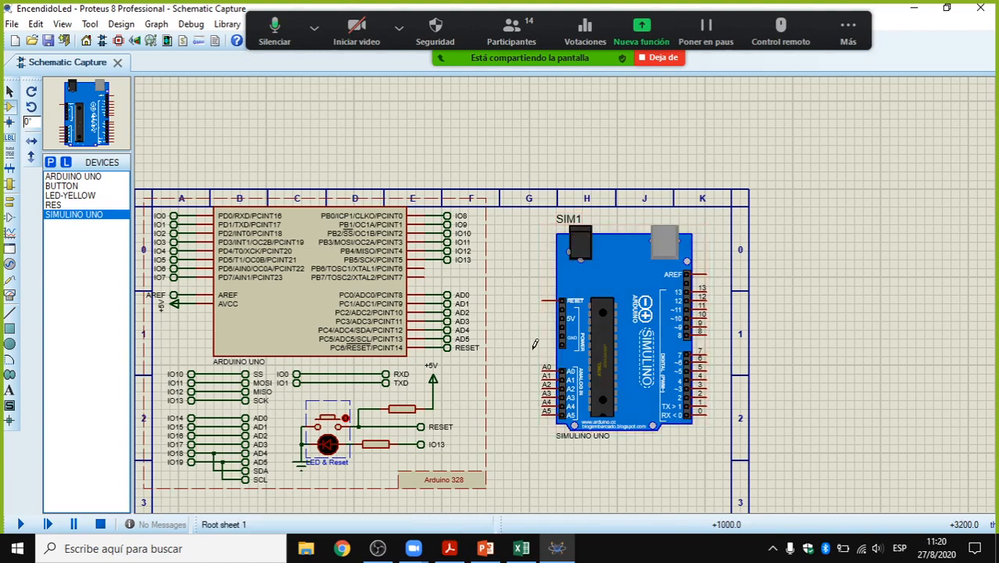
{"action": "scroll", "coordinate": [539, 346], "scroll_direction": "down", "scroll_amount": 1}
{"action": "scroll", "coordinate": [573, 272], "scroll_direction": "up", "scroll_amount": 1}
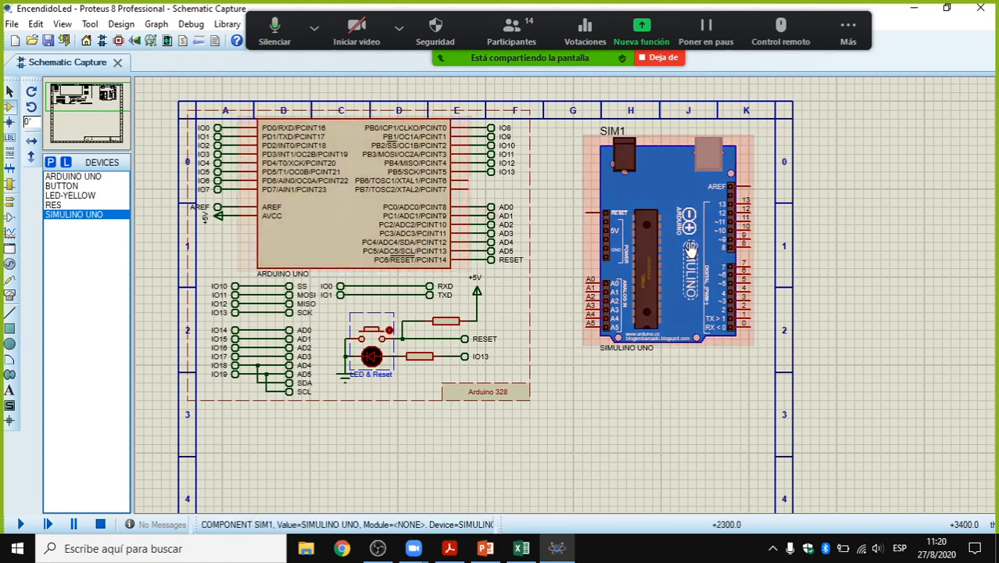
{"action": "left_click", "coordinate": [398, 224]}
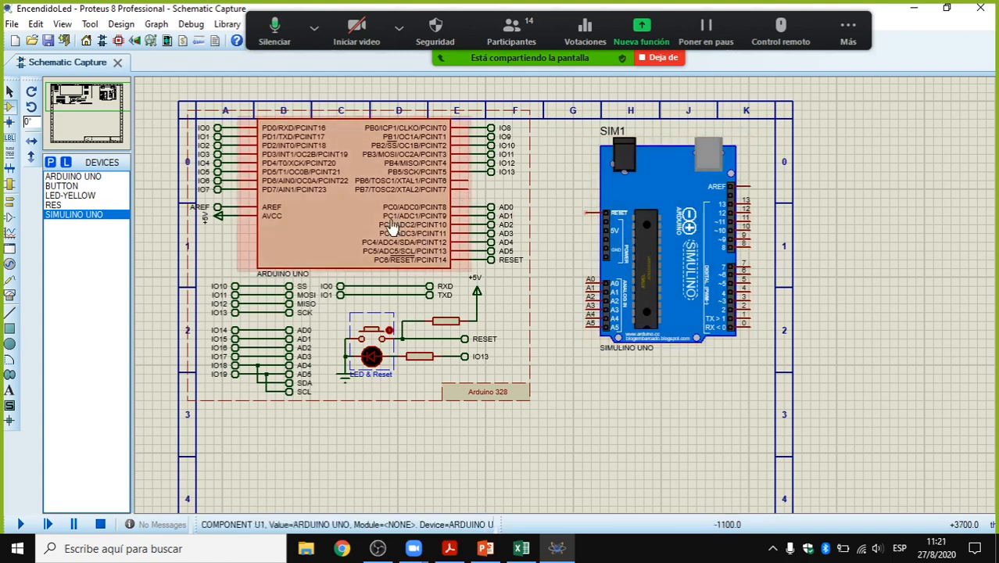
{"action": "left_click", "coordinate": [672, 244]}
{"action": "key", "text": "Delete"}
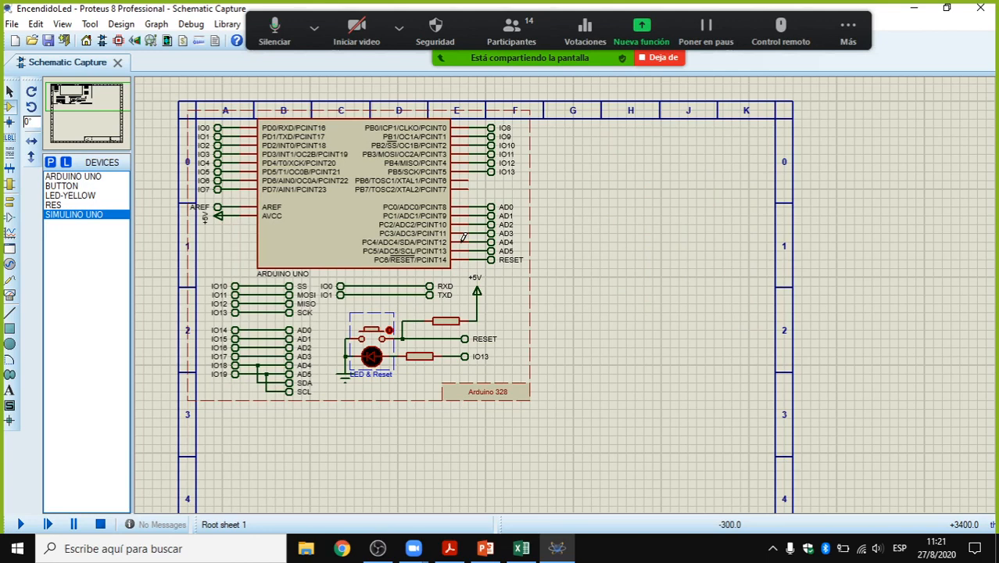
Step: Search the component library for "yellow", preview LED-YELLOW, LED-BIRY and LED-BIBY, and close the library without adding a device
{"action": "left_click", "coordinate": [10, 110]}
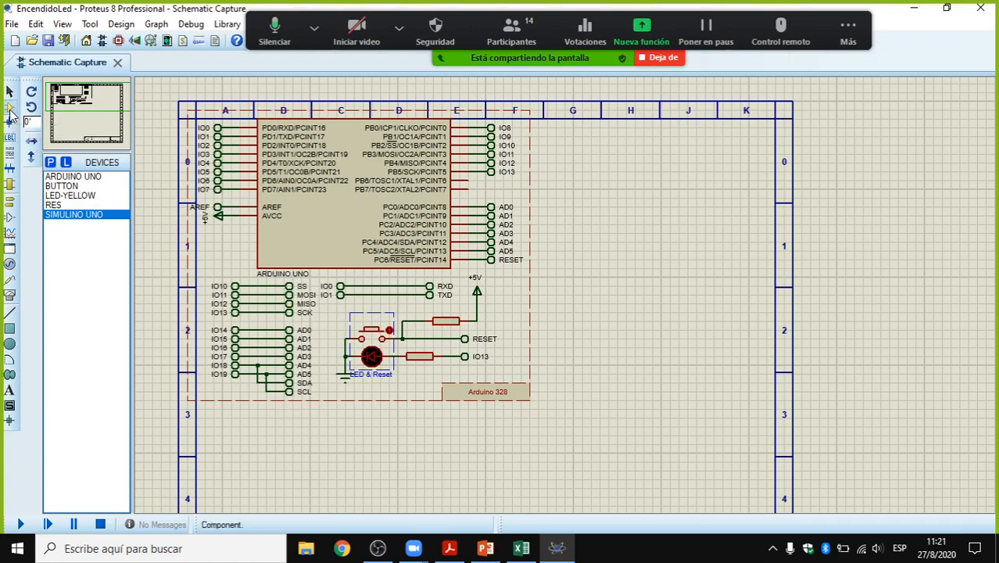
{"action": "left_click", "coordinate": [50, 162]}
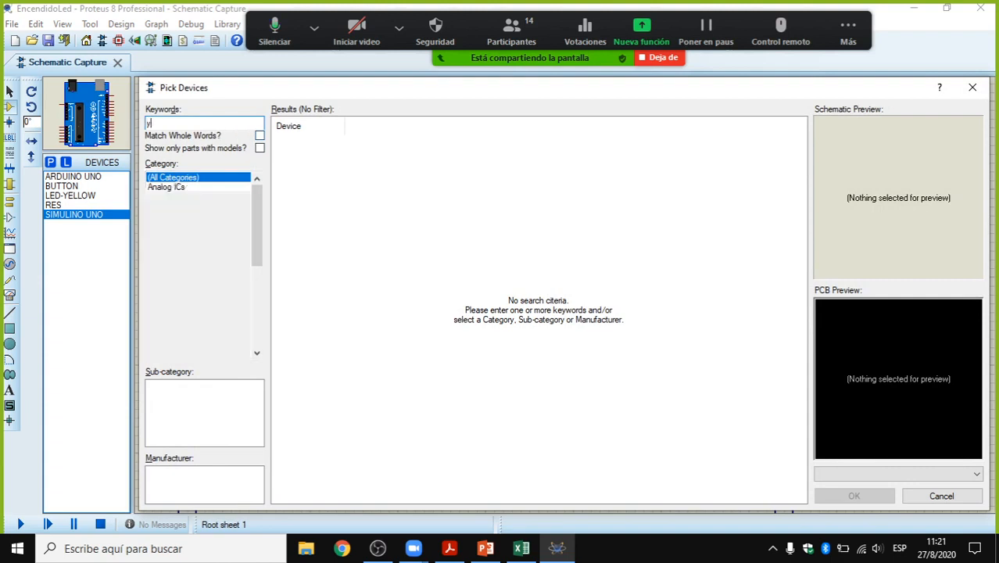
{"action": "type", "text": "yellow"}
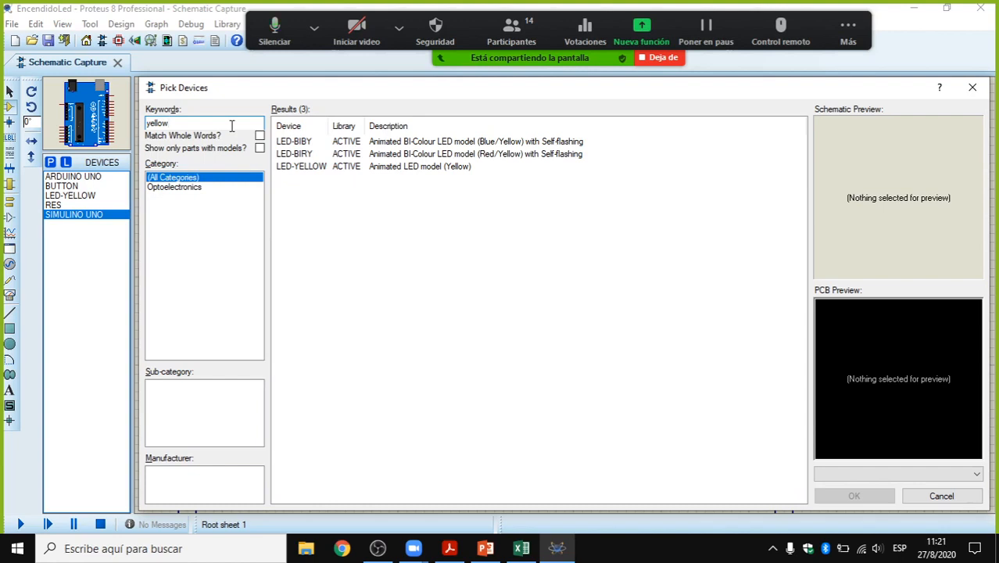
{"action": "left_click", "coordinate": [315, 175]}
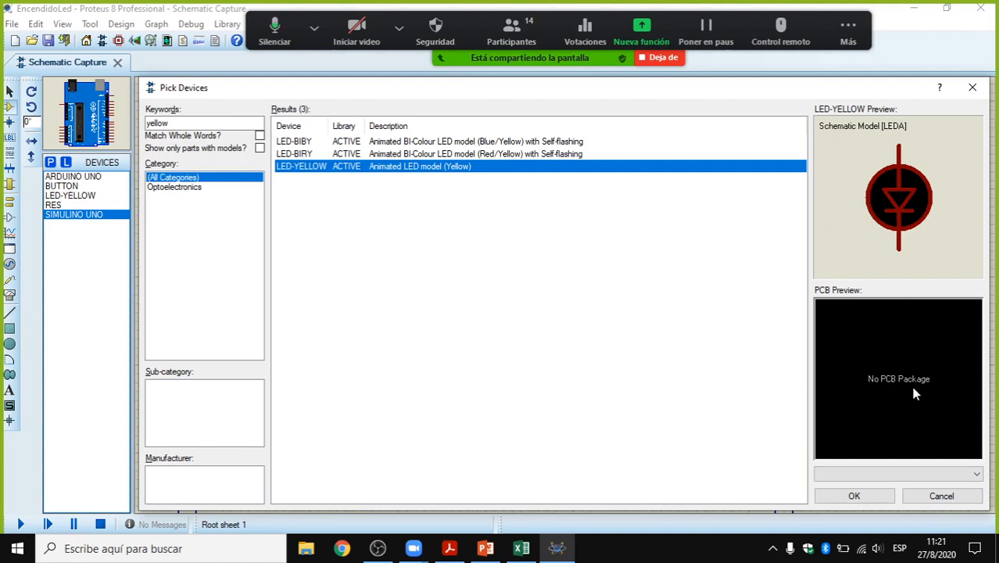
{"action": "left_click", "coordinate": [302, 156]}
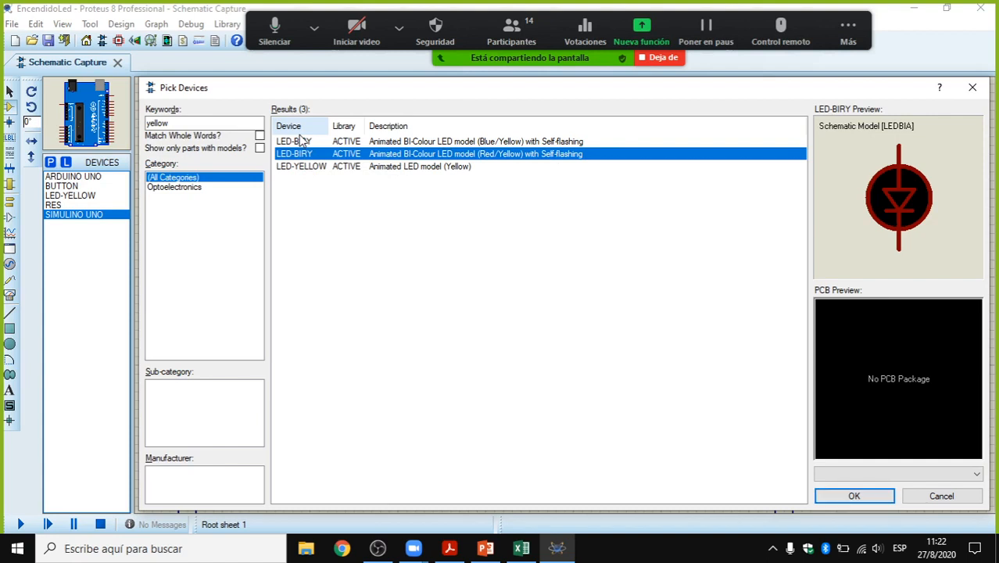
{"action": "left_click", "coordinate": [300, 142]}
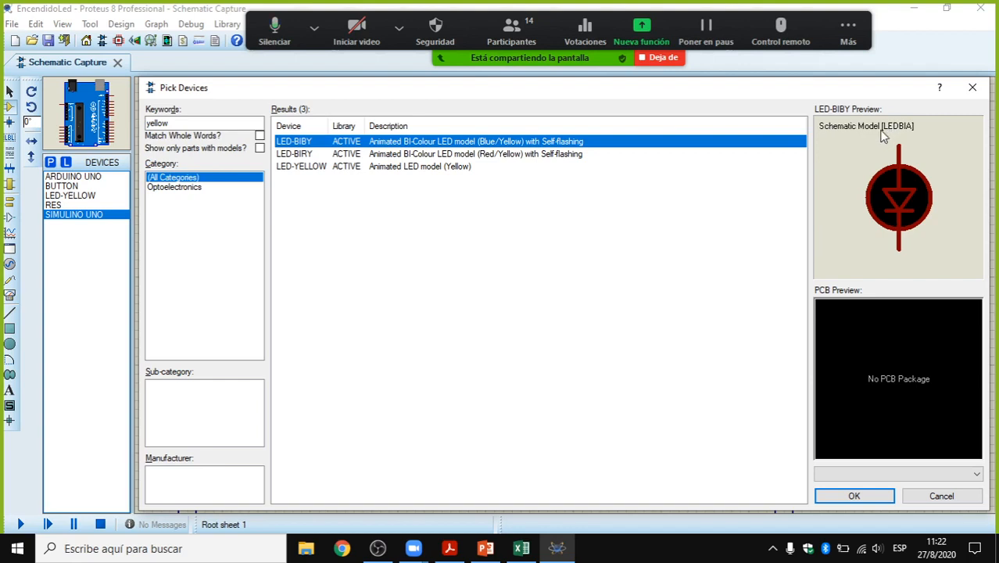
{"action": "left_click", "coordinate": [970, 89]}
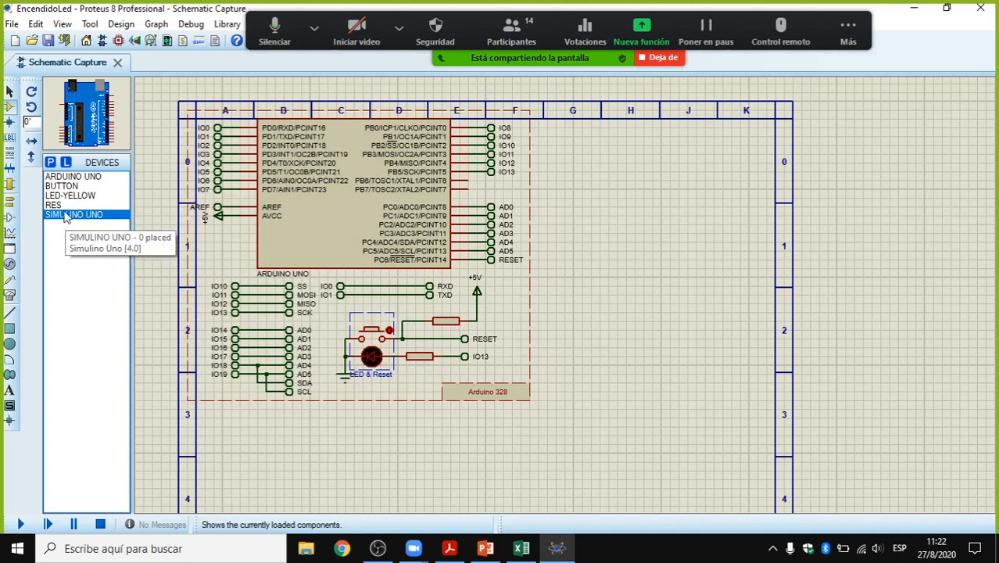
Step: Preview the project's BUTTON, LED-YELLOW, RES and SIMULINO UNO devices one after another
{"action": "left_click", "coordinate": [60, 188]}
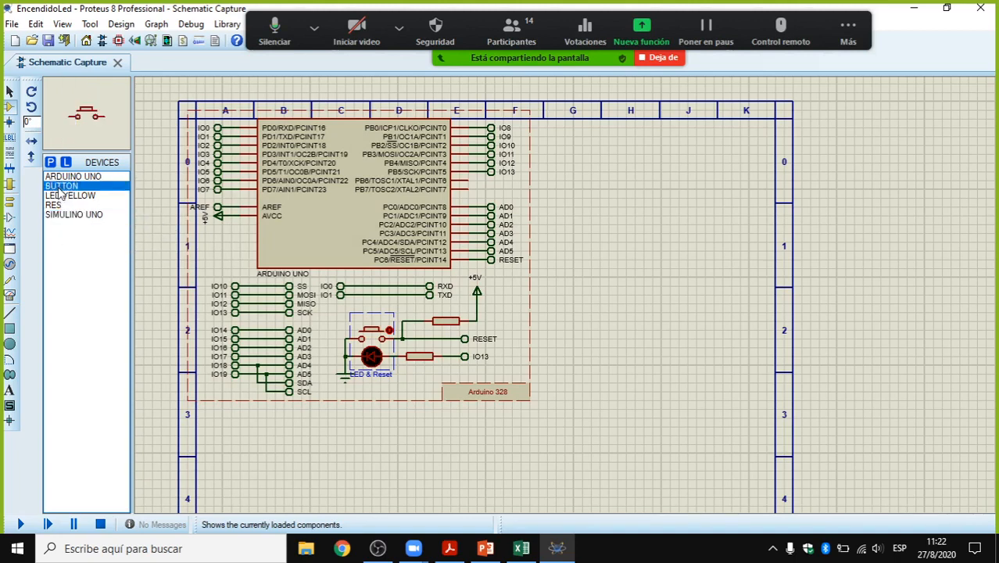
{"action": "left_click", "coordinate": [62, 196]}
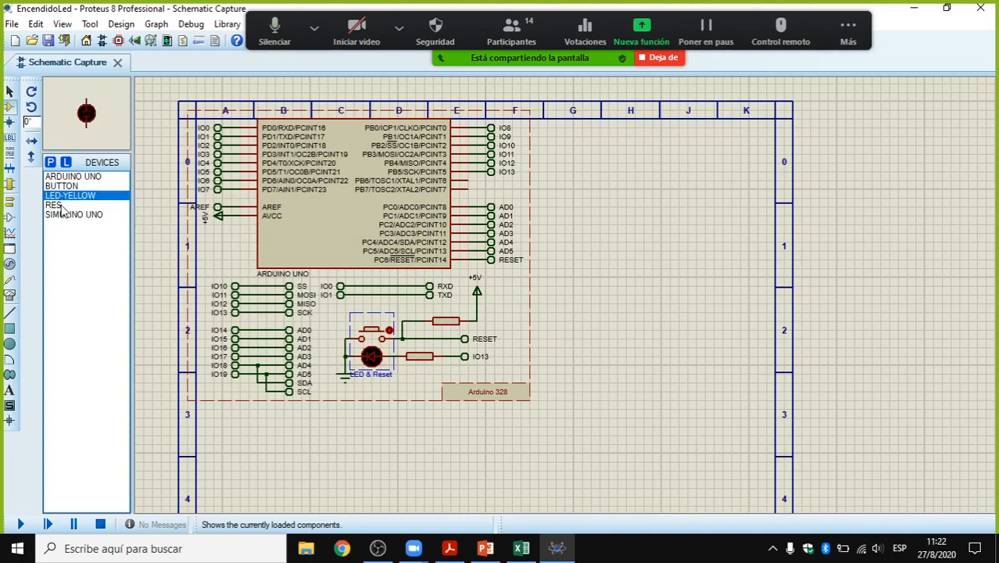
{"action": "left_click", "coordinate": [62, 205]}
{"action": "left_click", "coordinate": [64, 215]}
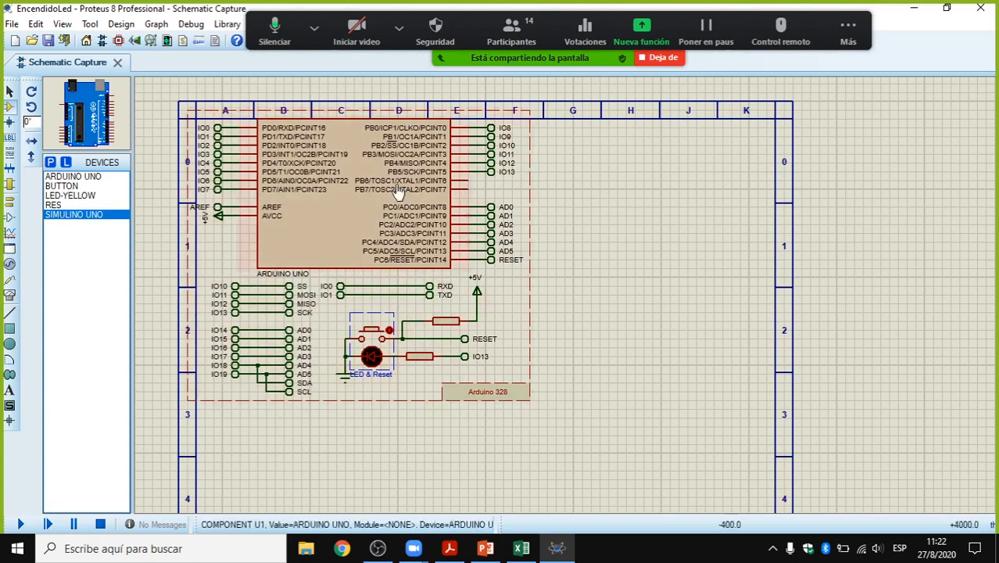
Step: Place an LED-YELLOW on the empty part of the sheet, to the right of the Arduino 328 block
{"action": "left_click", "coordinate": [74, 197]}
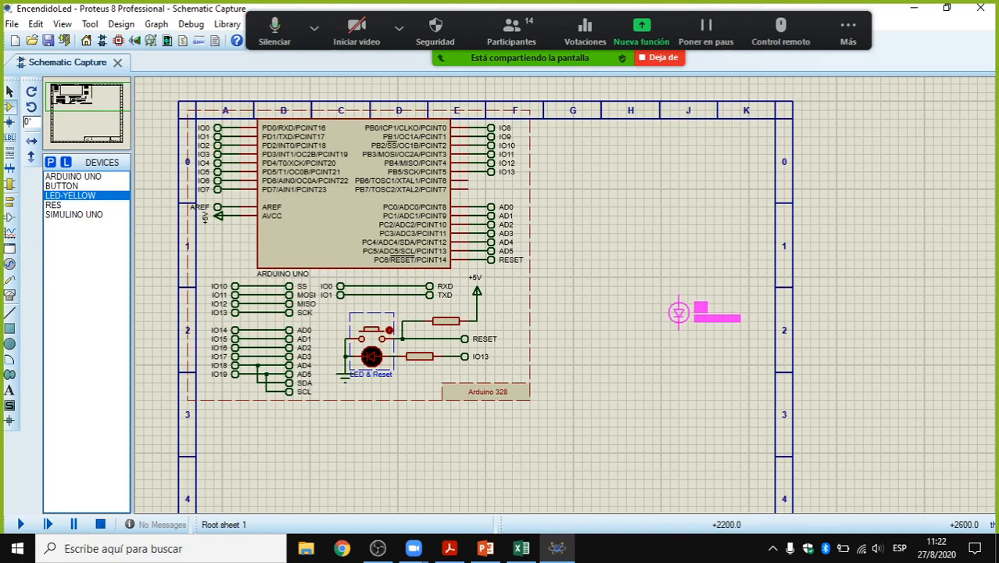
{"action": "left_click", "coordinate": [679, 305]}
{"action": "scroll", "coordinate": [567, 301], "scroll_direction": "up", "scroll_amount": 4}
{"action": "scroll", "coordinate": [567, 289], "scroll_direction": "down", "scroll_amount": 6}
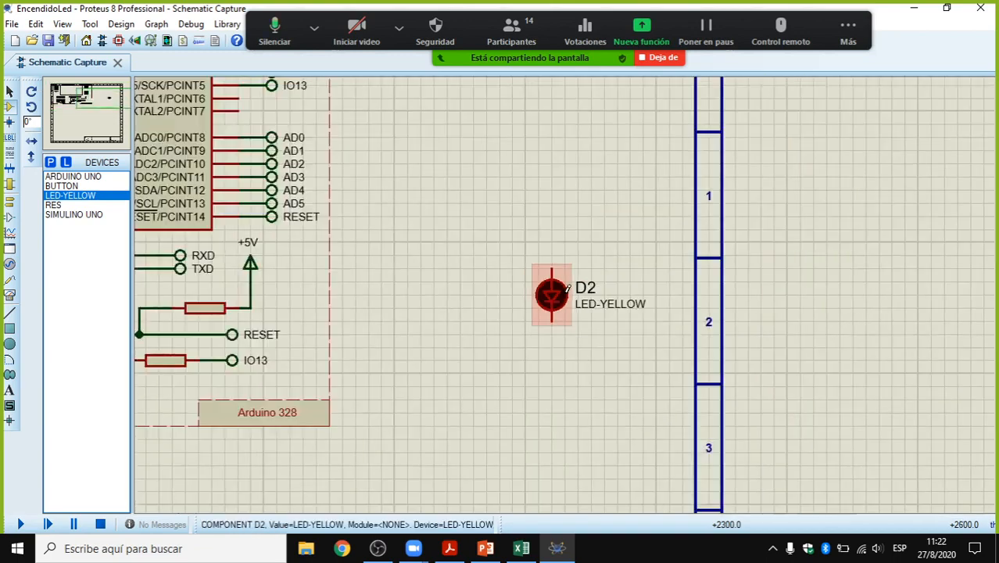
Step: Examine the Arduino Uno circuit and the separate yellow LED beside it, both closely and within the whole sheet
{"action": "scroll", "coordinate": [569, 306], "scroll_direction": "up", "scroll_amount": 4}
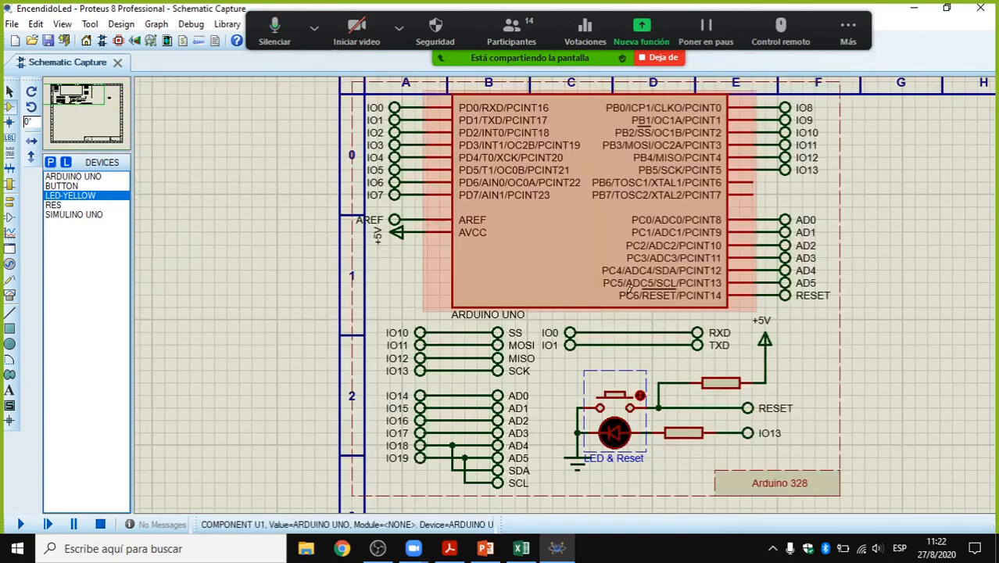
{"action": "scroll", "coordinate": [675, 279], "scroll_direction": "down", "scroll_amount": 4}
{"action": "scroll", "coordinate": [688, 285], "scroll_direction": "up", "scroll_amount": 3}
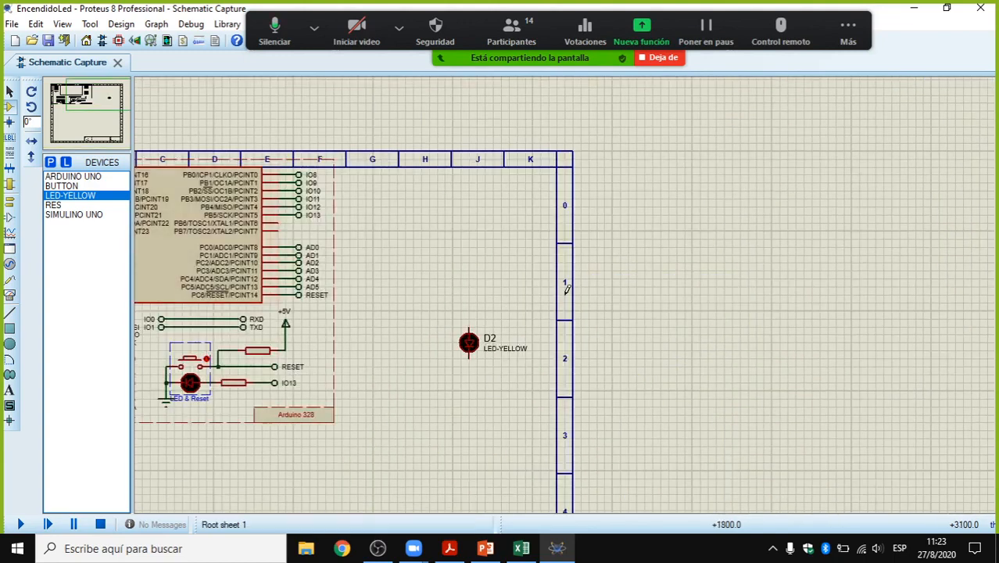
{"action": "scroll", "coordinate": [501, 287], "scroll_direction": "down", "scroll_amount": 3}
{"action": "scroll", "coordinate": [566, 300], "scroll_direction": "down", "scroll_amount": 1}
{"action": "scroll", "coordinate": [567, 300], "scroll_direction": "up", "scroll_amount": 4}
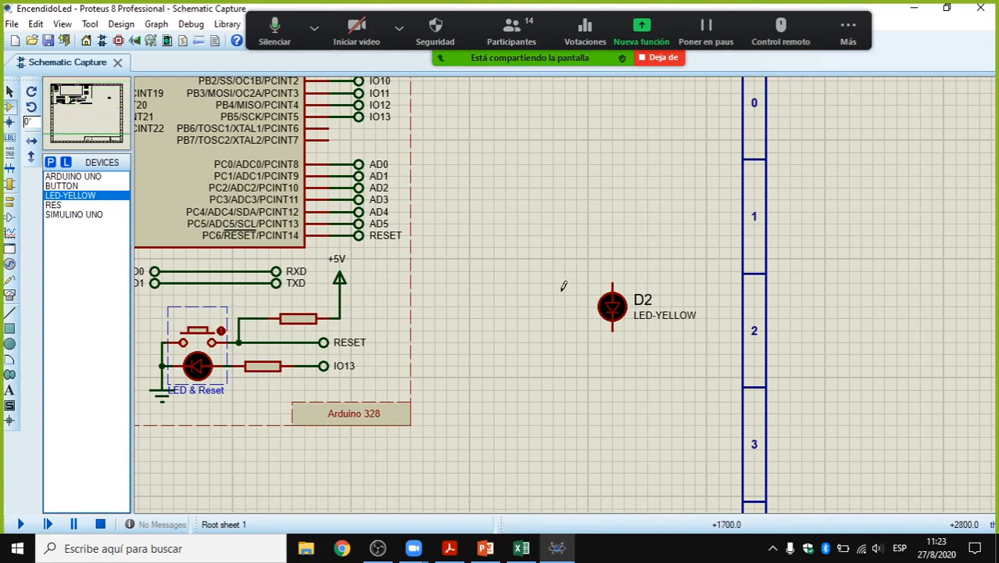
{"action": "scroll", "coordinate": [562, 283], "scroll_direction": "down", "scroll_amount": 4}
{"action": "scroll", "coordinate": [568, 295], "scroll_direction": "up", "scroll_amount": 4}
{"action": "scroll", "coordinate": [568, 289], "scroll_direction": "up", "scroll_amount": 1}
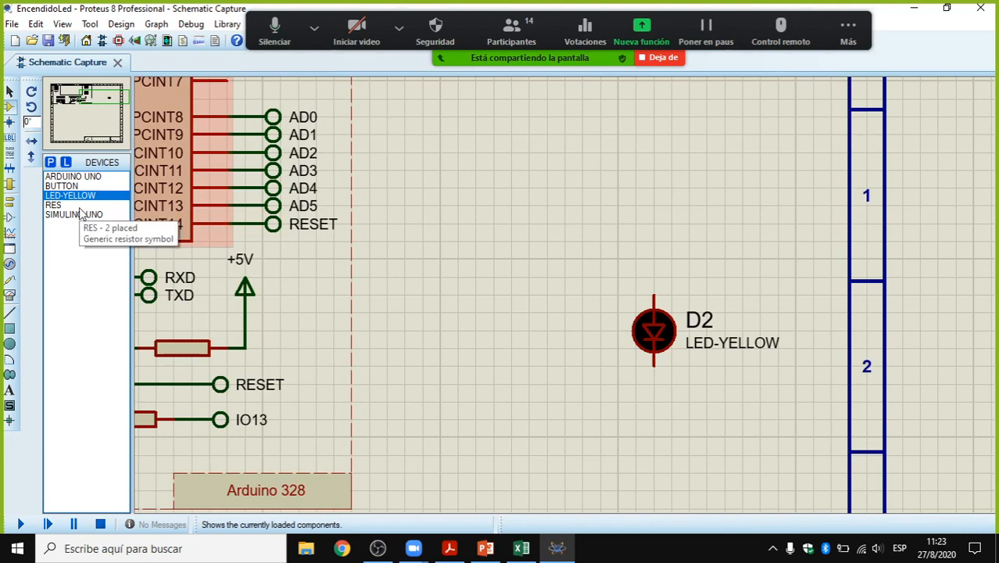
Step: Place a RES resistor rotated to 90° directly below the separate yellow LED so their terminals meet
{"action": "left_click", "coordinate": [78, 206]}
{"action": "left_click", "coordinate": [31, 106]}
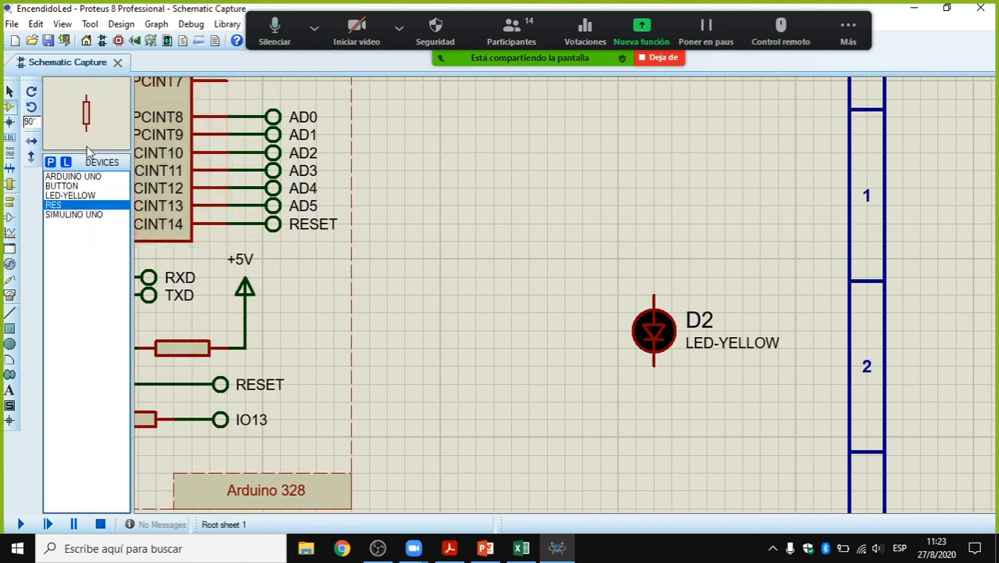
{"action": "left_click", "coordinate": [653, 410]}
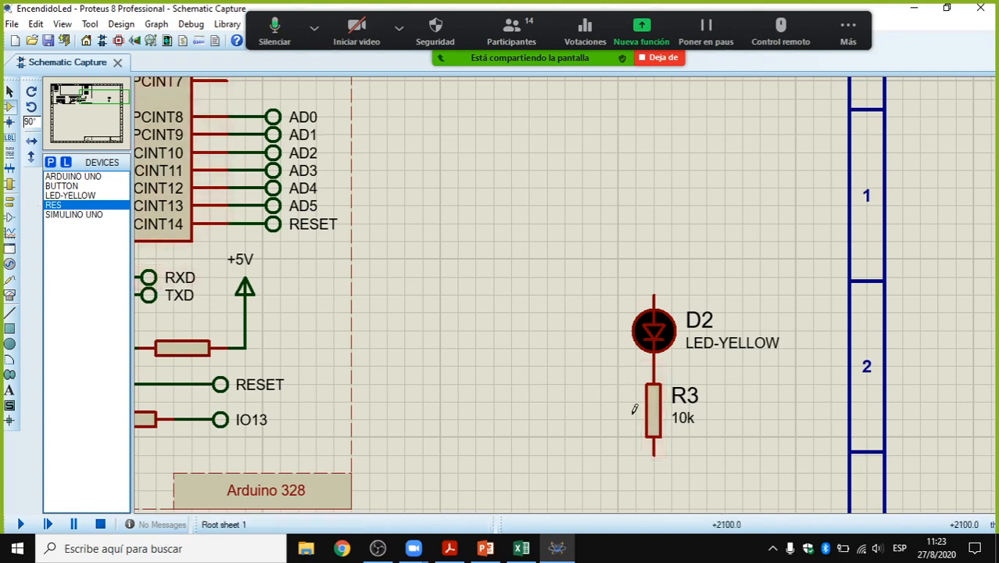
{"action": "scroll", "coordinate": [628, 398], "scroll_direction": "down", "scroll_amount": 2}
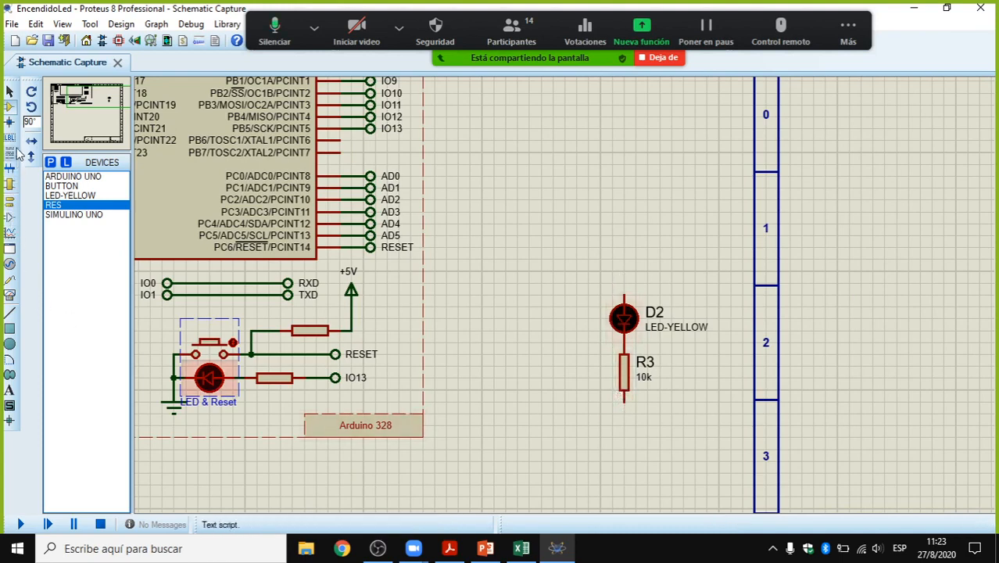
Step: Search the component library for "batte", compare the two BATTERY entries with CELL, and add CELL to the project's devices
{"action": "left_click", "coordinate": [50, 162]}
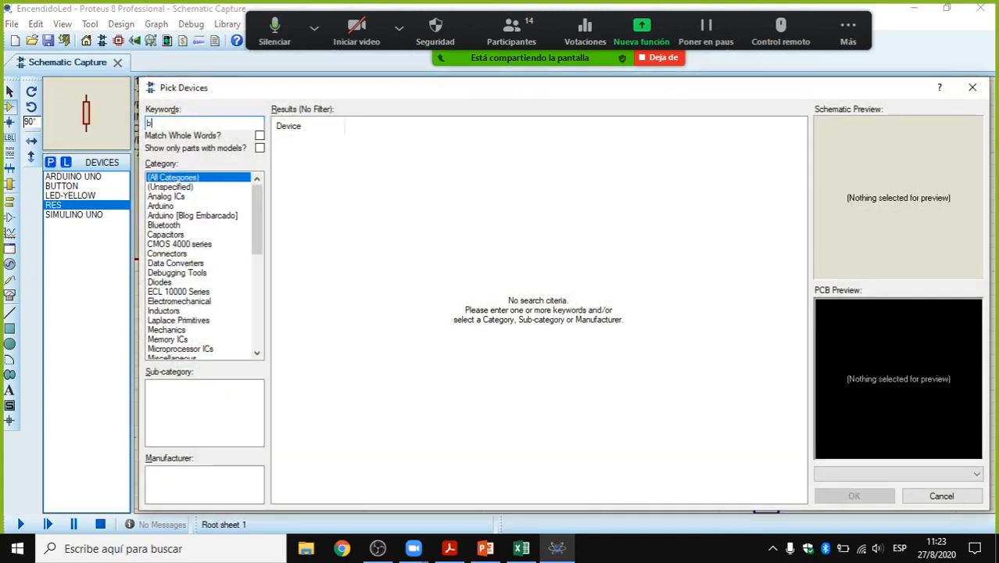
{"action": "type", "text": "b"}
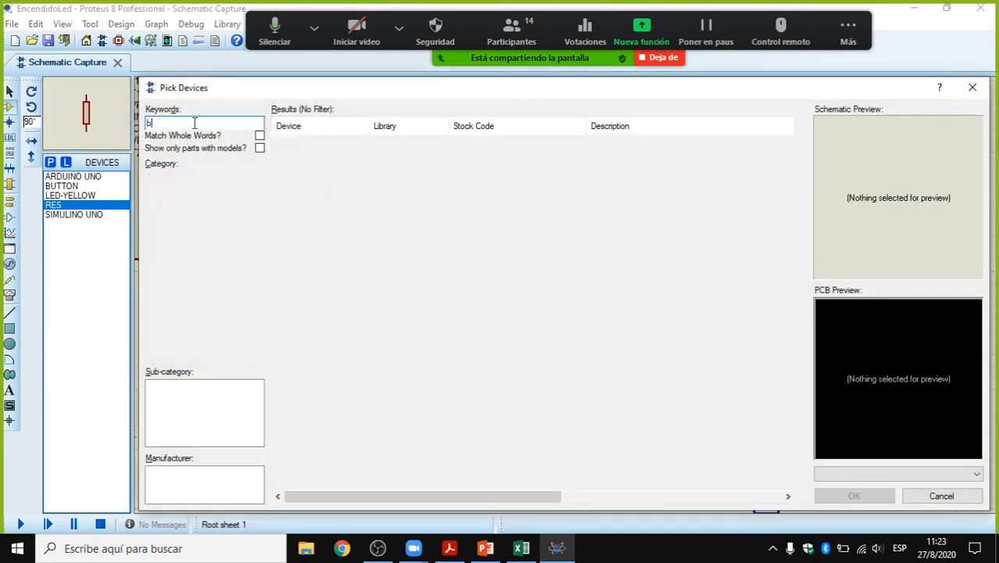
{"action": "type", "text": "atte"}
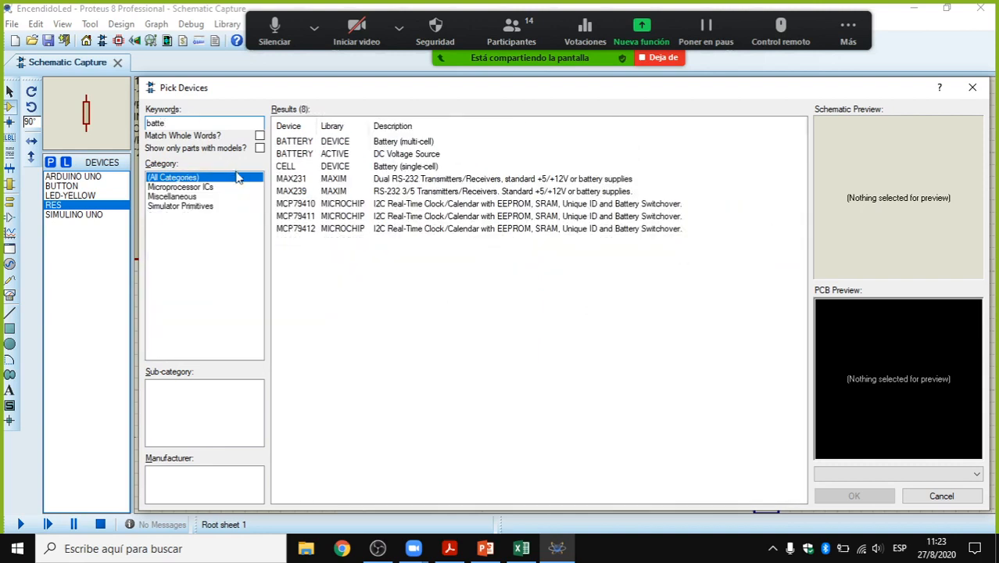
{"action": "left_click", "coordinate": [310, 142]}
{"action": "left_click", "coordinate": [305, 154]}
{"action": "left_click", "coordinate": [305, 166]}
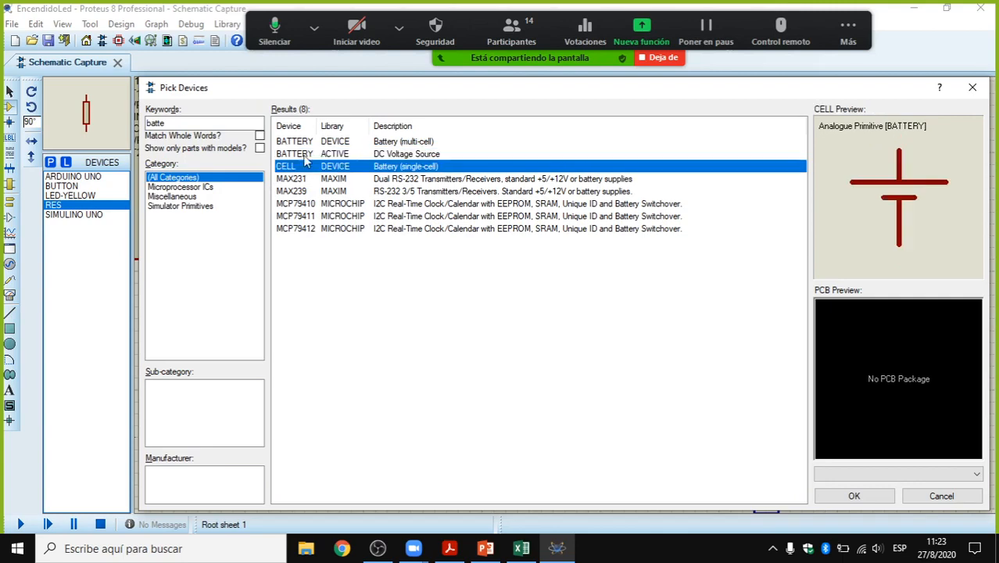
{"action": "left_click", "coordinate": [305, 154]}
{"action": "left_click", "coordinate": [303, 142]}
{"action": "left_click", "coordinate": [299, 167]}
{"action": "left_click", "coordinate": [852, 494]}
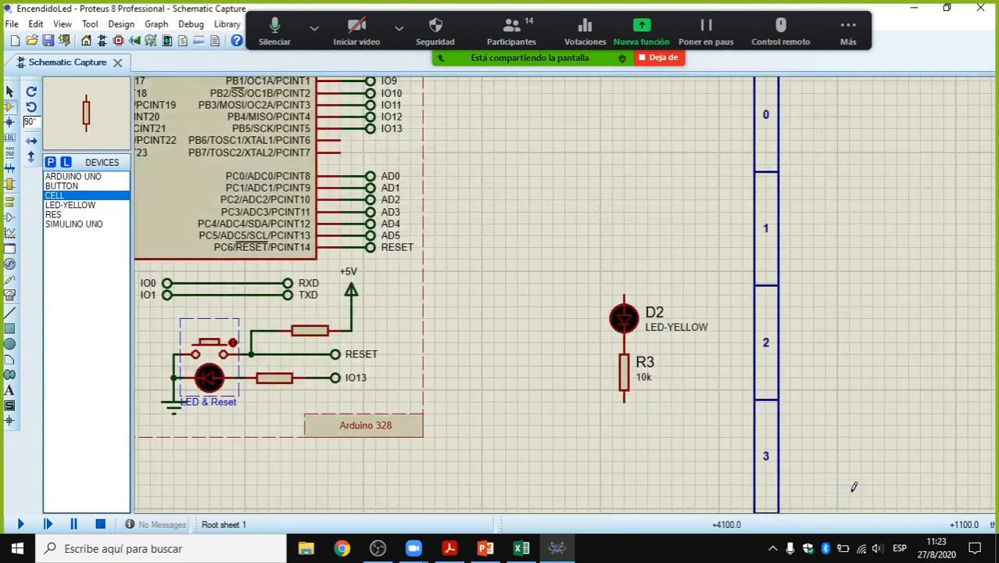
Step: Place a CELL rotated to 90° on the empty area above and to the left of the separate yellow LED
{"action": "right_click", "coordinate": [507, 327]}
{"action": "left_click", "coordinate": [508, 322]}
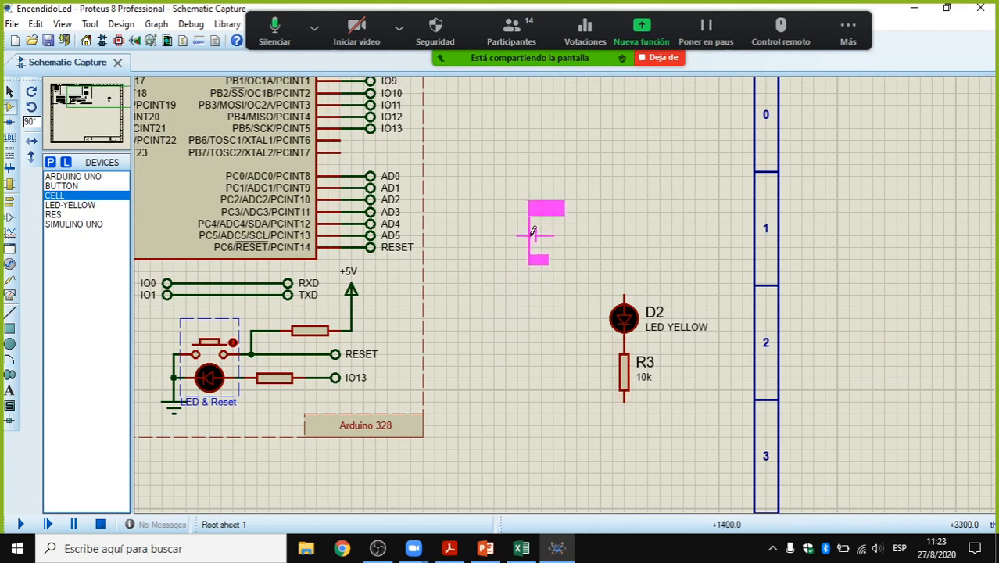
{"action": "left_click", "coordinate": [535, 233]}
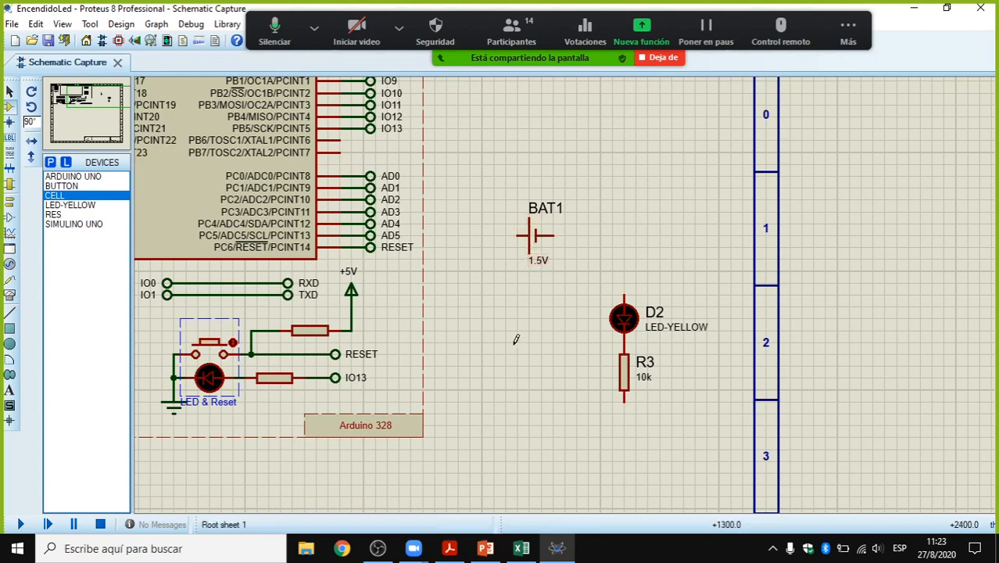
Step: Rotate the CELL to 0° and place it upright to the left of the resistor under the yellow LED
{"action": "left_click", "coordinate": [69, 196]}
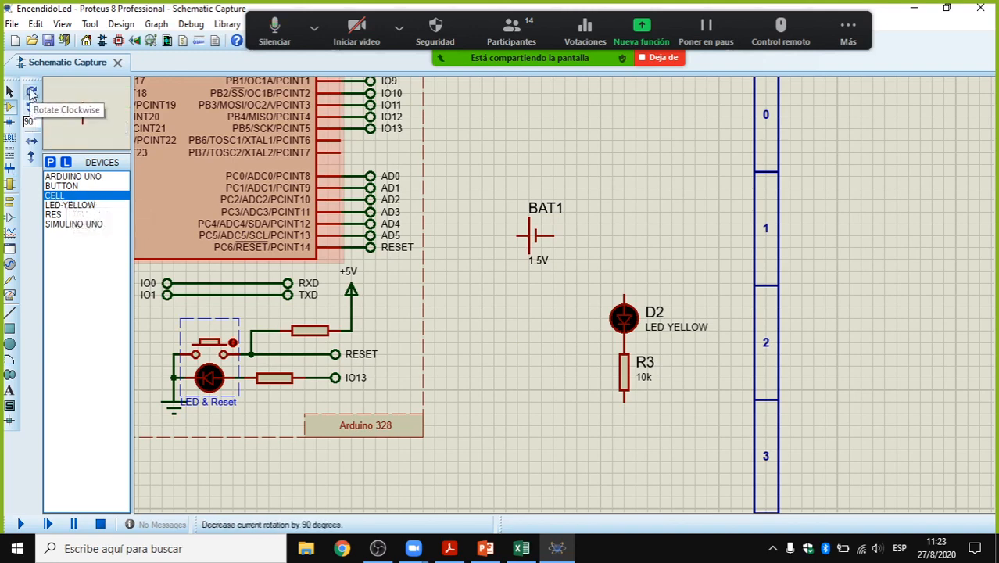
{"action": "left_click", "coordinate": [32, 92]}
{"action": "left_click", "coordinate": [32, 93]}
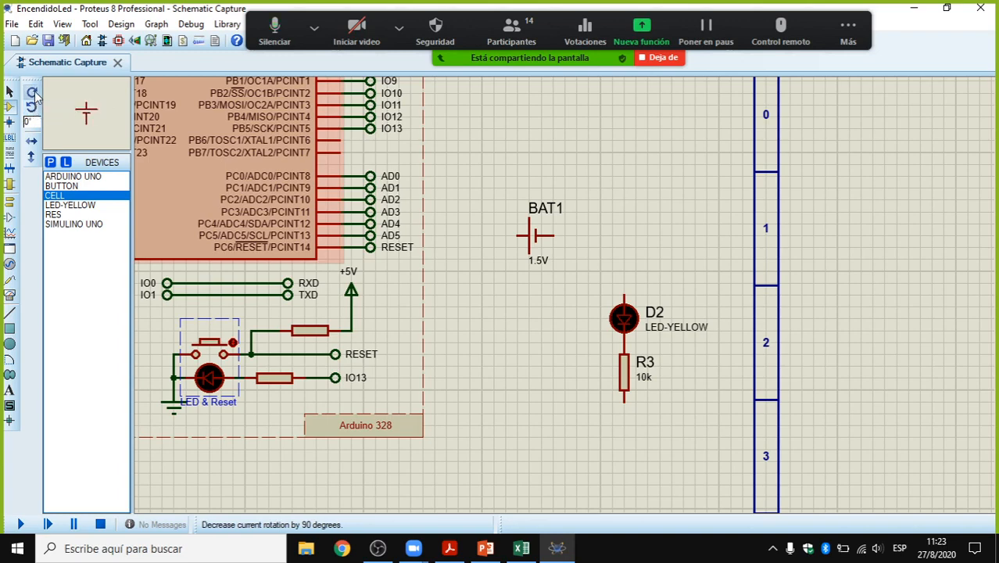
{"action": "left_click", "coordinate": [32, 93]}
{"action": "left_click", "coordinate": [33, 92]}
{"action": "left_click", "coordinate": [33, 92]}
{"action": "left_click", "coordinate": [33, 92]}
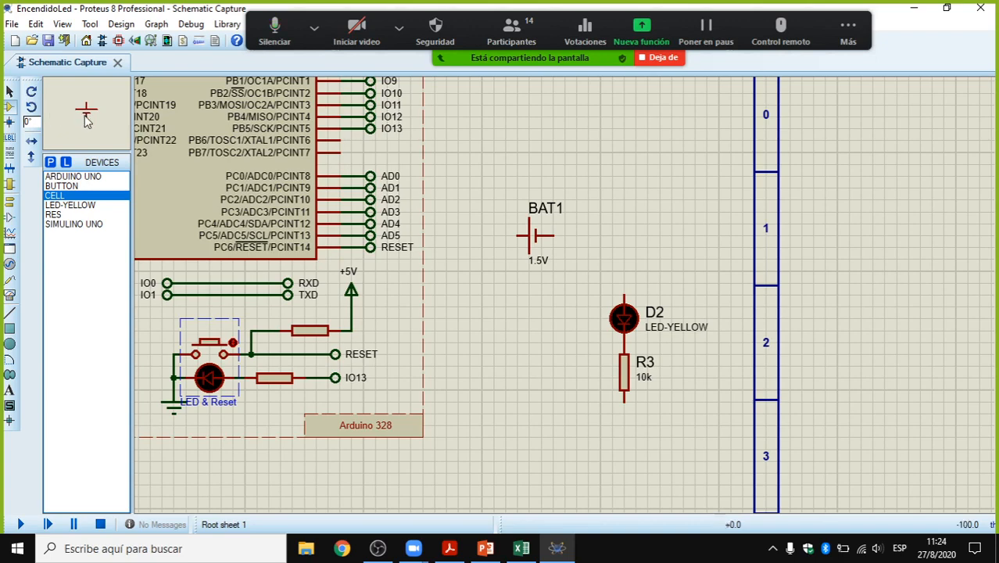
{"action": "left_click", "coordinate": [510, 324]}
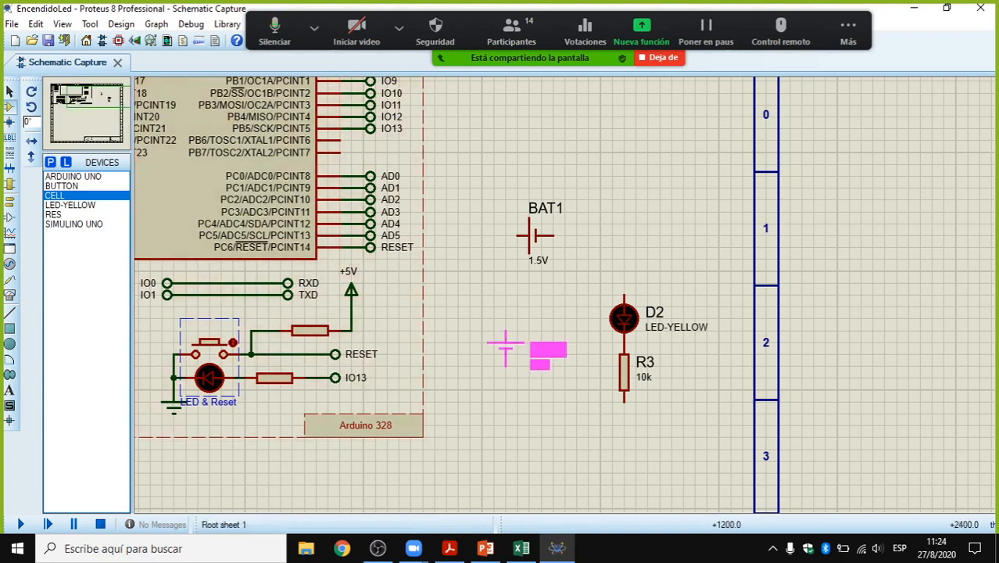
{"action": "left_click", "coordinate": [510, 345]}
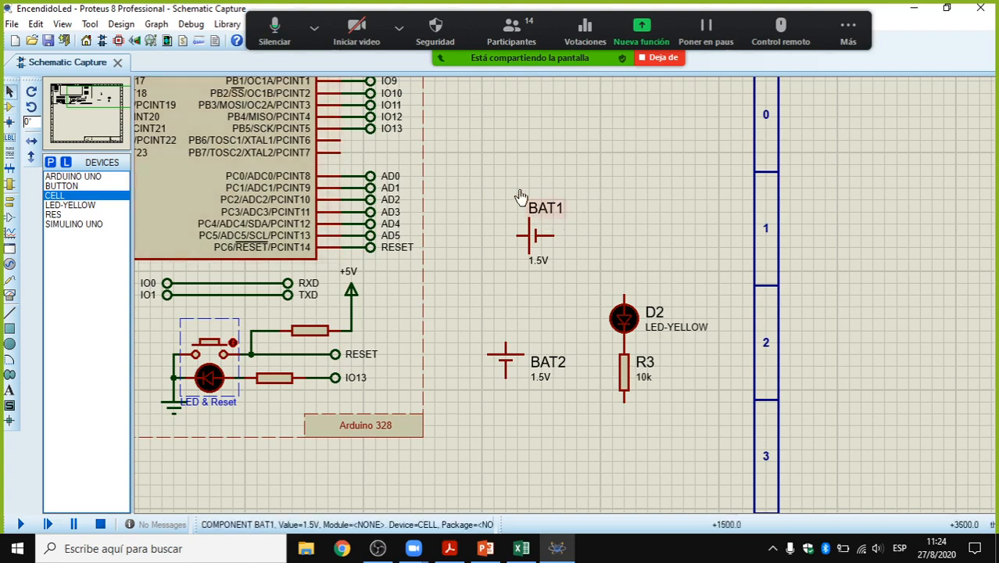
Step: Delete the horizontal cell, undo the deletion, and delete the same cell again
{"action": "mouse_move", "coordinate": [484, 178]}
{"action": "left_mouse_down"}
{"action": "mouse_move", "coordinate": [522, 185]}
{"action": "mouse_move", "coordinate": [602, 283]}
{"action": "left_mouse_up"}
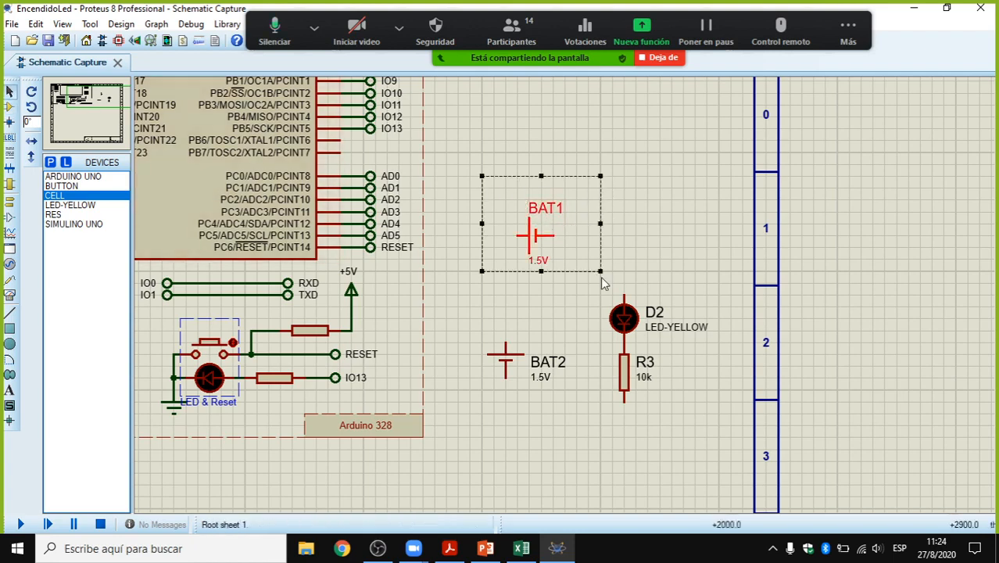
{"action": "key", "text": "Delete"}
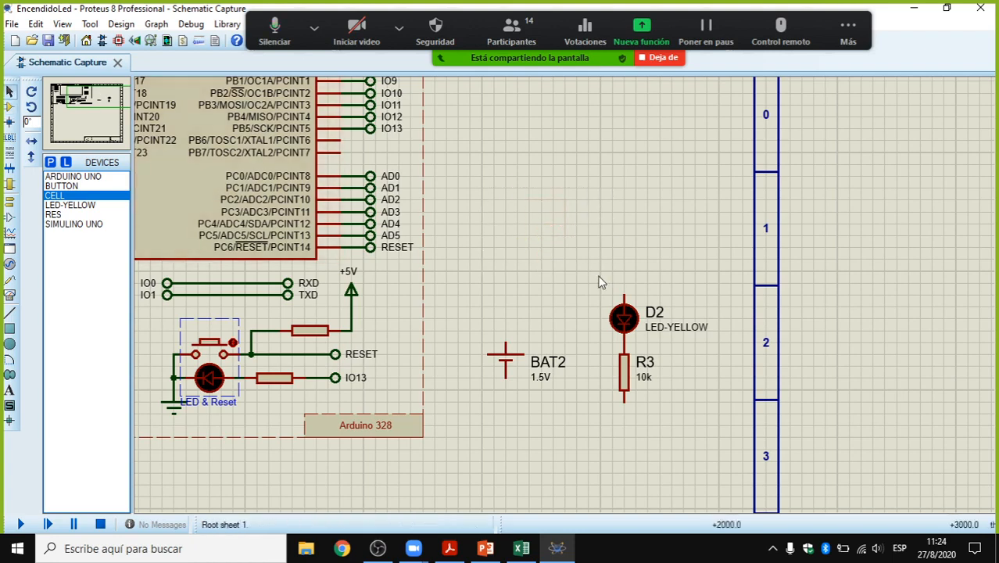
{"action": "key", "text": "ctrl+z"}
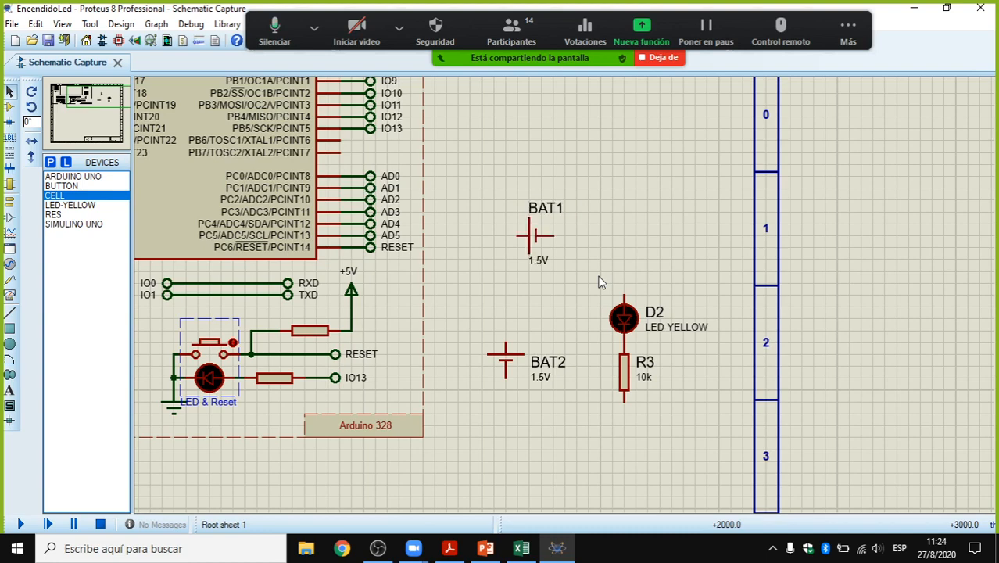
{"action": "right_click", "coordinate": [537, 247]}
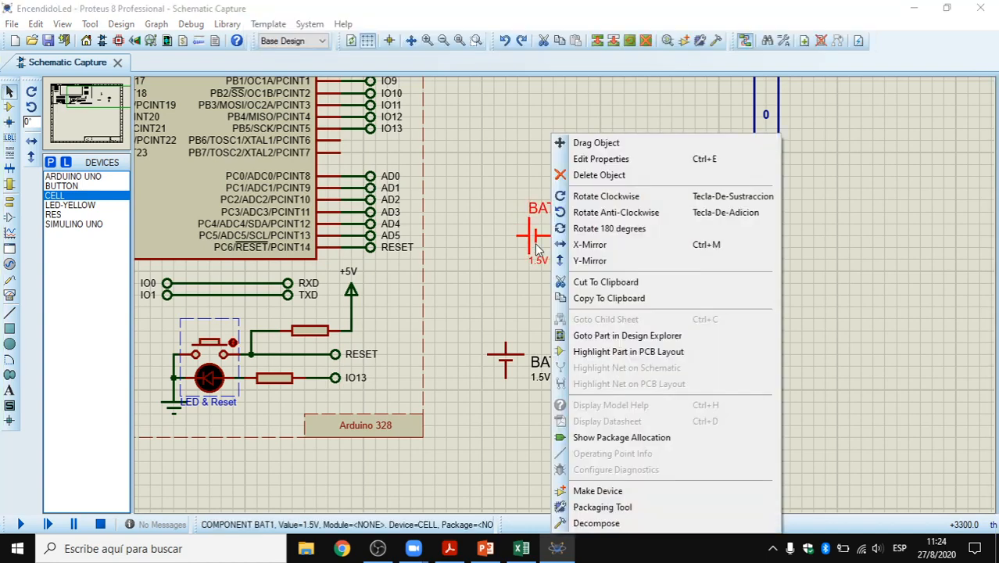
{"action": "left_click", "coordinate": [600, 177]}
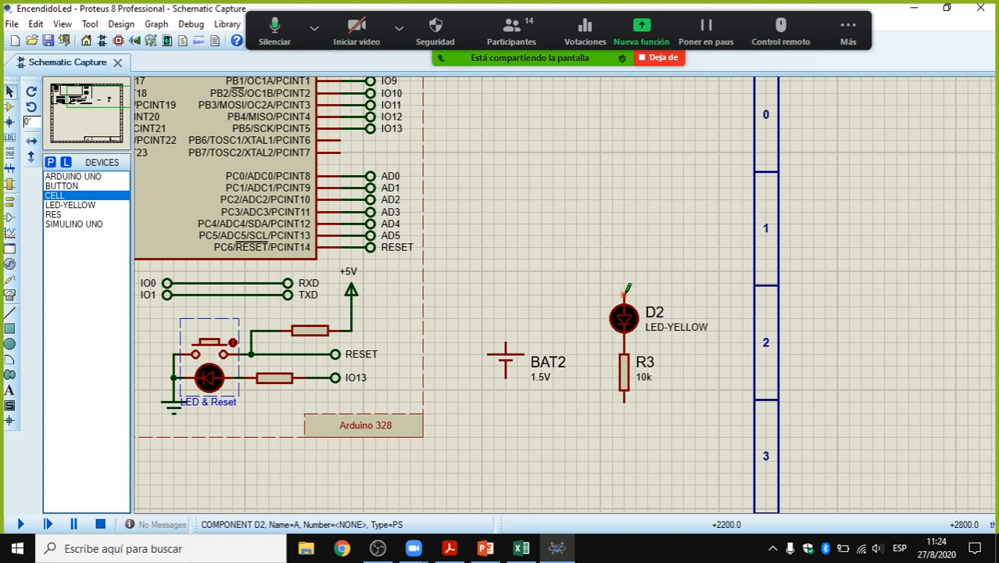
Step: Draw a stepped, many-cornered wire from the yellow LED's upper terminal to the upper terminal of the upright cell
{"action": "key", "text": "F6"}
{"action": "key", "text": "F6"}
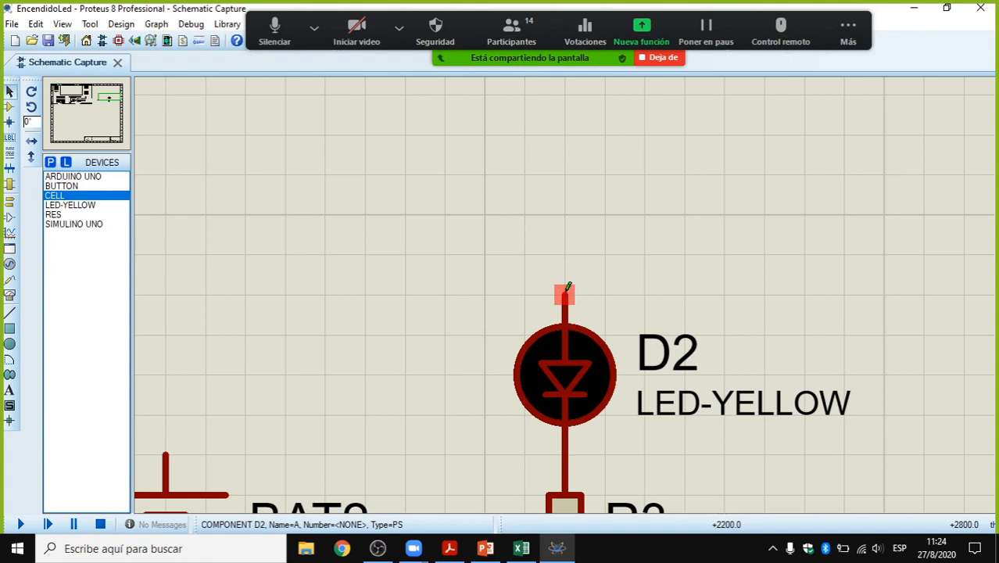
{"action": "scroll", "coordinate": [568, 287], "scroll_direction": "down", "scroll_amount": 1}
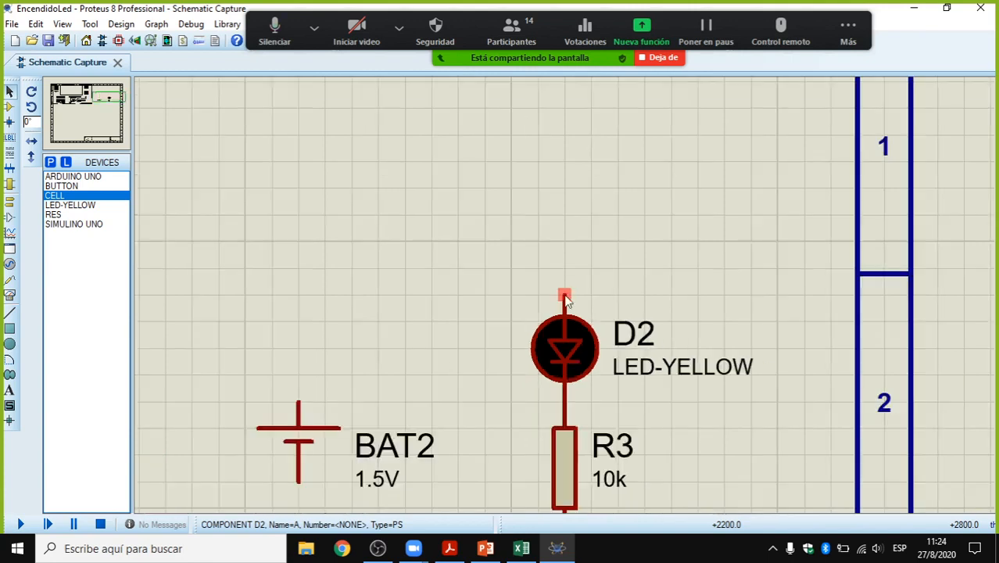
{"action": "left_click", "coordinate": [564, 297]}
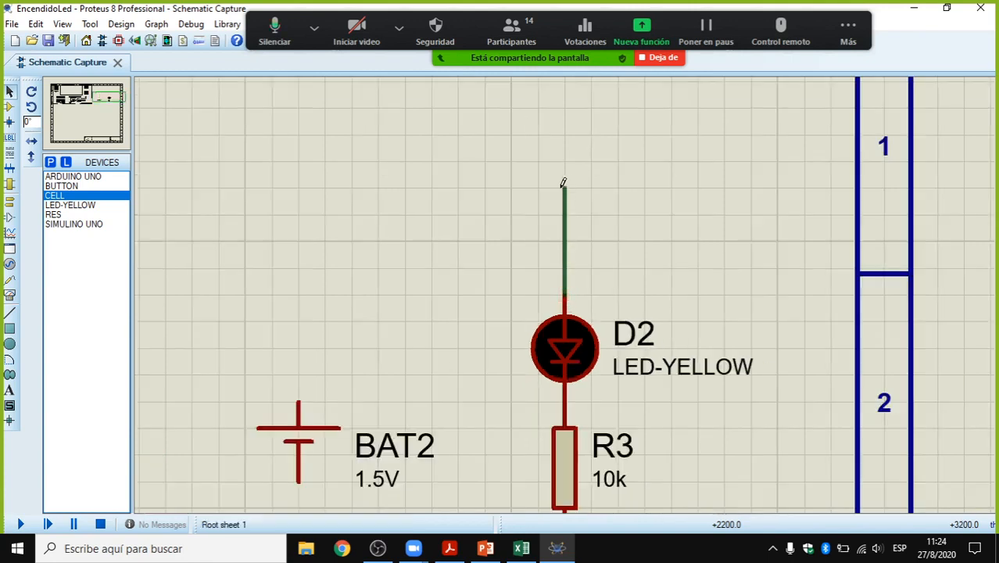
{"action": "left_click", "coordinate": [430, 186]}
{"action": "left_click", "coordinate": [431, 135]}
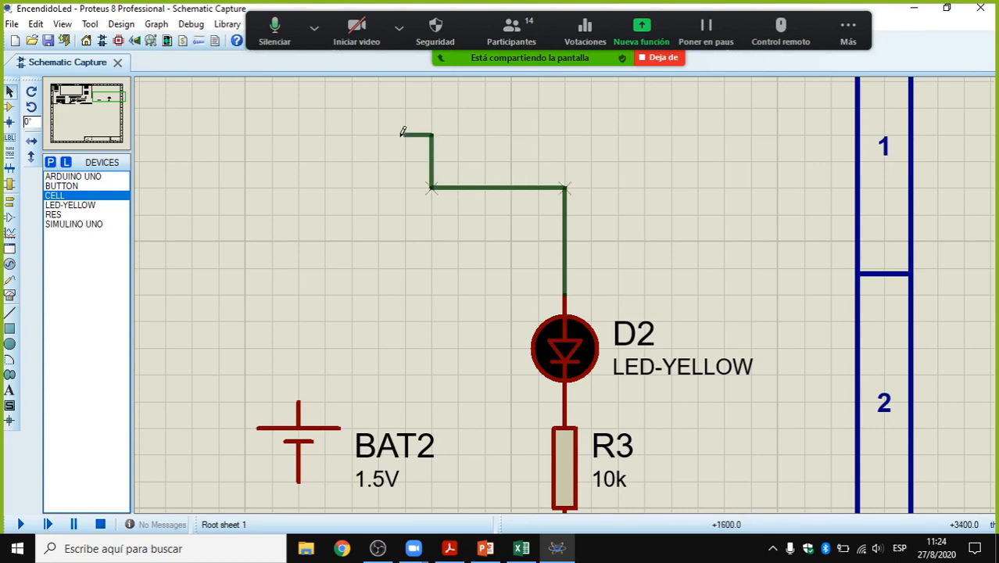
{"action": "left_click", "coordinate": [379, 109]}
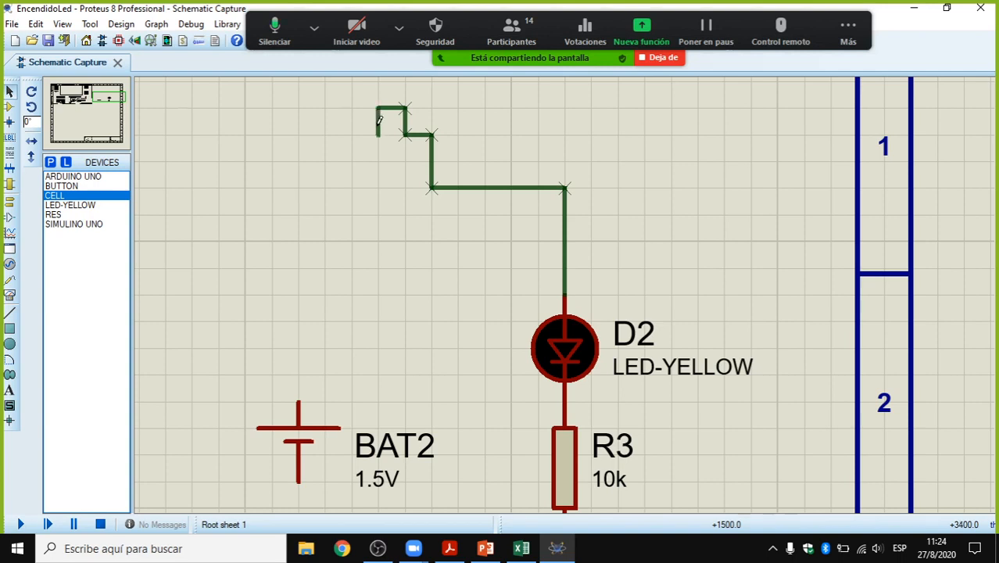
{"action": "left_click", "coordinate": [379, 129]}
{"action": "left_click", "coordinate": [352, 135]}
{"action": "left_click", "coordinate": [352, 161]}
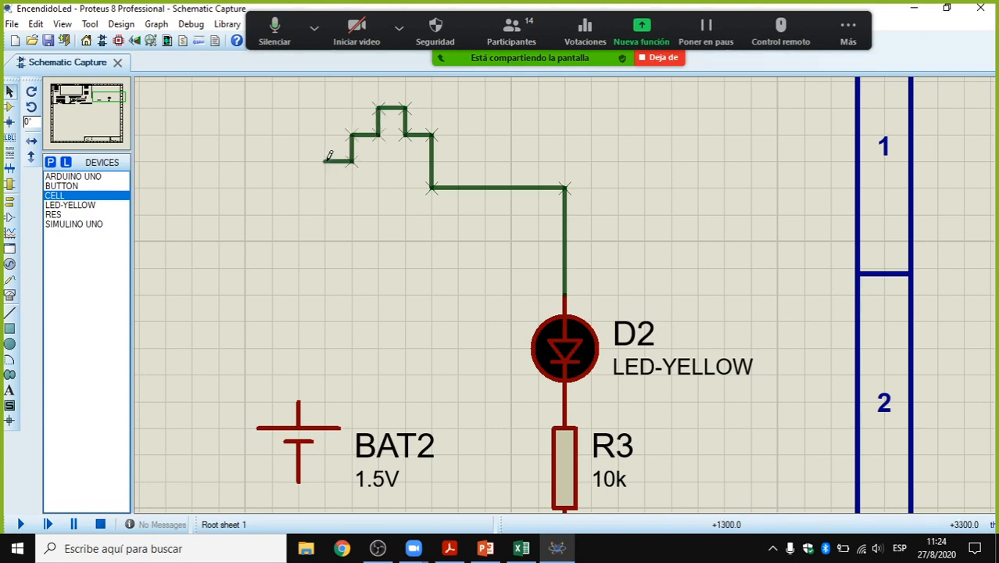
{"action": "left_click", "coordinate": [325, 161]}
{"action": "left_click", "coordinate": [297, 187]}
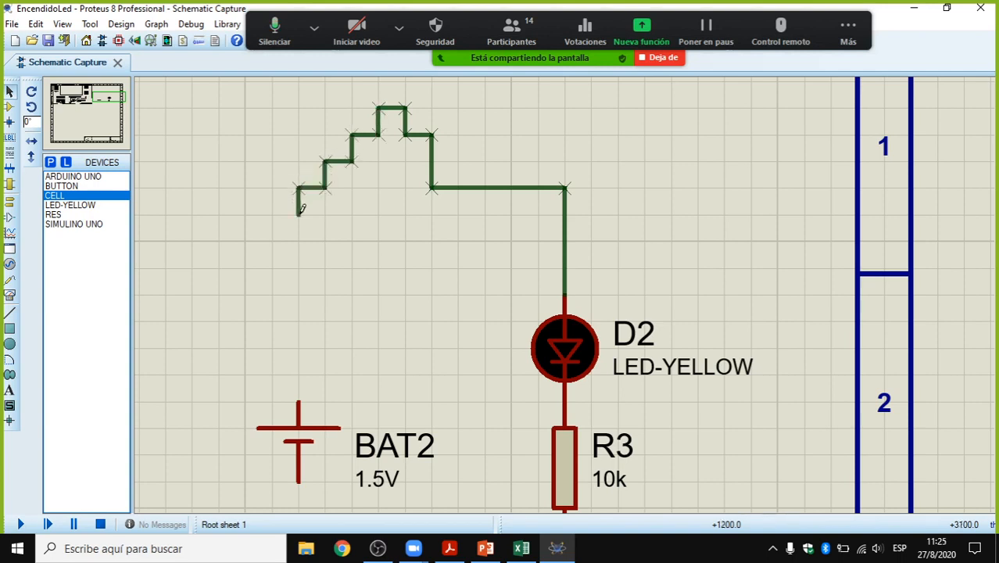
{"action": "left_click", "coordinate": [379, 214]}
{"action": "left_click", "coordinate": [379, 241]}
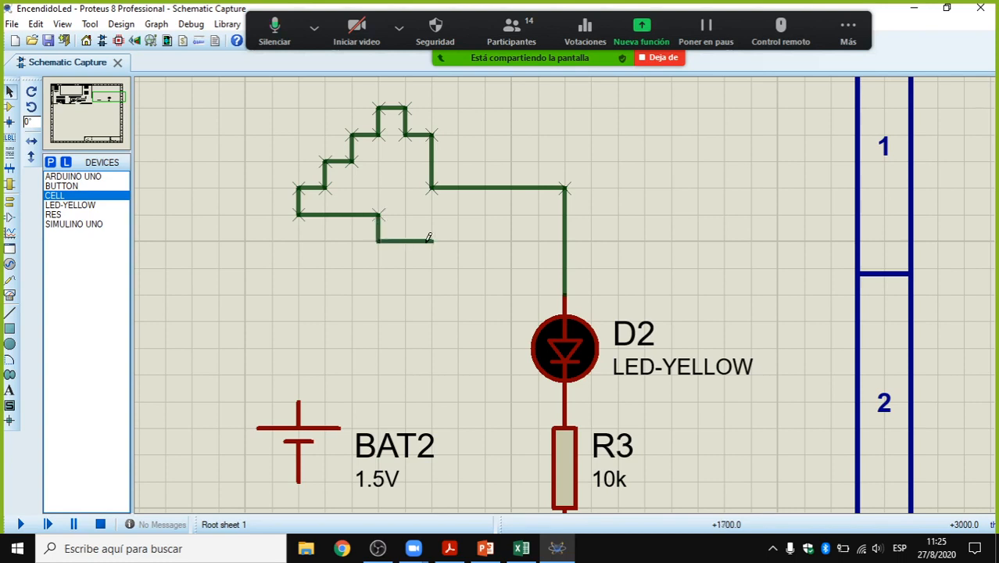
{"action": "left_click", "coordinate": [431, 267]}
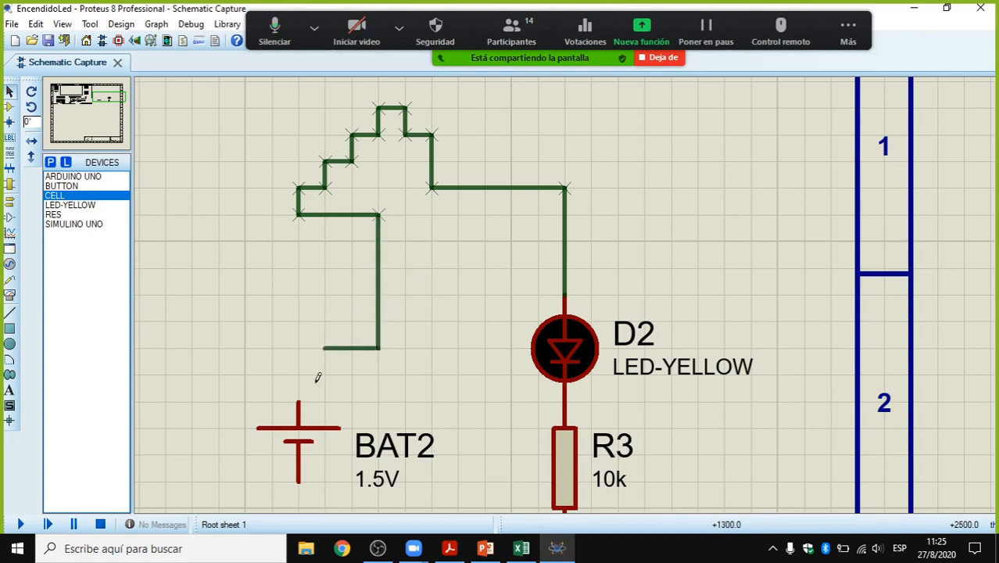
{"action": "left_click", "coordinate": [298, 401]}
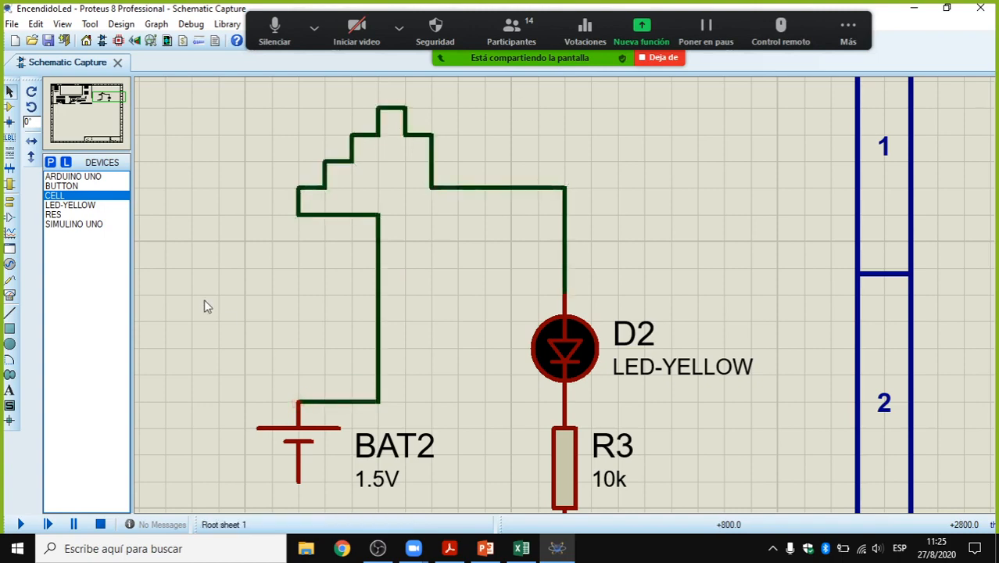
Step: Delete the stepped wire between the yellow LED and the cell
{"action": "scroll", "coordinate": [470, 282], "scroll_direction": "down", "scroll_amount": 1}
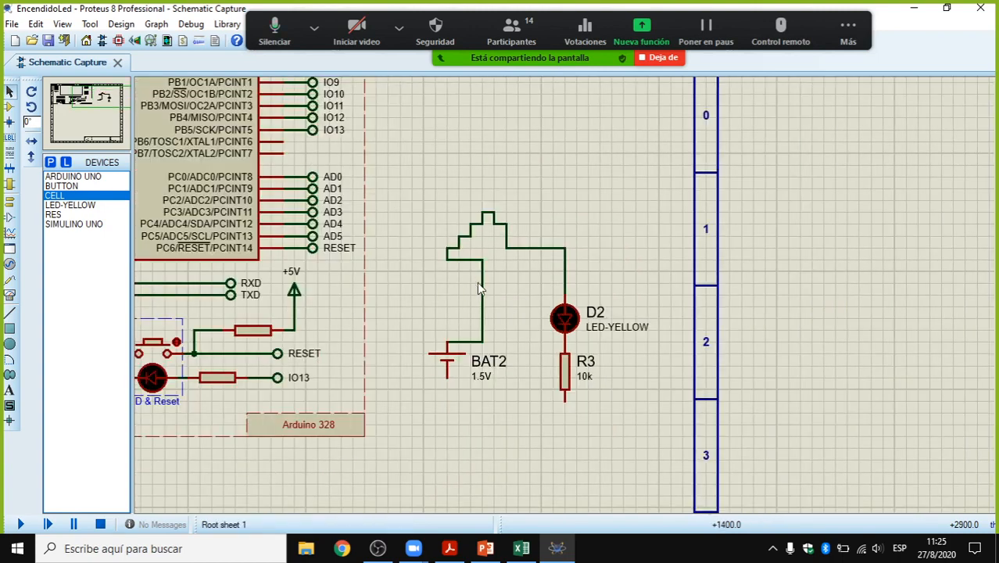
{"action": "right_click", "coordinate": [484, 288]}
{"action": "right_click", "coordinate": [484, 287]}
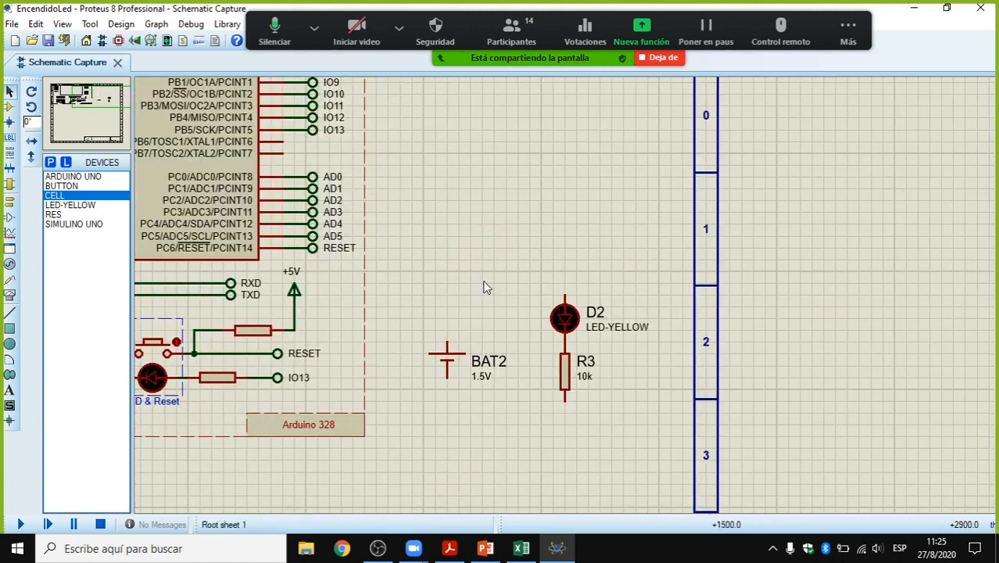
Step: Wire the yellow LED's upper terminal straight up and across to the cell's positive terminal with two corners
{"action": "left_click", "coordinate": [565, 296]}
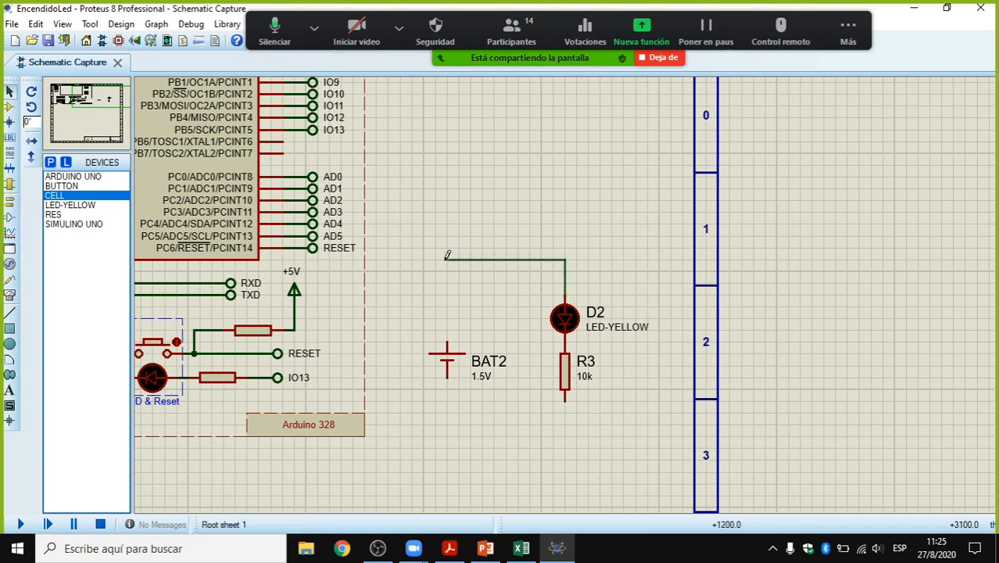
{"action": "left_click", "coordinate": [447, 340]}
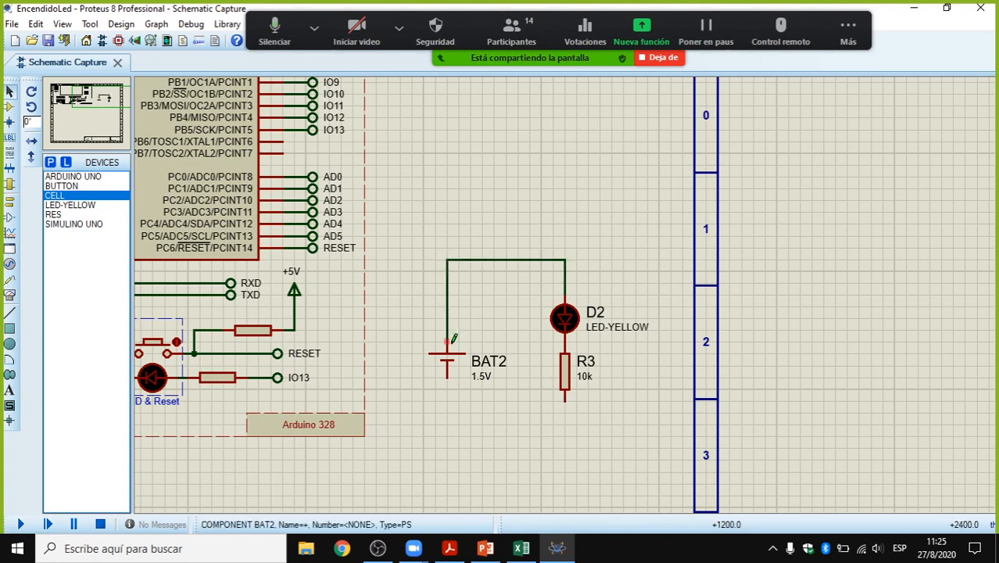
{"action": "scroll", "coordinate": [453, 337], "scroll_direction": "up", "scroll_amount": 5}
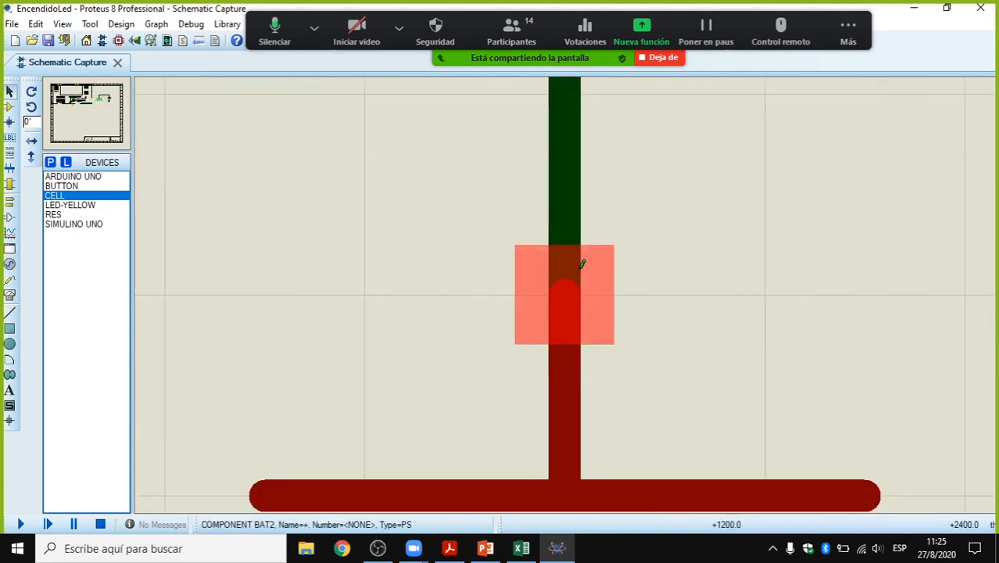
{"action": "scroll", "coordinate": [568, 289], "scroll_direction": "down", "scroll_amount": 2}
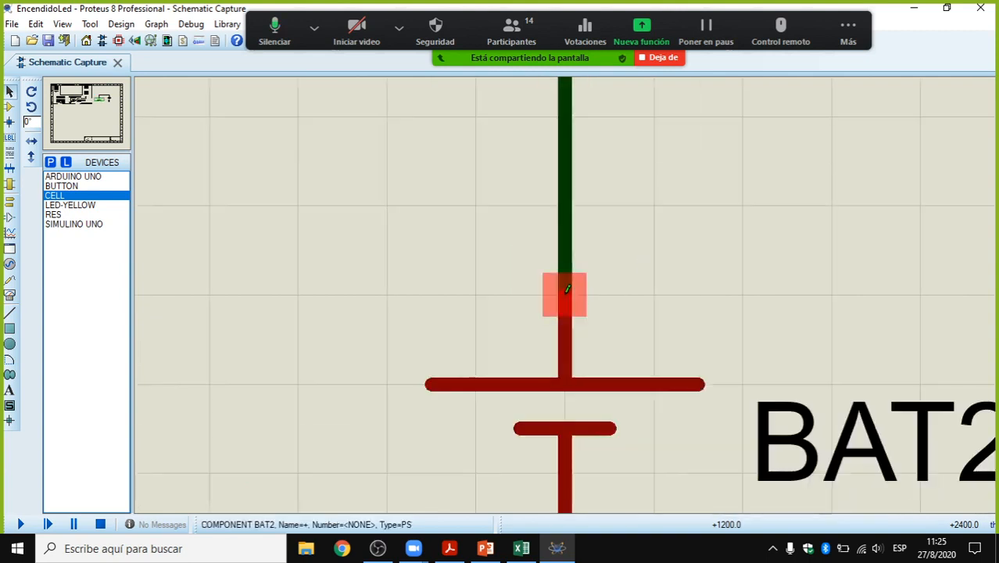
{"action": "scroll", "coordinate": [566, 290], "scroll_direction": "down", "scroll_amount": 3}
{"action": "scroll", "coordinate": [706, 344], "scroll_direction": "up", "scroll_amount": 2}
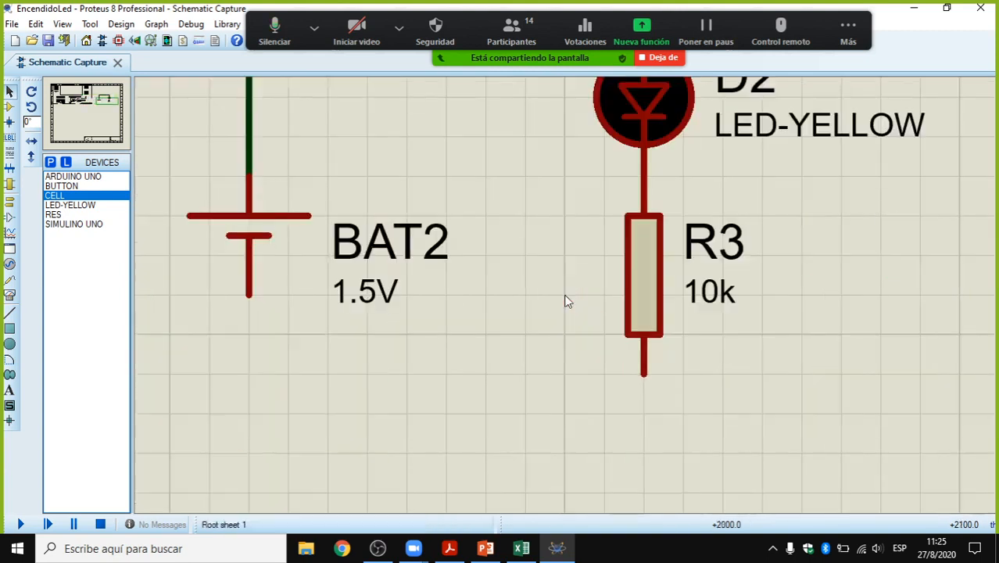
{"action": "left_click", "coordinate": [258, 333]}
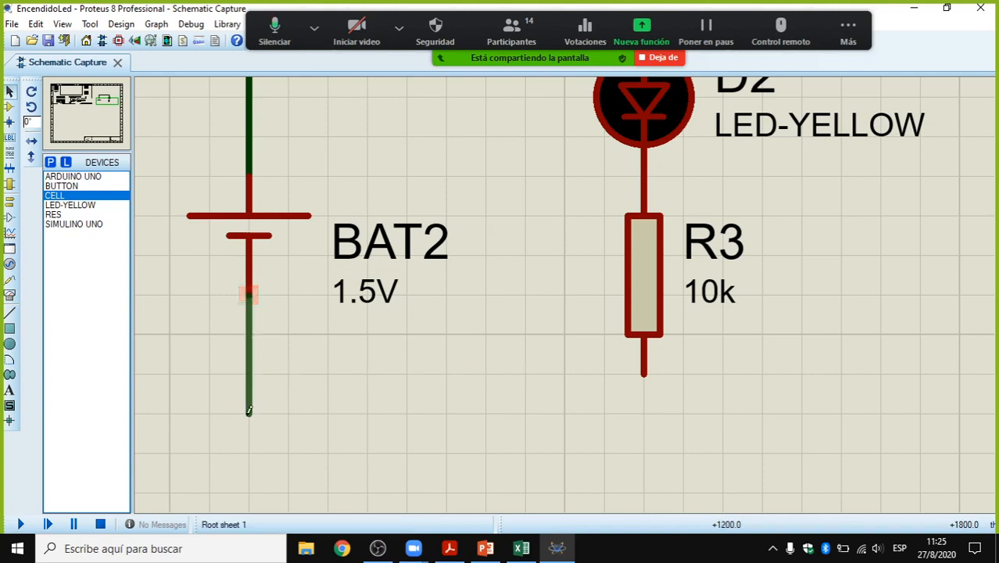
{"action": "left_click", "coordinate": [643, 376]}
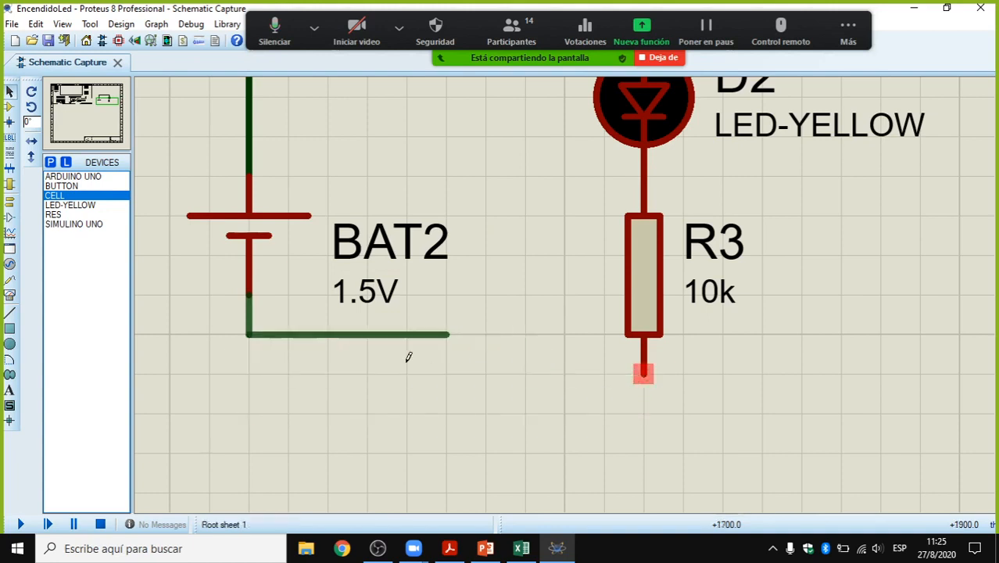
{"action": "scroll", "coordinate": [380, 363], "scroll_direction": "down", "scroll_amount": 1}
{"action": "right_click", "coordinate": [435, 344]}
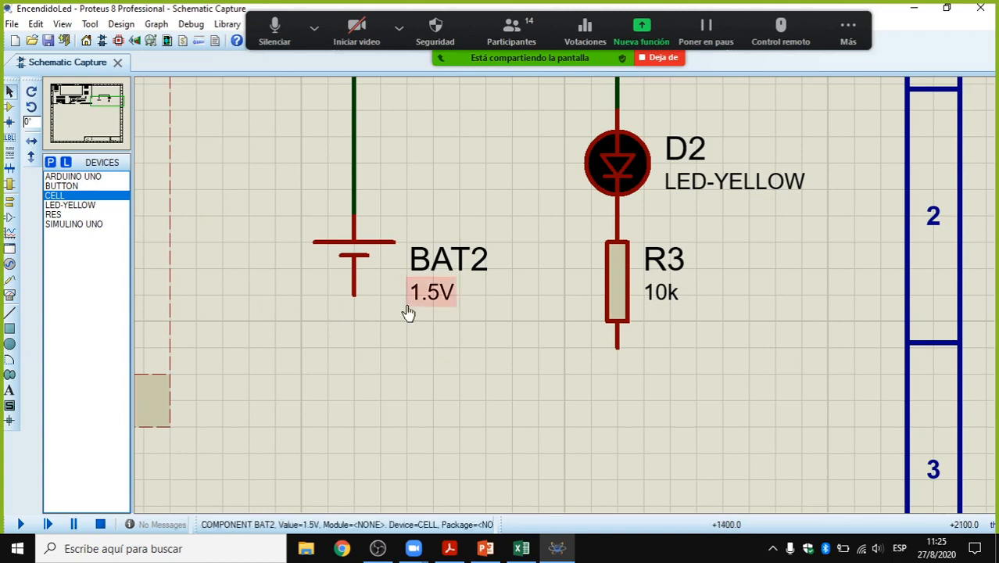
{"action": "left_click", "coordinate": [354, 294]}
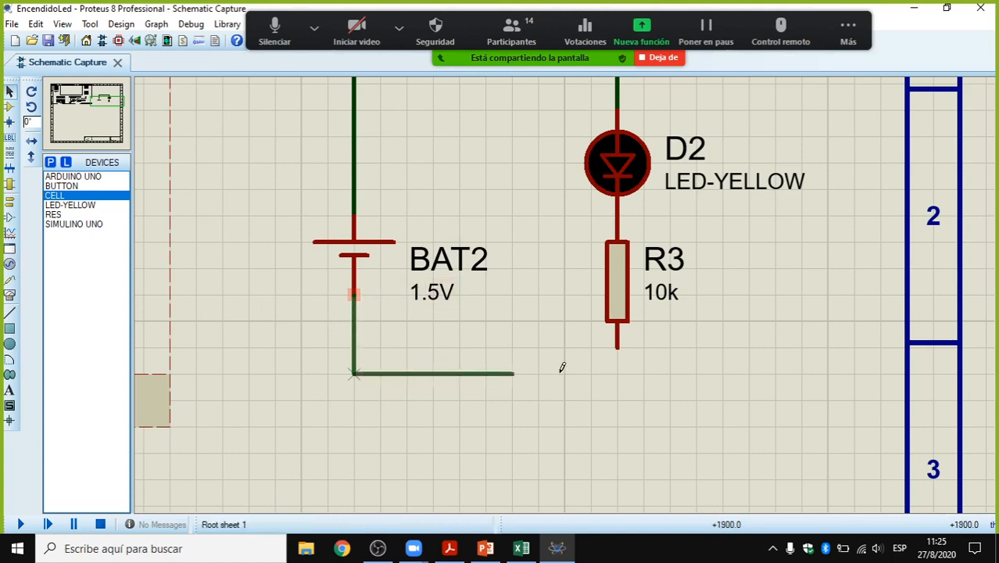
{"action": "right_click", "coordinate": [349, 321]}
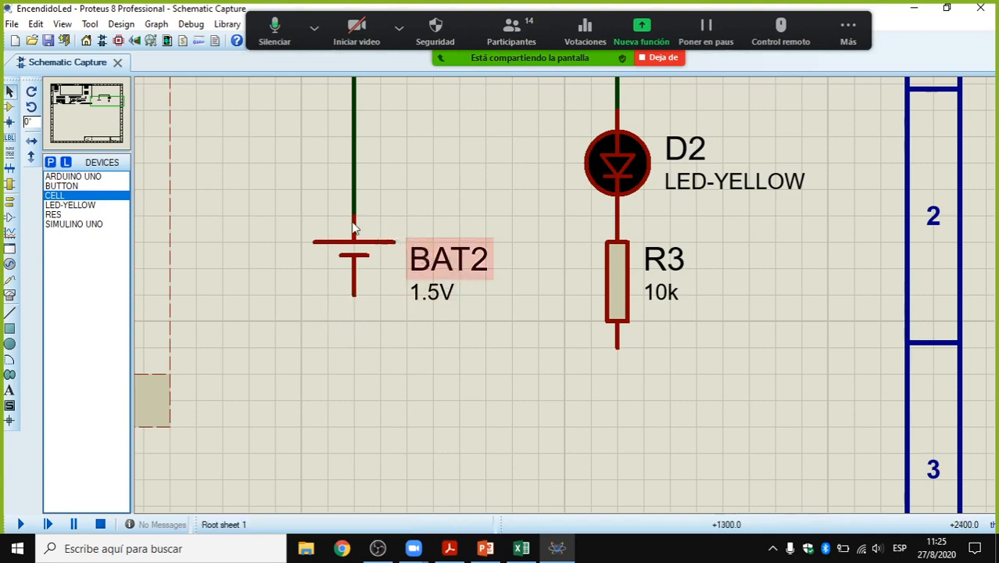
Step: Place one ground terminal below the cell and another below the resistor in series with the yellow LED
{"action": "scroll", "coordinate": [516, 243], "scroll_direction": "down", "scroll_amount": 2}
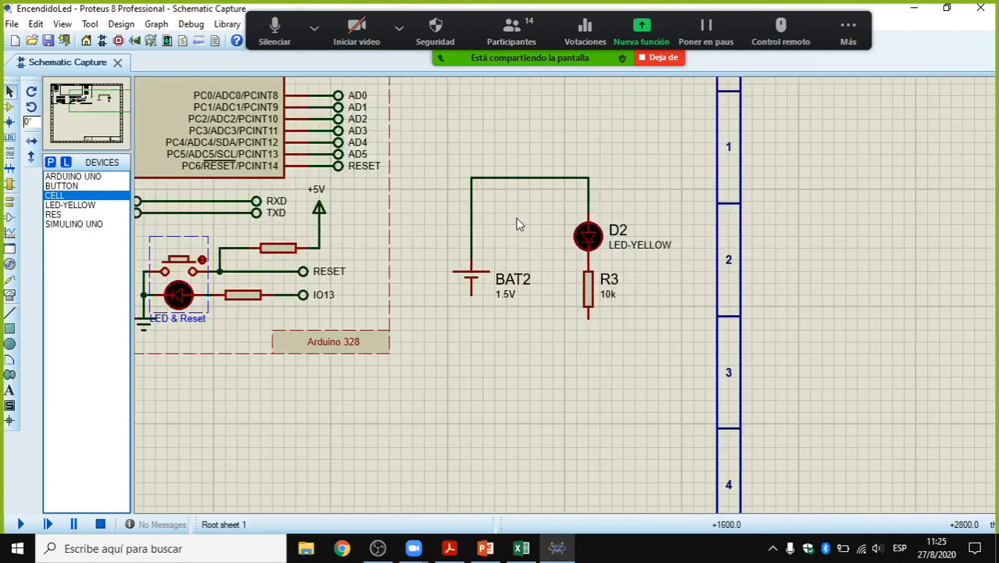
{"action": "scroll", "coordinate": [517, 224], "scroll_direction": "up", "scroll_amount": 1}
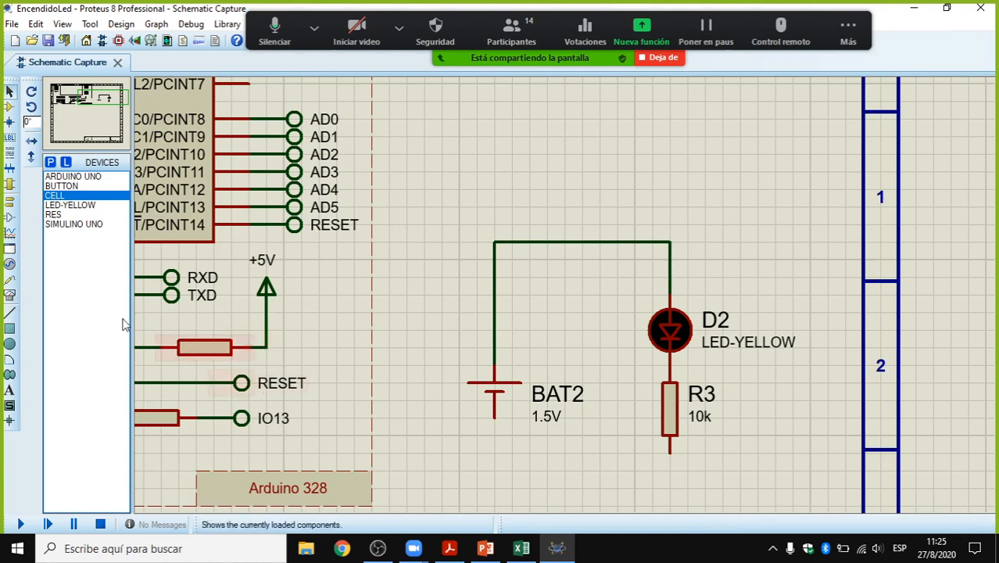
{"action": "left_click", "coordinate": [10, 205]}
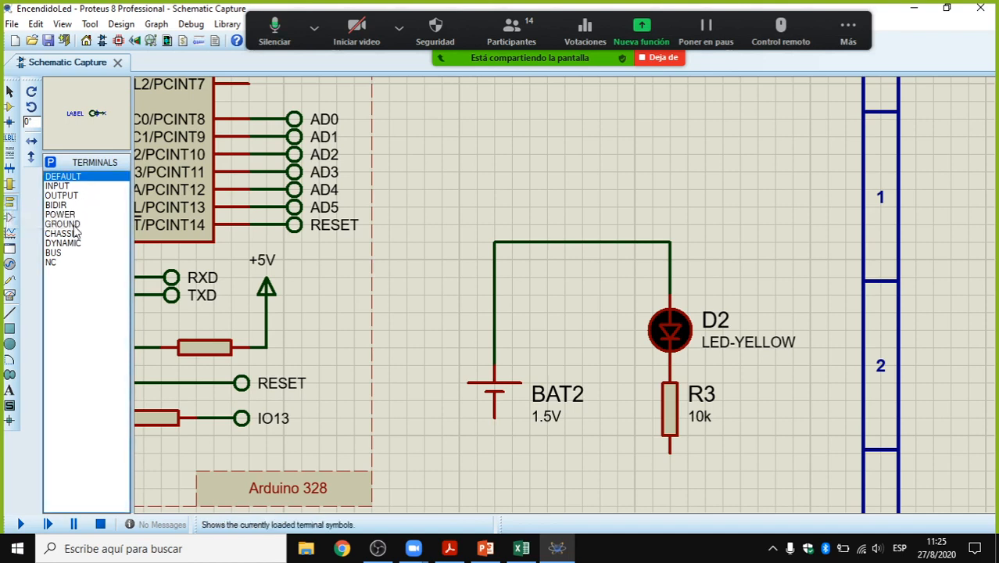
{"action": "left_click", "coordinate": [76, 225]}
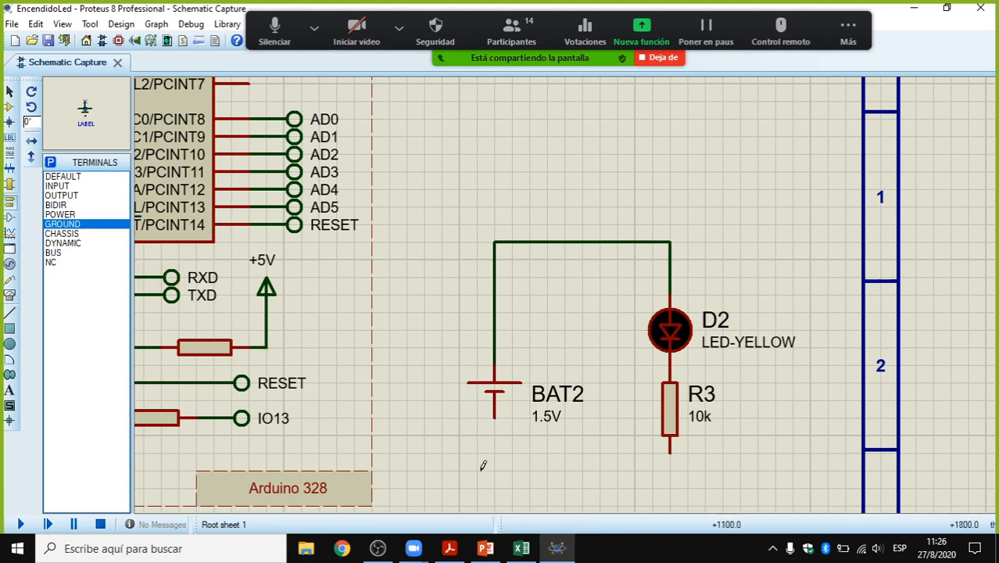
{"action": "scroll", "coordinate": [482, 464], "scroll_direction": "down", "scroll_amount": 2}
{"action": "scroll", "coordinate": [517, 411], "scroll_direction": "up", "scroll_amount": 4}
{"action": "left_click", "coordinate": [546, 235]}
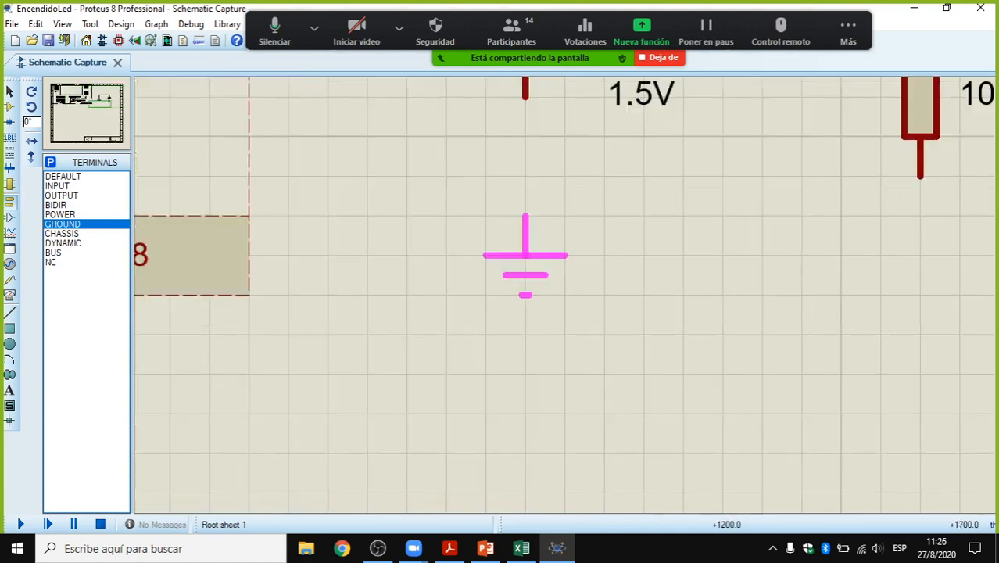
{"action": "left_click", "coordinate": [540, 243]}
{"action": "scroll", "coordinate": [564, 301], "scroll_direction": "up", "scroll_amount": 1}
{"action": "scroll", "coordinate": [566, 304], "scroll_direction": "down", "scroll_amount": 3}
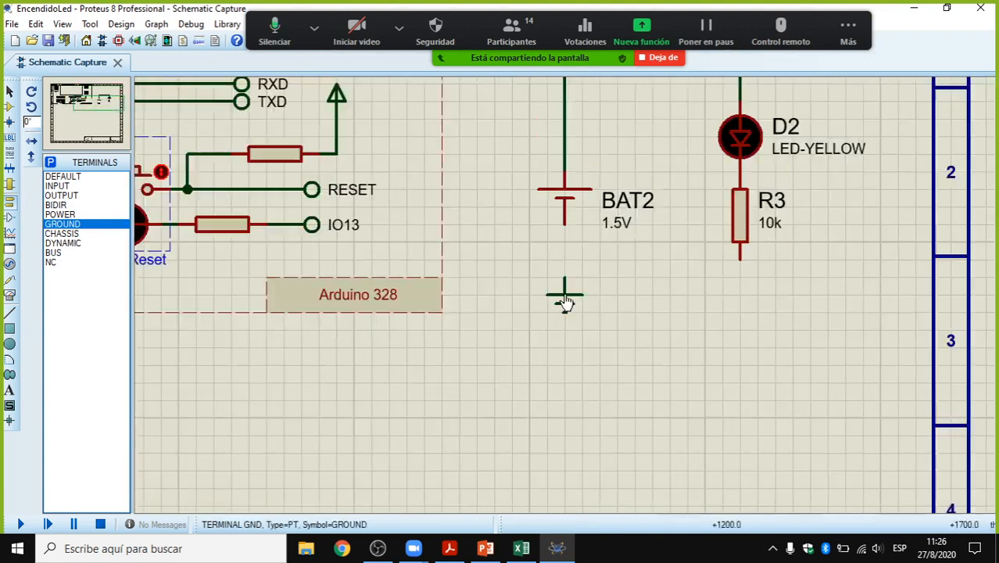
{"action": "left_click", "coordinate": [740, 291]}
{"action": "left_click", "coordinate": [739, 292]}
Step: Wire the resistor's lower terminal and the cell's negative terminal straight down to the ground symbols beneath them
{"action": "left_click", "coordinate": [737, 258]}
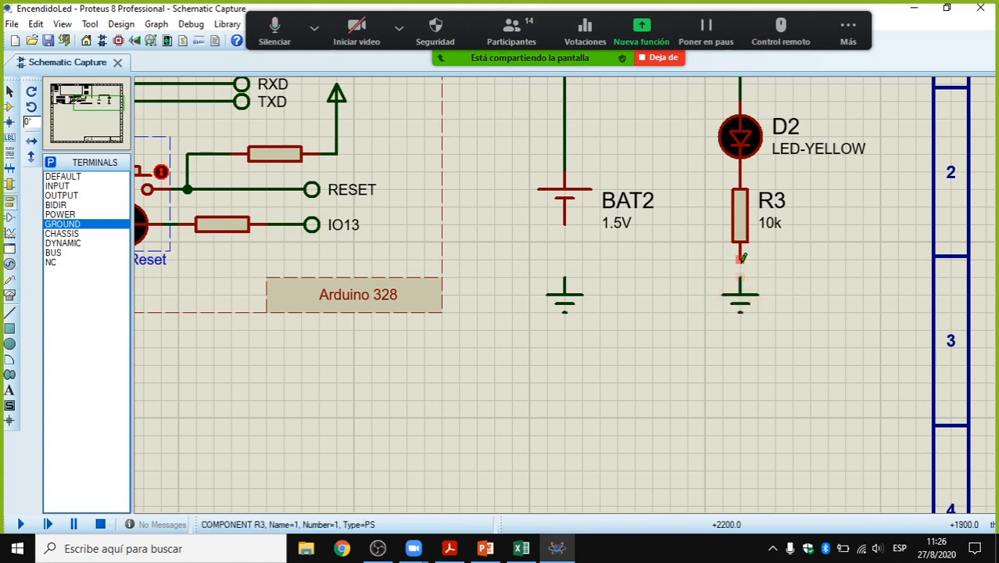
{"action": "left_click", "coordinate": [739, 282]}
{"action": "left_click", "coordinate": [566, 223]}
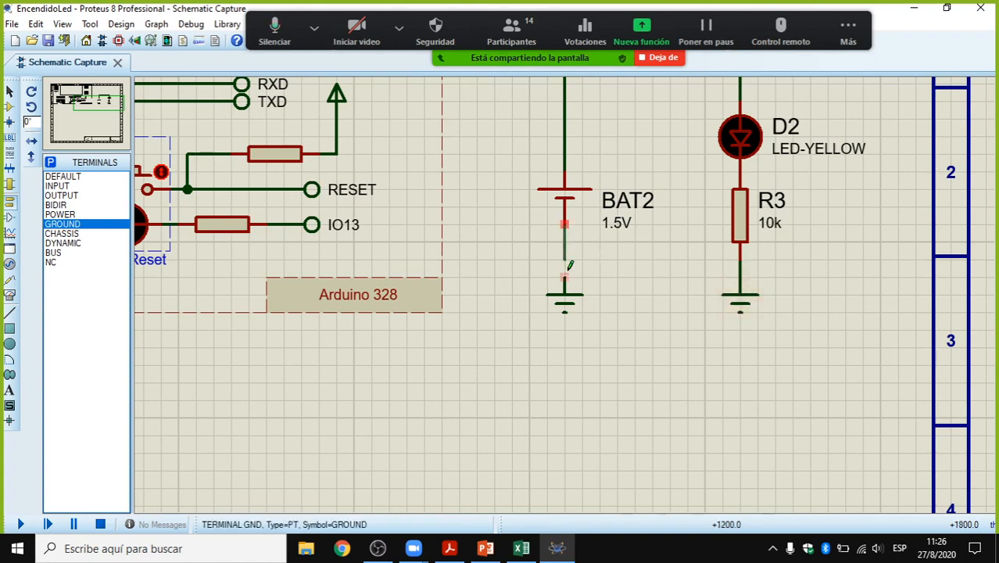
{"action": "left_click", "coordinate": [564, 279]}
Step: Run the circuit simulation and close the simulation error report
{"action": "scroll", "coordinate": [615, 233], "scroll_direction": "down", "scroll_amount": 2}
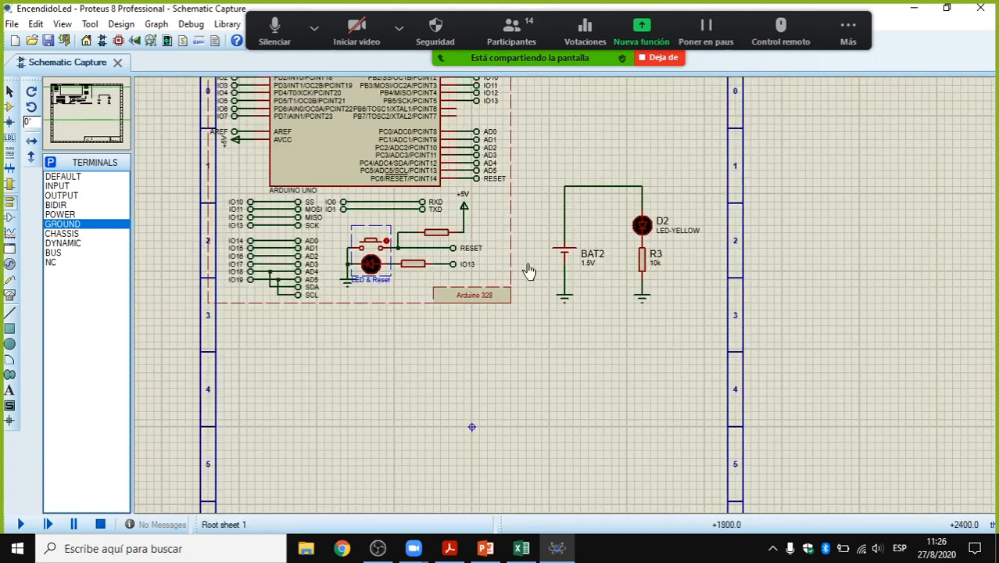
{"action": "left_click", "coordinate": [22, 525]}
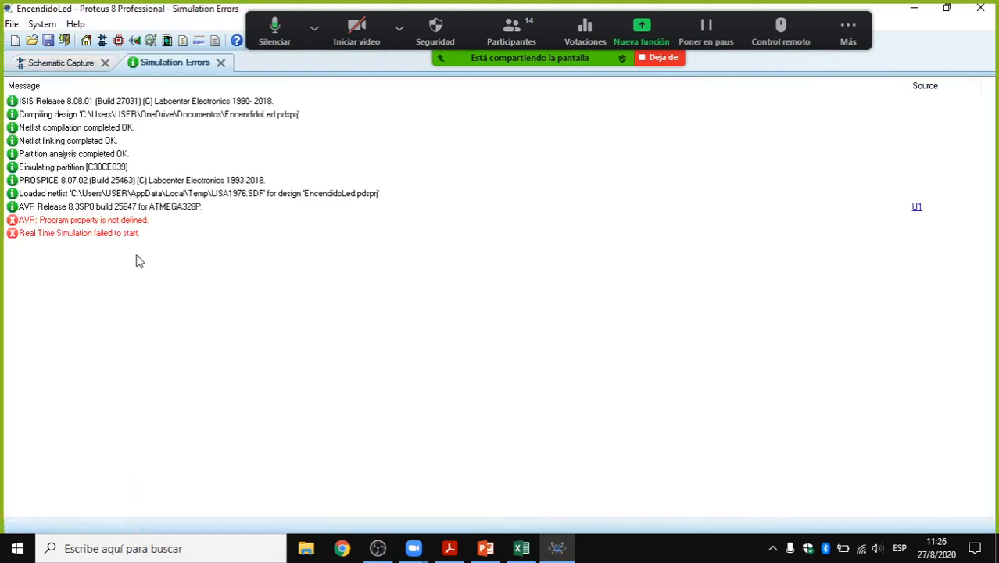
{"action": "left_click", "coordinate": [221, 62]}
{"action": "scroll", "coordinate": [540, 280], "scroll_direction": "down", "scroll_amount": 2}
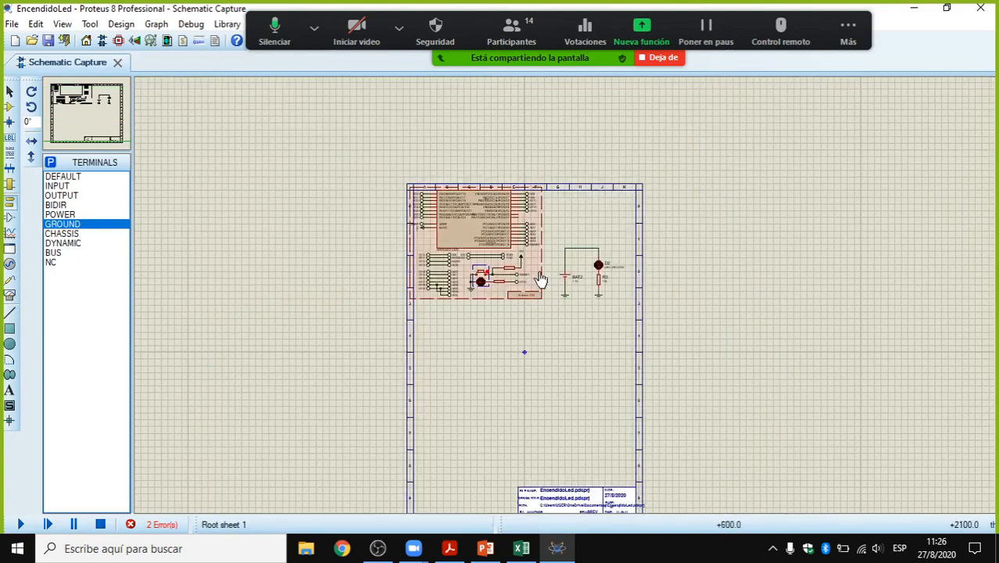
{"action": "scroll", "coordinate": [547, 281], "scroll_direction": "up", "scroll_amount": 3}
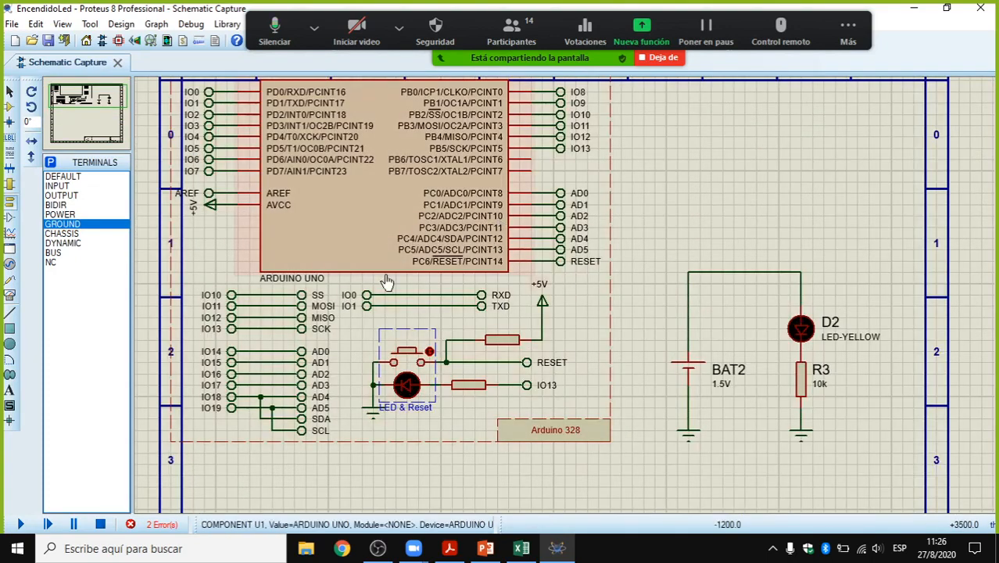
{"action": "left_click", "coordinate": [422, 242]}
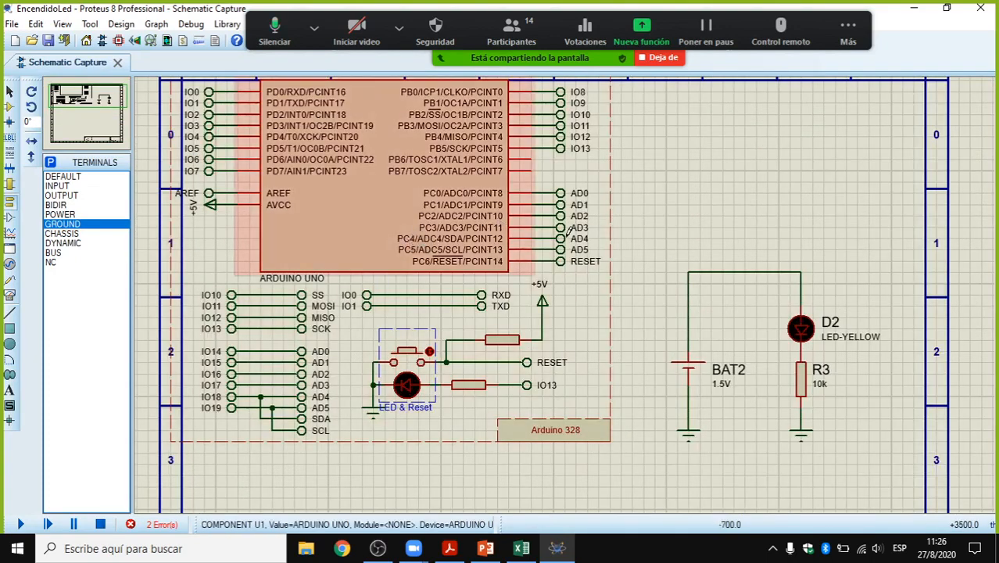
{"action": "scroll", "coordinate": [792, 344], "scroll_direction": "up", "scroll_amount": 1}
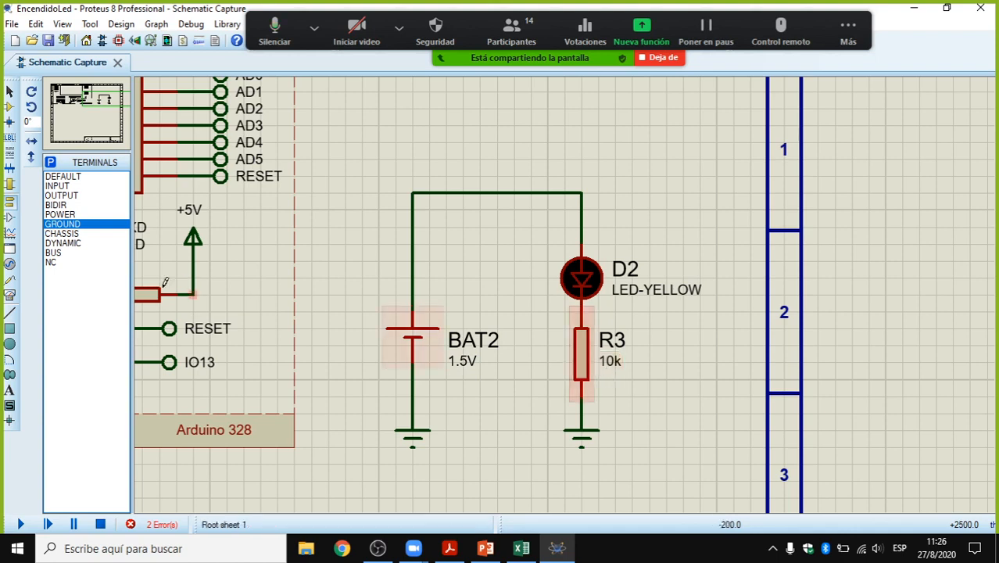
{"action": "left_click", "coordinate": [9, 296]}
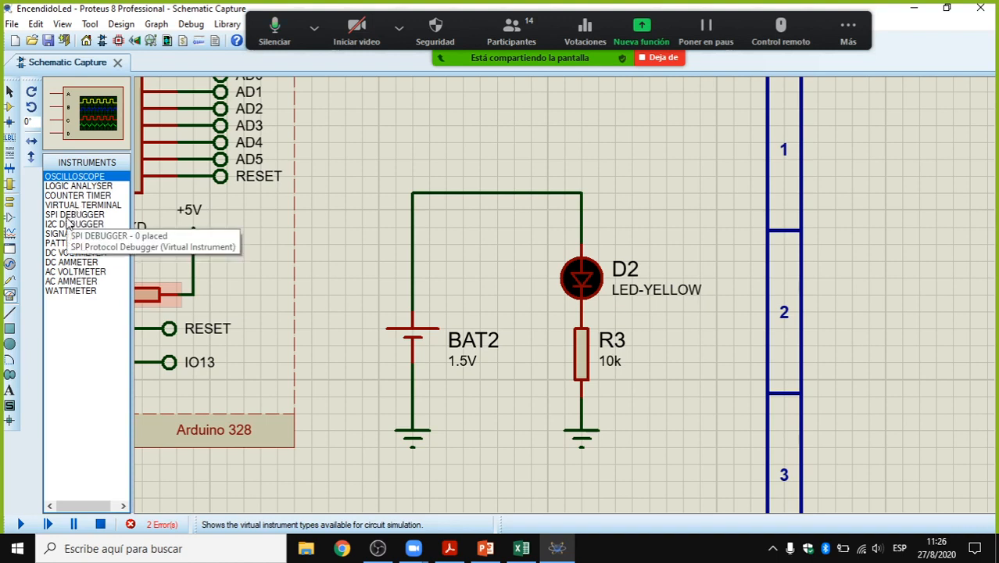
{"action": "left_click", "coordinate": [9, 107]}
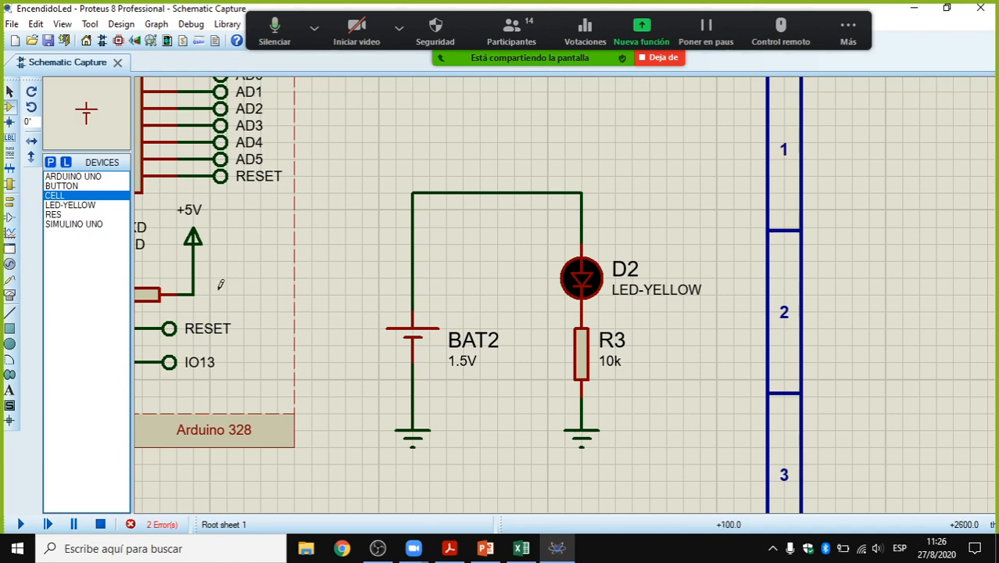
Step: Set the cell's value to 5V
{"action": "left_click", "coordinate": [462, 363]}
{"action": "left_click", "coordinate": [462, 364]}
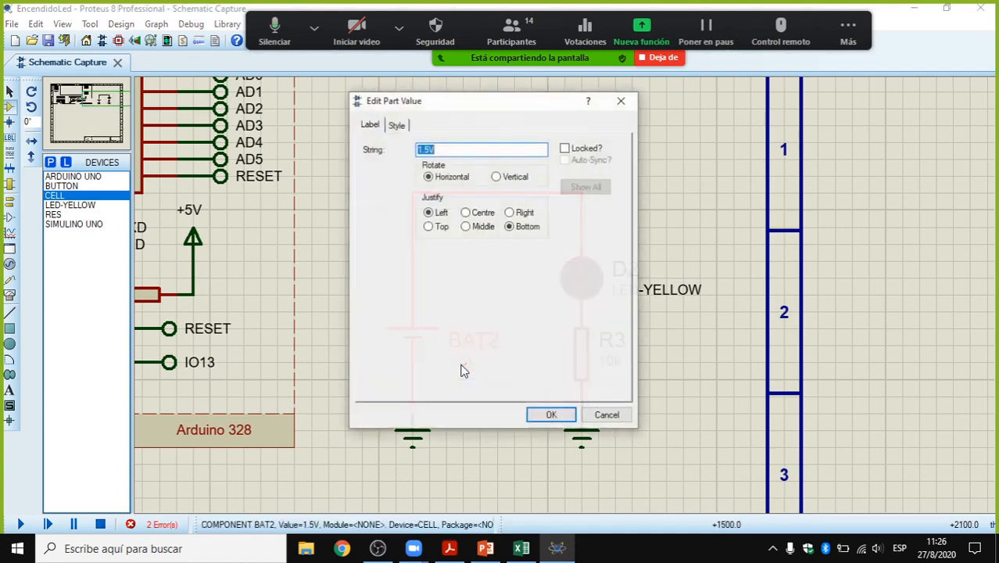
{"action": "left_click", "coordinate": [430, 149]}
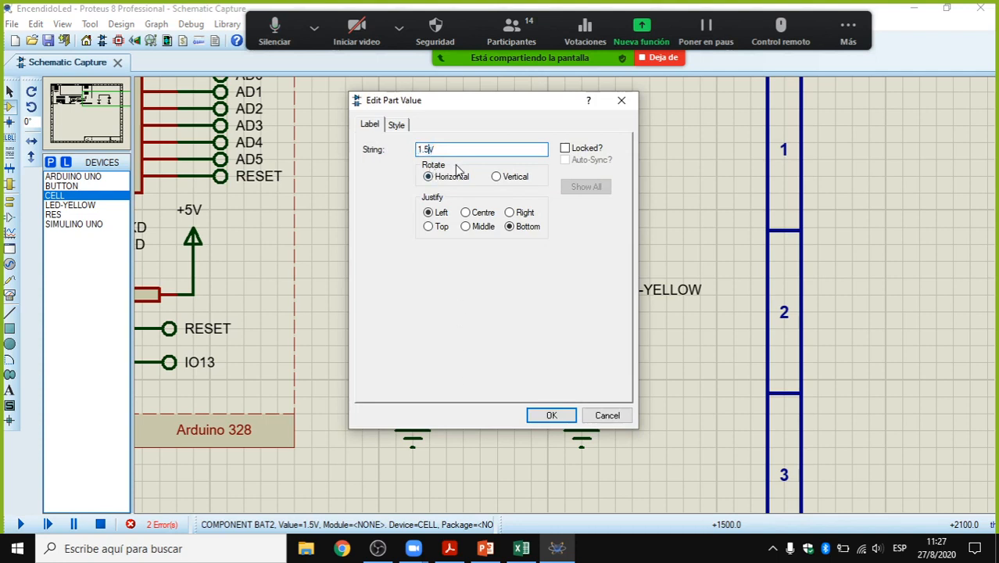
{"action": "type", "text": "5"}
{"action": "key", "text": "Return"}
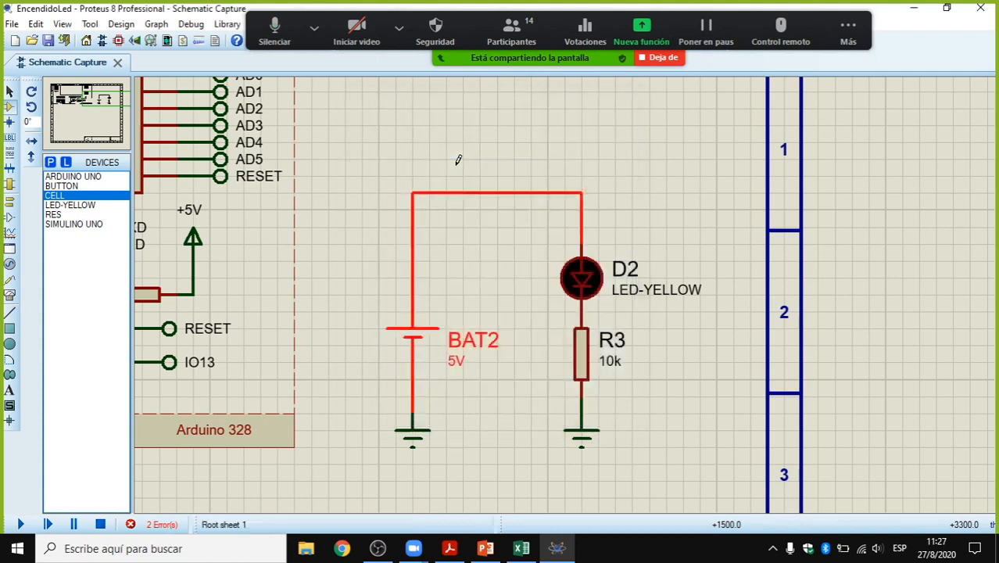
Step: Set the value of the resistor below the yellow LED to 330, then reopen that value and accept it
{"action": "left_click", "coordinate": [613, 368]}
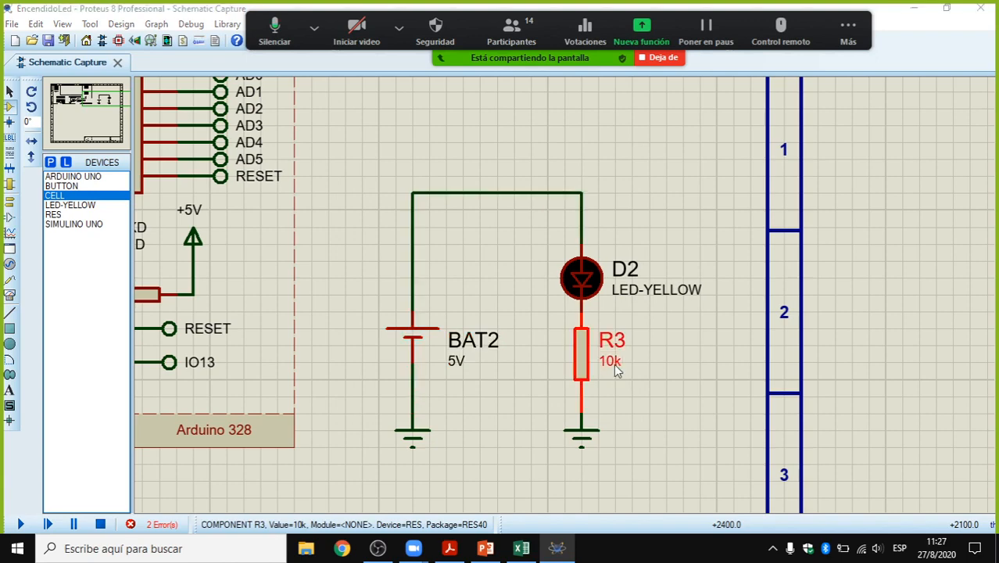
{"action": "left_click", "coordinate": [615, 369]}
{"action": "type", "text": "330"}
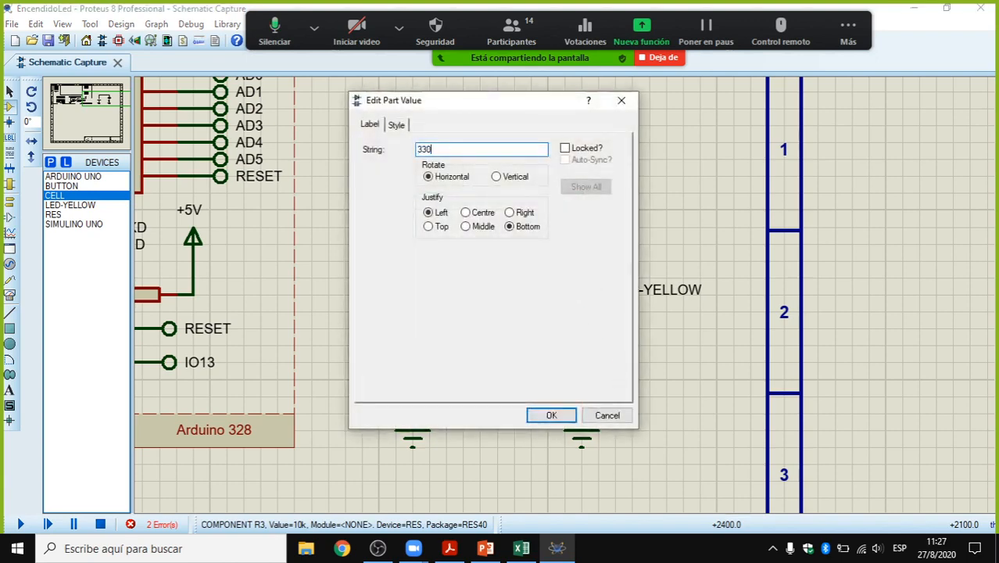
{"action": "key", "text": "Return"}
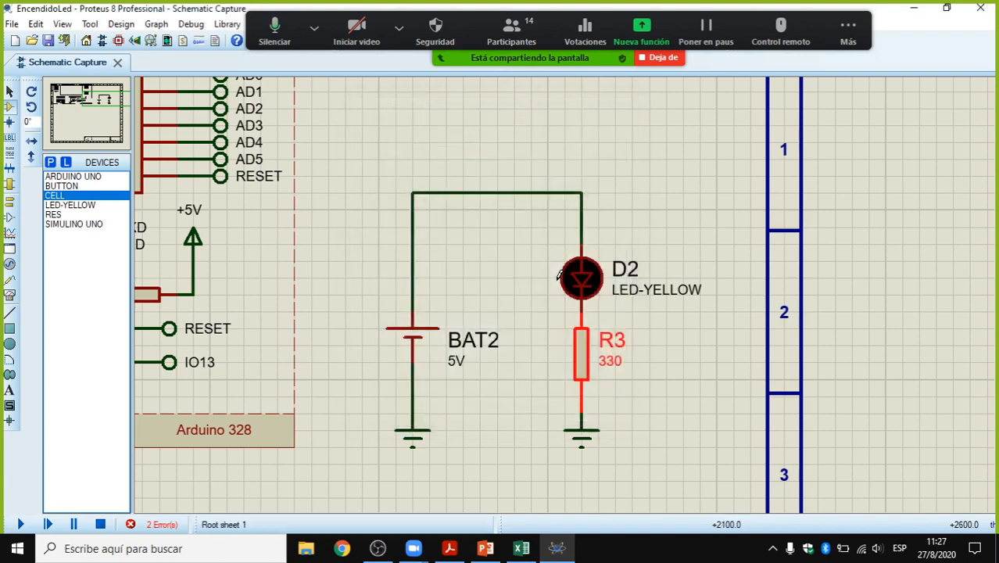
{"action": "left_click", "coordinate": [607, 362]}
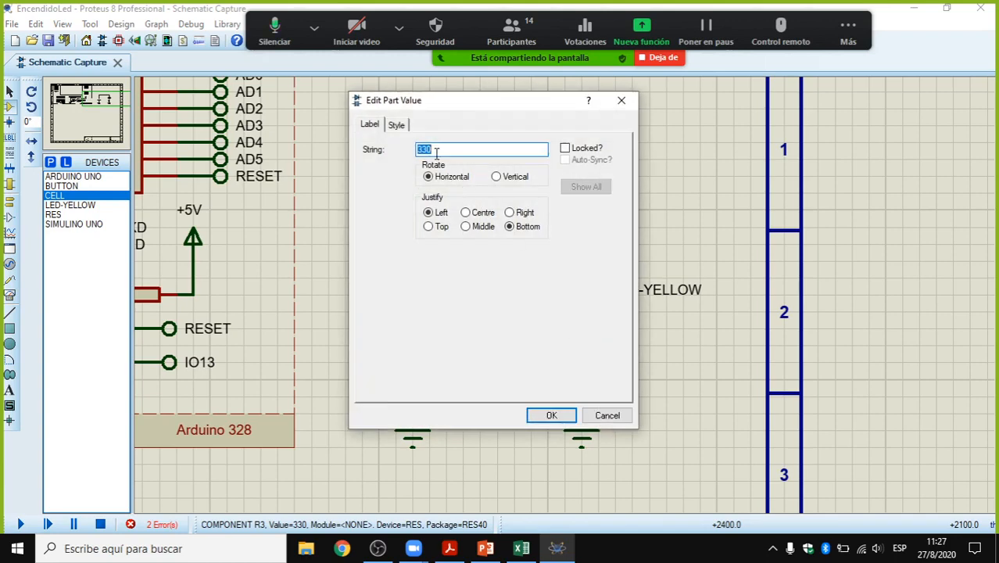
{"action": "left_click", "coordinate": [551, 415]}
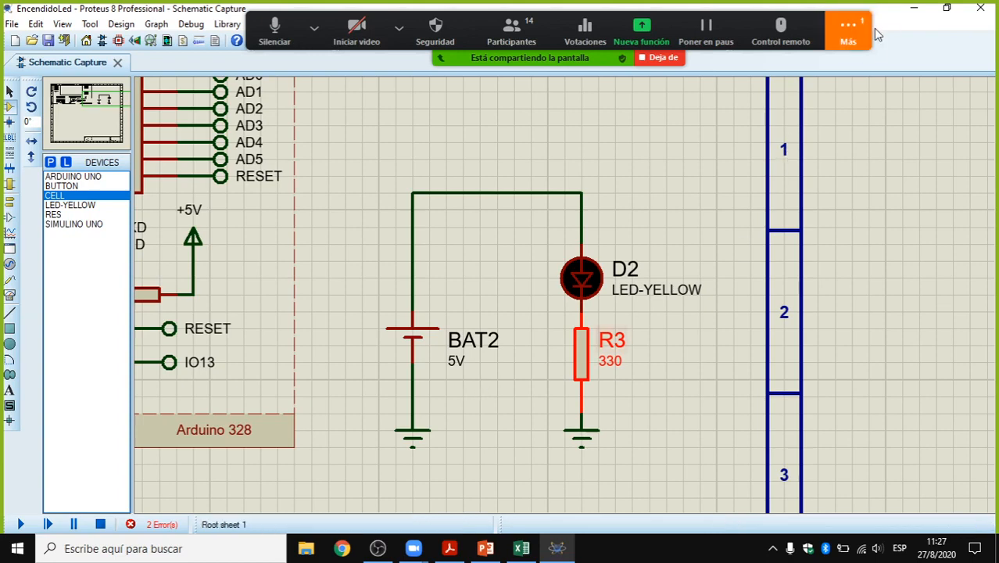
Step: Open the Zoom group chat to read the participant's message, then close the chat
{"action": "left_click", "coordinate": [847, 29]}
{"action": "left_click", "coordinate": [845, 61]}
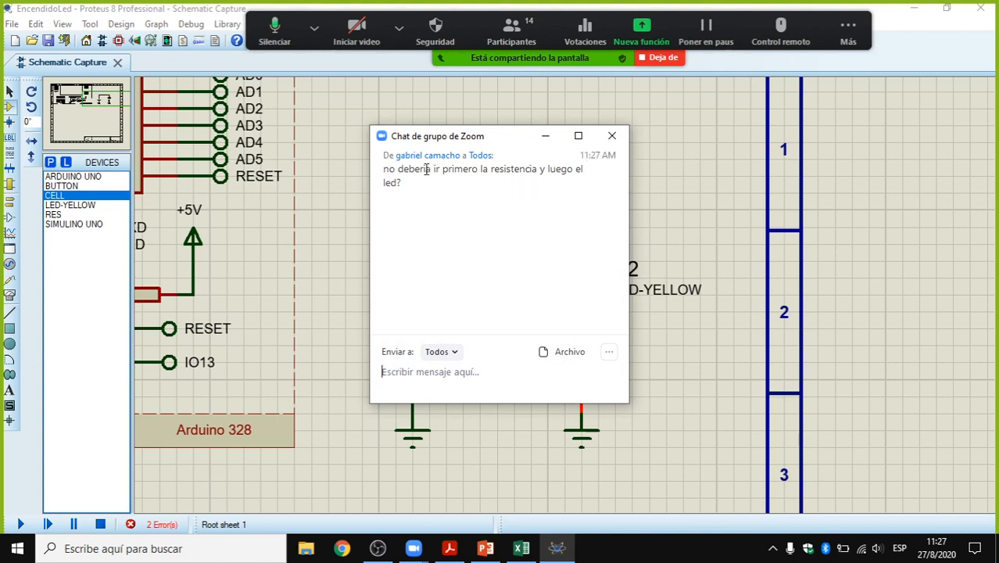
{"action": "left_click", "coordinate": [612, 136]}
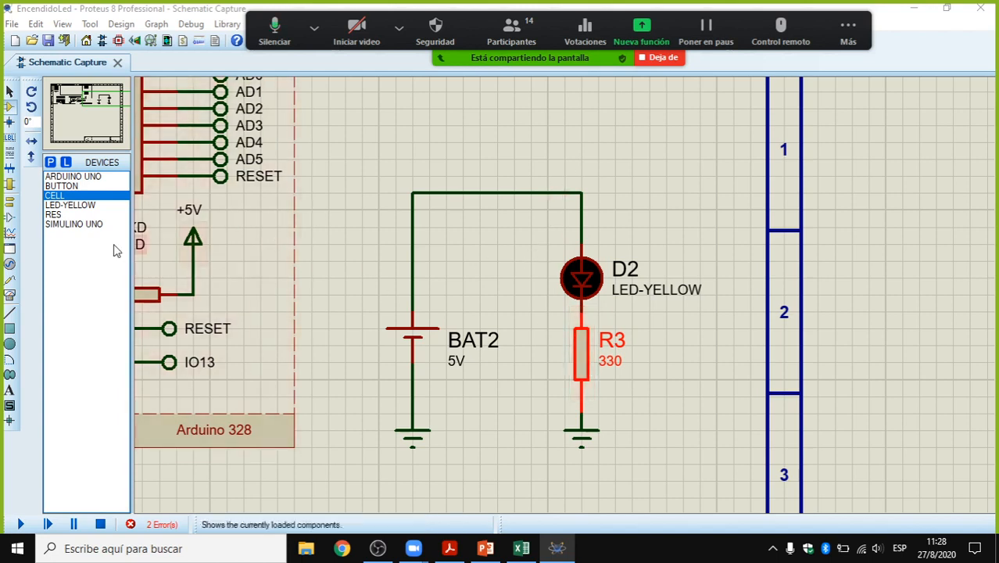
Step: Place voltage probes, one loose beside the LED and resistor and one on the wire above the yellow LED
{"action": "left_click", "coordinate": [10, 286]}
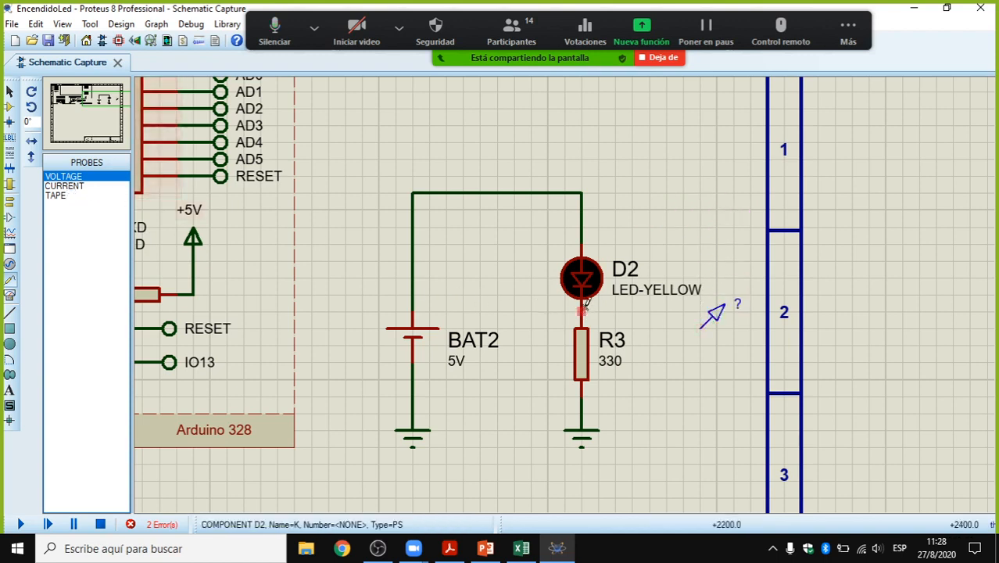
{"action": "left_click", "coordinate": [582, 207]}
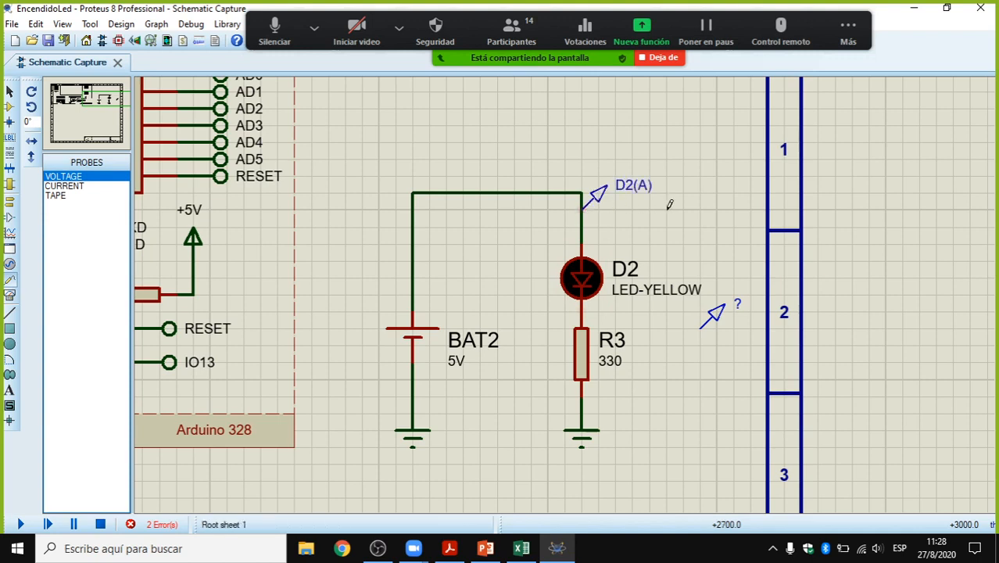
Step: Undo the voltage probe placed on the wire above the yellow LED and shift the loose probe slightly upward
{"action": "key", "text": "ctrl+z"}
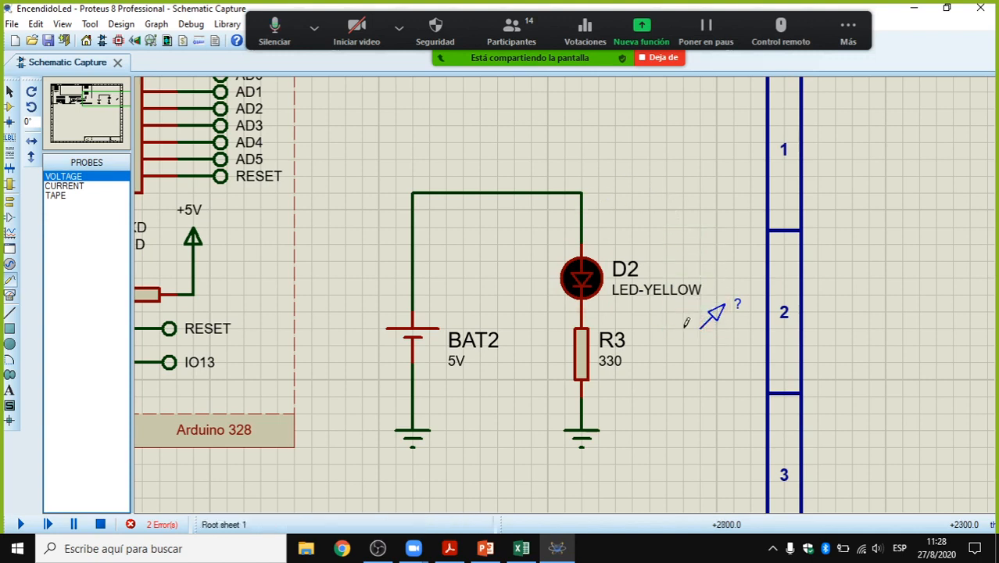
{"action": "right_click", "coordinate": [720, 314]}
{"action": "left_click", "coordinate": [763, 323]}
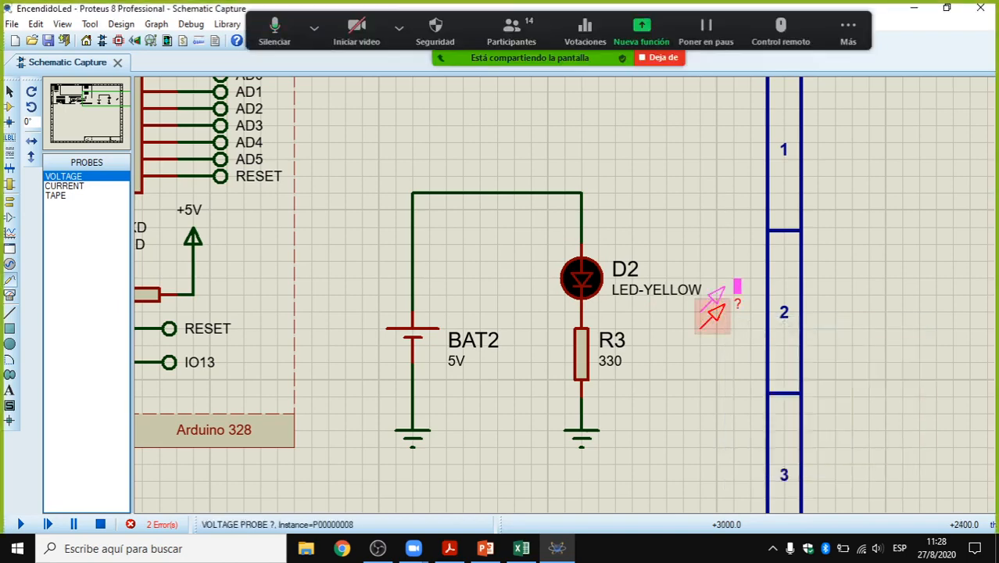
{"action": "left_click", "coordinate": [714, 303]}
{"action": "right_click", "coordinate": [725, 306]}
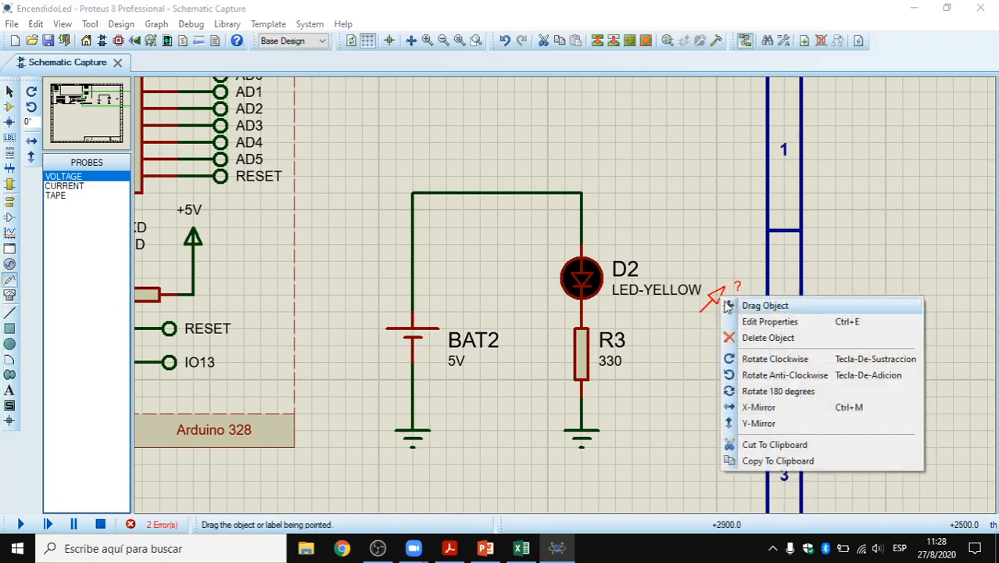
{"action": "left_click", "coordinate": [726, 306]}
Step: Open the loose voltage probe's properties, cancel them, and move the probe above and to the right of the yellow LED
{"action": "double_click", "coordinate": [706, 305]}
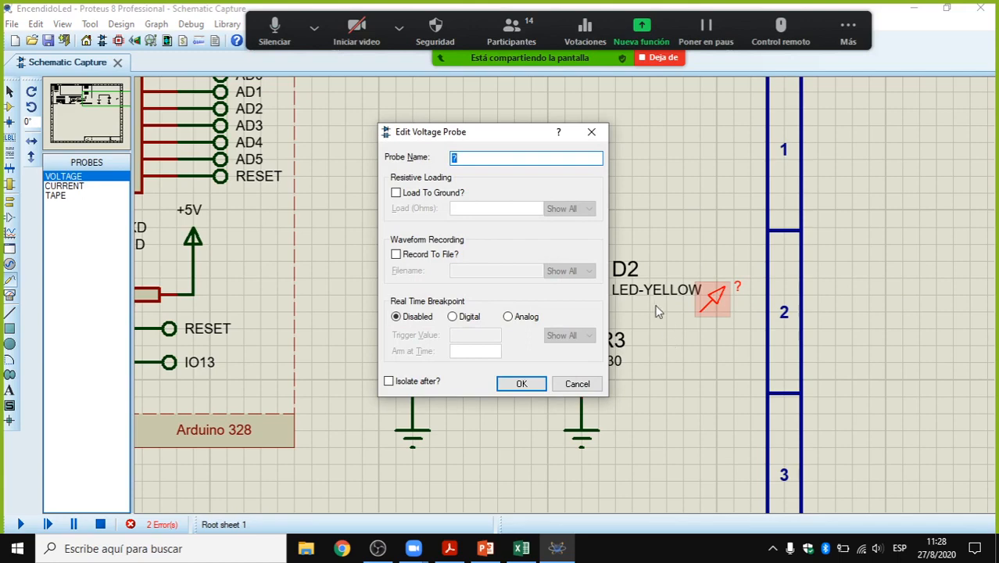
{"action": "left_click", "coordinate": [578, 383]}
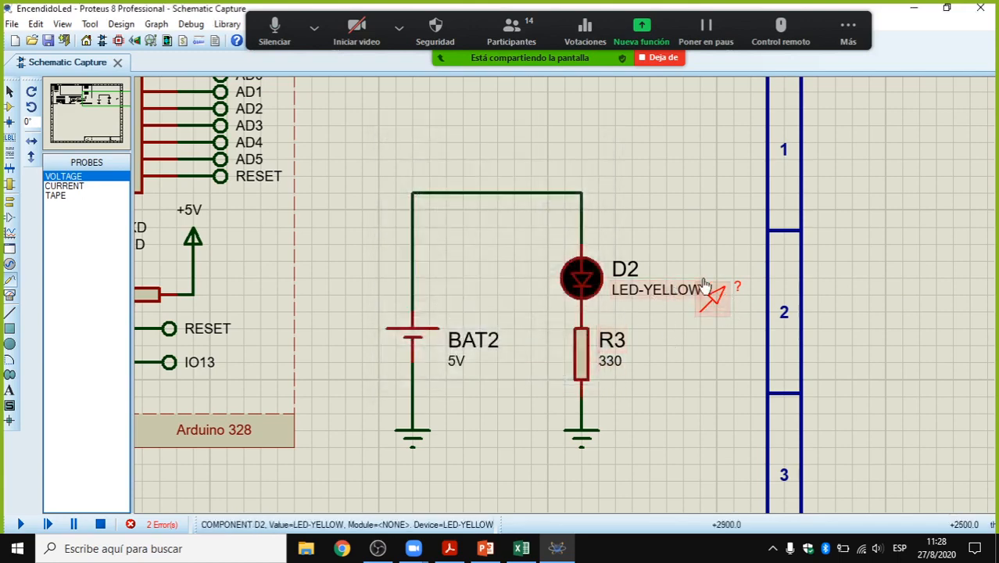
{"action": "right_click", "coordinate": [735, 288]}
{"action": "left_click", "coordinate": [747, 294]}
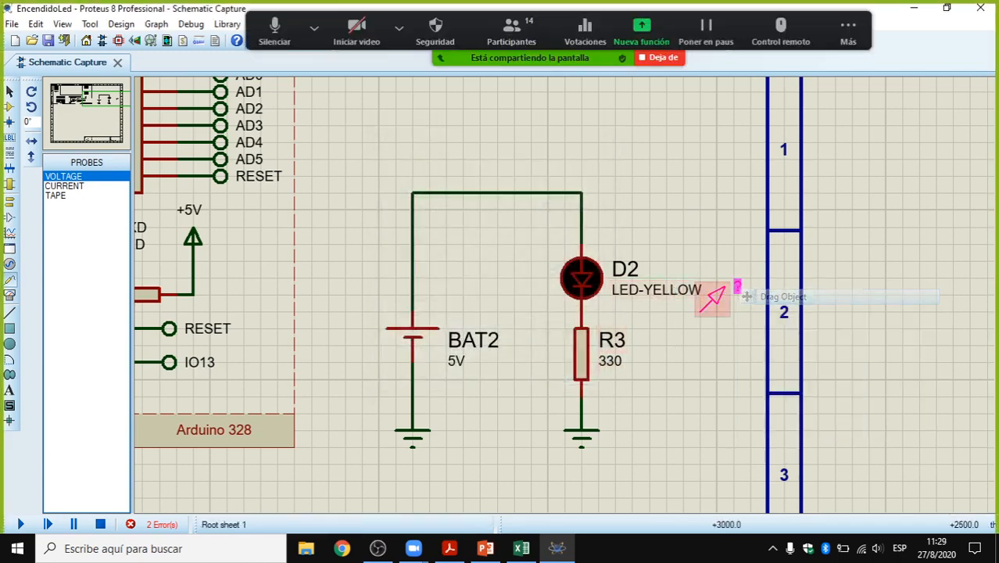
{"action": "left_click", "coordinate": [694, 166]}
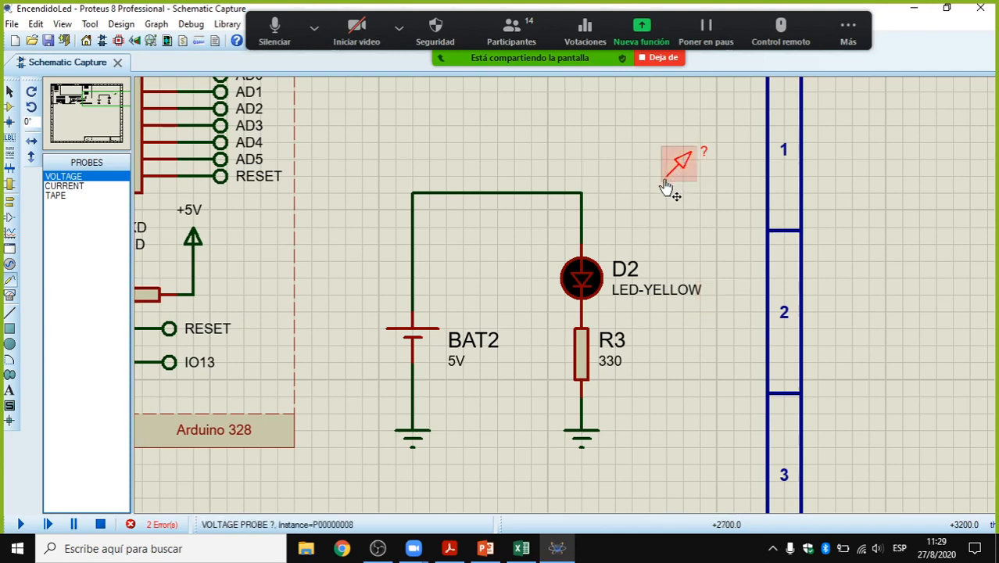
Step: Try a second voltage probe on the wire corner above the yellow LED, undo it, and wire the loose probe to that corner
{"action": "left_click", "coordinate": [584, 194]}
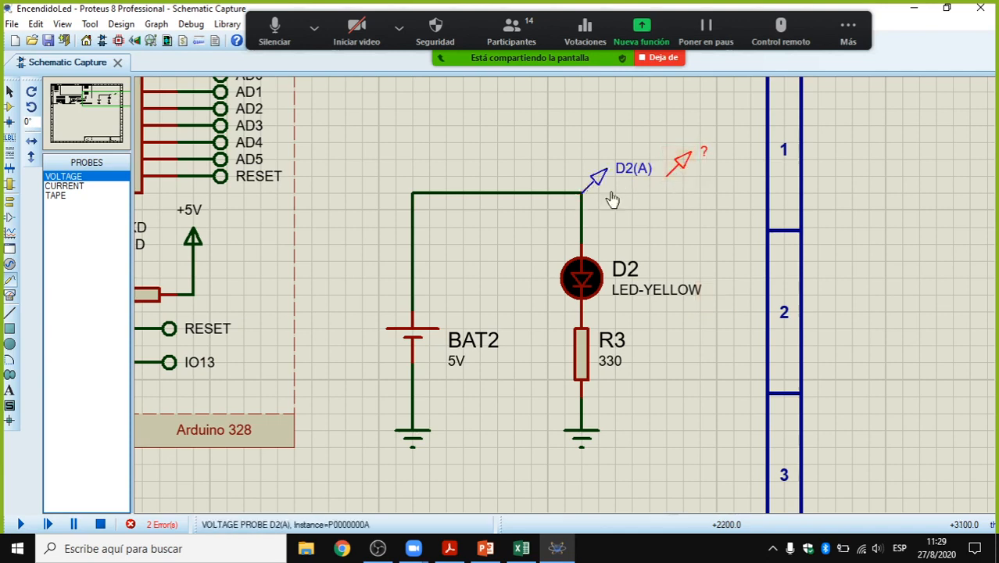
{"action": "key", "text": "ctrl+z"}
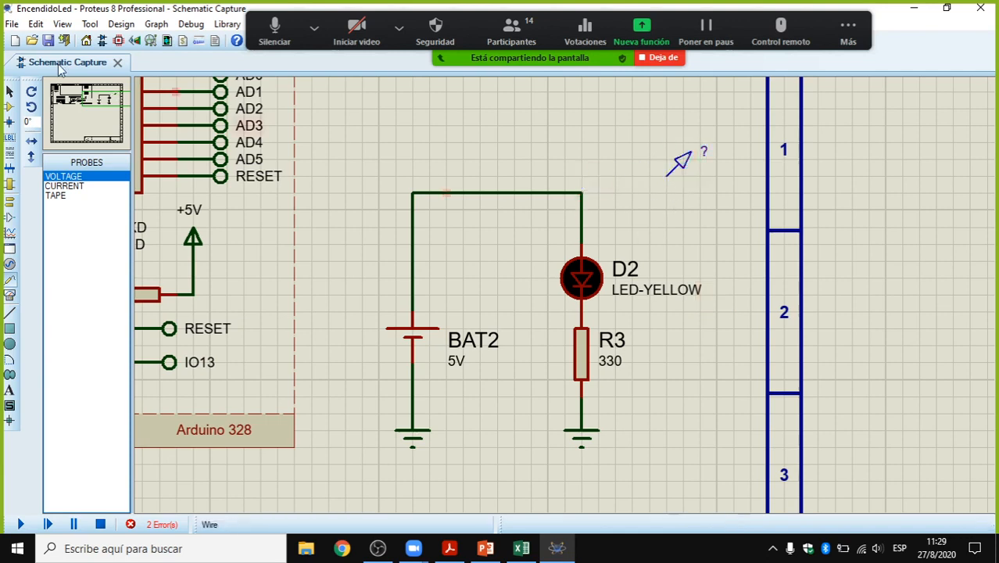
{"action": "left_click", "coordinate": [14, 93]}
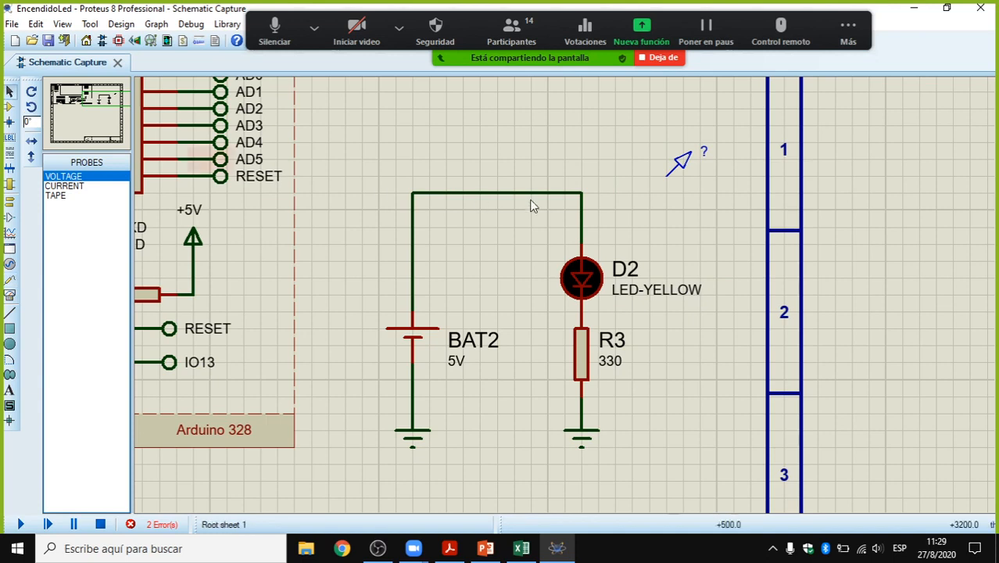
{"action": "left_click", "coordinate": [666, 176]}
{"action": "left_click", "coordinate": [581, 192]}
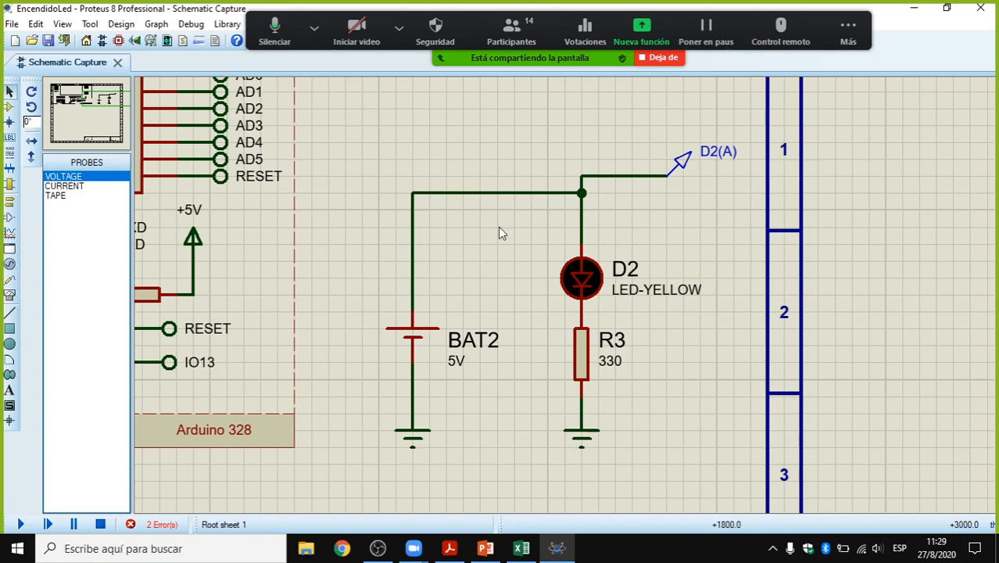
Step: Place a DC voltmeter to the right of the yellow LED and its resistor
{"action": "scroll", "coordinate": [503, 236], "scroll_direction": "down", "scroll_amount": 2}
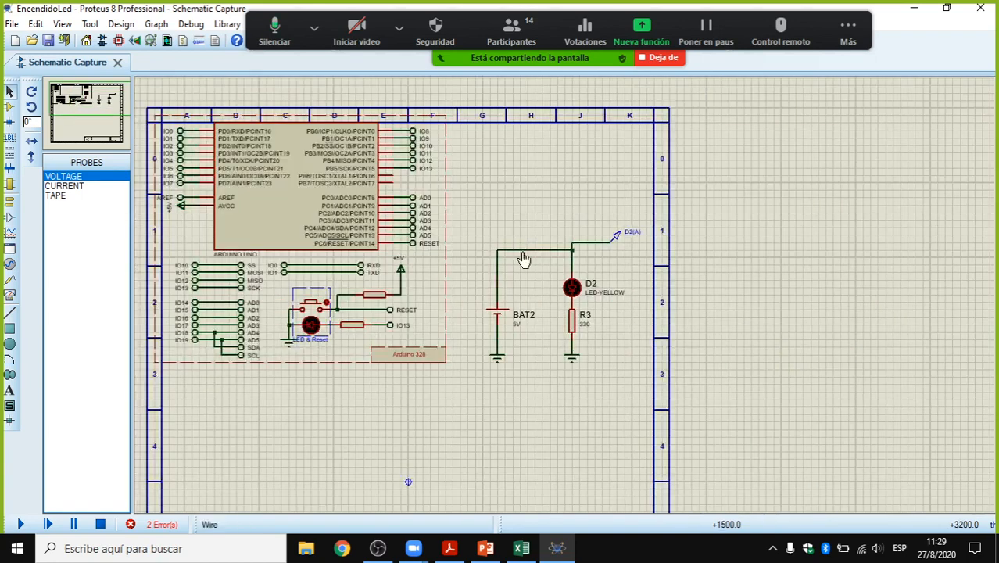
{"action": "scroll", "coordinate": [438, 281], "scroll_direction": "up", "scroll_amount": 2}
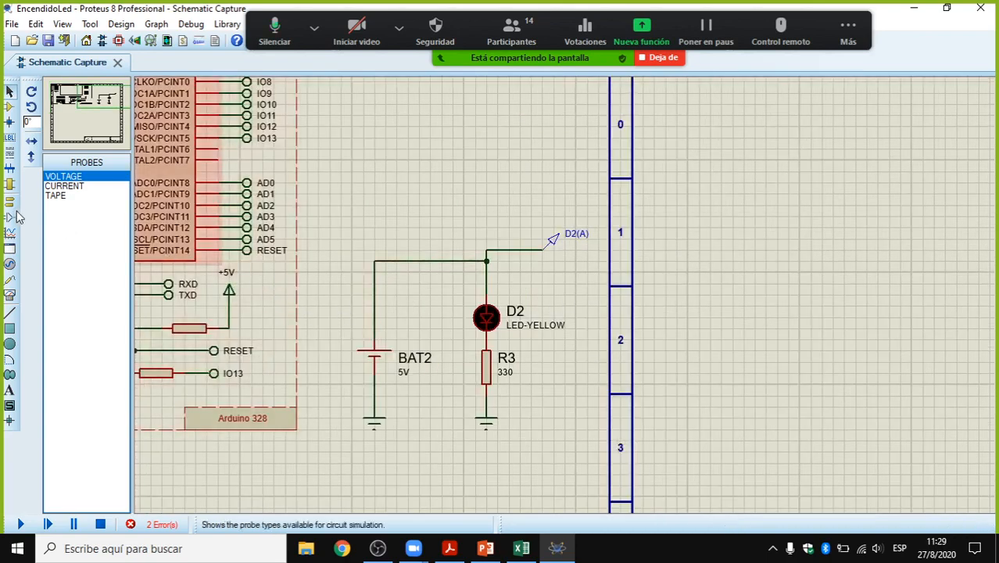
{"action": "left_click", "coordinate": [9, 264]}
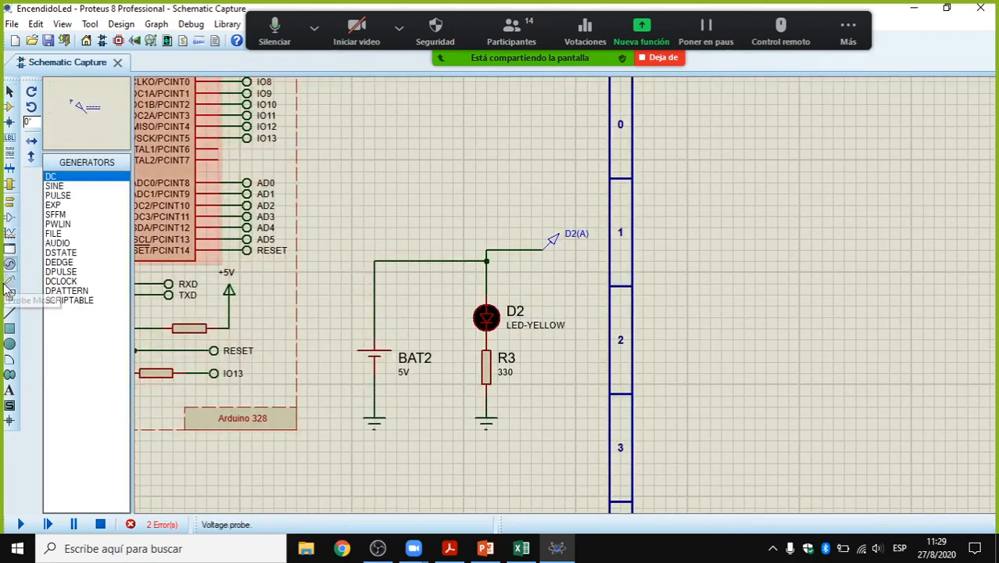
{"action": "left_click", "coordinate": [10, 297]}
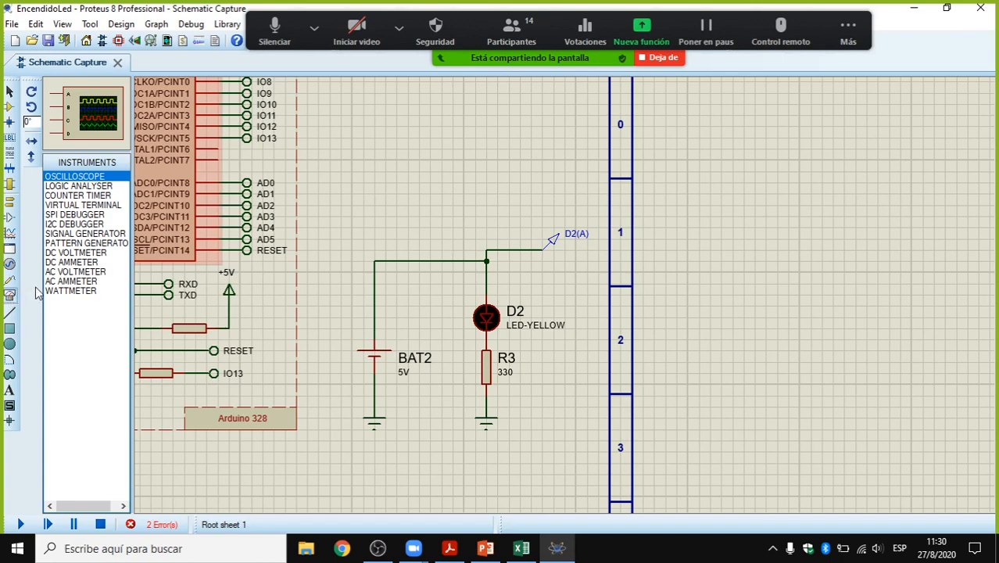
{"action": "left_click", "coordinate": [79, 254]}
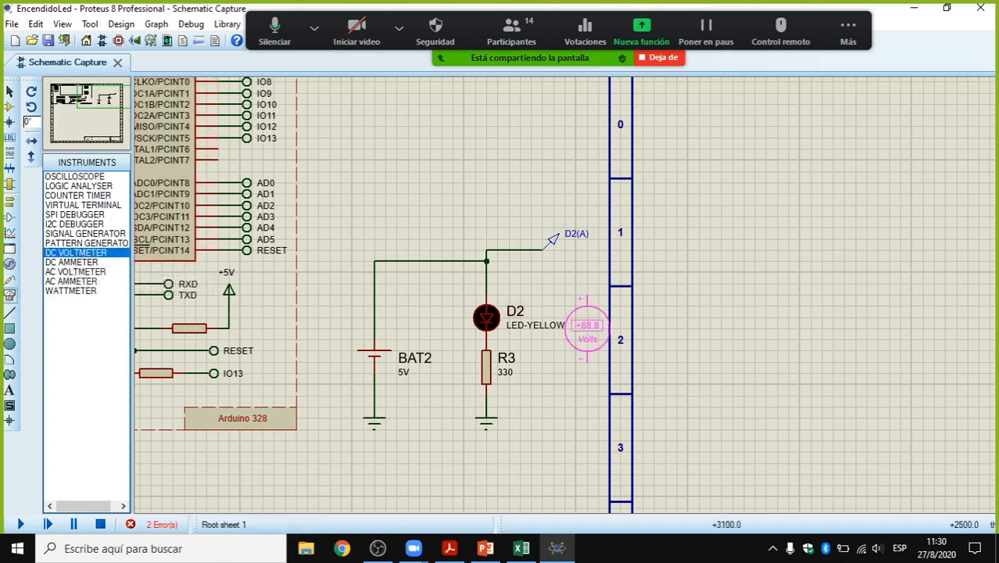
{"action": "left_click", "coordinate": [587, 327]}
Step: Wire the DC voltmeter's positive terminal to the junction above the yellow LED
{"action": "scroll", "coordinate": [569, 301], "scroll_direction": "up", "scroll_amount": 1}
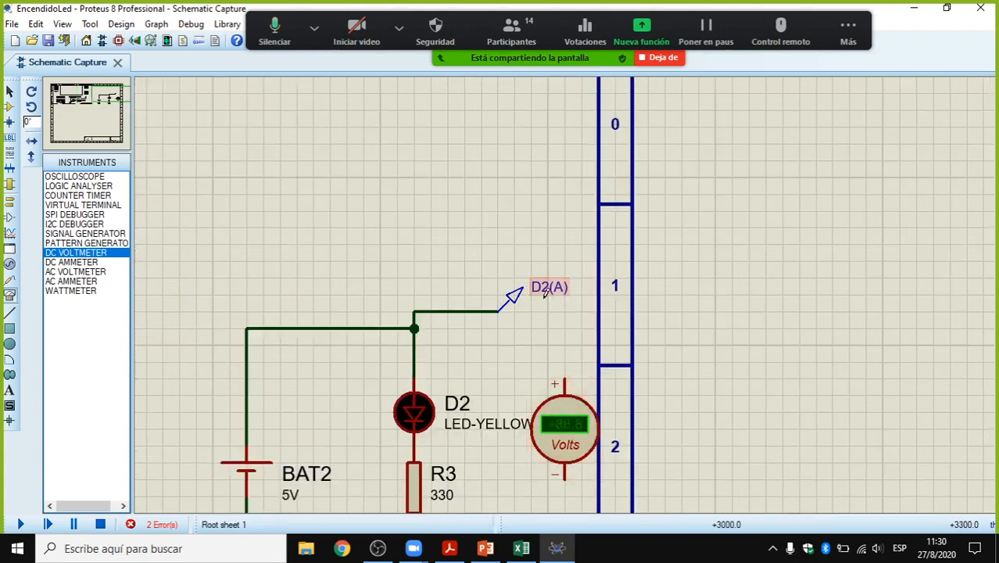
{"action": "scroll", "coordinate": [558, 293], "scroll_direction": "down", "scroll_amount": 1}
{"action": "scroll", "coordinate": [565, 422], "scroll_direction": "up", "scroll_amount": 1}
{"action": "left_click", "coordinate": [564, 311]}
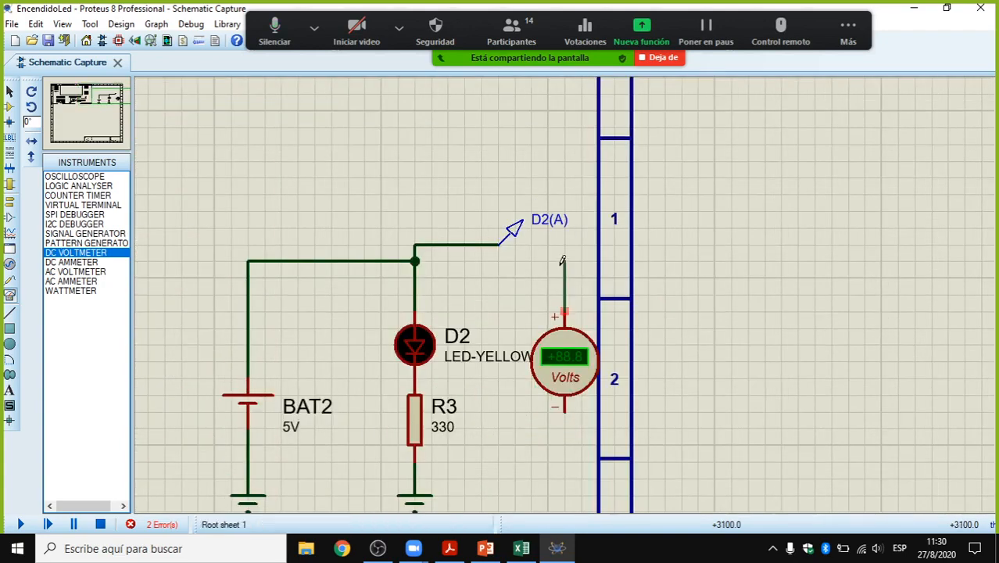
{"action": "left_click", "coordinate": [416, 260]}
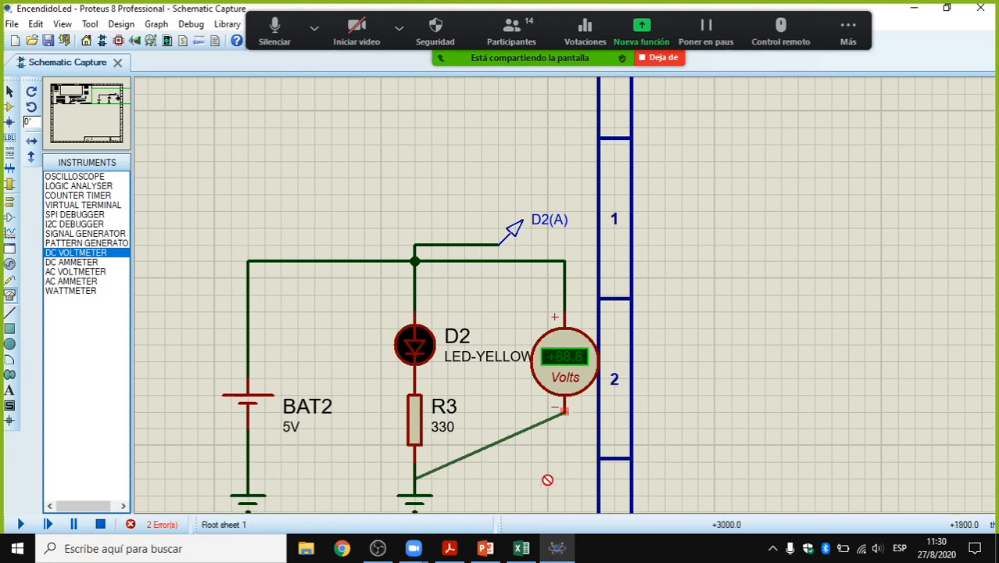
Step: Wire the DC voltmeter's negative terminal to the wire between the 330 resistor and its ground
{"action": "right_click", "coordinate": [514, 468]}
{"action": "left_click", "coordinate": [565, 410]}
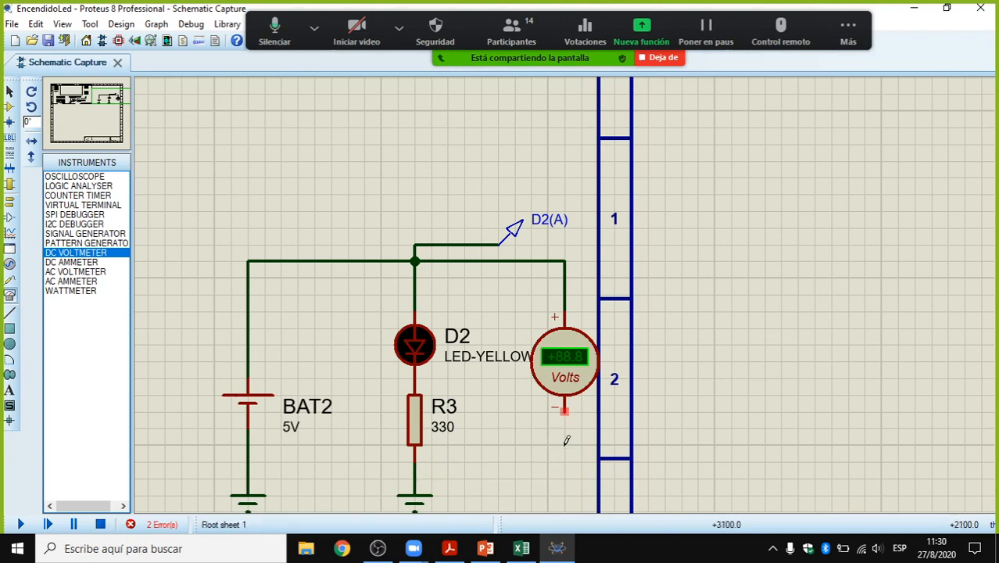
{"action": "left_click", "coordinate": [564, 475]}
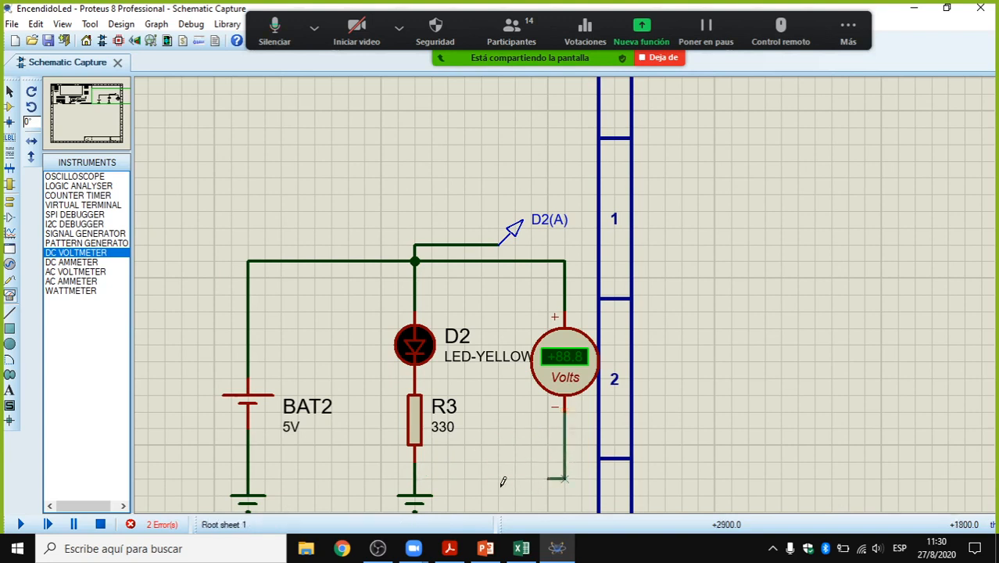
{"action": "left_click", "coordinate": [416, 474]}
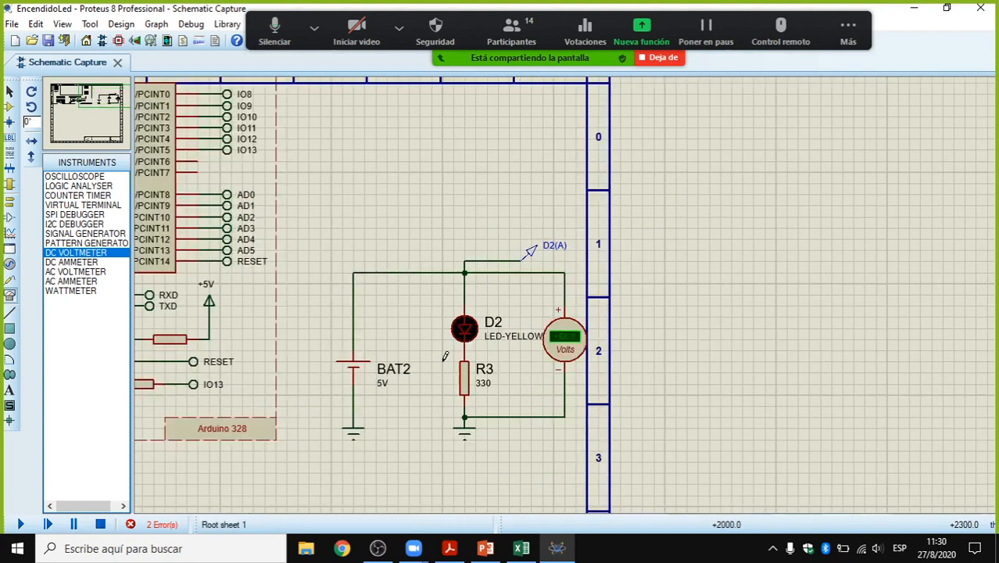
{"action": "scroll", "coordinate": [400, 404], "scroll_direction": "down", "scroll_amount": 1}
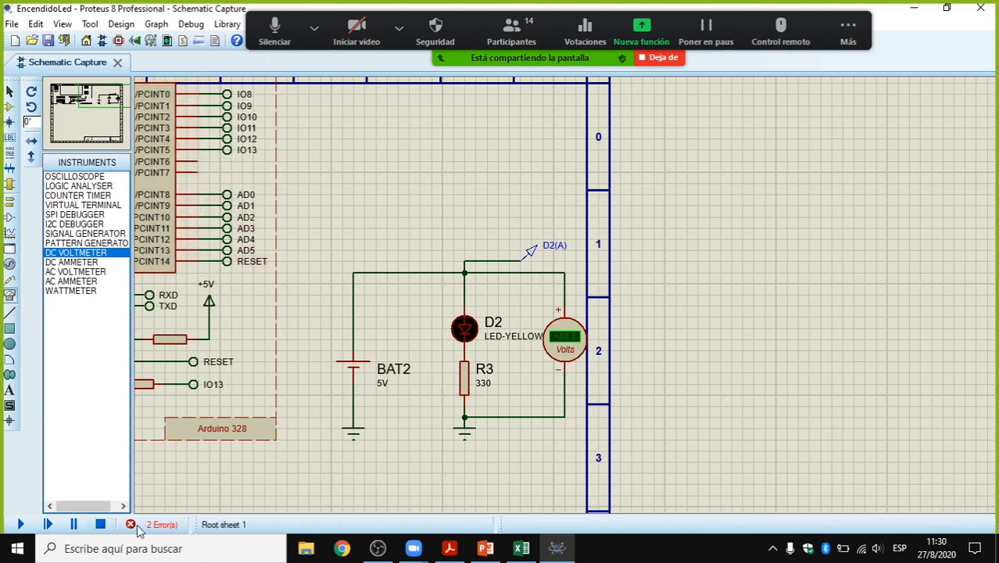
Step: Delete the wire between the cell and the LED, the 5V cell, and the cell's ground terminal
{"action": "right_click", "coordinate": [407, 273]}
{"action": "left_click", "coordinate": [447, 313]}
{"action": "right_click", "coordinate": [380, 364]}
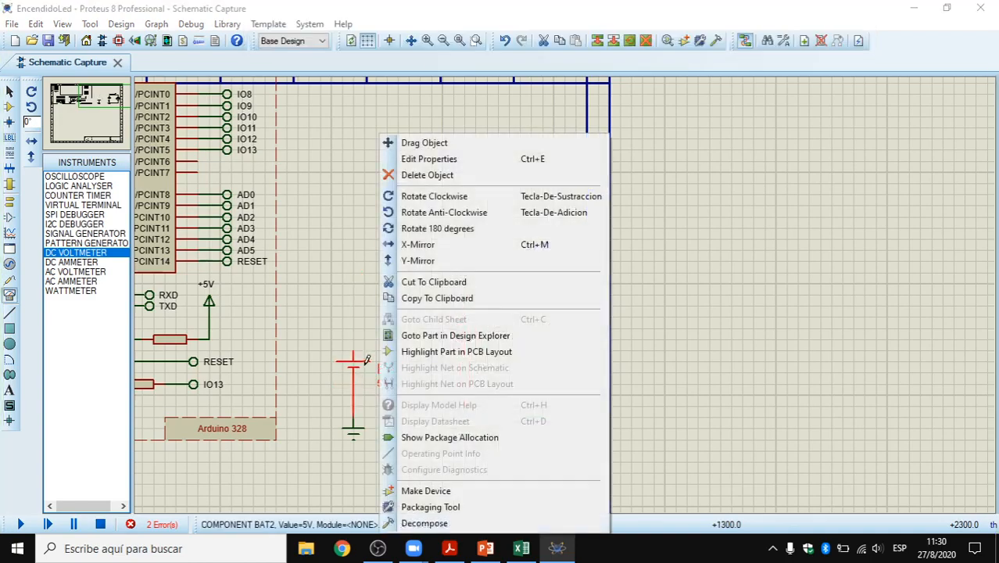
{"action": "left_click", "coordinate": [422, 174]}
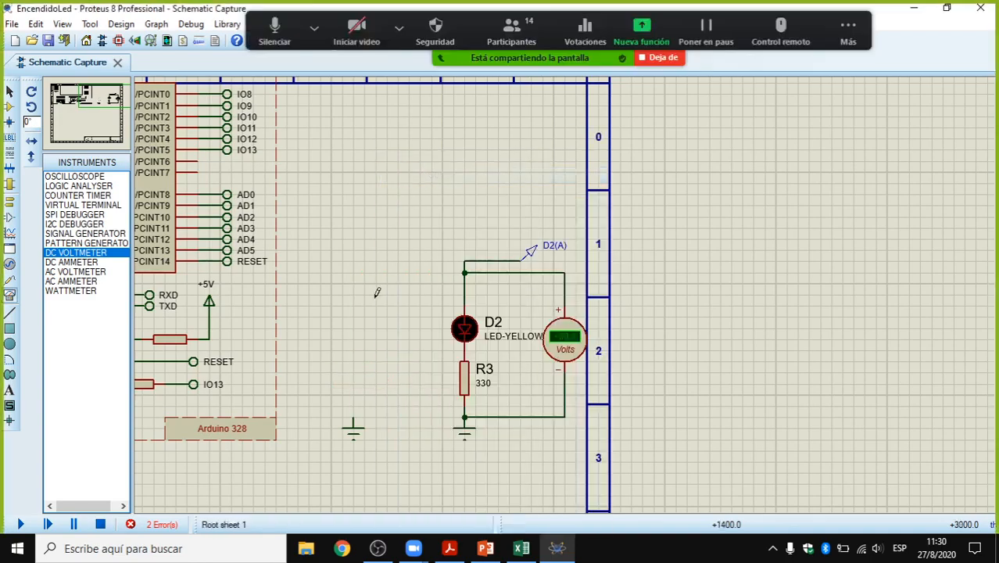
{"action": "right_click", "coordinate": [355, 422]}
{"action": "left_click", "coordinate": [400, 199]}
Step: Delete the voltage probe above the yellow LED along with its connecting wire
{"action": "right_click", "coordinate": [504, 261]}
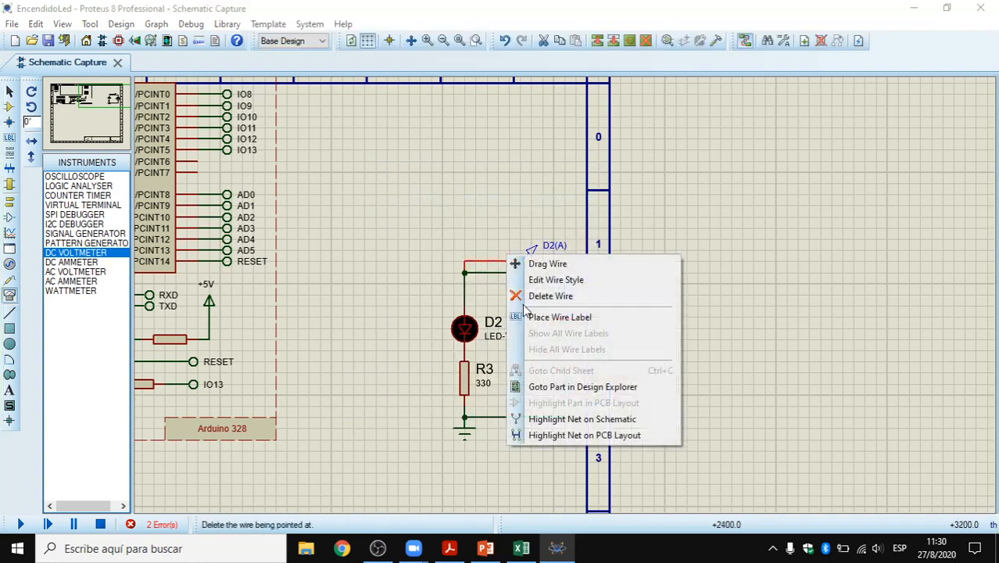
{"action": "left_click", "coordinate": [548, 295]}
{"action": "right_click", "coordinate": [543, 250]}
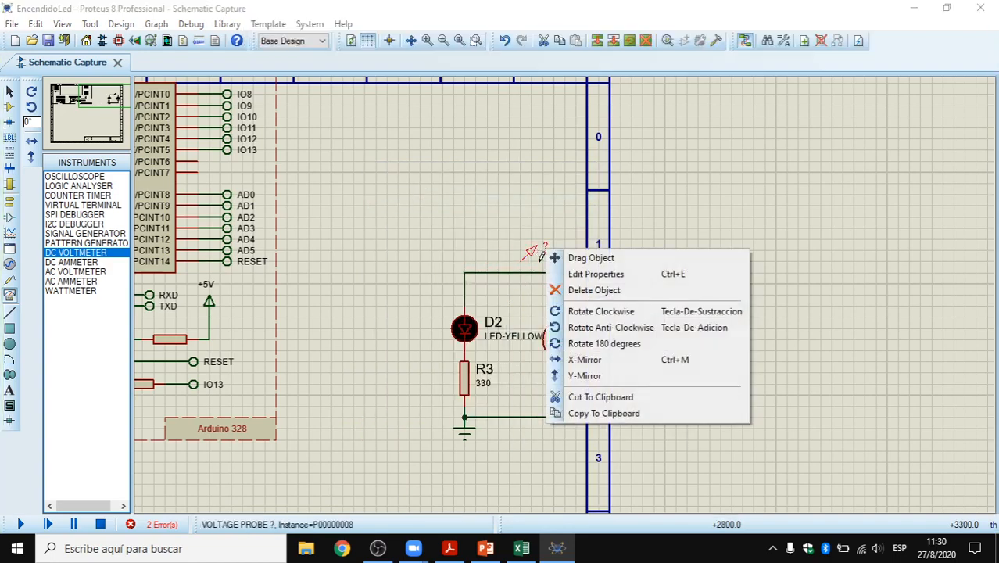
{"action": "left_click", "coordinate": [563, 293]}
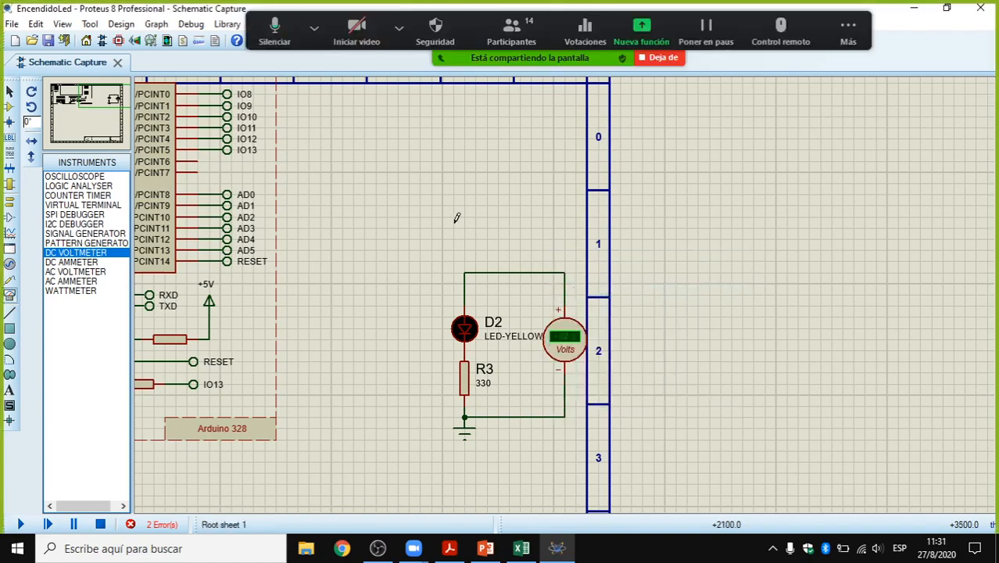
{"action": "scroll", "coordinate": [463, 291], "scroll_direction": "up", "scroll_amount": 1}
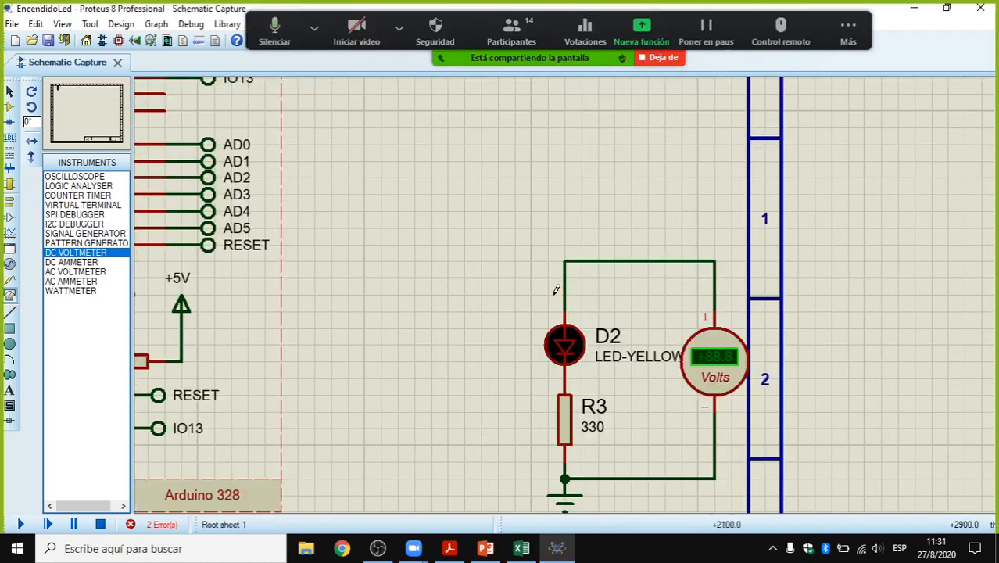
{"action": "scroll", "coordinate": [556, 290], "scroll_direction": "down", "scroll_amount": 1}
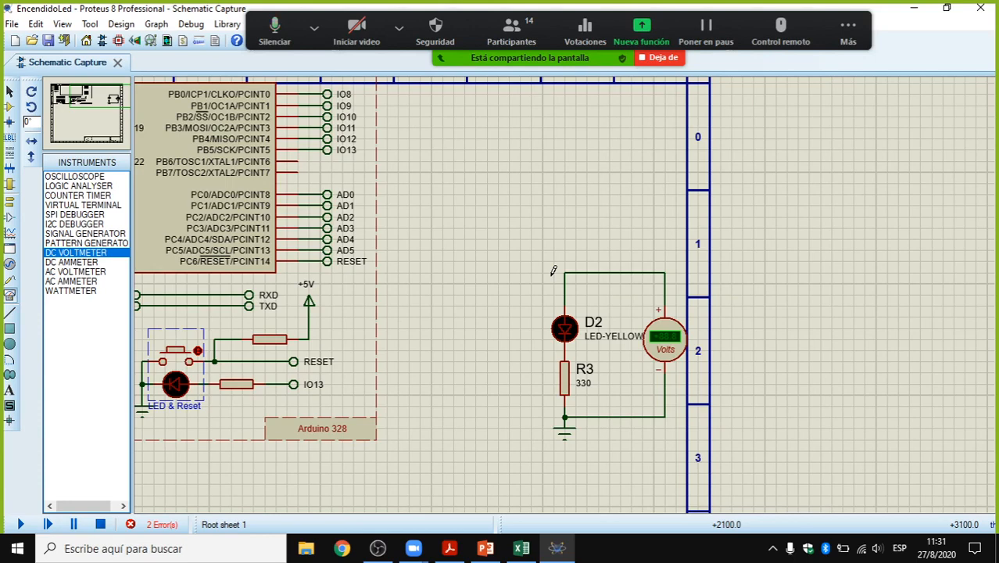
Step: Minimize Proteus, launch Fritzing from the desktop, and switch back to the EncendidoLed schematic in Proteus
{"action": "left_click", "coordinate": [848, 32]}
{"action": "left_click", "coordinate": [918, 6]}
{"action": "left_click", "coordinate": [918, 6]}
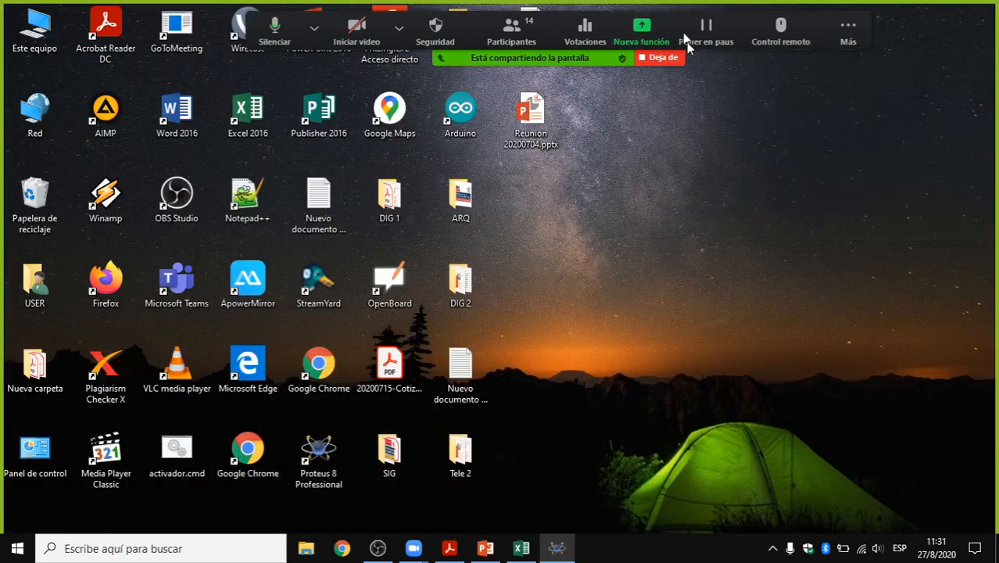
{"action": "left_click_drag", "start_coordinate": [686, 44], "coordinate": [719, 119]}
{"action": "left_click", "coordinate": [398, 50]}
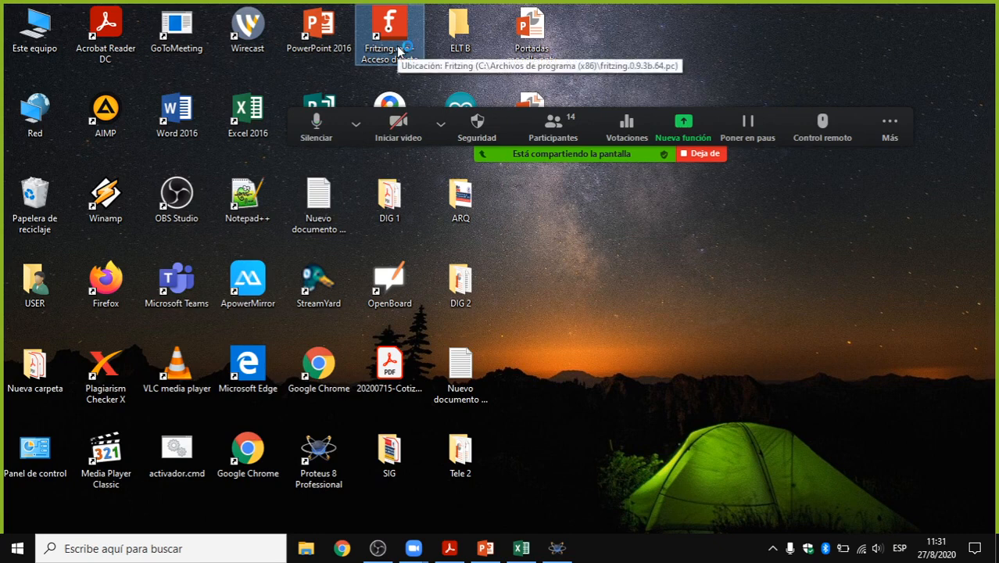
{"action": "double_click", "coordinate": [398, 50]}
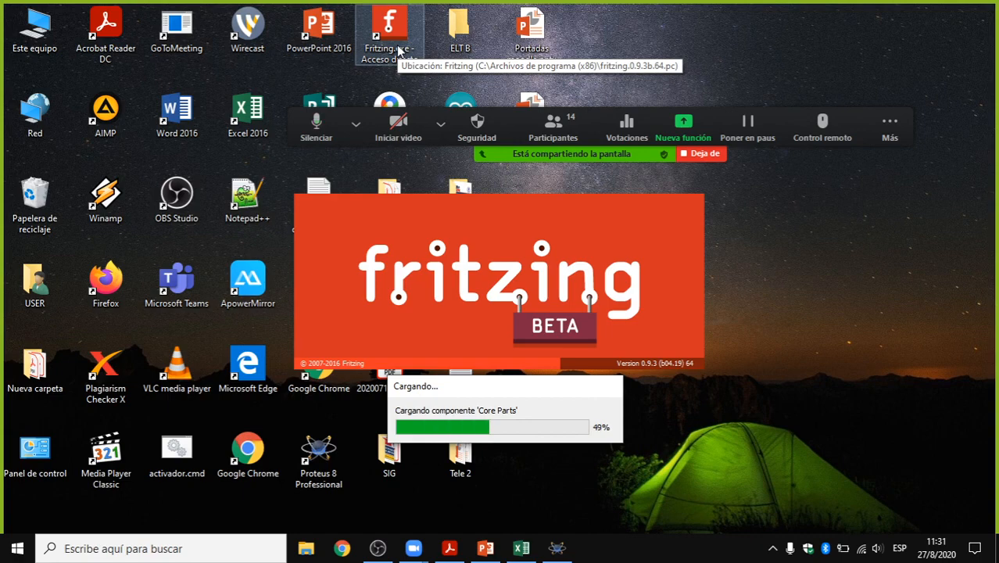
{"action": "left_click", "coordinate": [557, 548]}
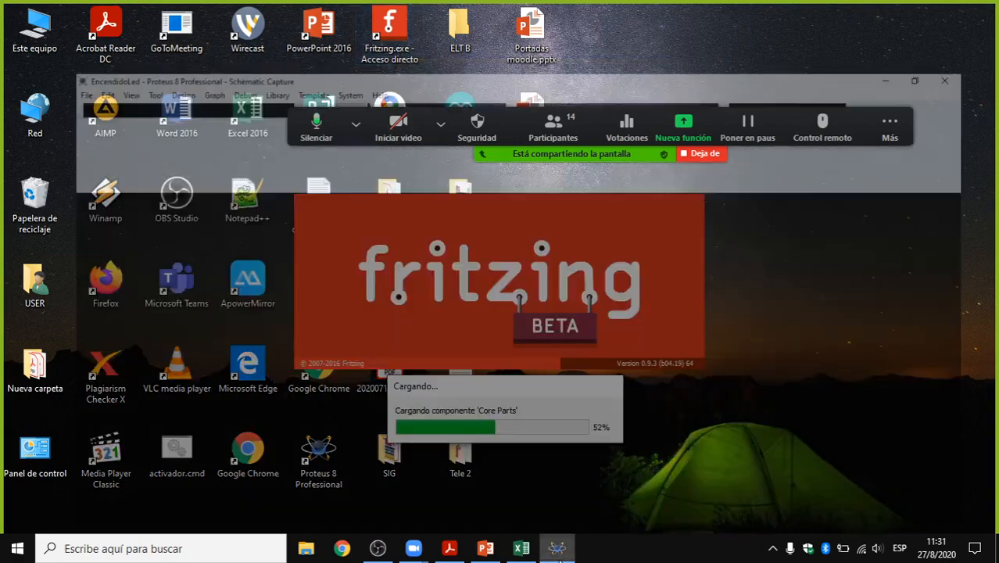
{"action": "scroll", "coordinate": [519, 376], "scroll_direction": "down", "scroll_amount": 2}
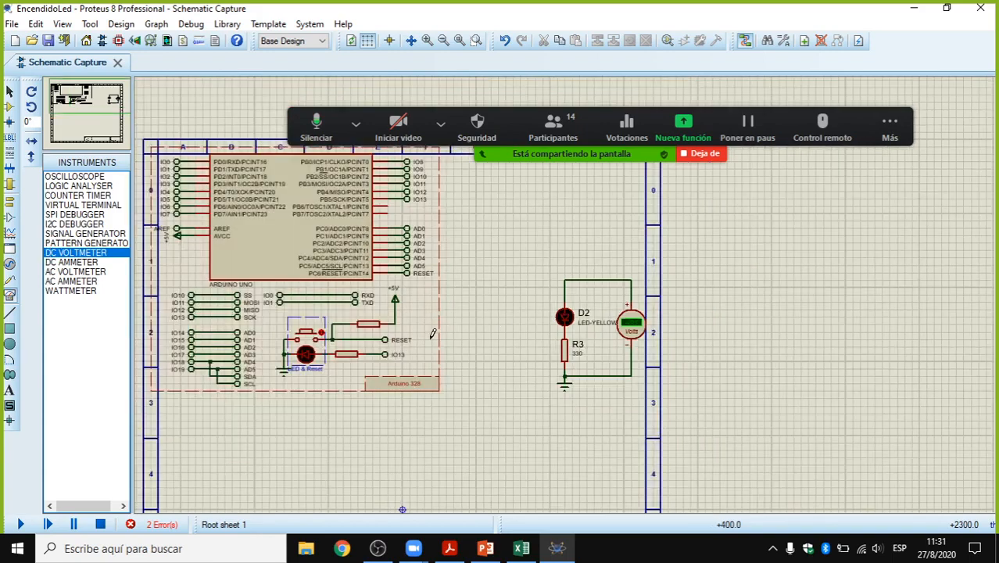
Step: Minimize Proteus to bring Fritzing into view and move the floating meeting controls away from the working area
{"action": "scroll", "coordinate": [347, 223], "scroll_direction": "up", "scroll_amount": 1}
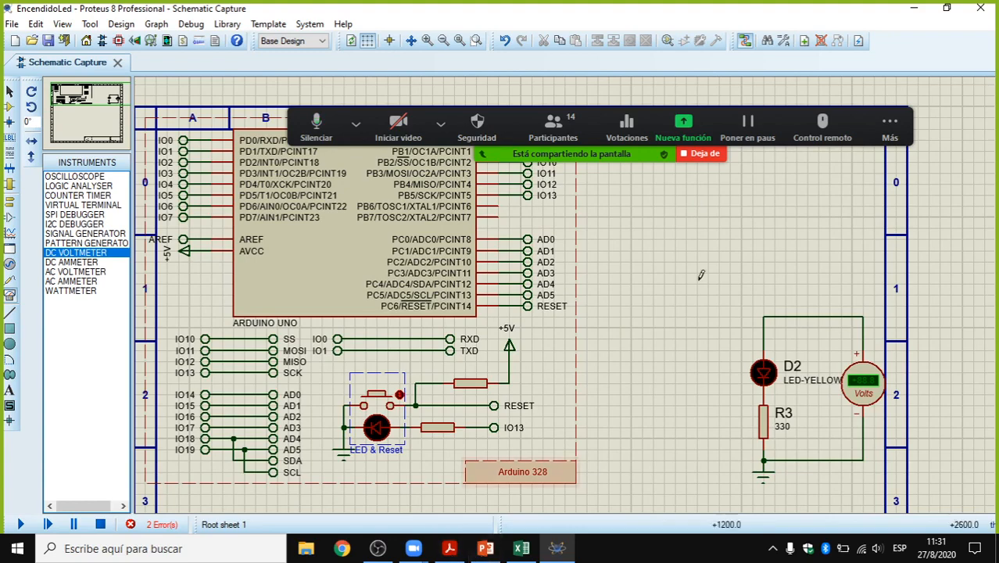
{"action": "left_click", "coordinate": [913, 9]}
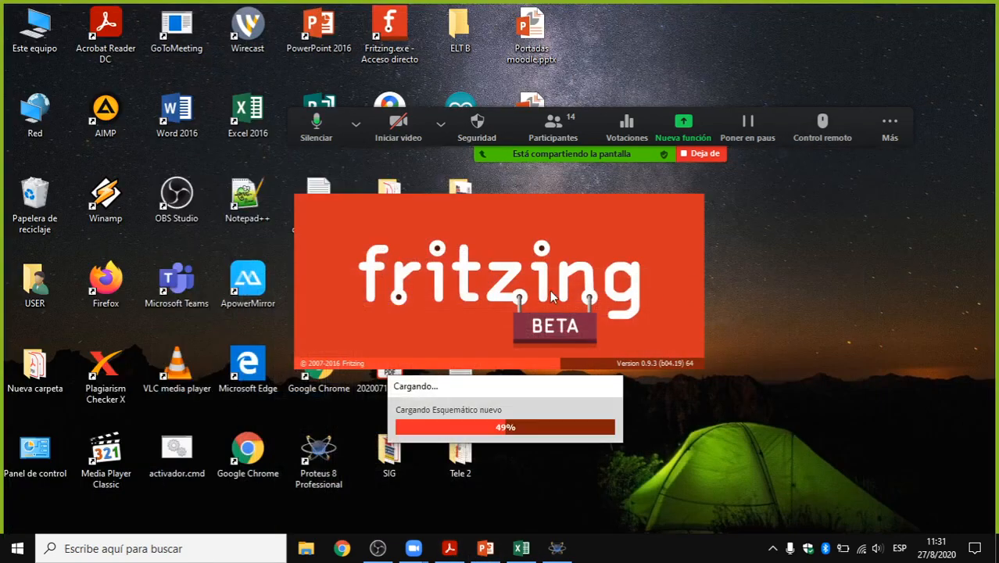
{"action": "left_click_drag", "start_coordinate": [647, 132], "coordinate": [715, 47]}
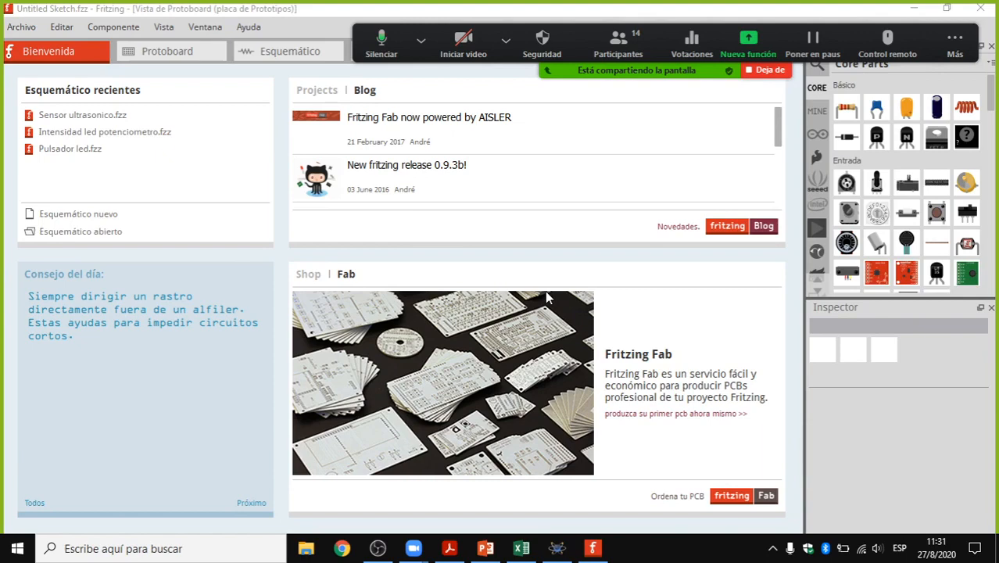
{"action": "left_click_drag", "start_coordinate": [676, 55], "coordinate": [656, 40]}
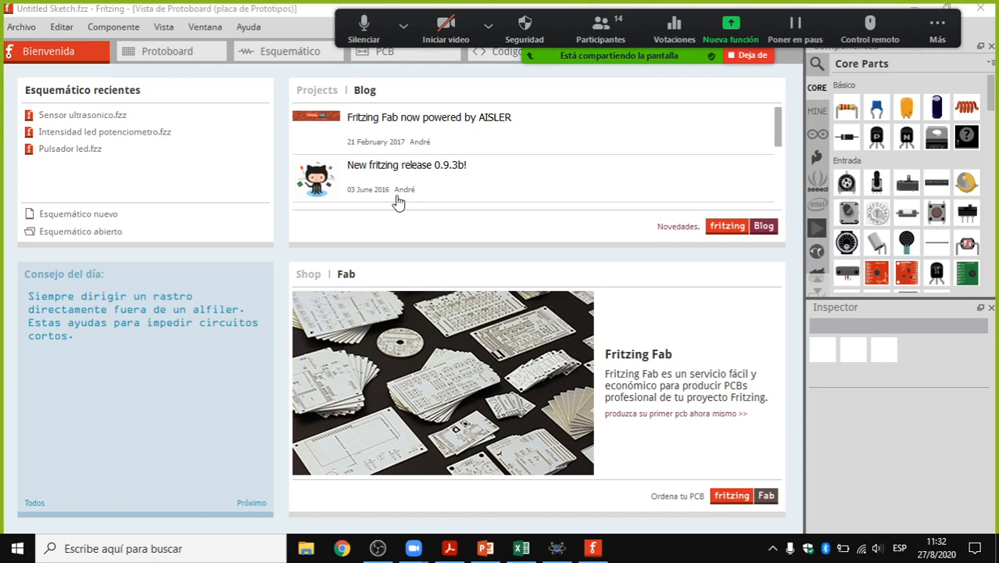
Step: Open the breadboard view of the untitled Fritzing sketch and hide the floating meeting controls
{"action": "left_click", "coordinate": [937, 30]}
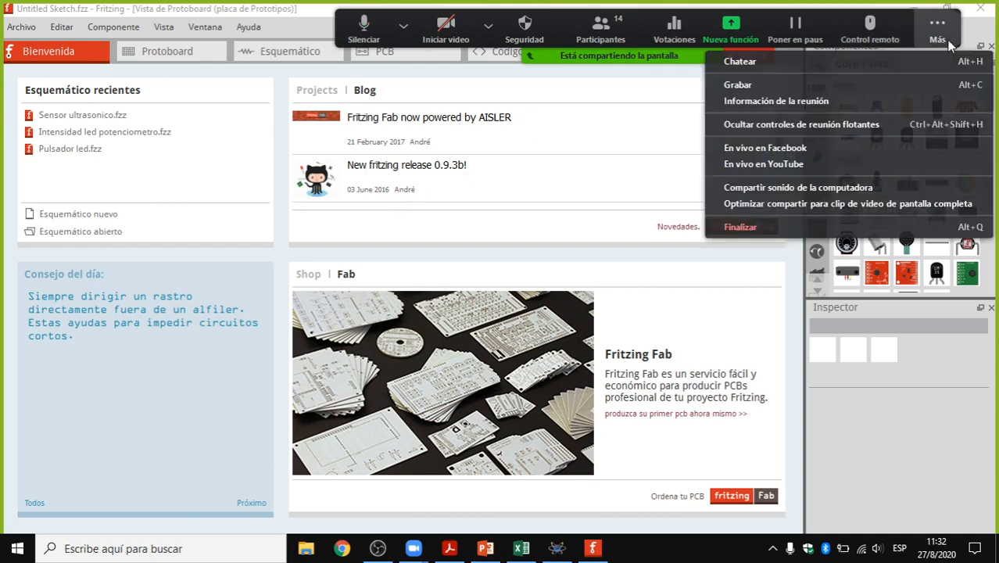
{"action": "left_click", "coordinate": [160, 57]}
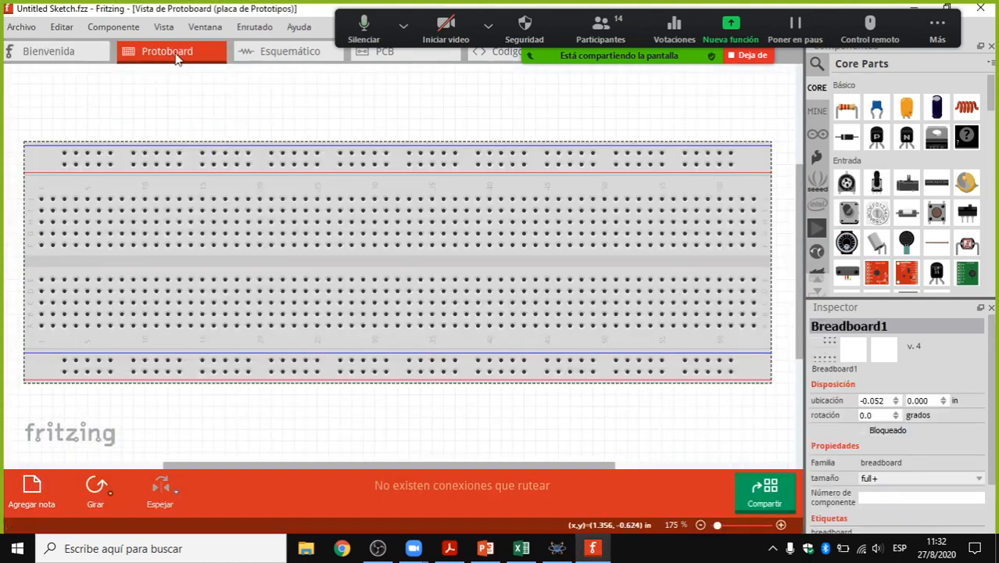
{"action": "left_click", "coordinate": [403, 26]}
{"action": "left_click", "coordinate": [938, 30]}
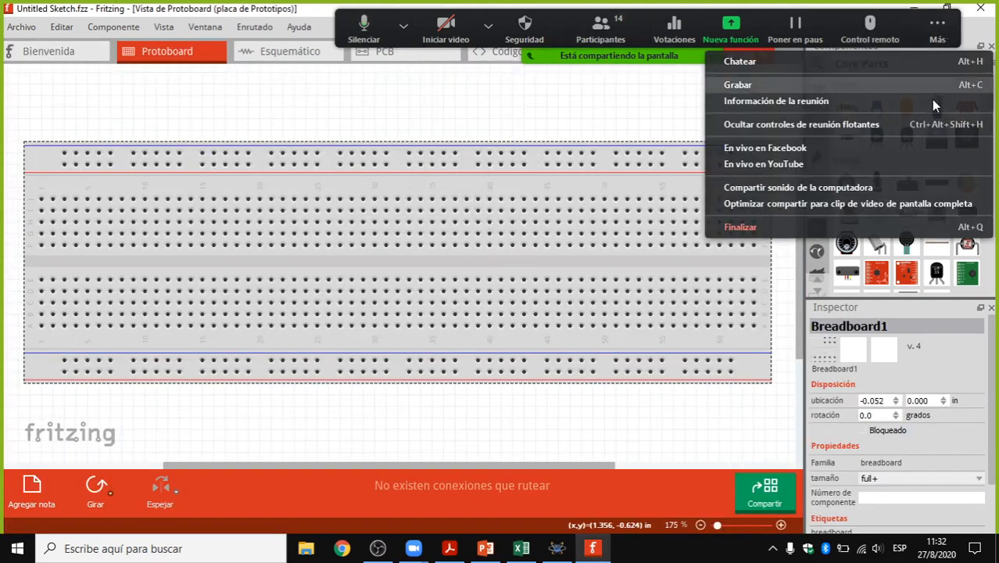
{"action": "left_click", "coordinate": [933, 127]}
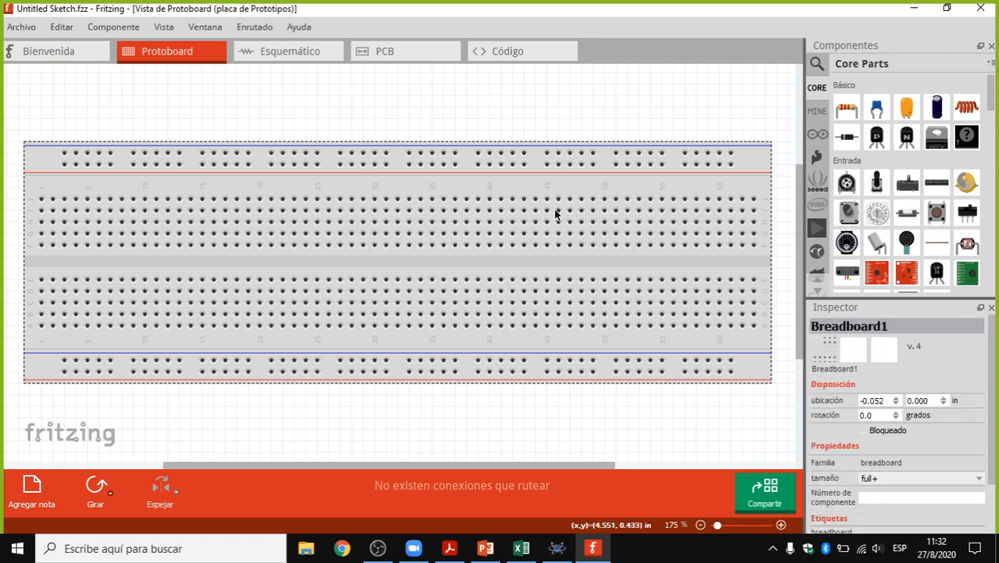
Step: Look at the sketch's schematic and code views and return to the breadboard view
{"action": "left_click", "coordinate": [290, 55]}
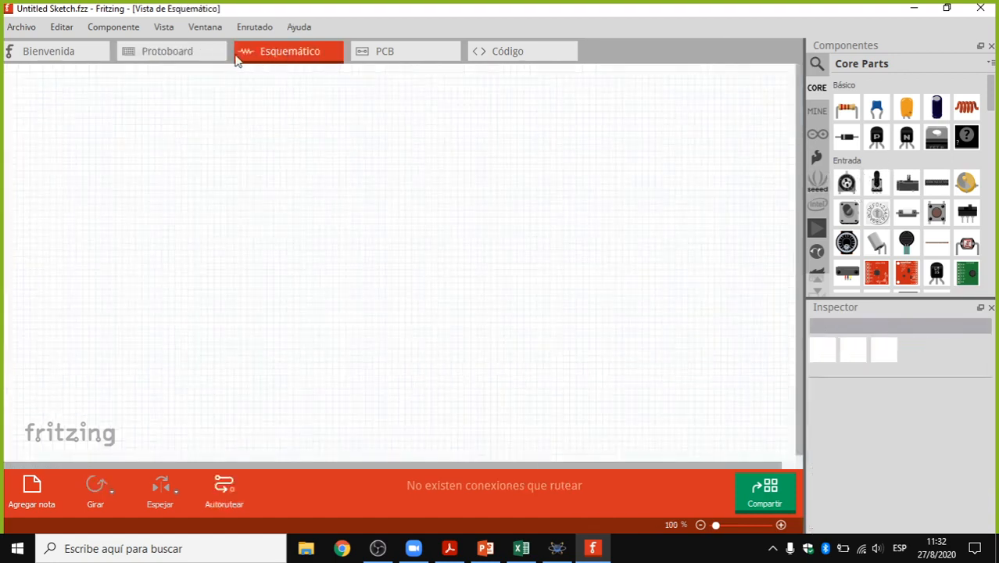
{"action": "left_click", "coordinate": [172, 51]}
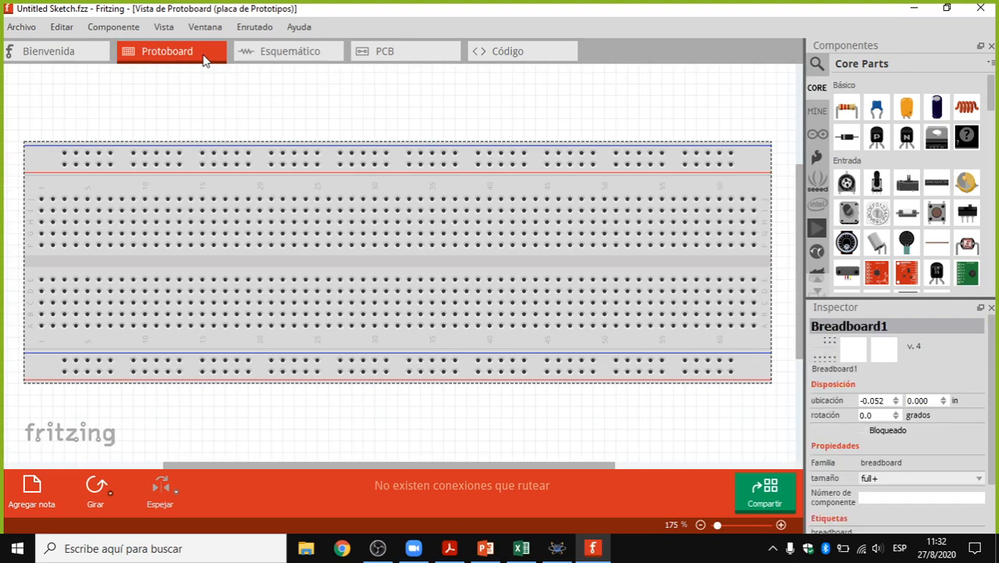
{"action": "left_click", "coordinate": [489, 51]}
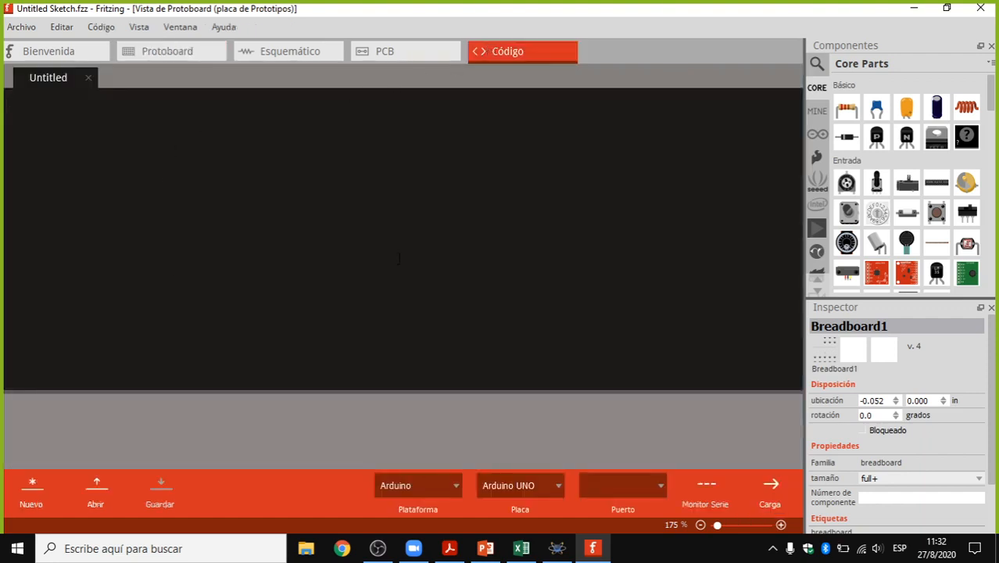
{"action": "left_click", "coordinate": [205, 49]}
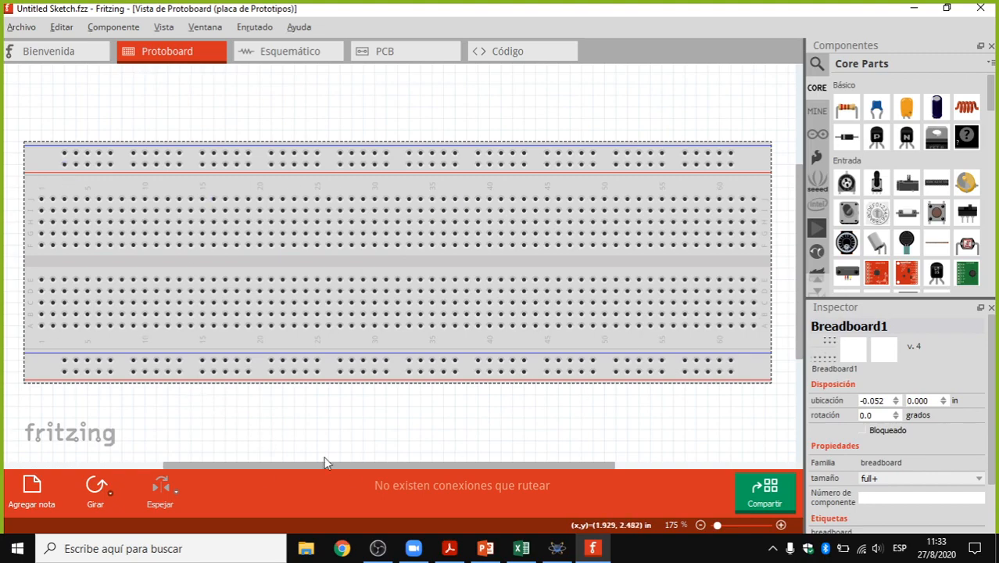
Step: Switch to Proteus to review the Arduino and LED circuit, and return to the Fritzing breadboard view
{"action": "key", "text": "alt+Tab"}
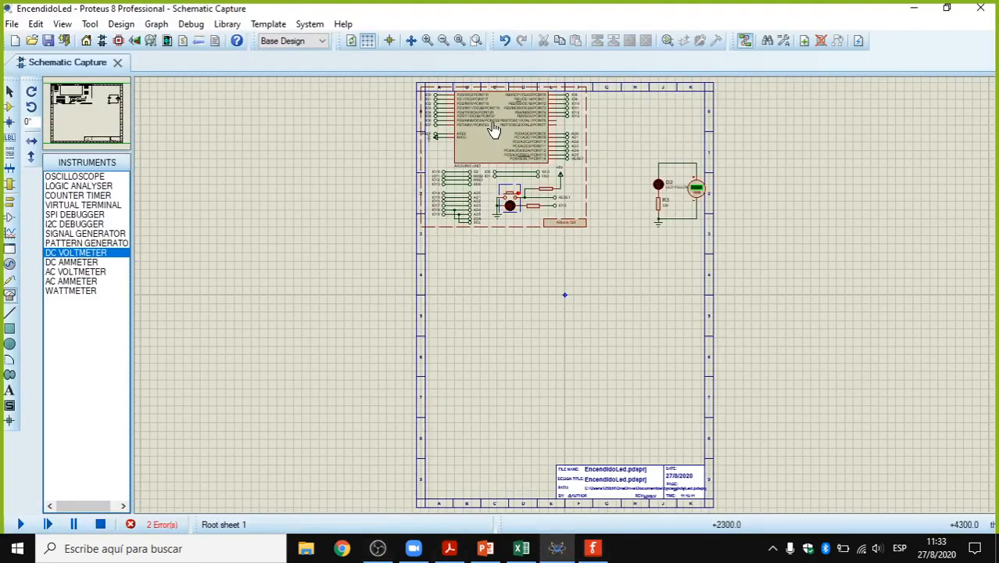
{"action": "scroll", "coordinate": [567, 288], "scroll_direction": "up", "scroll_amount": 3}
{"action": "scroll", "coordinate": [567, 226], "scroll_direction": "down", "scroll_amount": 3}
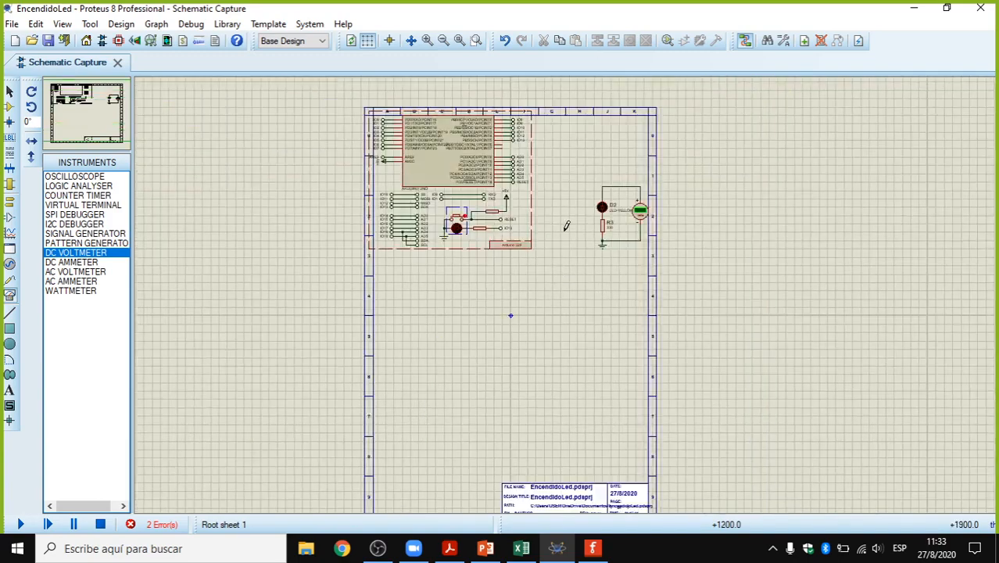
{"action": "scroll", "coordinate": [567, 288], "scroll_direction": "up", "scroll_amount": 2}
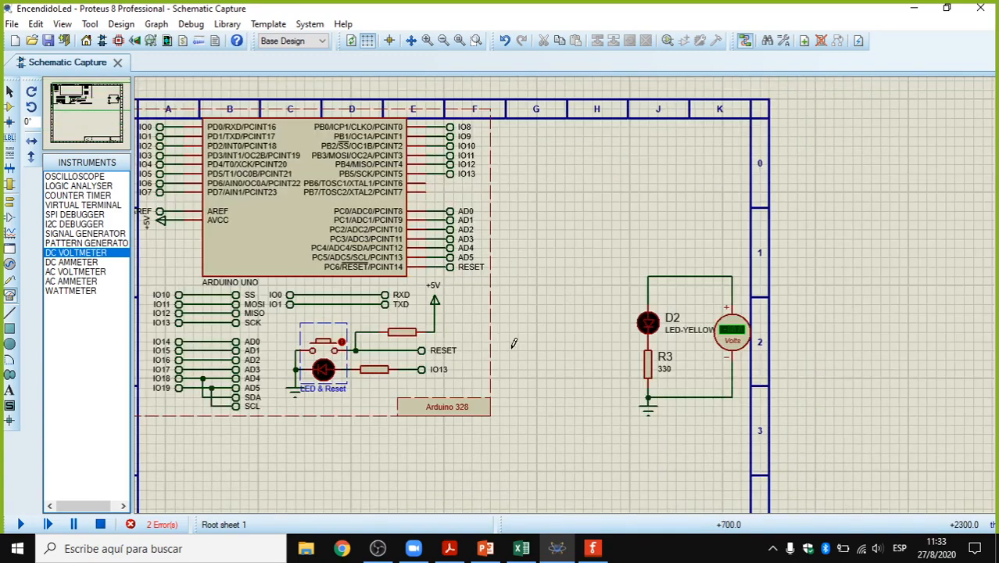
{"action": "key", "text": "alt+Tab"}
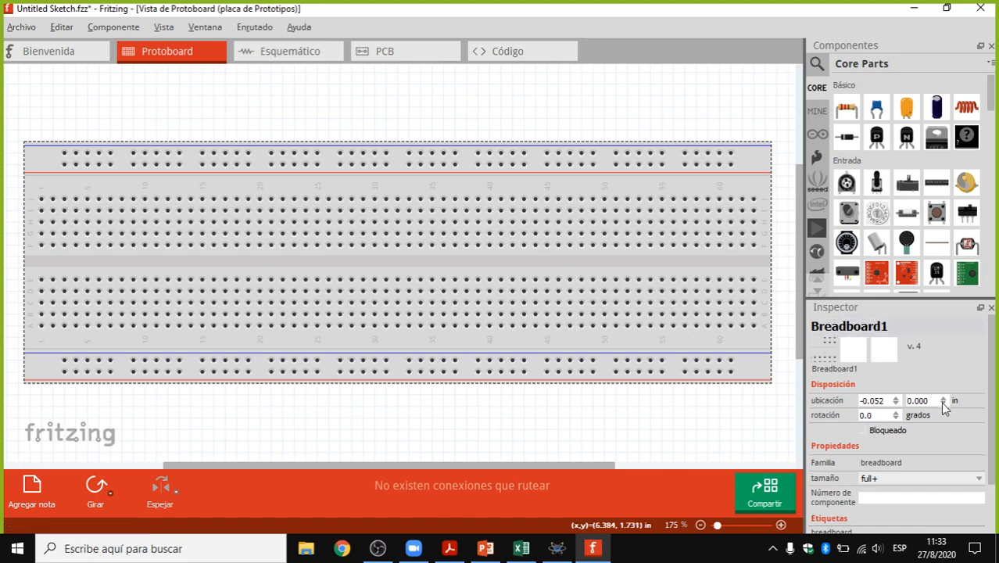
Step: Change the breadboard's size to half and move it to about 3.048, -0.100 in, leaving room beside it
{"action": "scroll", "coordinate": [941, 402], "scroll_direction": "down", "scroll_amount": 3}
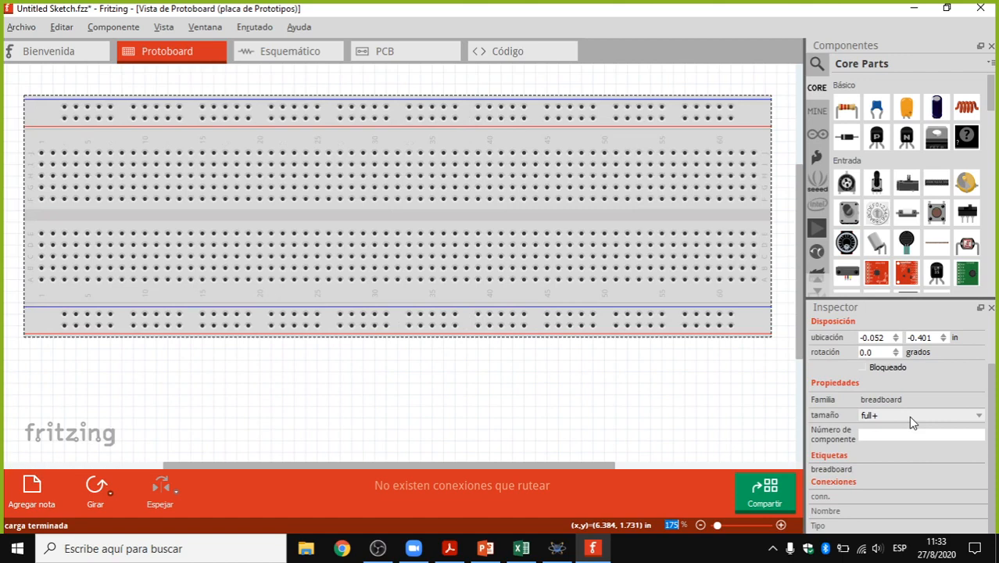
{"action": "left_click", "coordinate": [909, 416]}
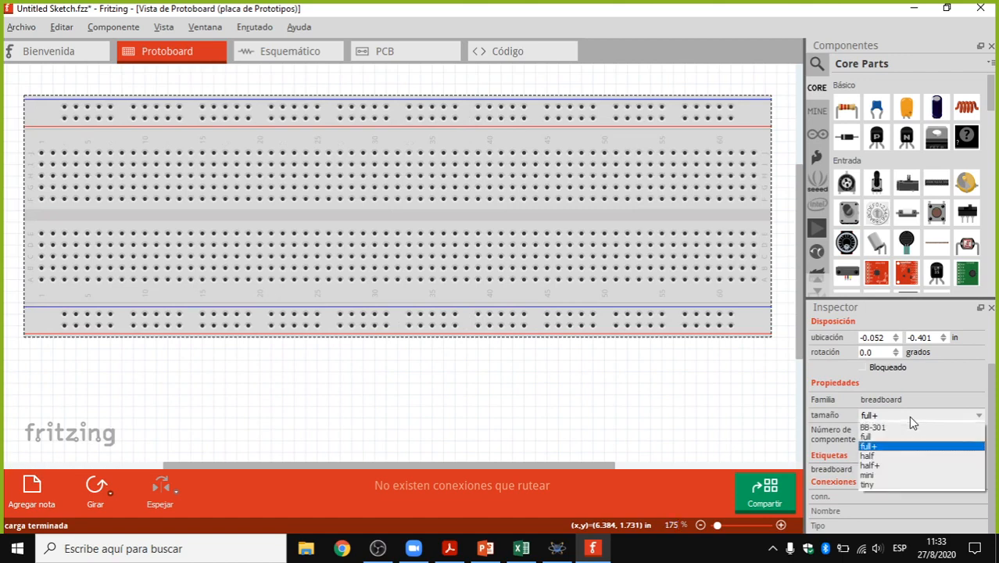
{"action": "left_click", "coordinate": [885, 454]}
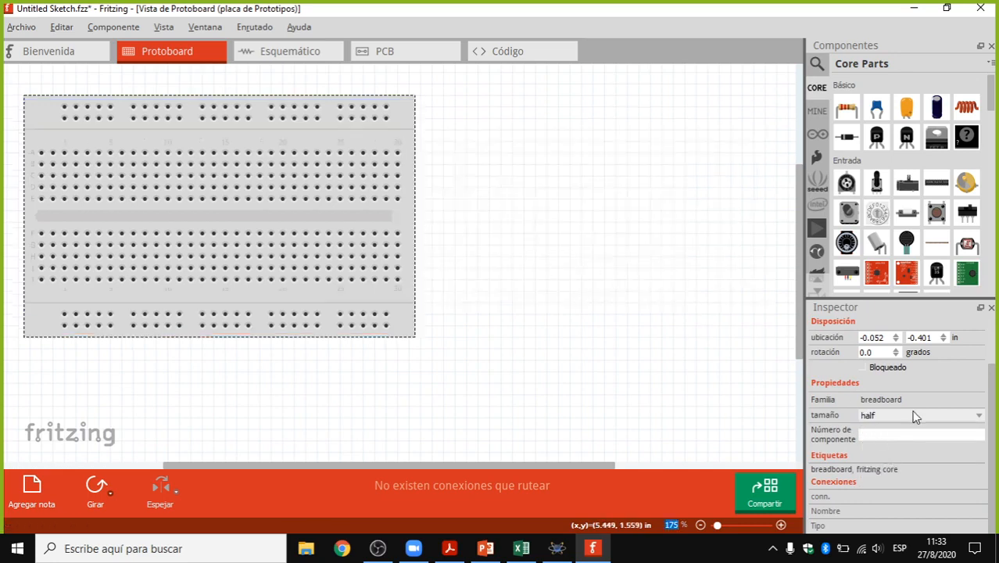
{"action": "scroll", "coordinate": [996, 381], "scroll_direction": "up", "scroll_amount": 3}
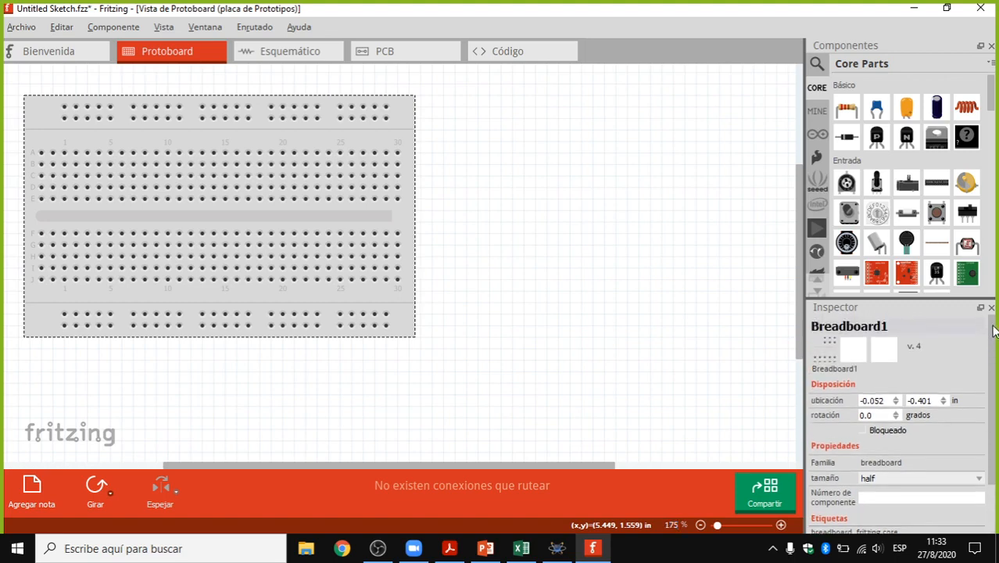
{"action": "left_click_drag", "start_coordinate": [229, 203], "coordinate": [579, 241]}
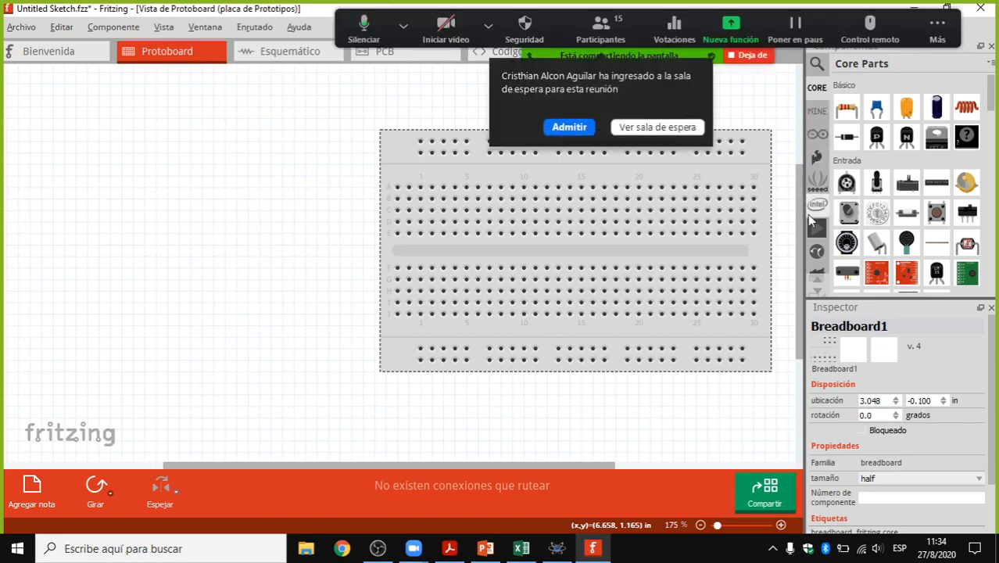
Step: Admit the waiting participant to the meeting and hide the floating meeting controls again
{"action": "left_click", "coordinate": [568, 128]}
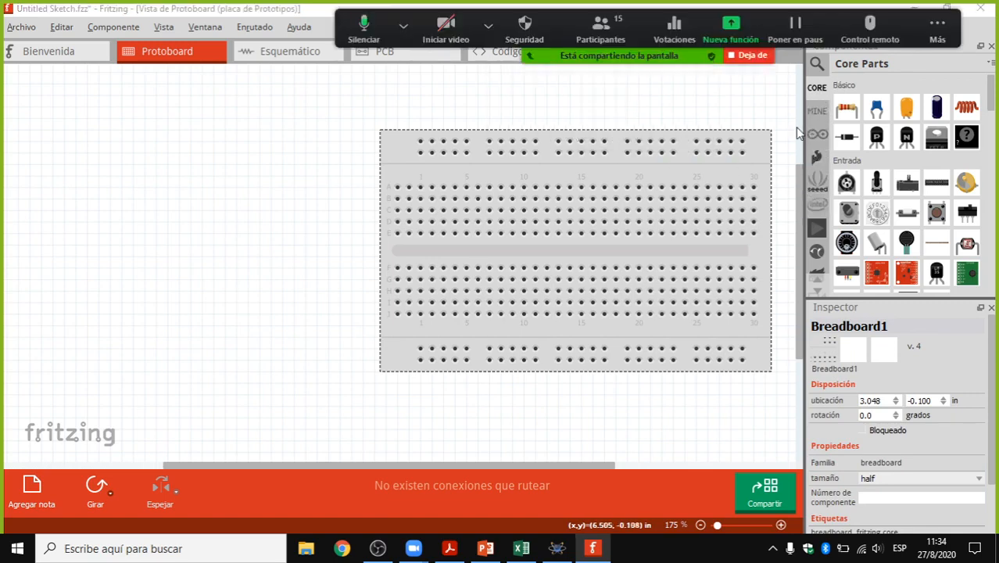
{"action": "left_click", "coordinate": [938, 28]}
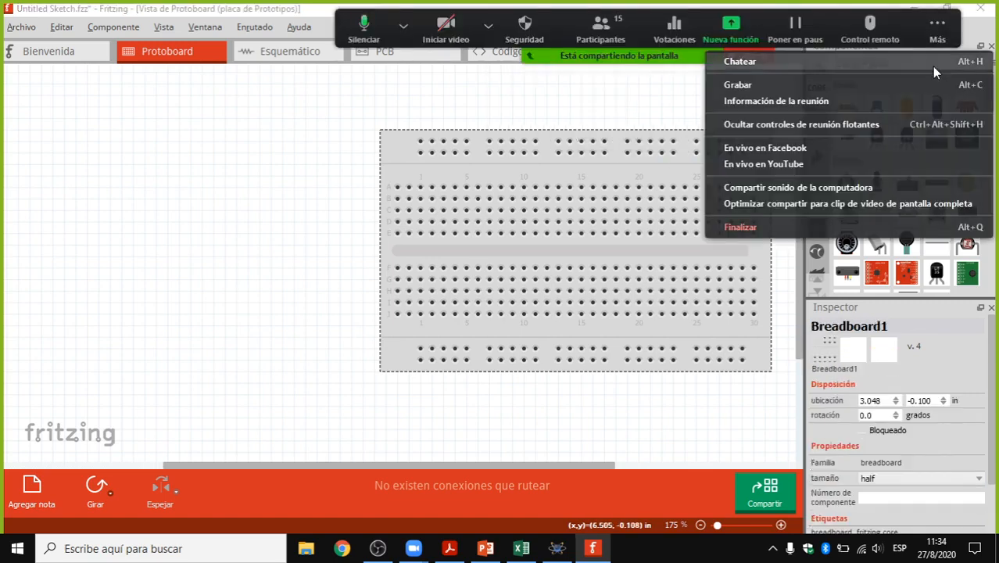
{"action": "left_click", "coordinate": [925, 124]}
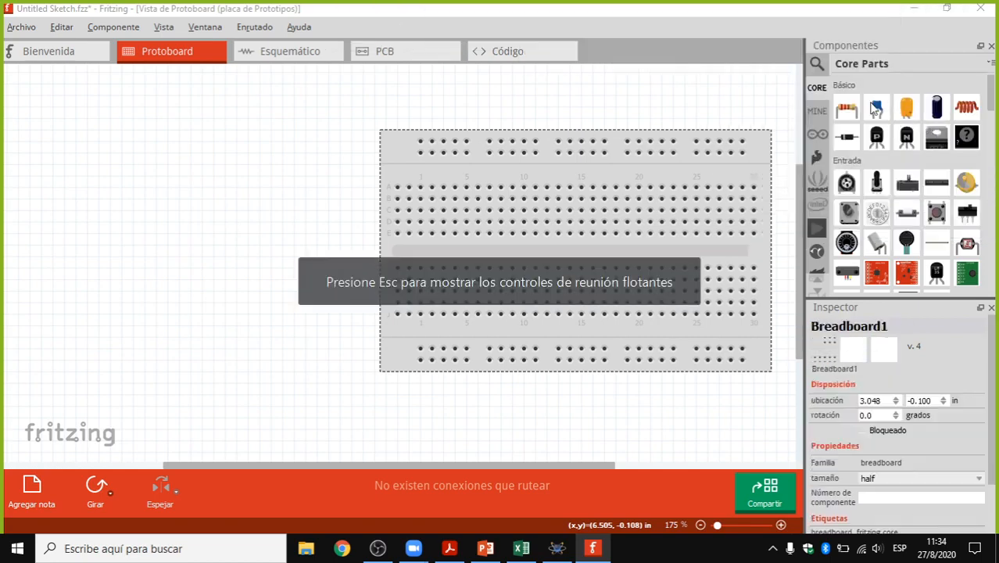
Step: Place an Arduino Uno (Rev3) board to the left of the breadboard at about -0.150, -0.100 in
{"action": "left_click", "coordinate": [818, 135]}
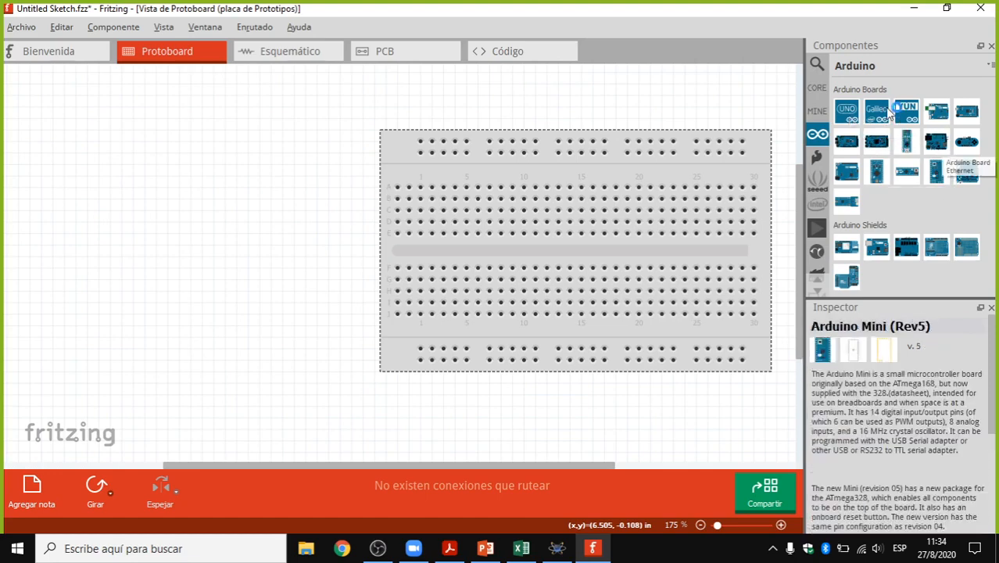
{"action": "left_click_drag", "start_coordinate": [850, 109], "coordinate": [46, 153]}
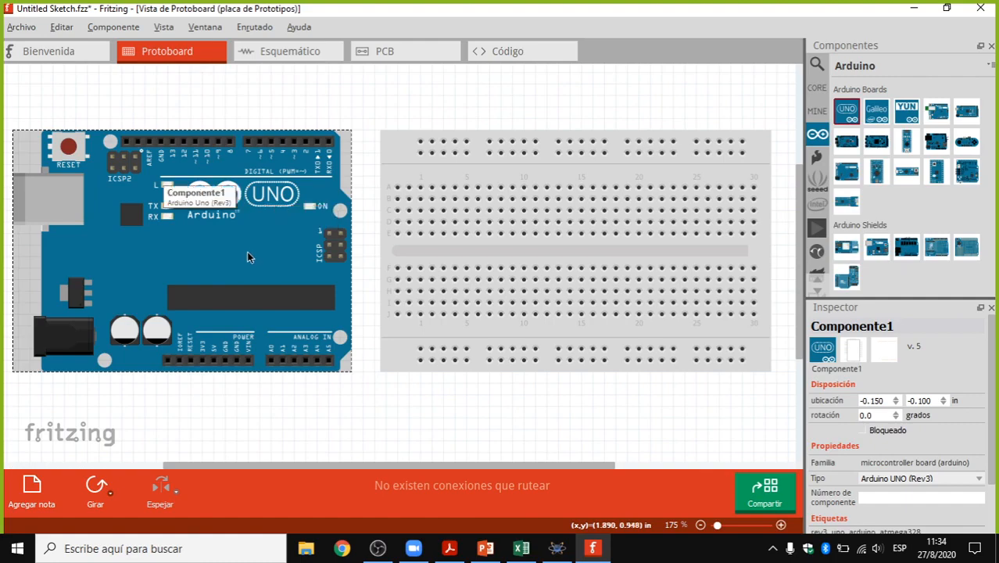
Step: Check the Arduino Uno schematic in Proteus, and on returning to Fritzing admit the participant waiting to join the meeting
{"action": "left_click", "coordinate": [556, 549]}
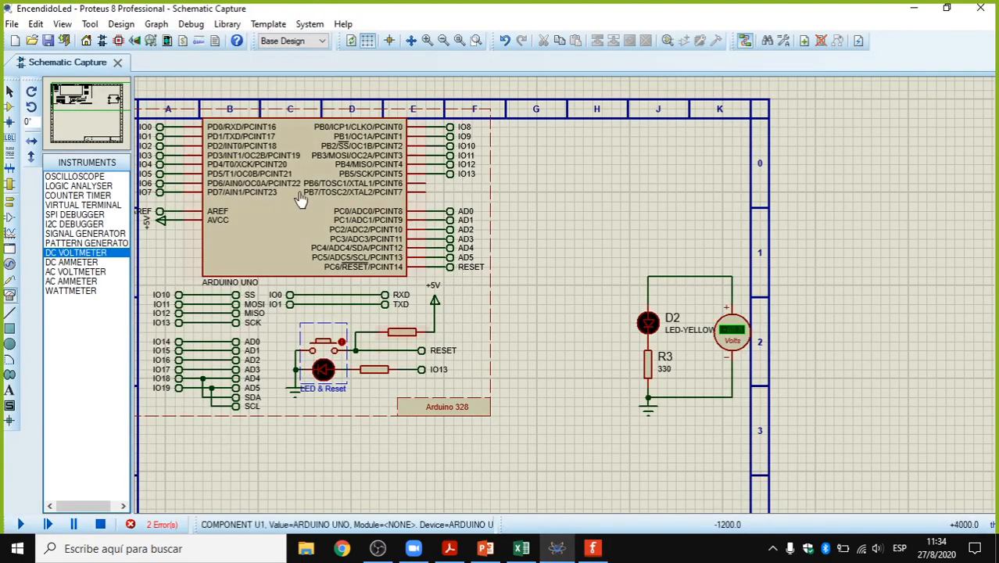
{"action": "key", "text": "alt+Tab"}
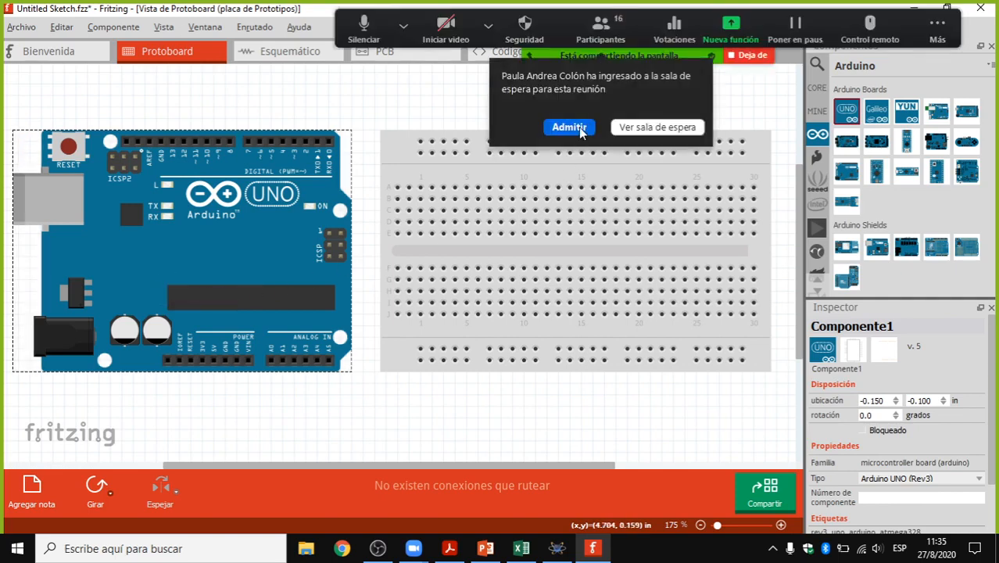
{"action": "left_click", "coordinate": [579, 128]}
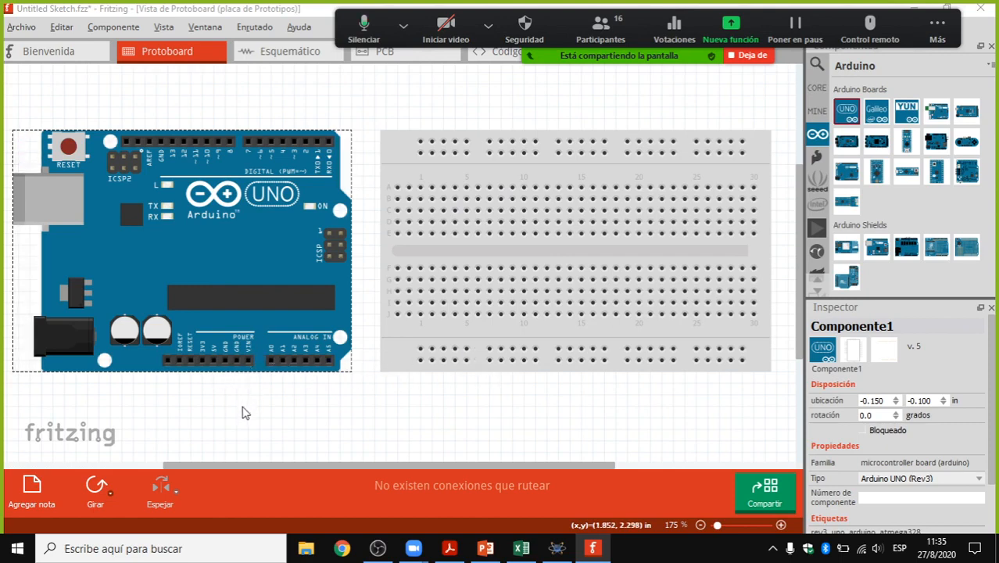
Step: Wire the Arduino's 5V pin to the breadboard's lowest rail row, color the wire red (rojo), and curve it downward
{"action": "left_click_drag", "start_coordinate": [212, 361], "coordinate": [419, 361]}
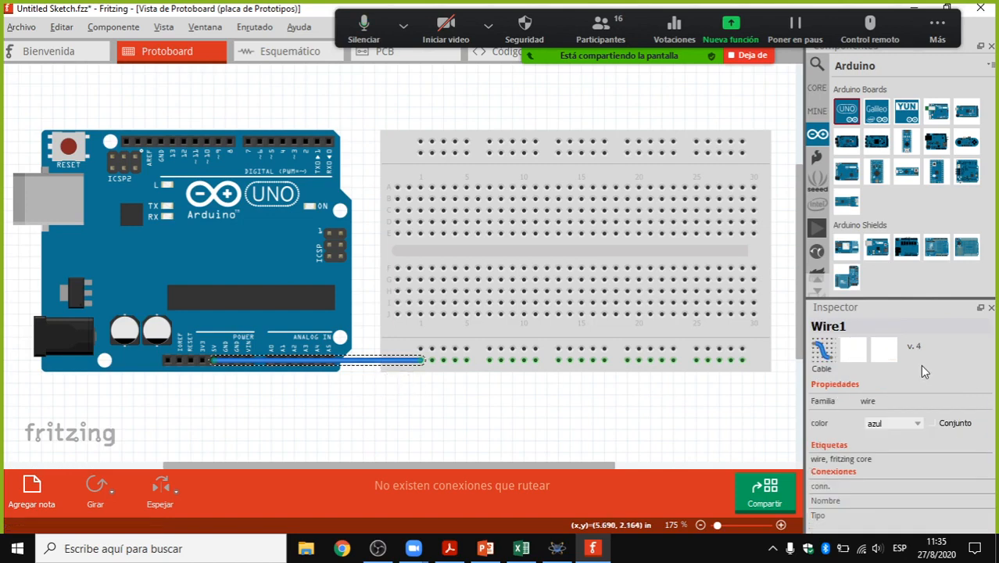
{"action": "left_click", "coordinate": [918, 424]}
{"action": "left_click", "coordinate": [897, 441]}
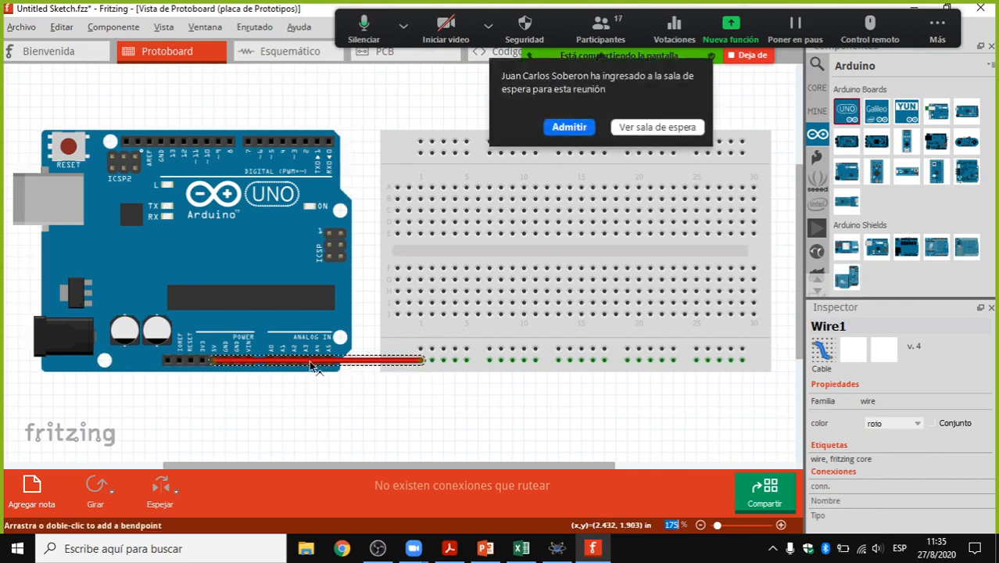
{"action": "left_click_drag", "start_coordinate": [310, 364], "coordinate": [311, 396]}
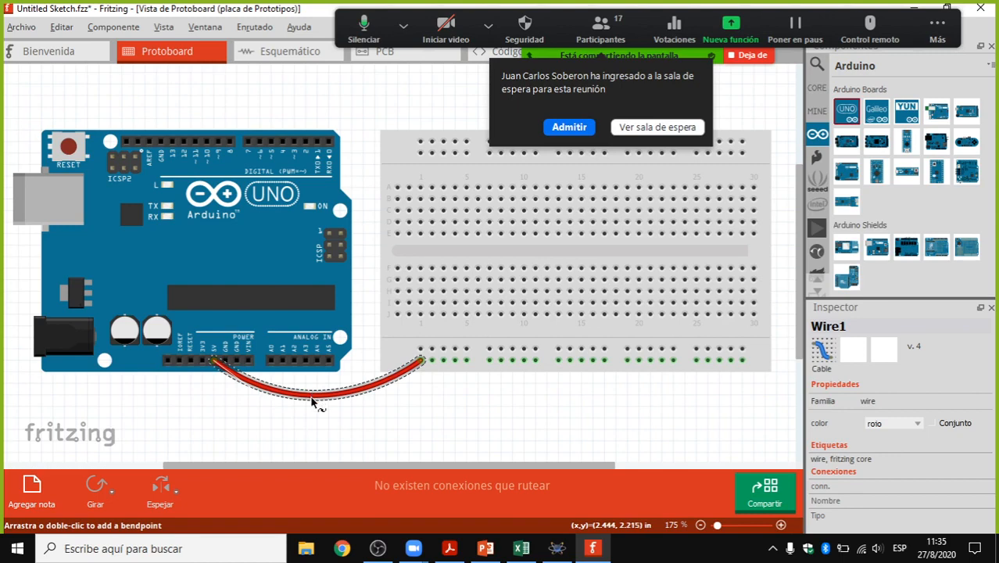
Step: Admit the waiting participant and connect an Arduino GND pin to the rail row above the 5V row with a downward-curved wire
{"action": "left_click", "coordinate": [569, 126]}
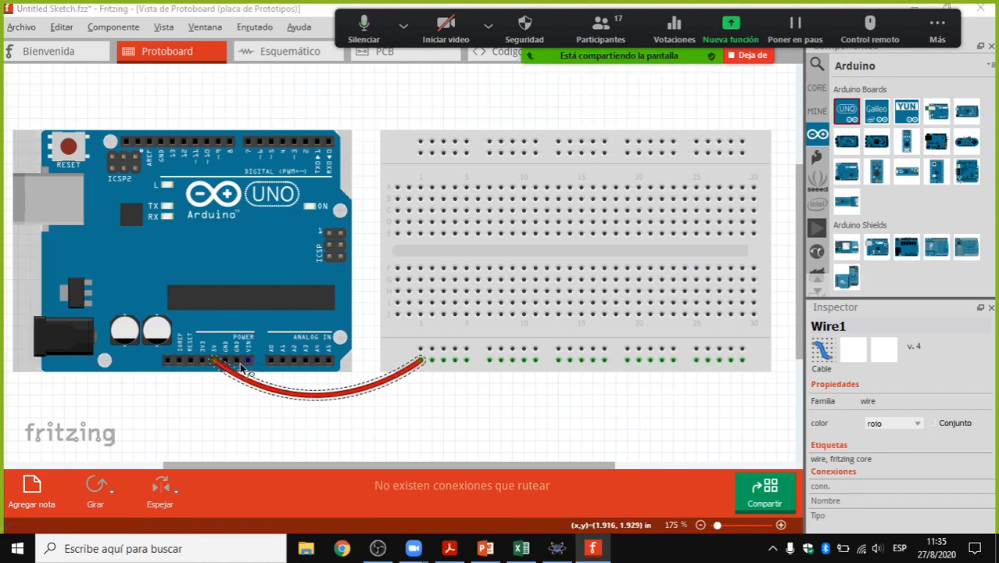
{"action": "left_click_drag", "start_coordinate": [223, 361], "coordinate": [420, 352]}
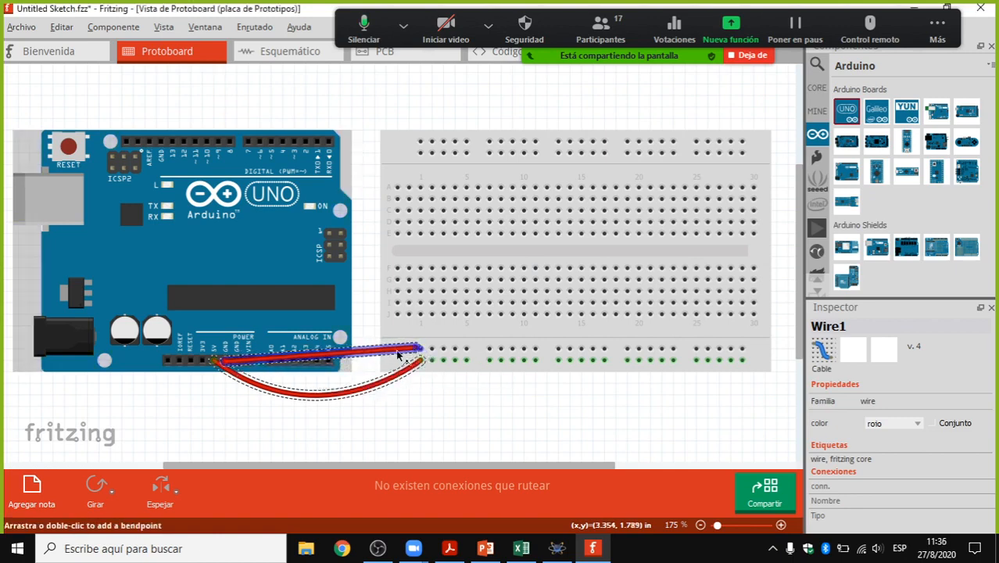
{"action": "left_click_drag", "start_coordinate": [325, 362], "coordinate": [319, 385]}
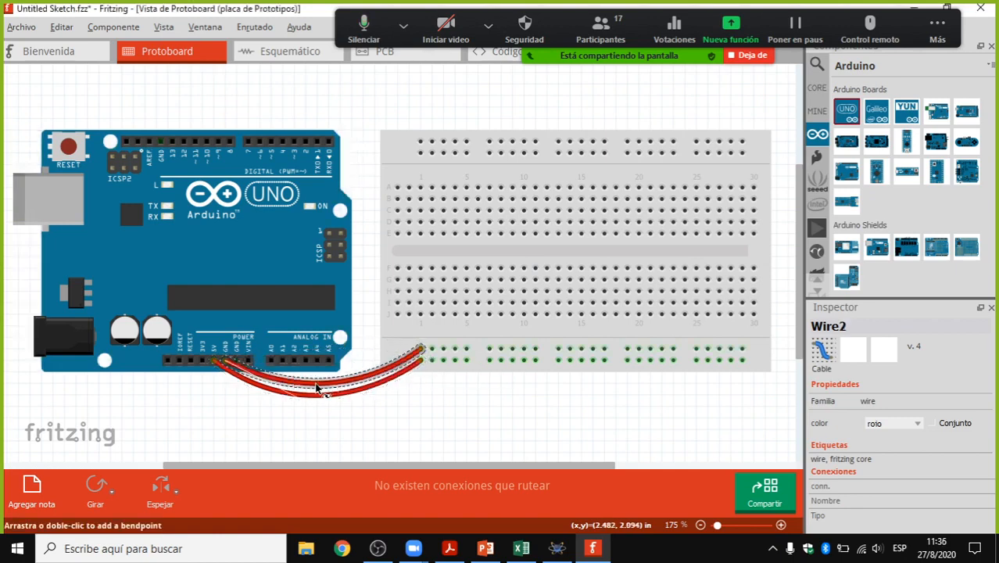
Step: Color the curved wire between the Arduino's GND pin and the breadboard rail black (negro)
{"action": "left_click", "coordinate": [916, 427]}
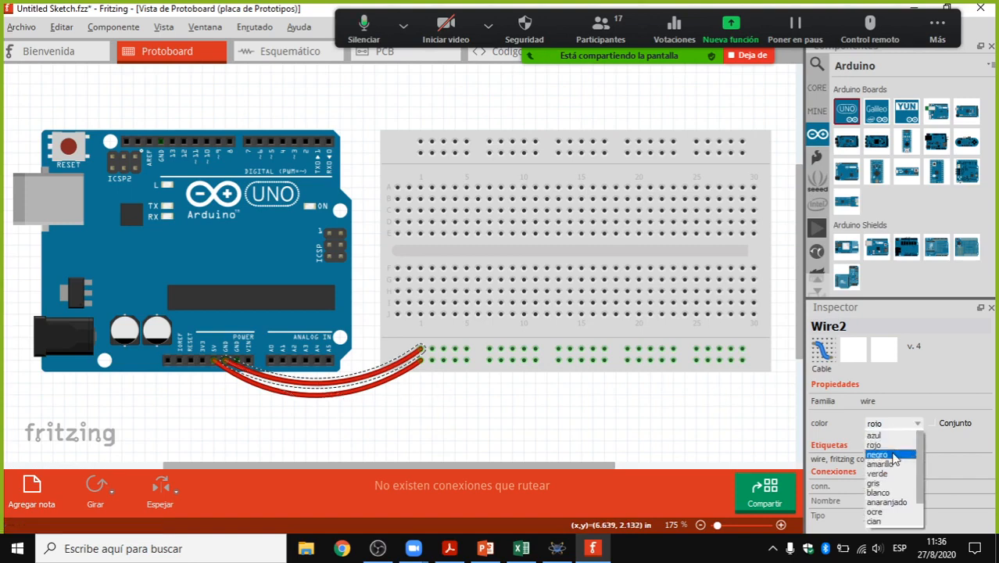
{"action": "left_click", "coordinate": [893, 455]}
{"action": "left_click", "coordinate": [528, 402]}
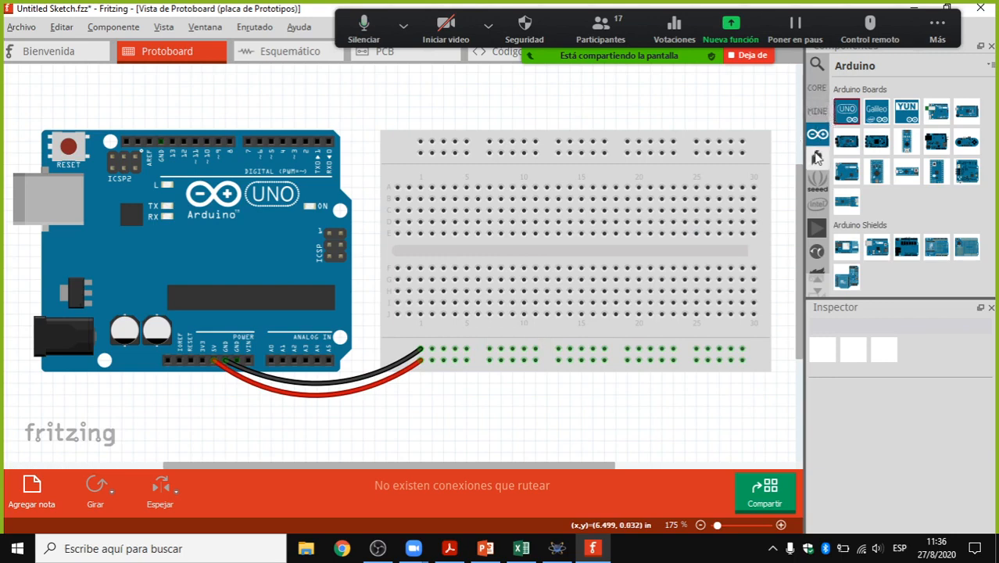
Step: Place a red LED from the core parts on the breadboard with its legs in row F, columns 7 and 8
{"action": "left_click", "coordinate": [818, 88]}
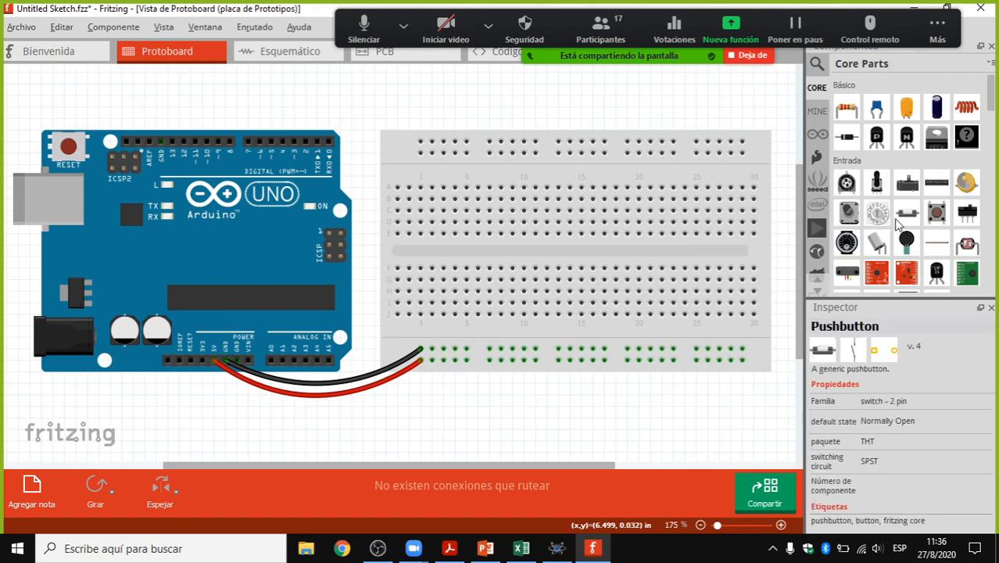
{"action": "scroll", "coordinate": [897, 224], "scroll_direction": "down", "scroll_amount": 3}
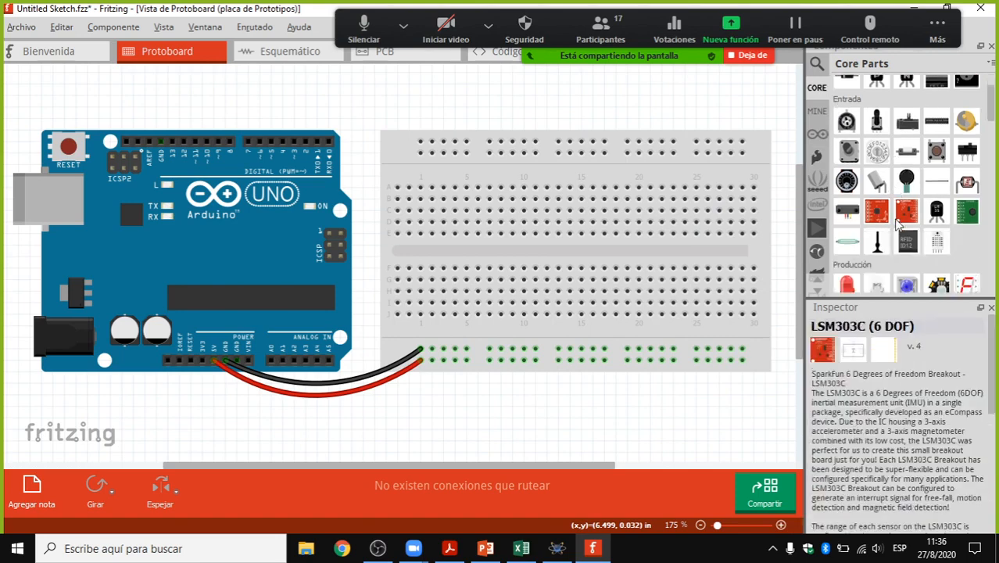
{"action": "left_click_drag", "start_coordinate": [849, 228], "coordinate": [500, 208]}
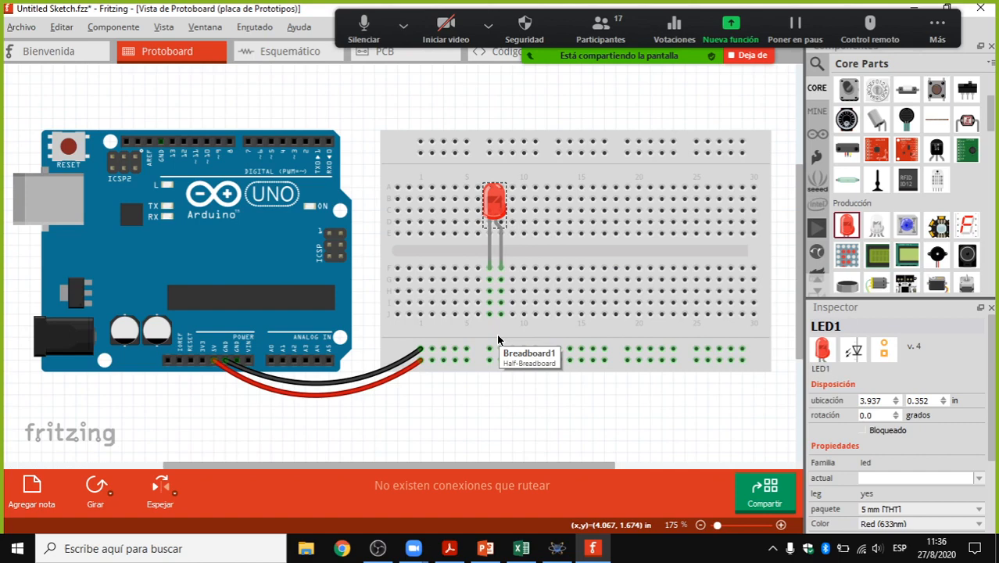
Step: Place a resistor horizontally in breadboard row I starting at column 7, and set its resistance to 330 Ω
{"action": "scroll", "coordinate": [871, 199], "scroll_direction": "up", "scroll_amount": 3}
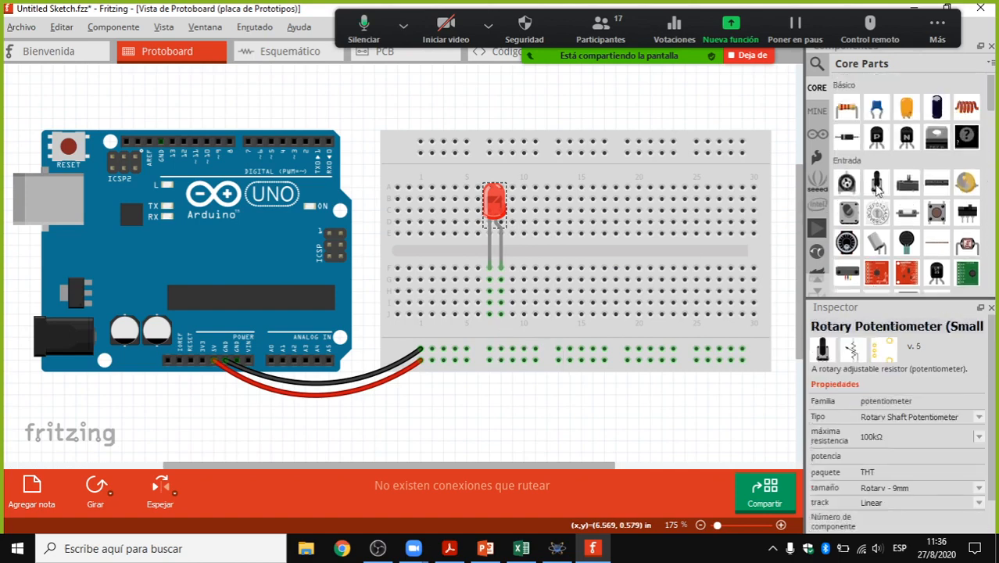
{"action": "left_click_drag", "start_coordinate": [847, 108], "coordinate": [506, 307]}
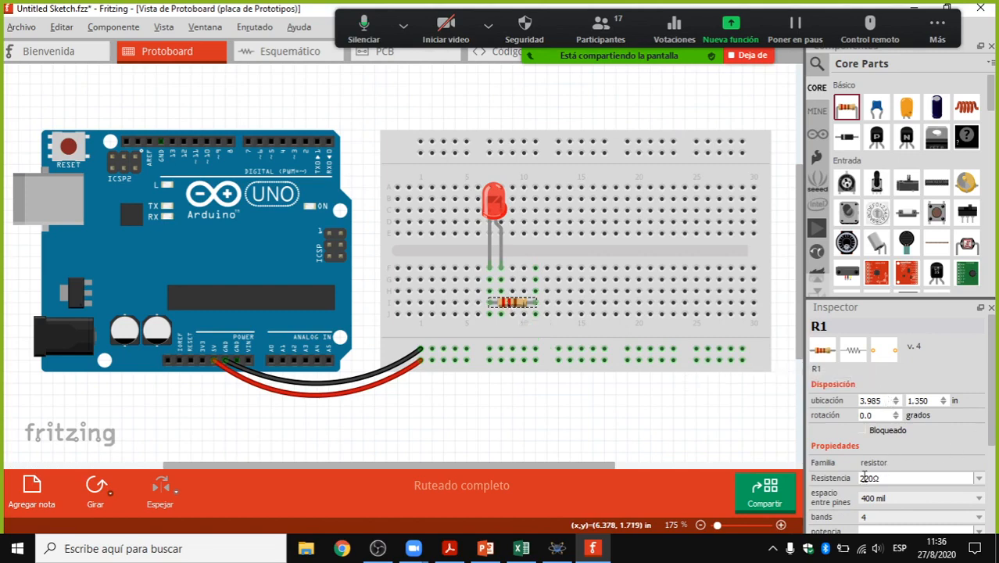
{"action": "left_click", "coordinate": [981, 479]}
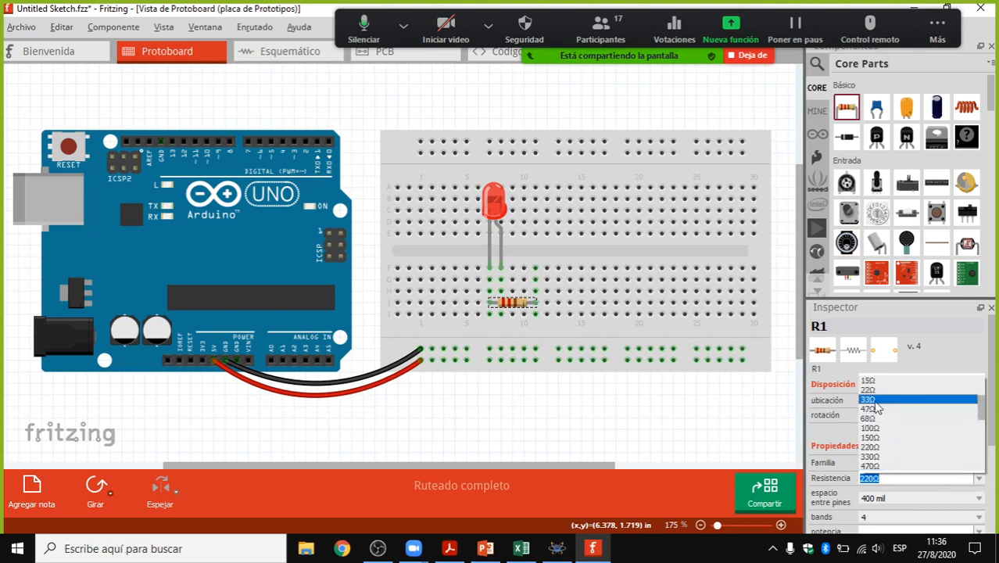
{"action": "left_click", "coordinate": [884, 456]}
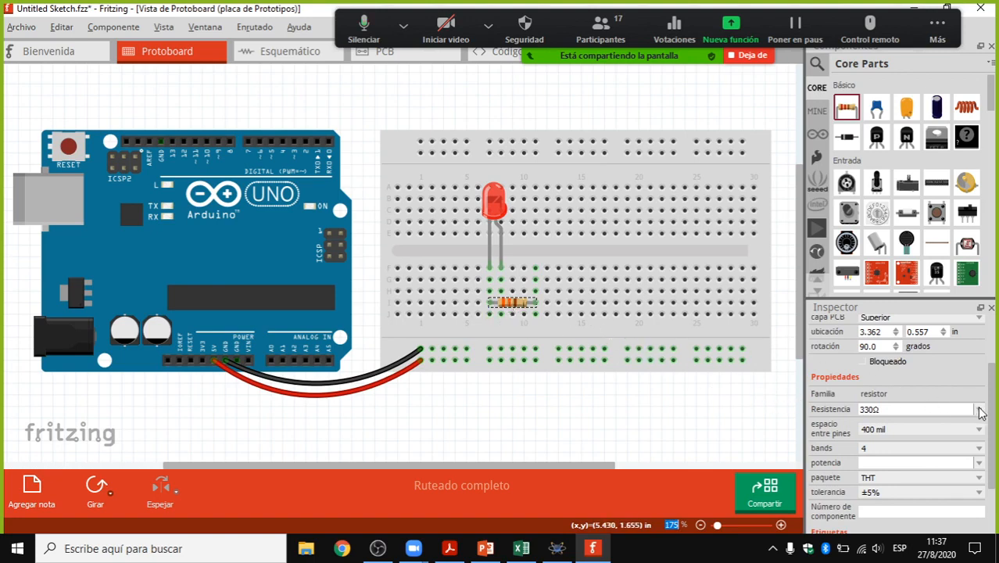
Step: Set the resistor's resistance to 10 kΩ and back to 330 Ω
{"action": "left_click", "coordinate": [980, 411]}
{"action": "scroll", "coordinate": [911, 469], "scroll_direction": "down", "scroll_amount": 2}
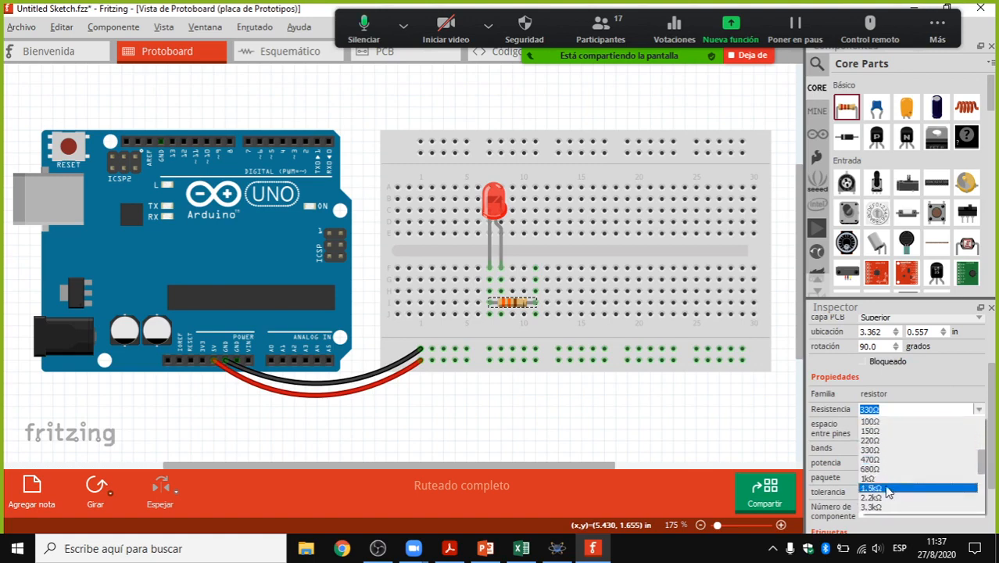
{"action": "scroll", "coordinate": [884, 485], "scroll_direction": "down", "scroll_amount": 2}
{"action": "left_click", "coordinate": [885, 485]}
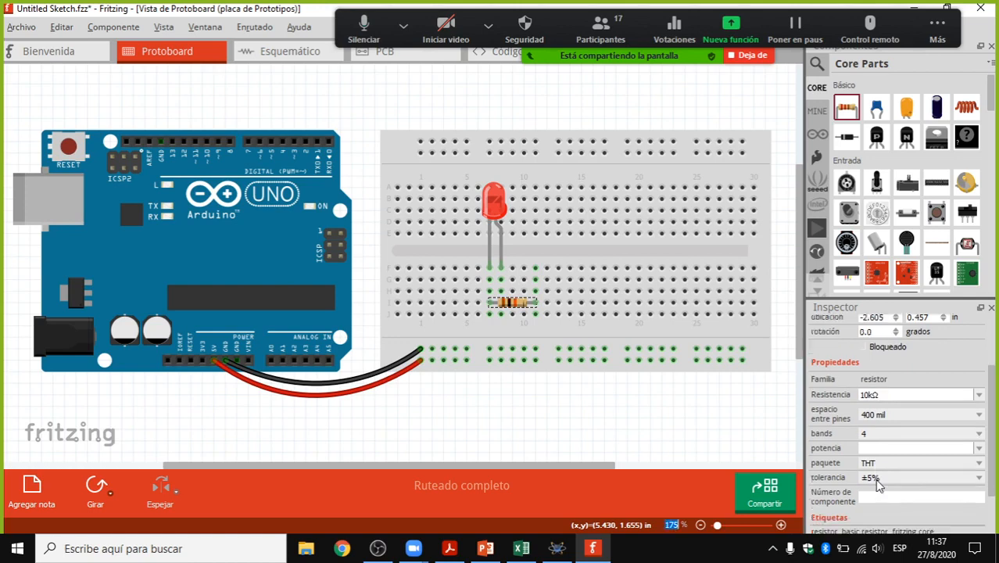
{"action": "left_click", "coordinate": [979, 395]}
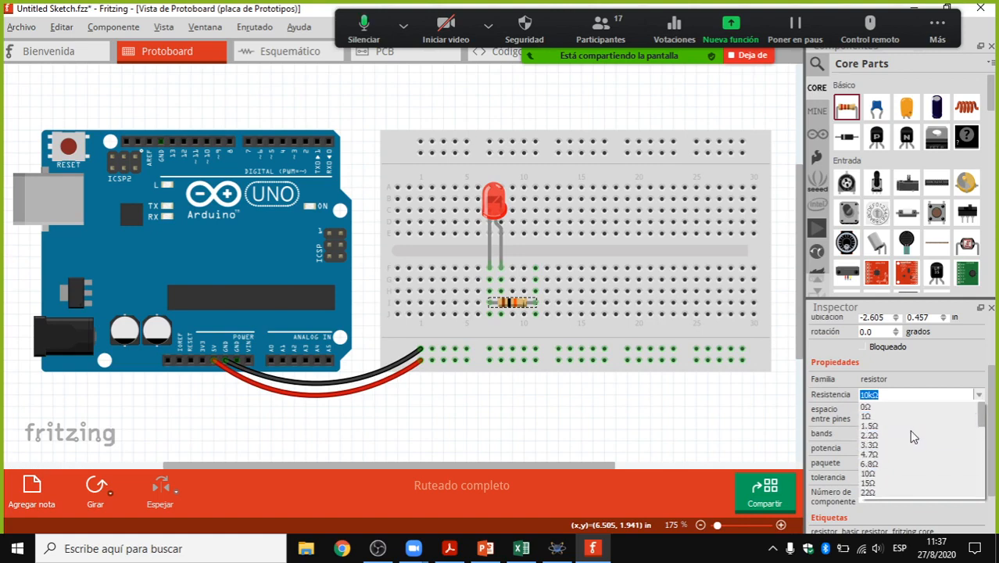
{"action": "scroll", "coordinate": [896, 453], "scroll_direction": "down", "scroll_amount": 1}
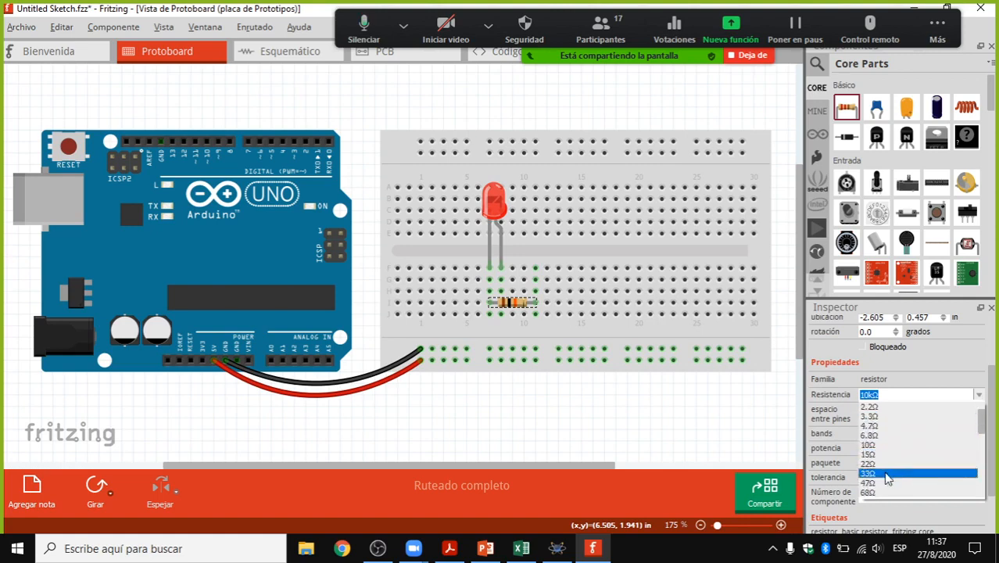
{"action": "scroll", "coordinate": [884, 461], "scroll_direction": "down", "scroll_amount": 4}
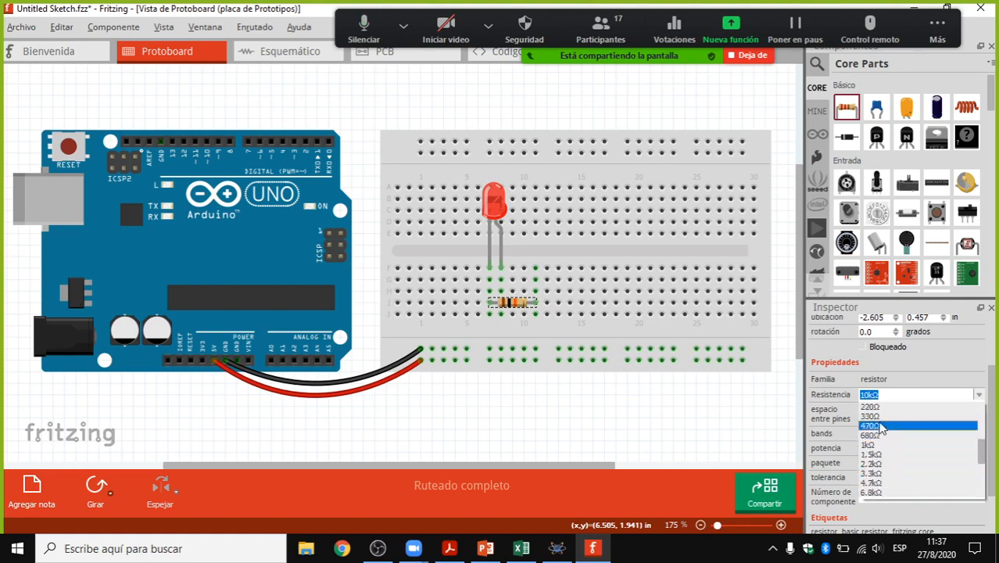
{"action": "left_click", "coordinate": [877, 417]}
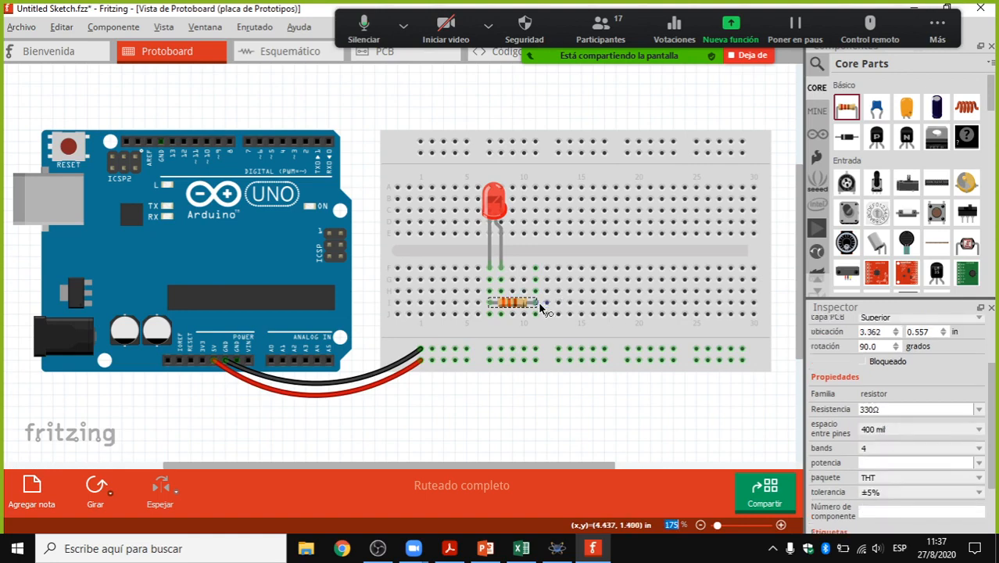
Step: Rotate the resistor 90° counterclockwise and move it to column 7, bridging the LED's cathode column and the GND rail row
{"action": "left_click", "coordinate": [513, 304]}
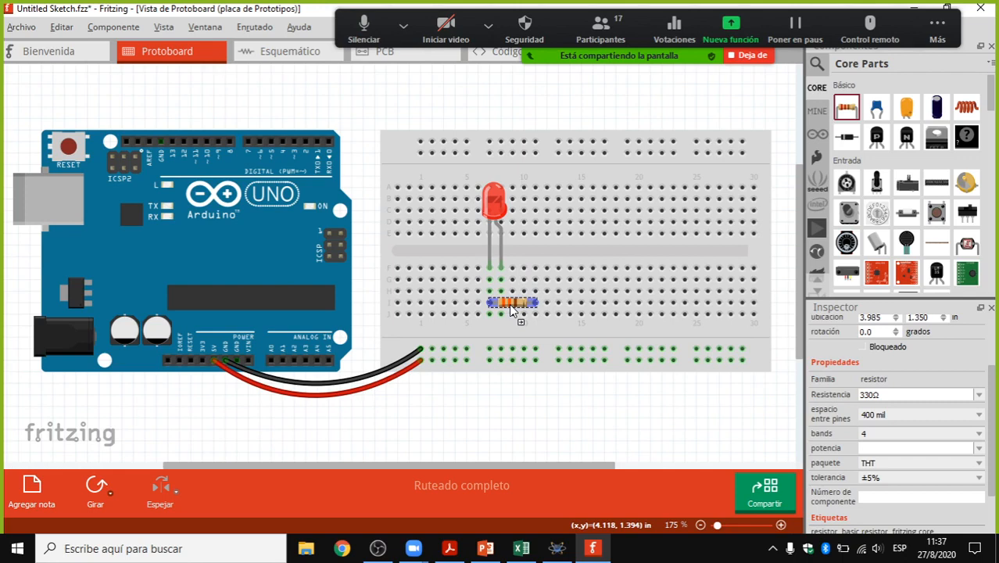
{"action": "left_click", "coordinate": [92, 489]}
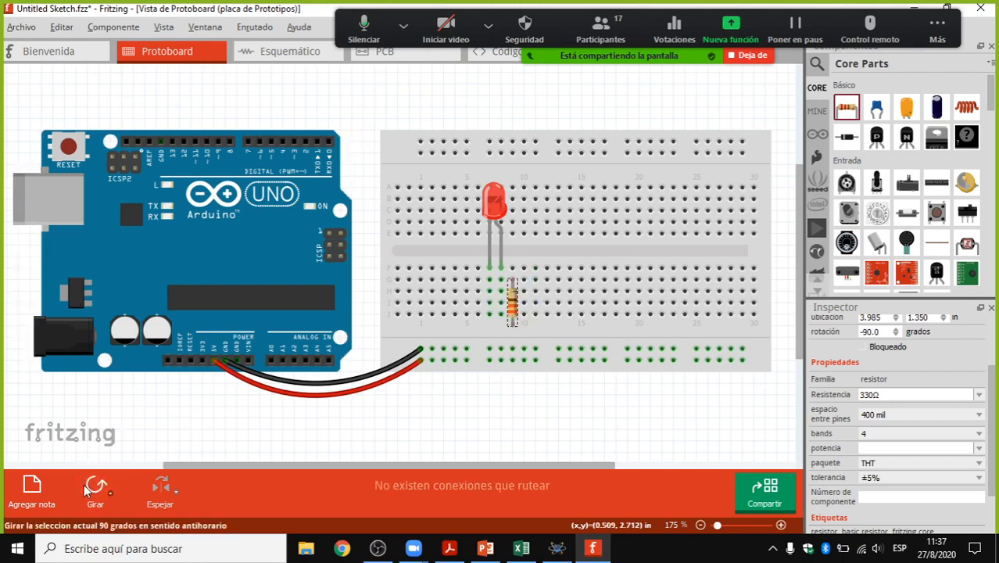
{"action": "left_click_drag", "start_coordinate": [516, 307], "coordinate": [492, 327]}
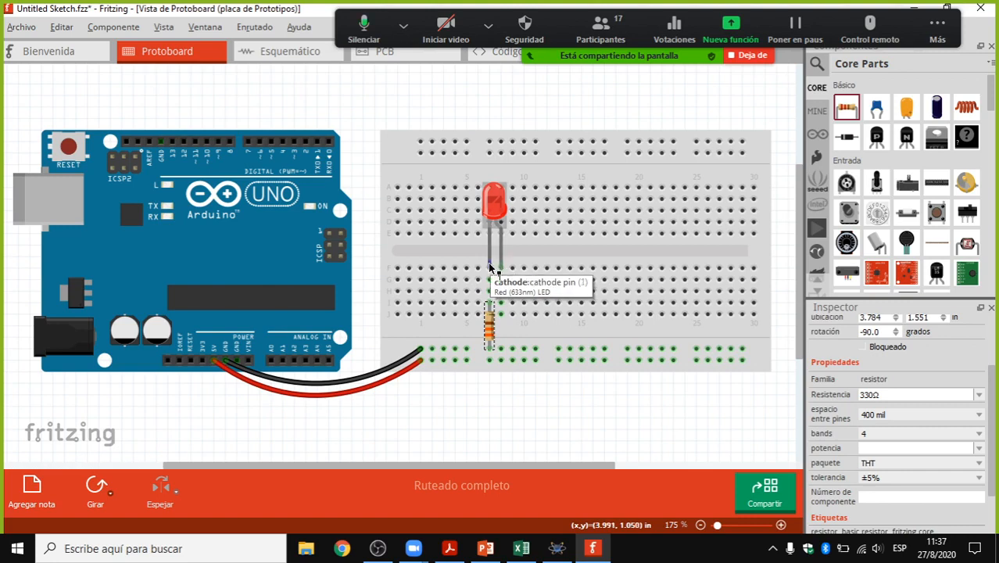
Step: Check the LED circuit in Proteus, and back in Fritzing wire the LED's anode column to the 5V rail row in red (rojo)
{"action": "left_click", "coordinate": [557, 548]}
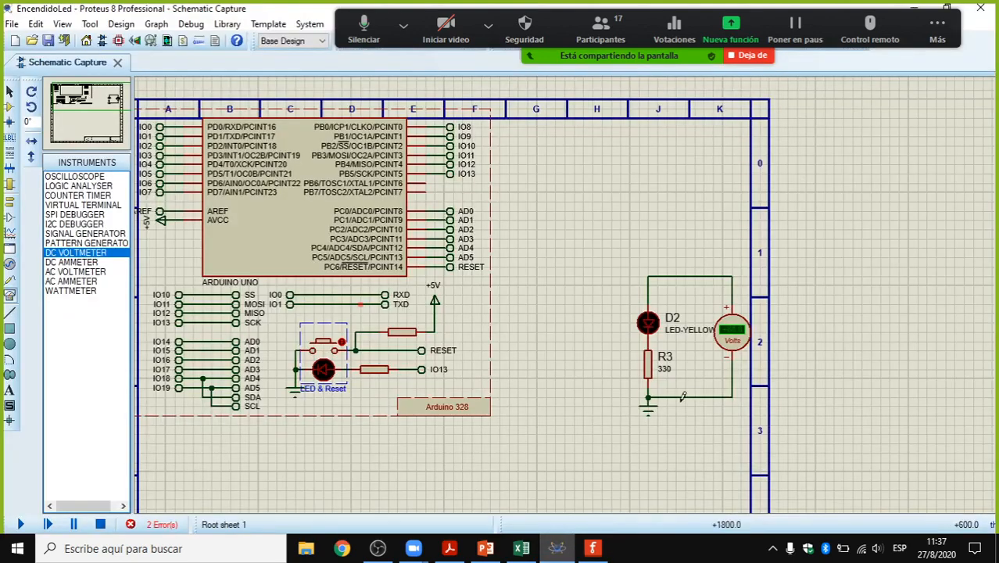
{"action": "left_click", "coordinate": [558, 543]}
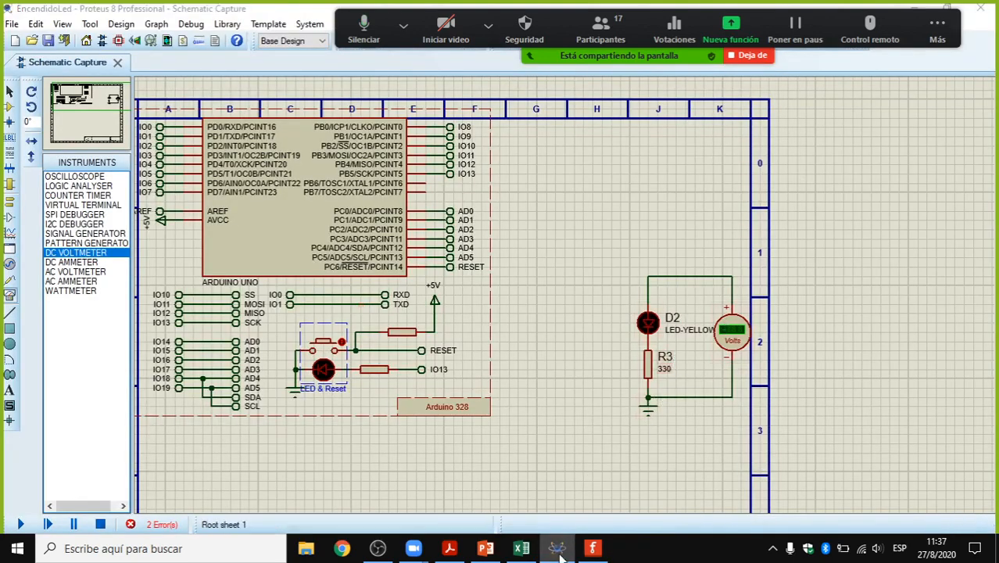
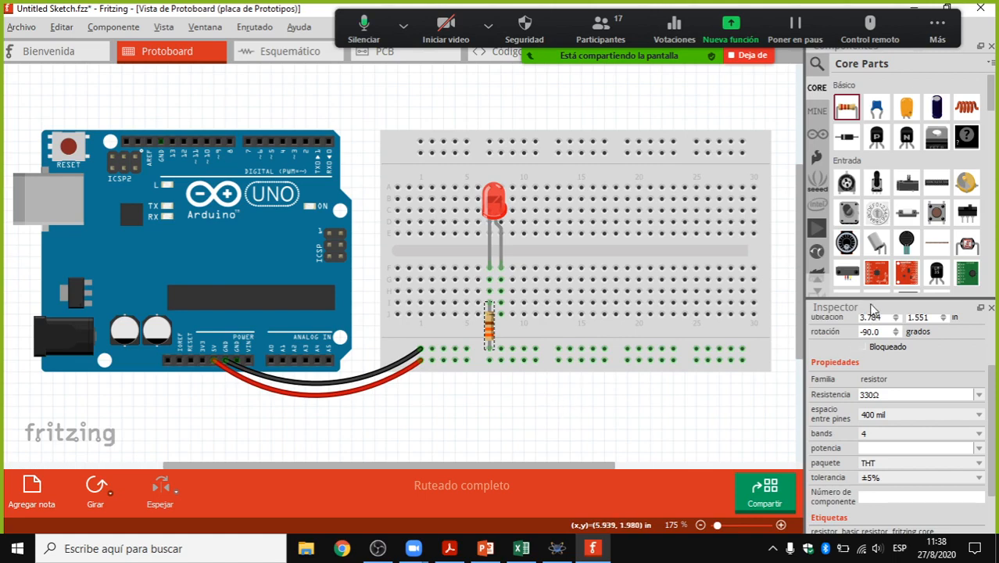
{"action": "left_click_drag", "start_coordinate": [502, 279], "coordinate": [502, 361]}
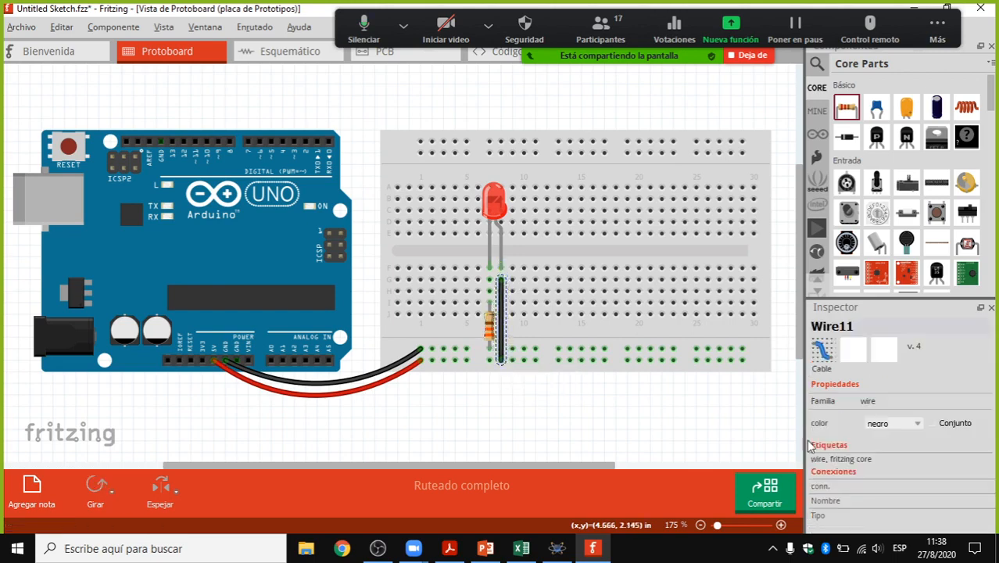
{"action": "left_click", "coordinate": [894, 423]}
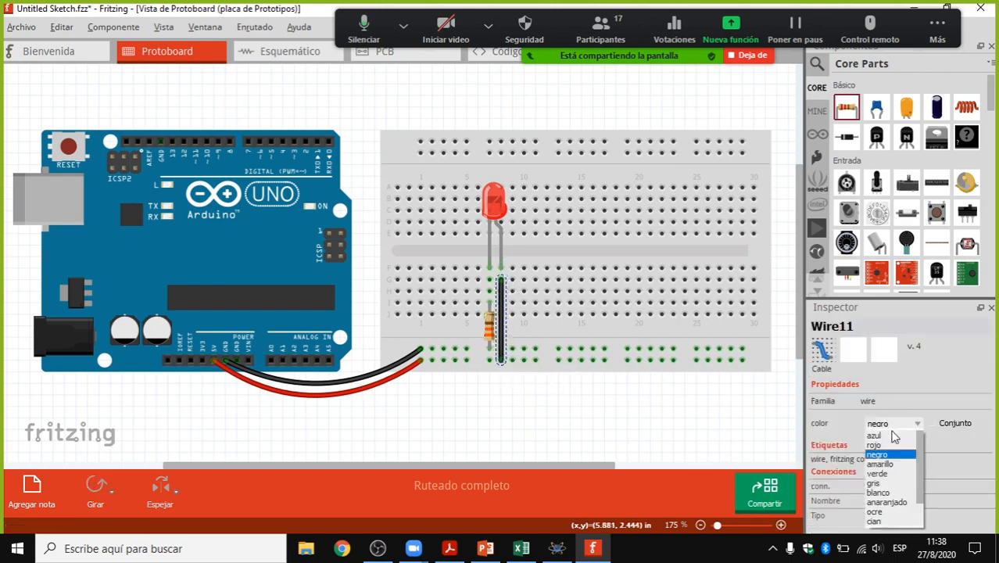
{"action": "left_click", "coordinate": [892, 444]}
{"action": "left_click", "coordinate": [529, 420]}
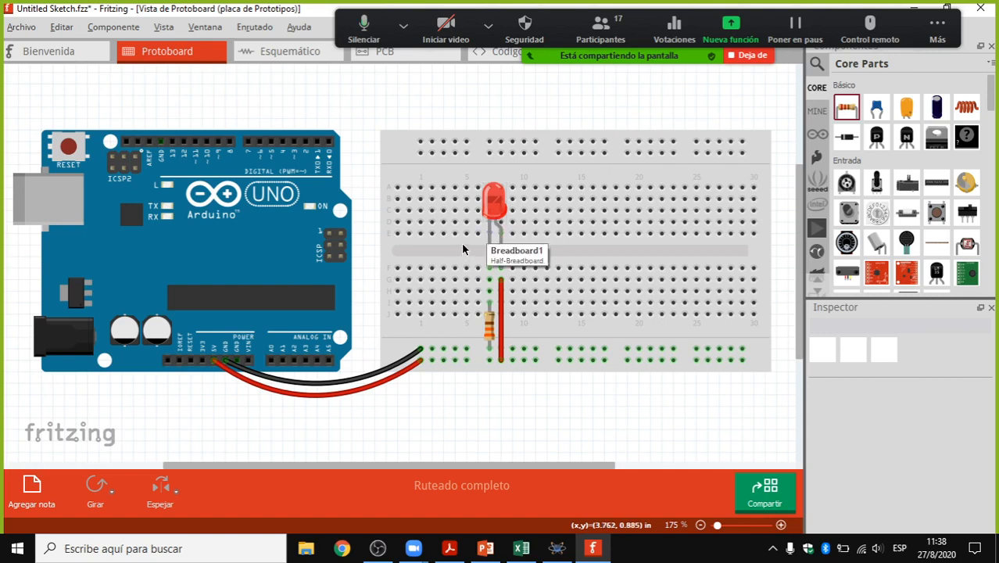
Step: Switch to the schematic view of the sketch
{"action": "left_click", "coordinate": [267, 57]}
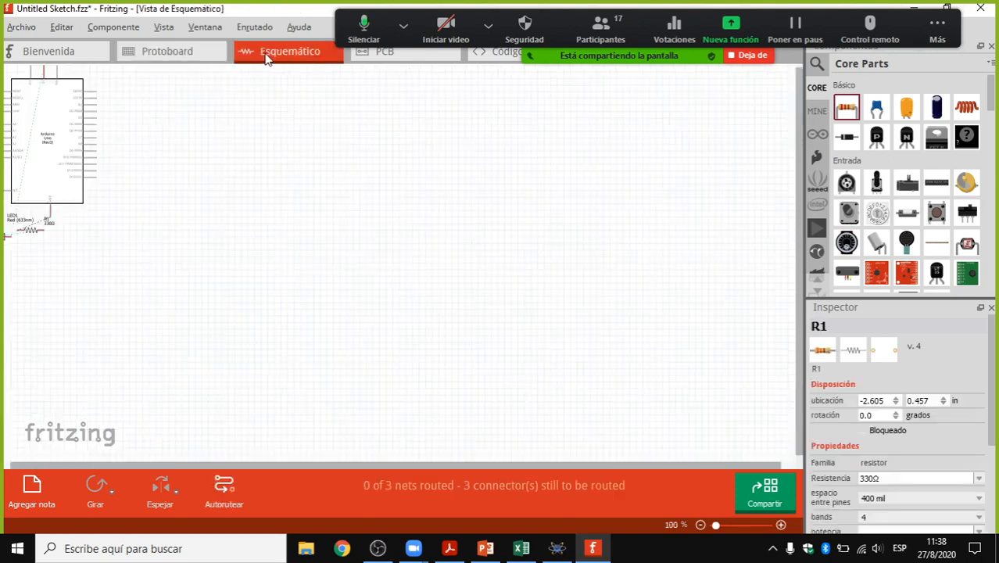
{"action": "scroll", "coordinate": [72, 184], "scroll_direction": "up", "scroll_amount": 2, "text": "ctrl"}
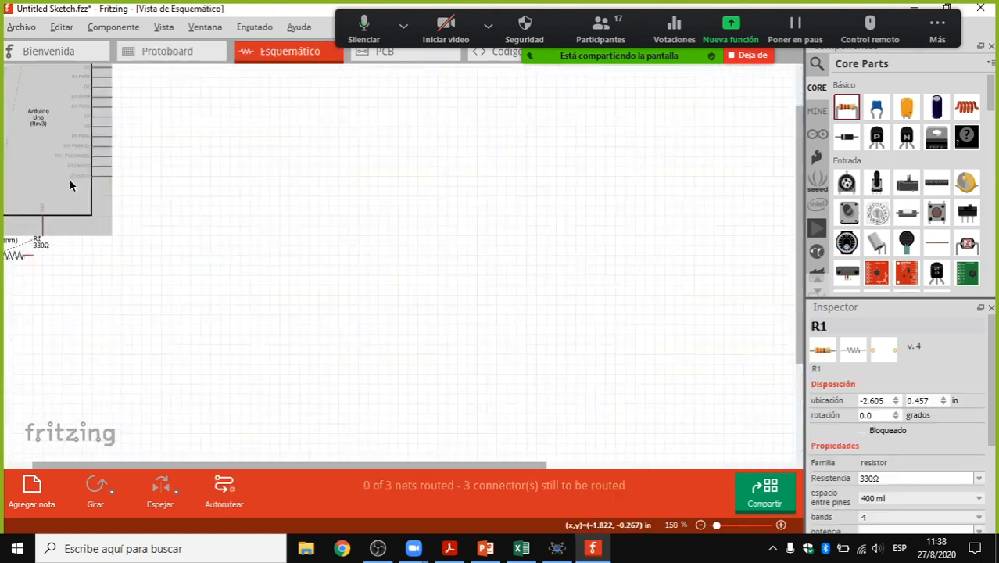
{"action": "scroll", "coordinate": [62, 190], "scroll_direction": "down", "scroll_amount": 2, "text": "ctrl"}
Step: Try to move the Arduino Uno, LED and resistor toward the middle of the schematic sheet, and undo the changes
{"action": "left_click_drag", "start_coordinate": [51, 178], "coordinate": [286, 228]}
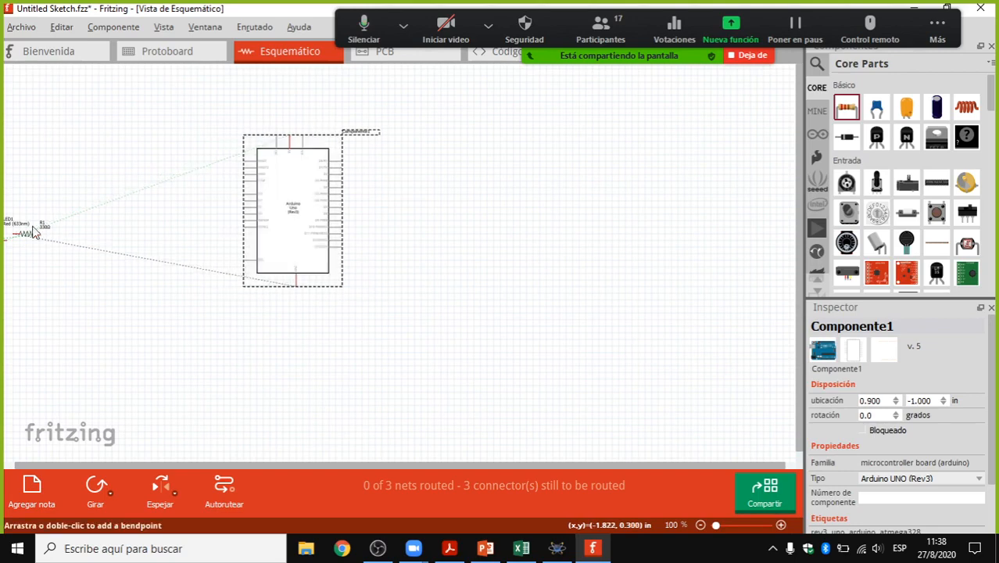
{"action": "left_click_drag", "start_coordinate": [54, 279], "coordinate": [423, 228]}
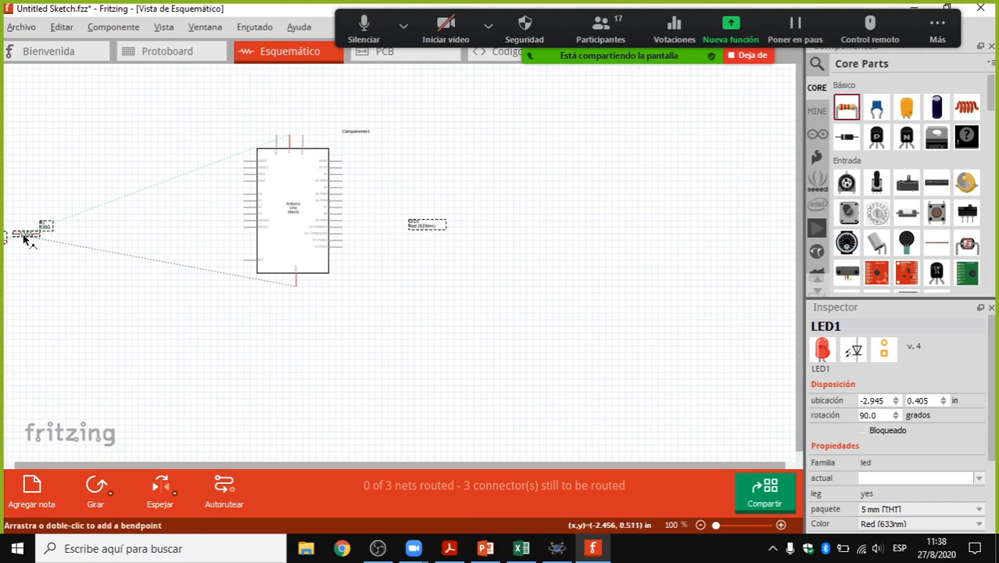
{"action": "left_click_drag", "start_coordinate": [26, 234], "coordinate": [408, 253]}
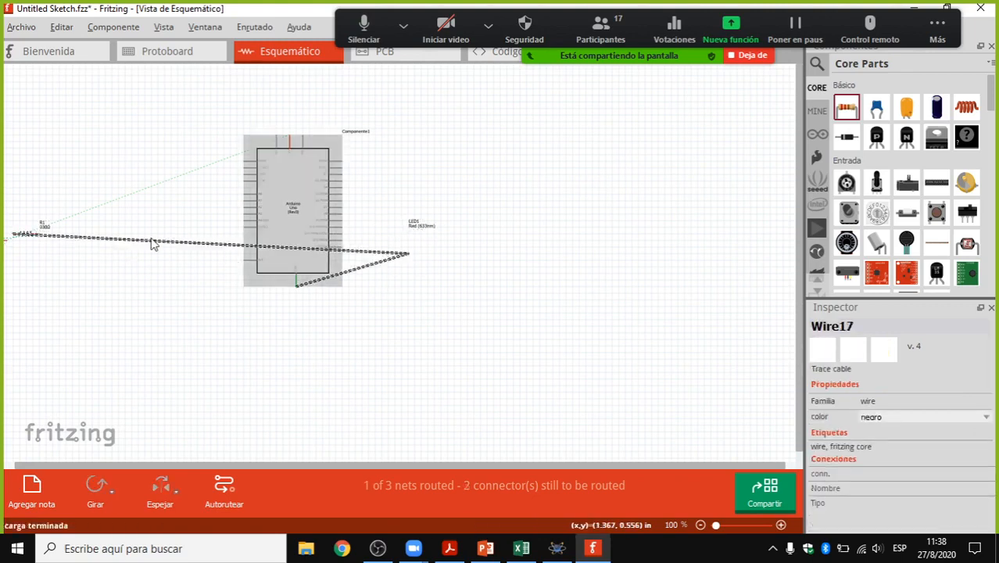
{"action": "left_click_drag", "start_coordinate": [45, 226], "coordinate": [411, 196]}
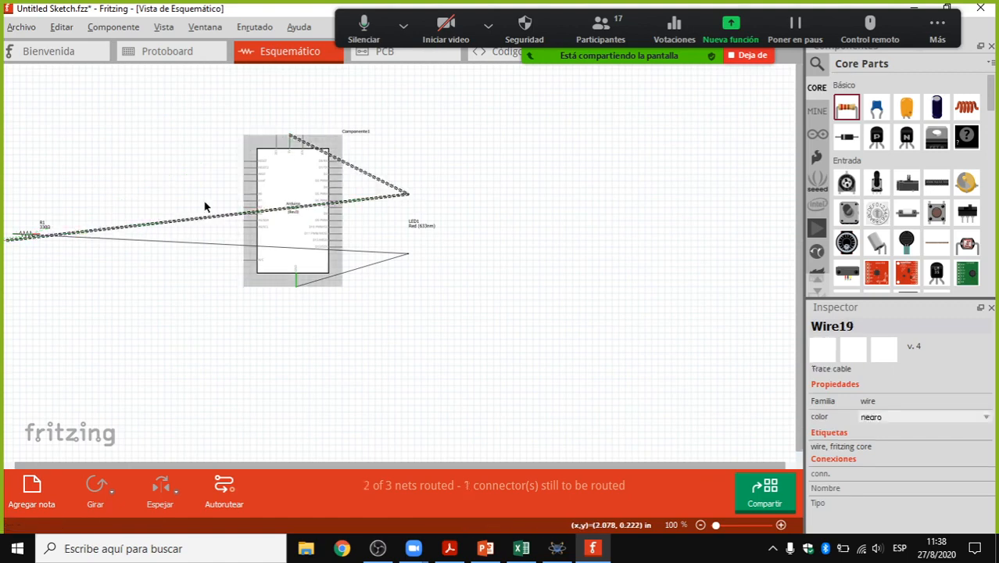
{"action": "scroll", "coordinate": [156, 211], "scroll_direction": "up", "scroll_amount": 1, "text": "ctrl"}
{"action": "scroll", "coordinate": [79, 227], "scroll_direction": "up", "scroll_amount": 2, "text": "ctrl"}
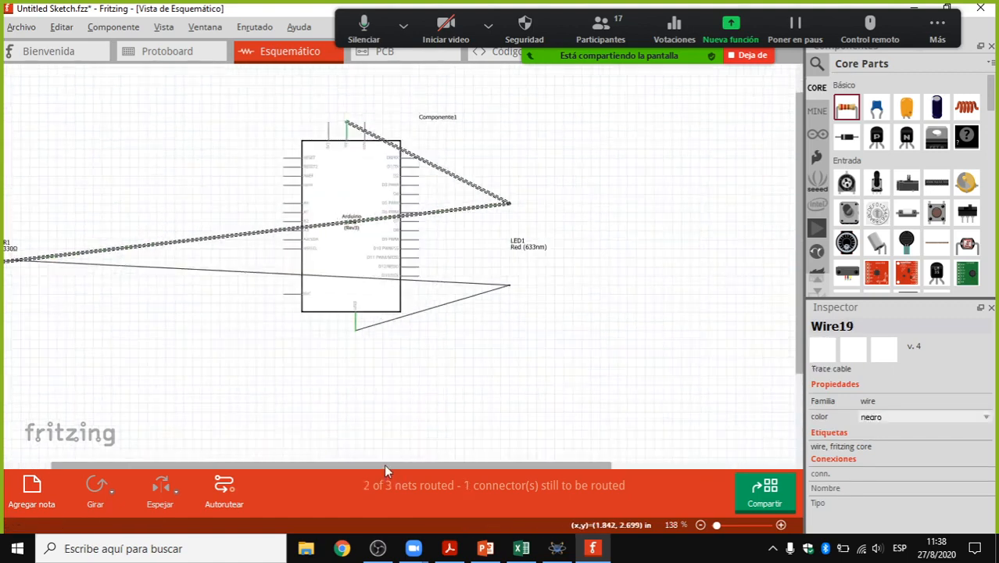
{"action": "key", "text": "ctrl+z"}
{"action": "key", "text": "ctrl+z"}
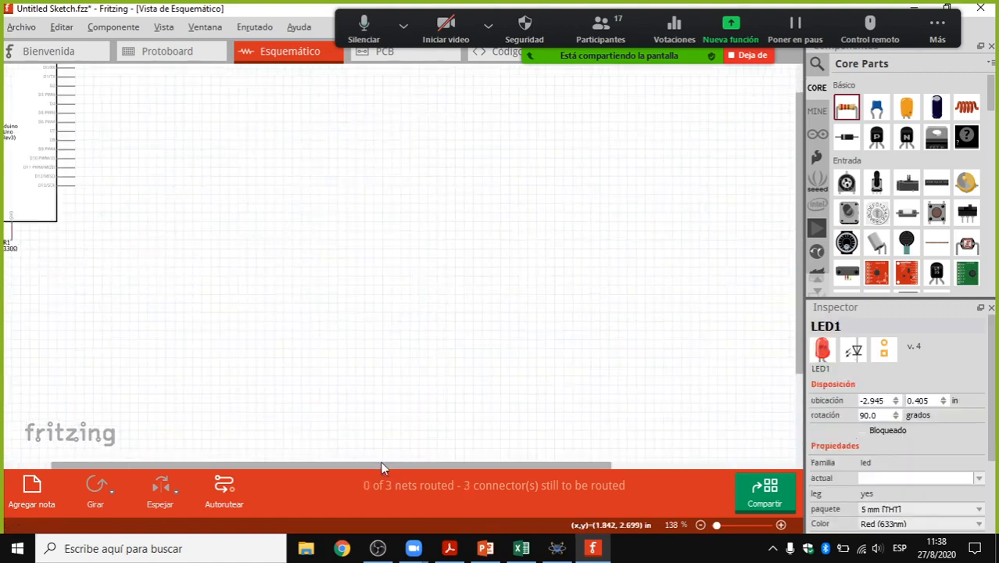
Step: Move the Arduino Uno symbol in the schematic to location -0.800, -1.700 in, away from the LED and resistor
{"action": "left_click_drag", "start_coordinate": [419, 467], "coordinate": [275, 456]}
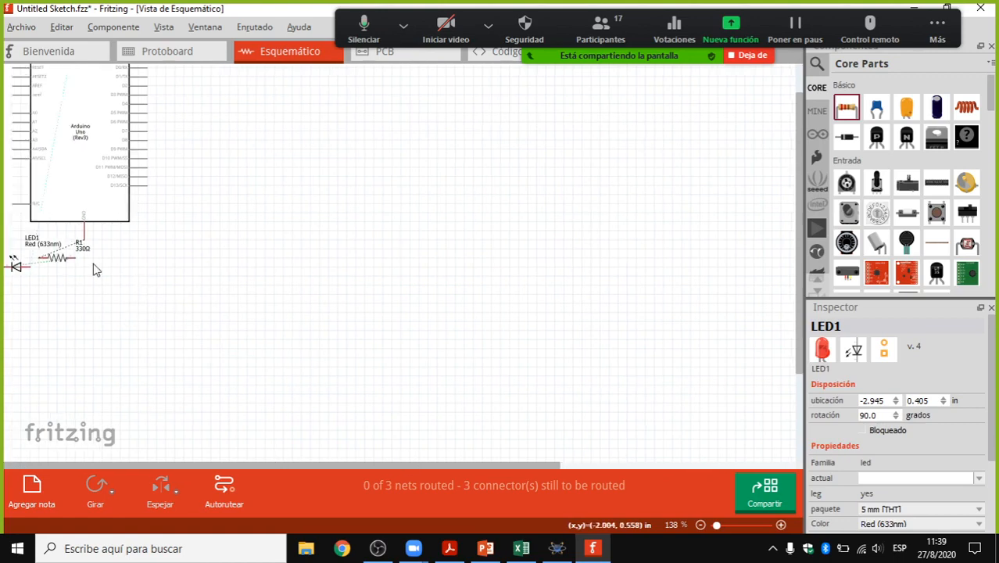
{"action": "scroll", "coordinate": [86, 227], "scroll_direction": "up", "scroll_amount": 2, "text": "ctrl"}
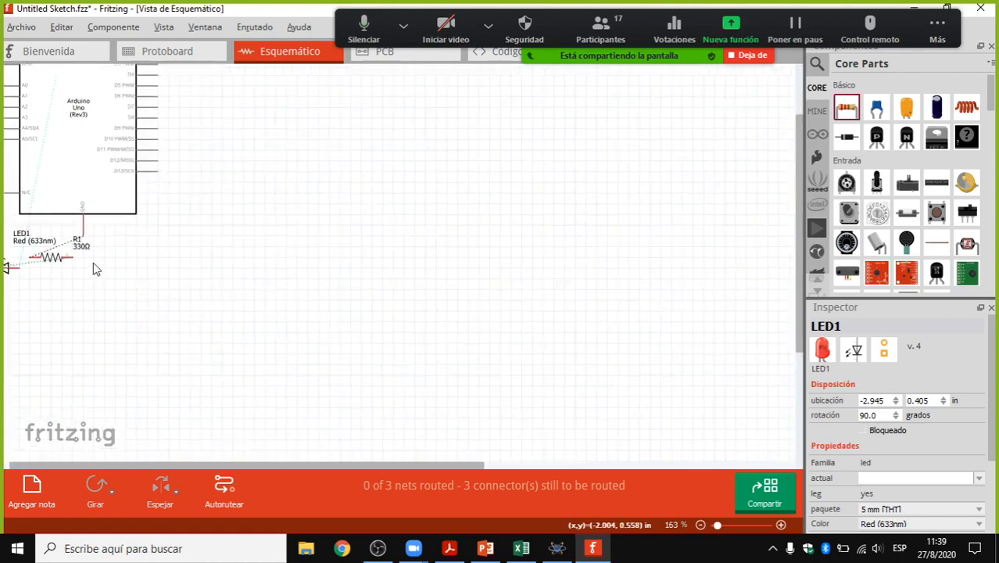
{"action": "scroll", "coordinate": [64, 135], "scroll_direction": "down", "scroll_amount": 2, "text": "ctrl"}
{"action": "left_click", "coordinate": [63, 122]}
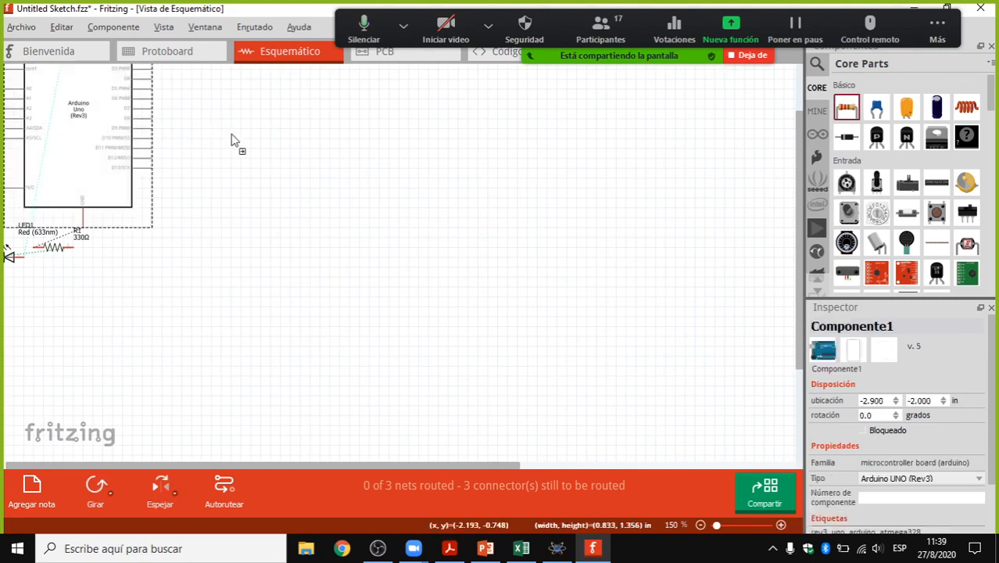
{"action": "left_click_drag", "start_coordinate": [230, 139], "coordinate": [272, 163]}
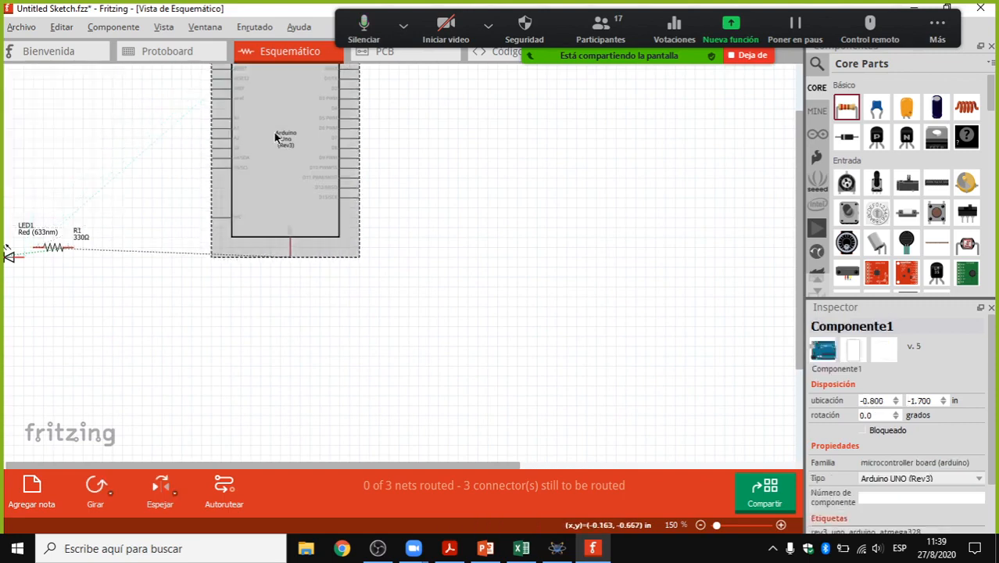
Step: Try to move the resistor and LED closer to the Arduino Uno, and undo the unintended traces
{"action": "scroll", "coordinate": [276, 138], "scroll_direction": "down", "scroll_amount": 1}
{"action": "scroll", "coordinate": [324, 127], "scroll_direction": "up", "scroll_amount": 1}
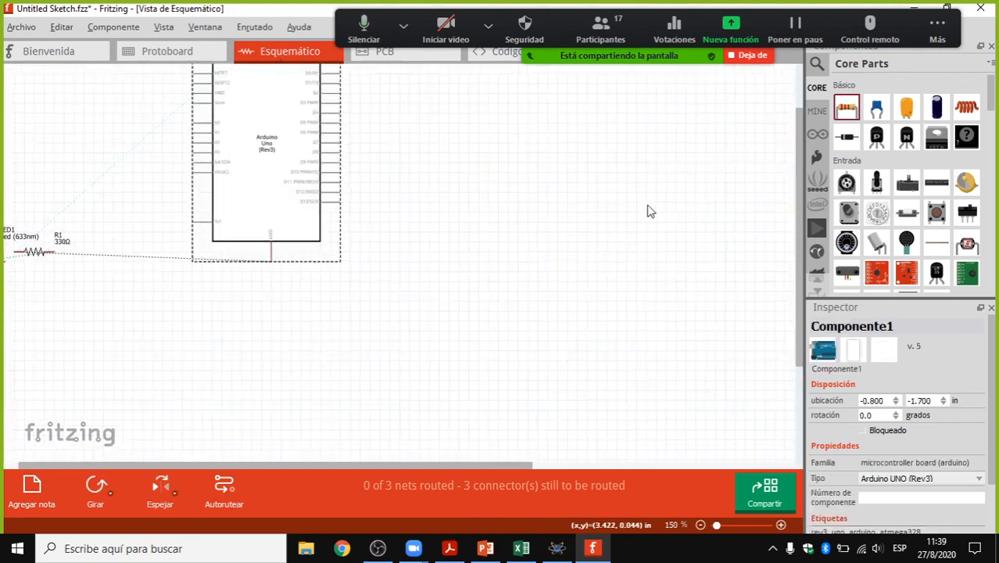
{"action": "scroll", "coordinate": [617, 156], "scroll_direction": "up", "scroll_amount": 2}
{"action": "scroll", "coordinate": [272, 119], "scroll_direction": "up", "scroll_amount": 1}
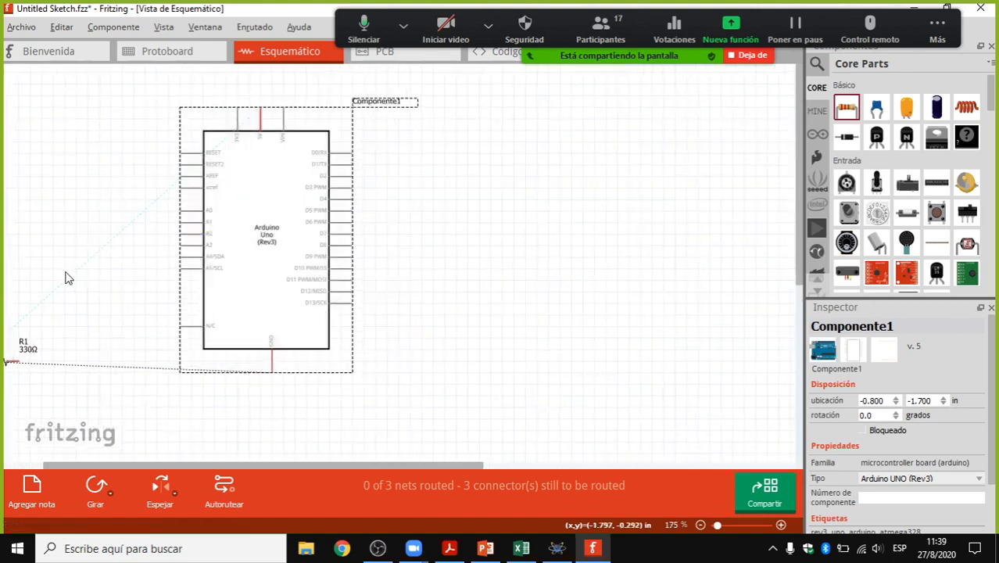
{"action": "scroll", "coordinate": [67, 280], "scroll_direction": "down", "scroll_amount": 1}
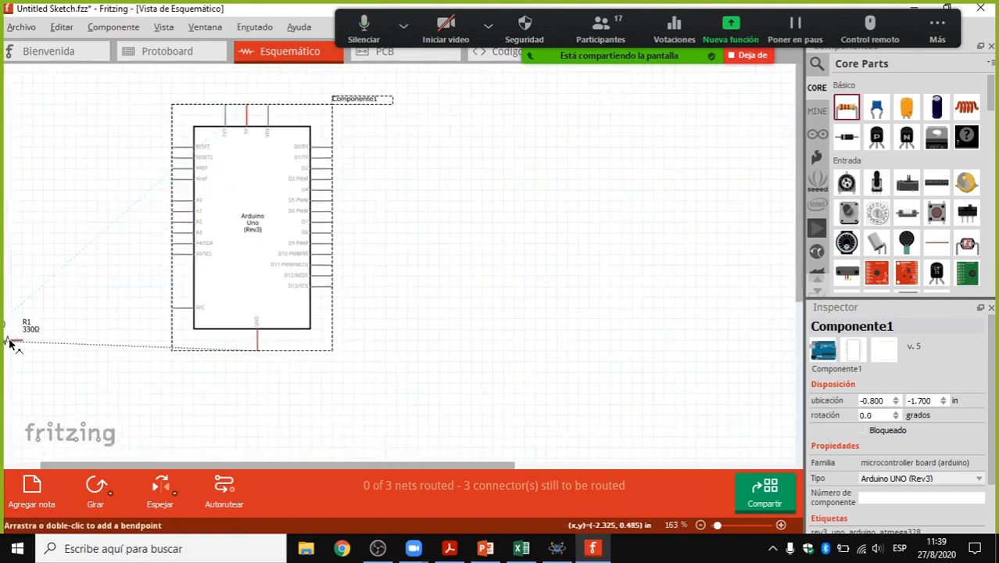
{"action": "left_click_drag", "start_coordinate": [9, 341], "coordinate": [87, 329]}
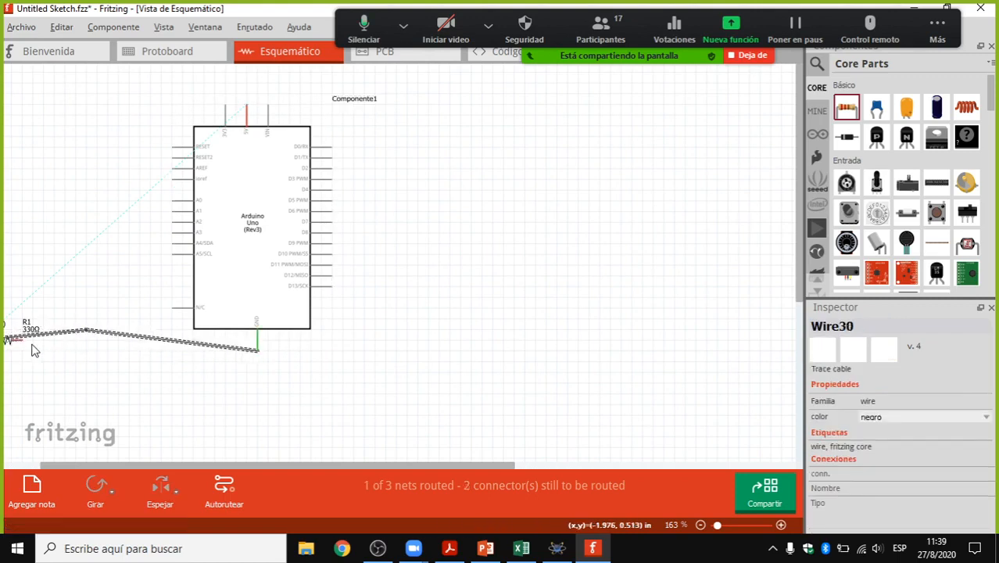
{"action": "key", "text": "ctrl+z"}
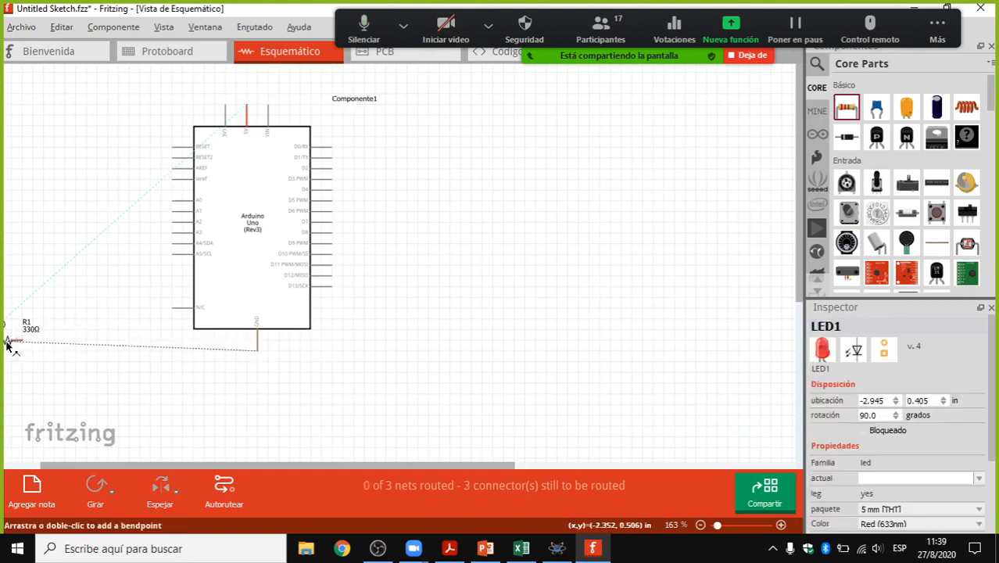
{"action": "left_click", "coordinate": [10, 342]}
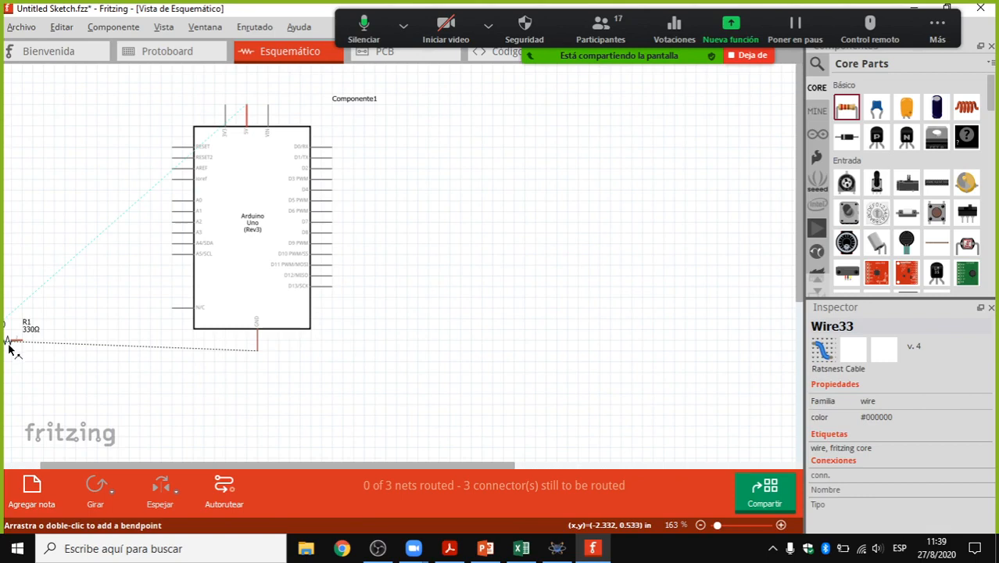
{"action": "scroll", "coordinate": [10, 344], "scroll_direction": "up", "scroll_amount": 2, "text": "ctrl"}
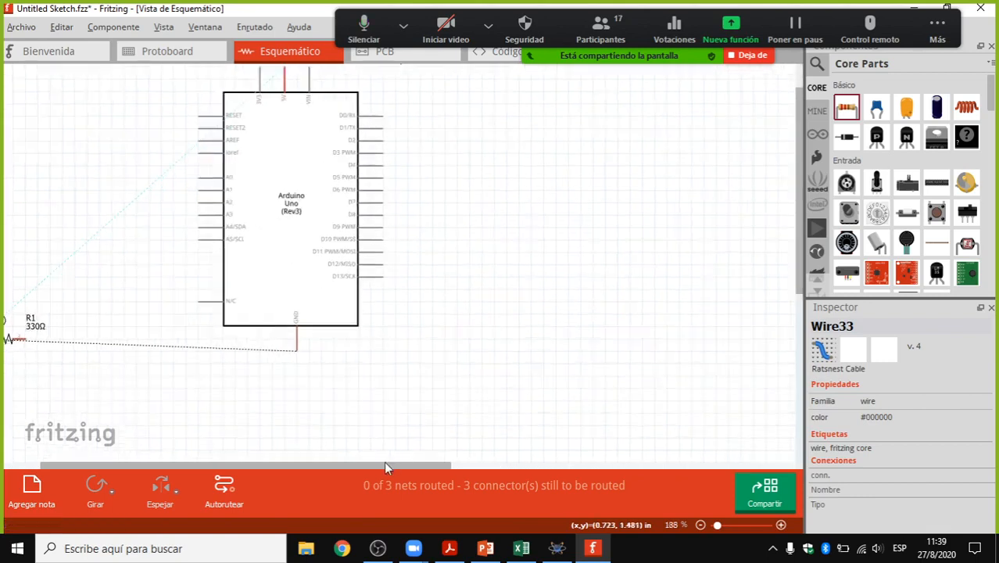
{"action": "left_click_drag", "start_coordinate": [384, 463], "coordinate": [273, 453]}
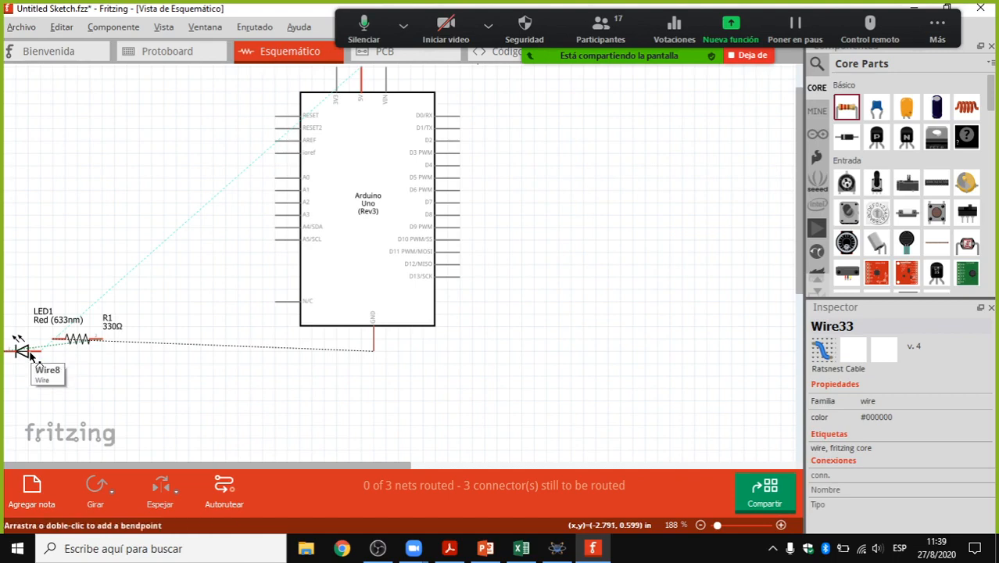
{"action": "left_click_drag", "start_coordinate": [29, 356], "coordinate": [89, 263]}
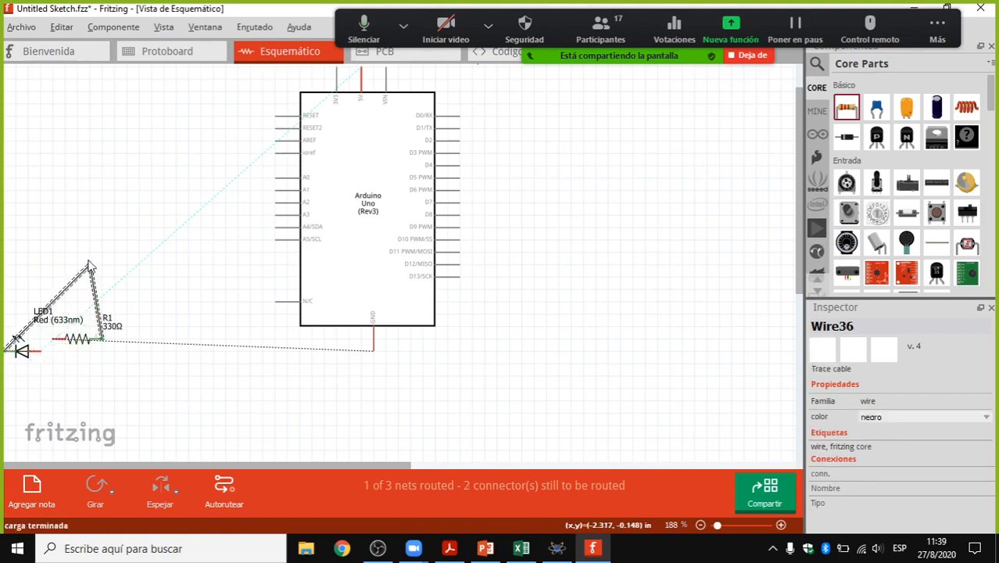
{"action": "key", "text": "ctrl+z"}
Step: Move the LED to location -2.045, -0.895 in beside the Arduino Uno and rotate it to 0°
{"action": "left_click", "coordinate": [27, 354]}
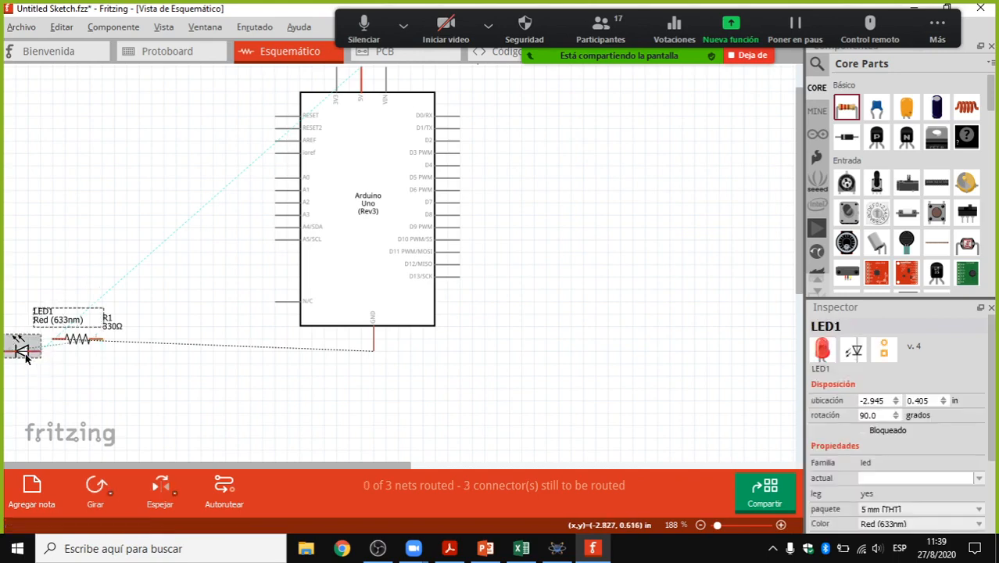
{"action": "left_click_drag", "start_coordinate": [23, 356], "coordinate": [130, 208]}
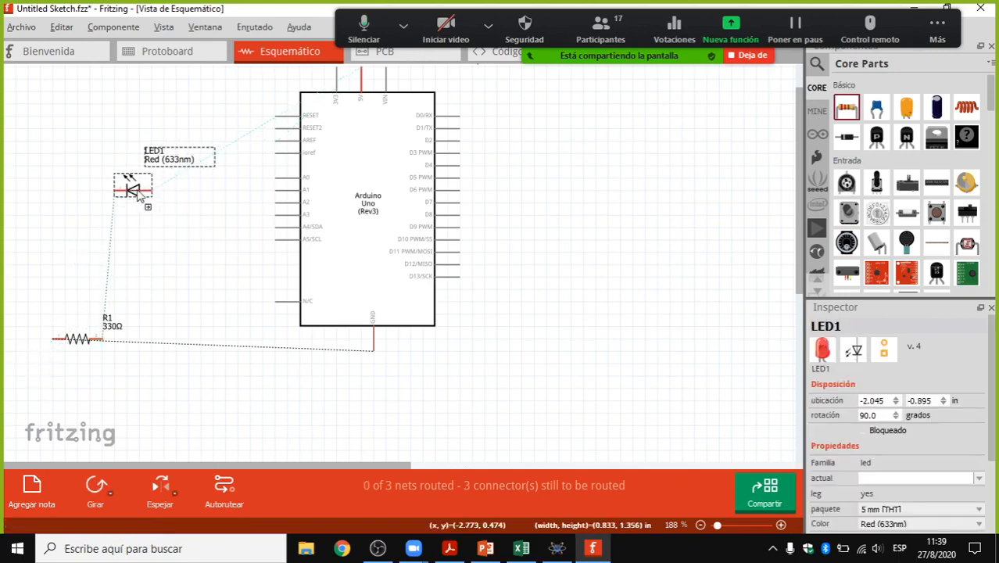
{"action": "left_click", "coordinate": [93, 489]}
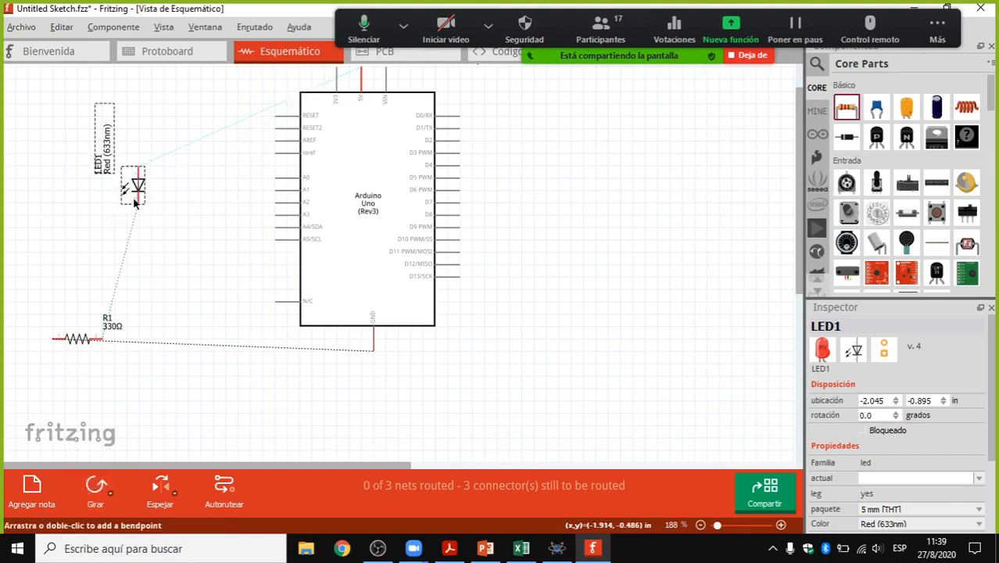
Step: Move the 330Ω resistor directly below the LED, at -2.105, -0.043 in, and rotate it to -90°
{"action": "left_click", "coordinate": [78, 339]}
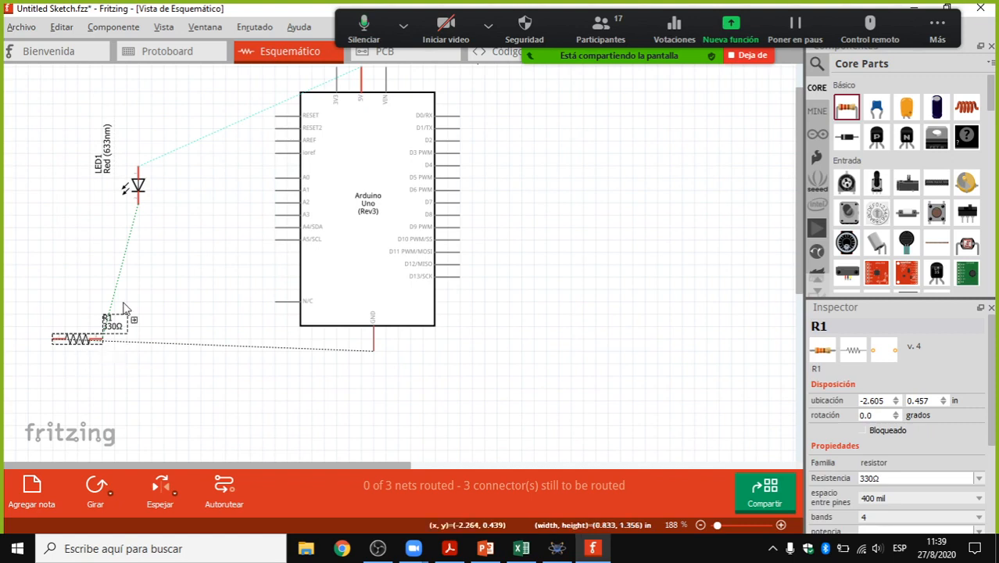
{"action": "left_click_drag", "start_coordinate": [79, 340], "coordinate": [142, 278]}
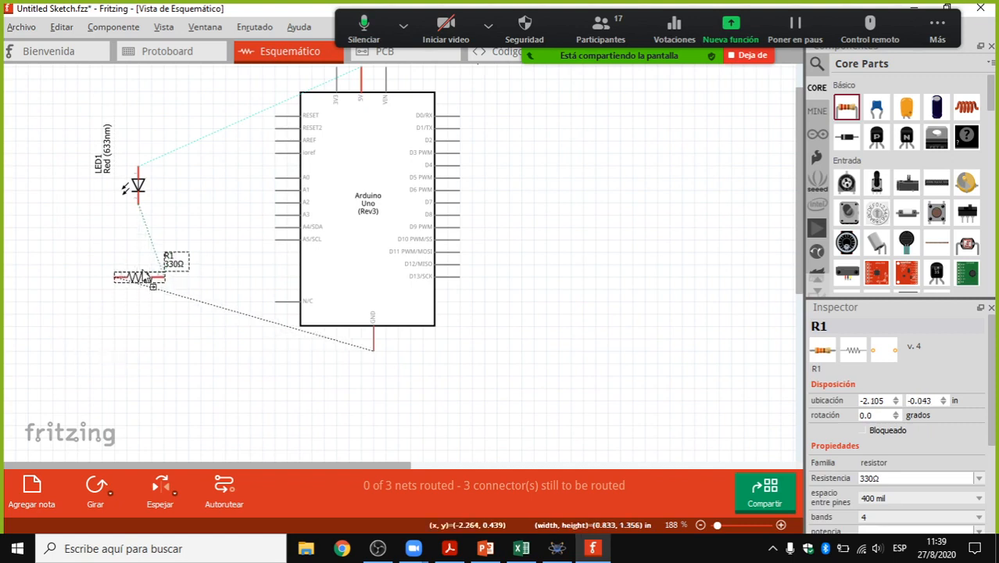
{"action": "left_click", "coordinate": [88, 497]}
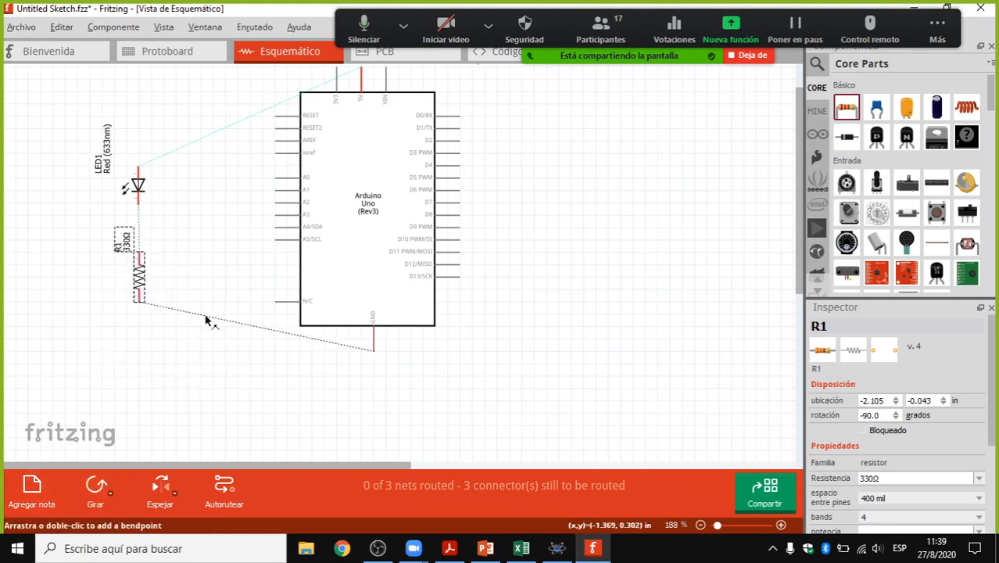
Step: Route right-angled traces from the resistor's lower lead to the Arduino's GND pin and from the LED's anode to its 5V pin
{"action": "mouse_move", "coordinate": [204, 316]}
{"action": "left_mouse_down"}
{"action": "mouse_move", "coordinate": [191, 335]}
{"action": "mouse_move", "coordinate": [138, 351]}
{"action": "left_mouse_up"}
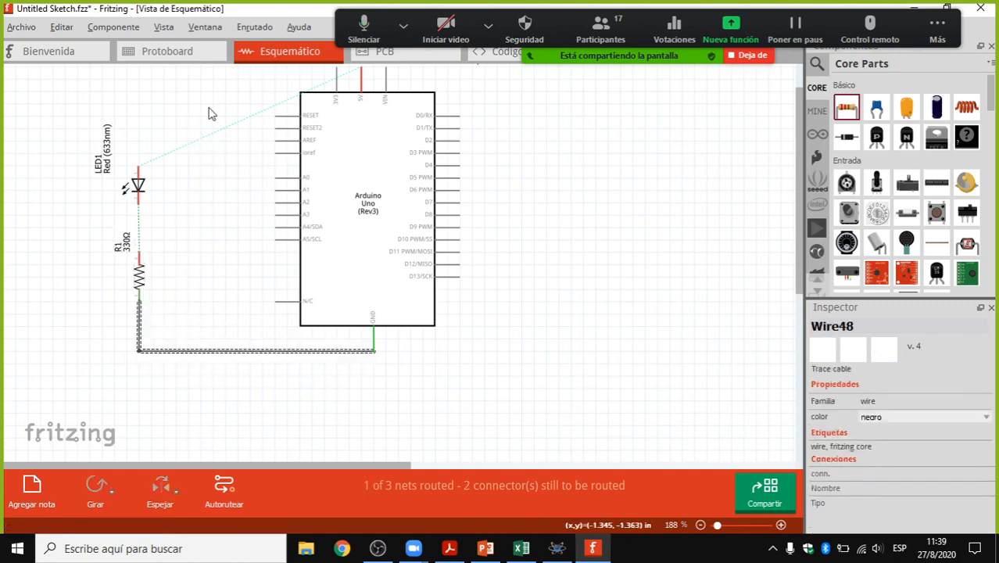
{"action": "scroll", "coordinate": [223, 96], "scroll_direction": "down", "scroll_amount": 1, "text": "ctrl"}
{"action": "scroll", "coordinate": [235, 88], "scroll_direction": "up", "scroll_amount": 1, "text": "ctrl"}
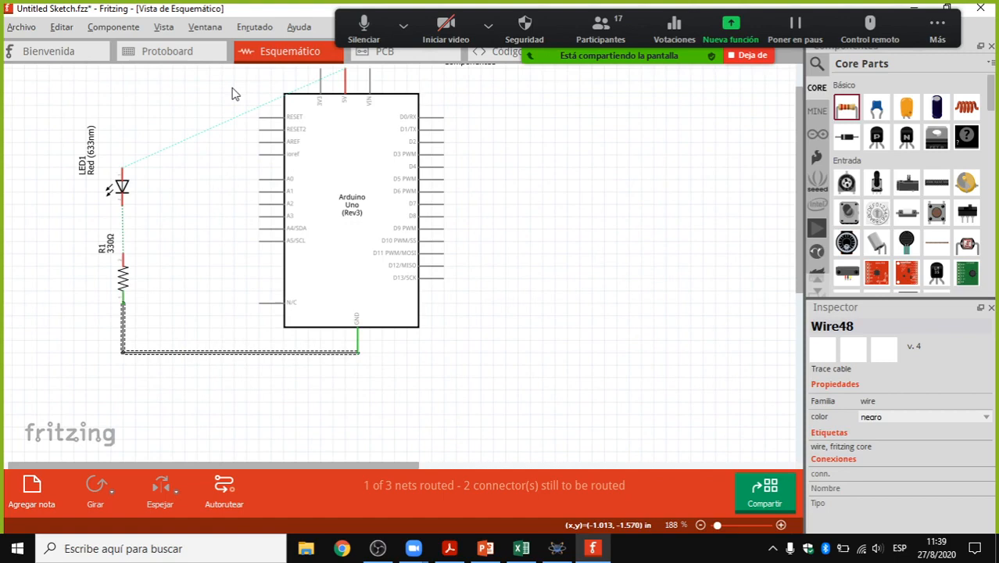
{"action": "left_click", "coordinate": [212, 130]}
{"action": "left_click_drag", "start_coordinate": [179, 116], "coordinate": [122, 70]}
{"action": "left_click", "coordinate": [542, 289]}
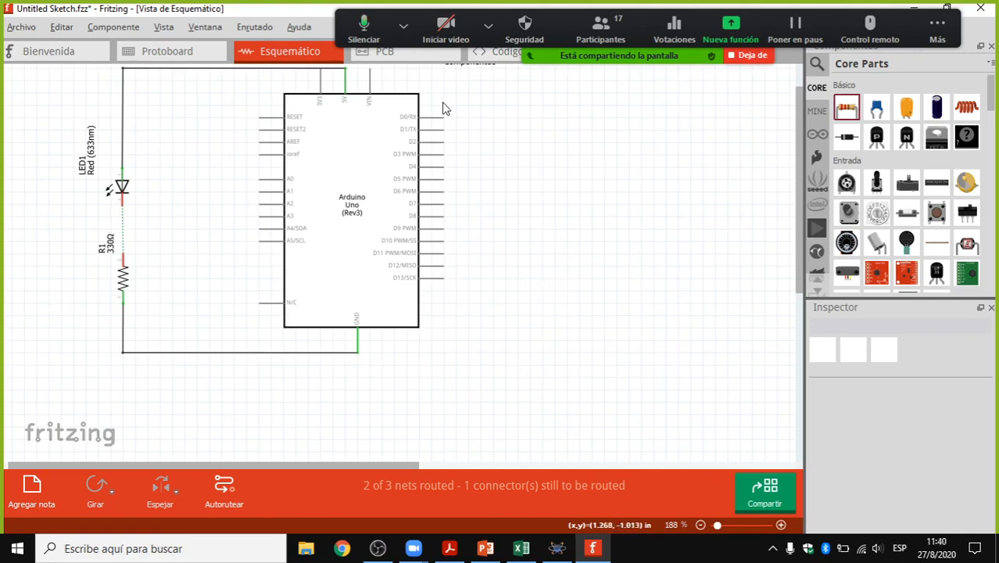
{"action": "scroll", "coordinate": [441, 189], "scroll_direction": "down", "scroll_amount": 2, "text": "ctrl"}
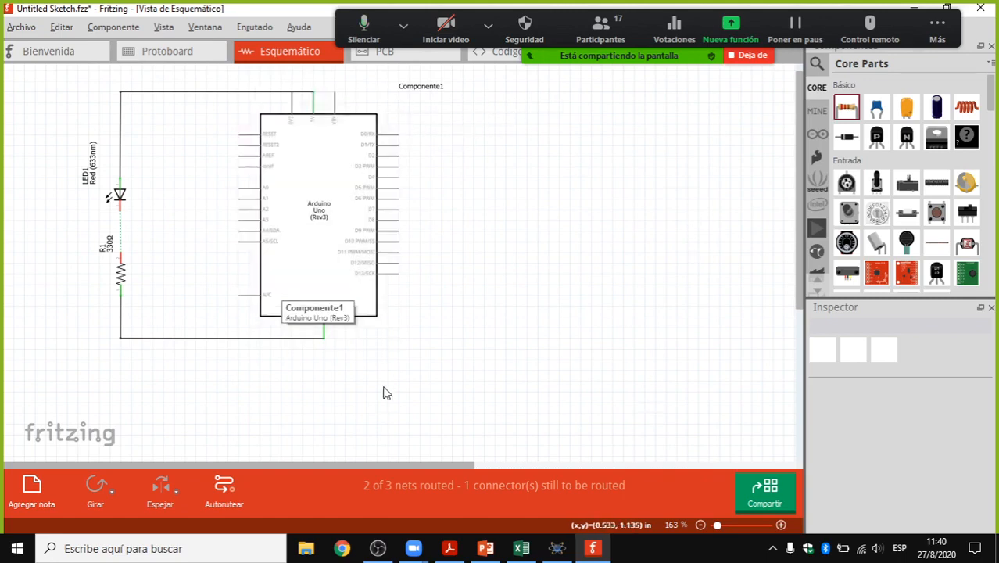
{"action": "left_click", "coordinate": [21, 26]}
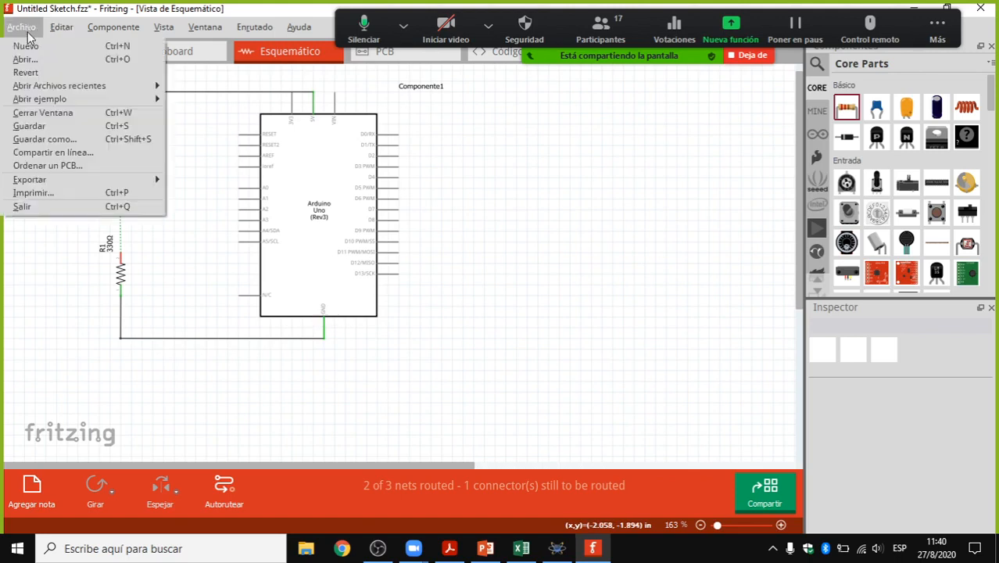
{"action": "mouse_move", "coordinate": [55, 175]}
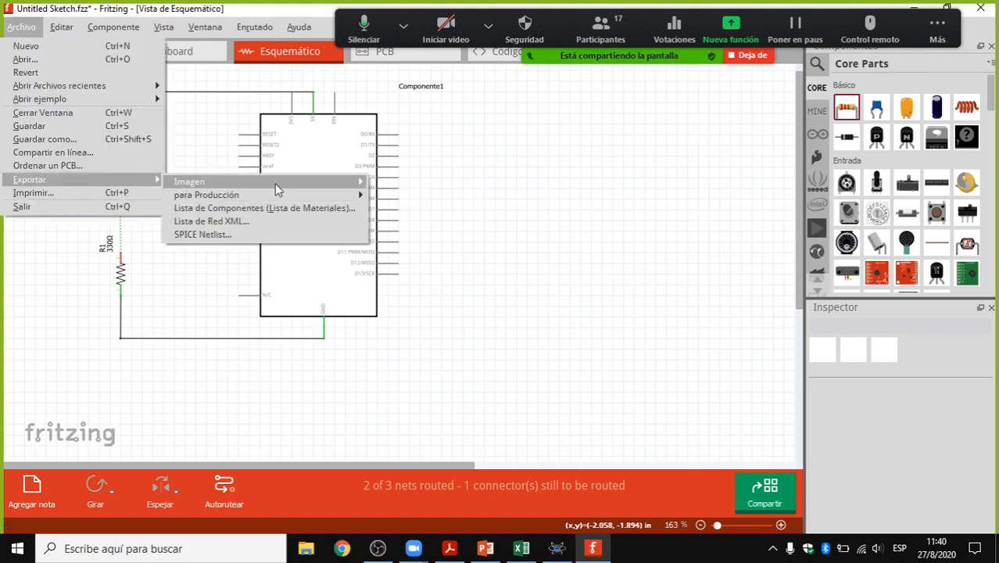
{"action": "mouse_move", "coordinate": [279, 184]}
{"action": "left_click", "coordinate": [543, 366]}
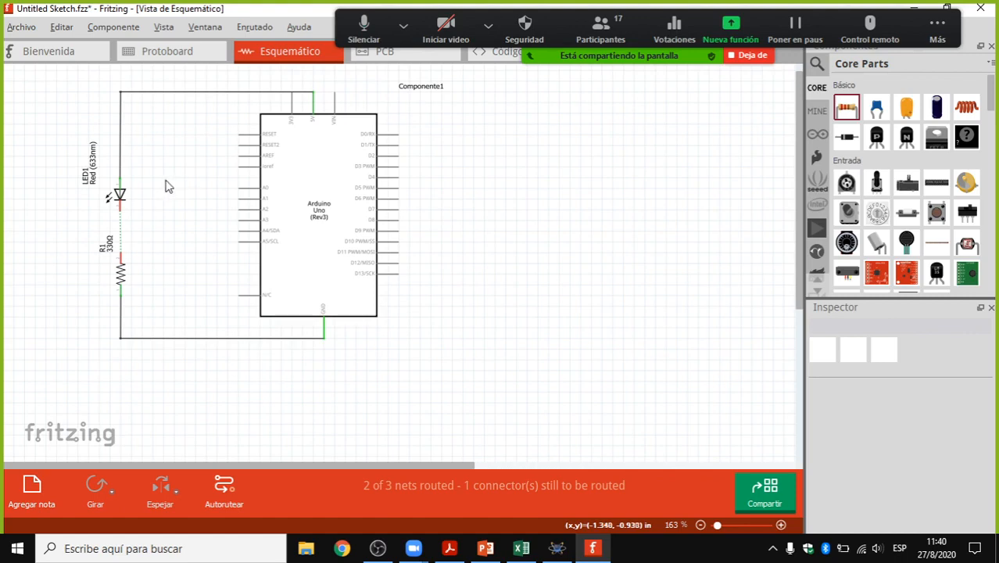
Step: Compare the breadboard view of the LED circuit with its schematic view, and return to the breadboard view
{"action": "left_click", "coordinate": [162, 55]}
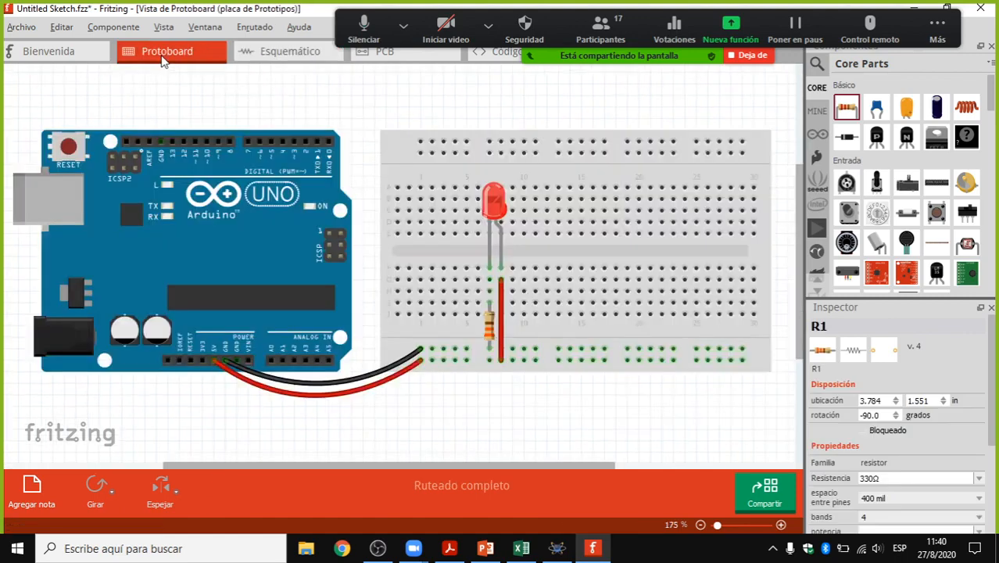
{"action": "left_click", "coordinate": [258, 57]}
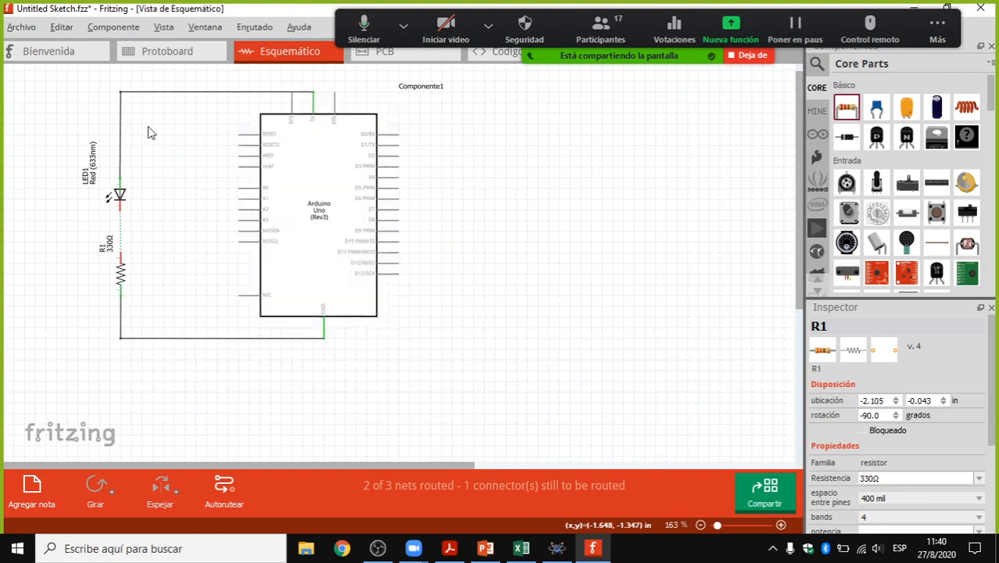
{"action": "left_click", "coordinate": [187, 55]}
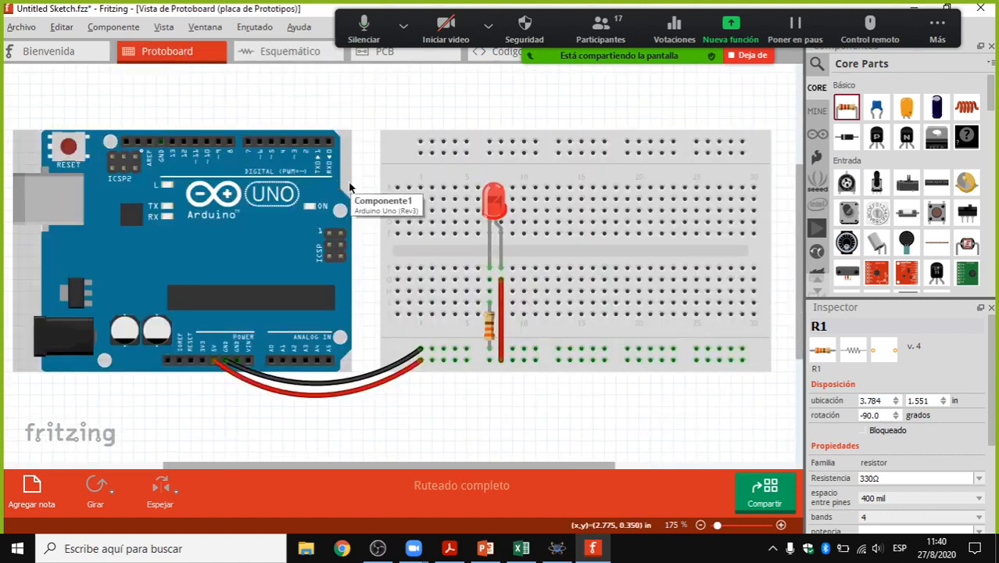
Step: Switch to Proteus and examine the LED, 330 ohm resistor and voltmeter circuit together with the Arduino Uno pins
{"action": "left_click", "coordinate": [558, 549]}
{"action": "scroll", "coordinate": [640, 184], "scroll_direction": "up", "scroll_amount": 2}
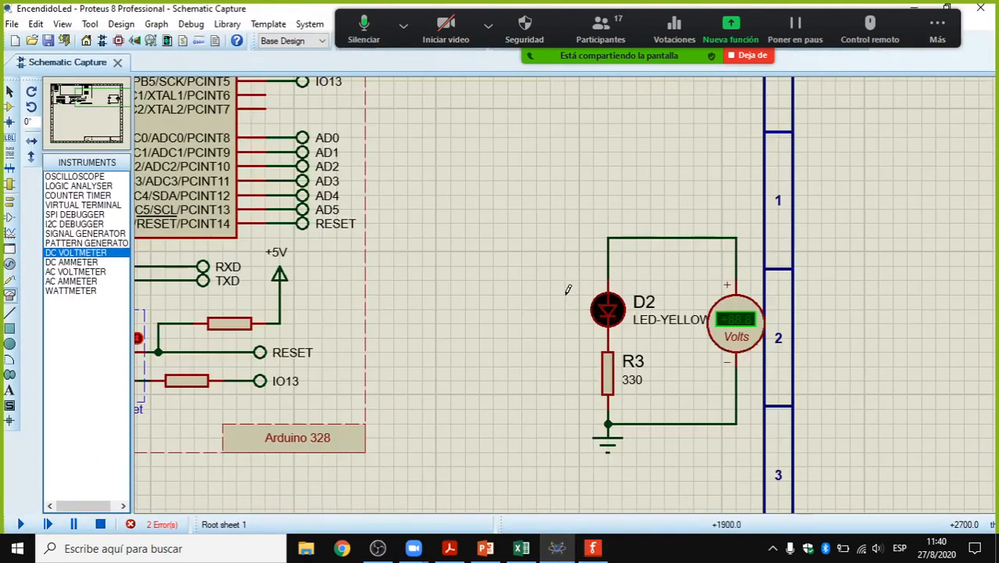
{"action": "scroll", "coordinate": [586, 309], "scroll_direction": "down", "scroll_amount": 1}
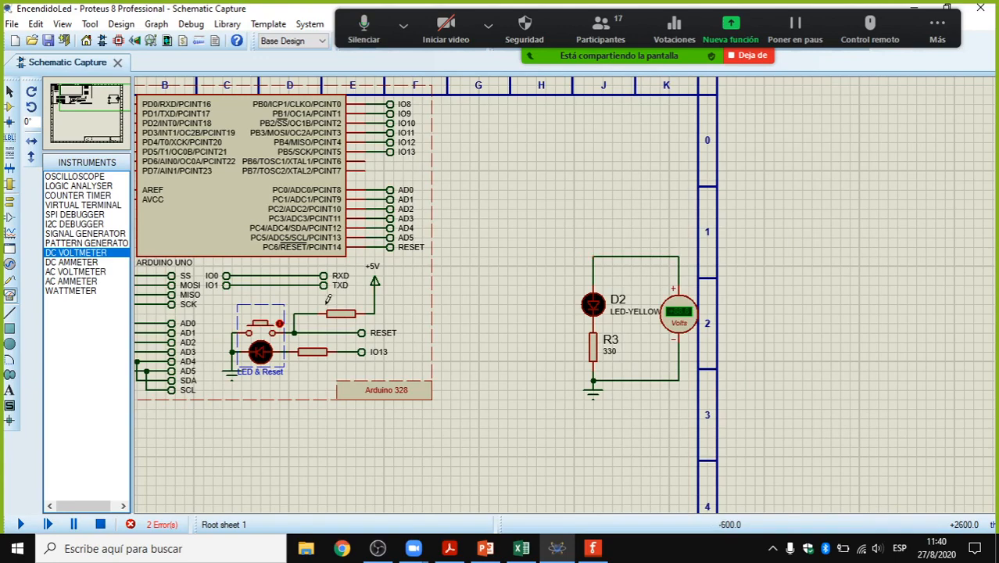
{"action": "scroll", "coordinate": [361, 291], "scroll_direction": "down", "scroll_amount": 1}
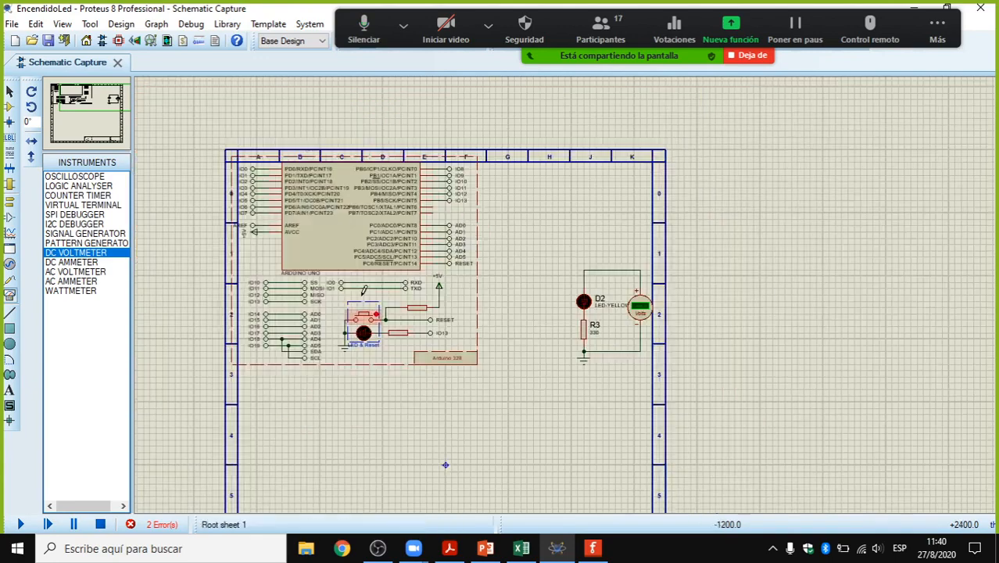
{"action": "scroll", "coordinate": [245, 224], "scroll_direction": "up", "scroll_amount": 2}
{"action": "scroll", "coordinate": [567, 292], "scroll_direction": "up", "scroll_amount": 1}
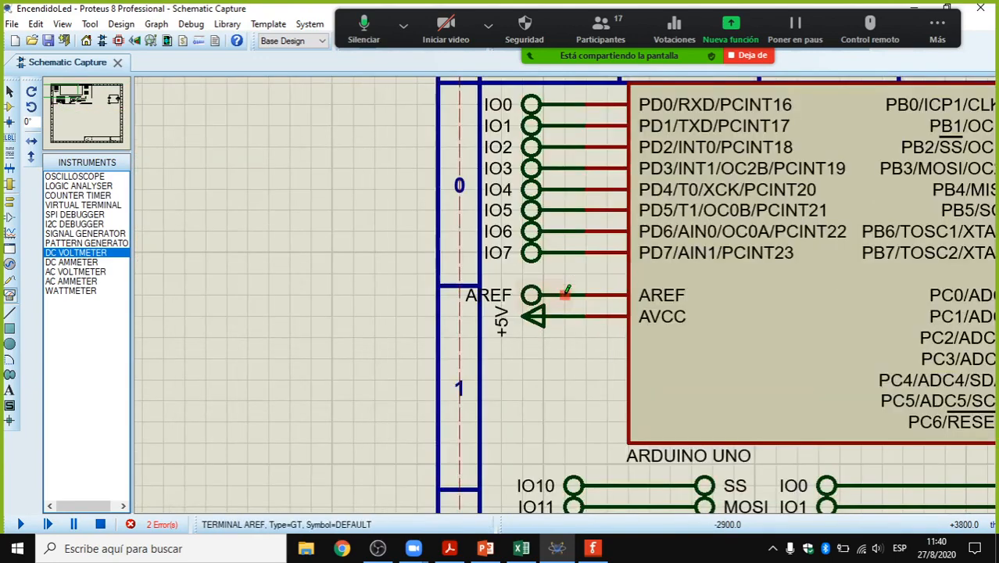
{"action": "scroll", "coordinate": [567, 292], "scroll_direction": "down", "scroll_amount": 2}
{"action": "scroll", "coordinate": [755, 328], "scroll_direction": "down", "scroll_amount": 1}
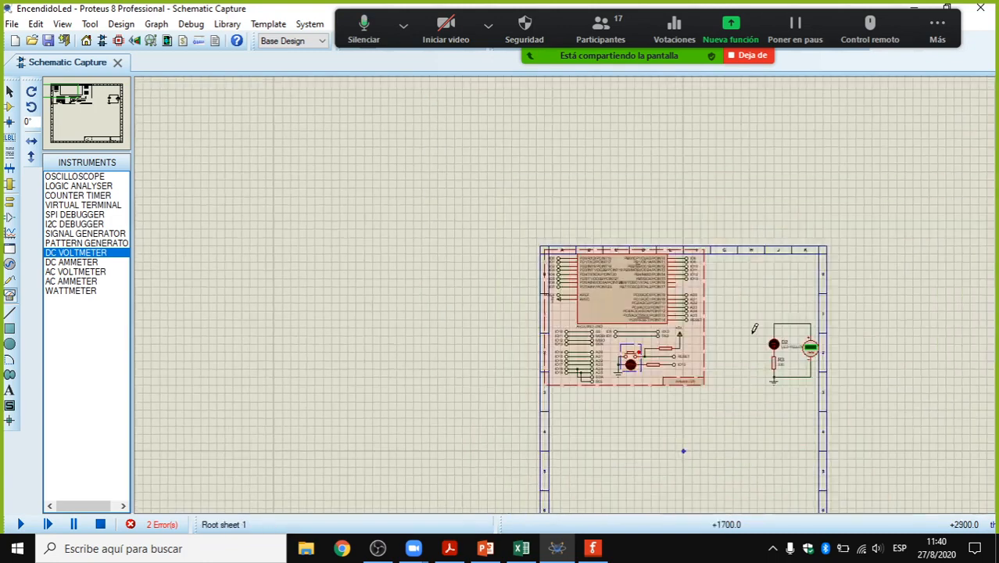
{"action": "scroll", "coordinate": [752, 329], "scroll_direction": "up", "scroll_amount": 2}
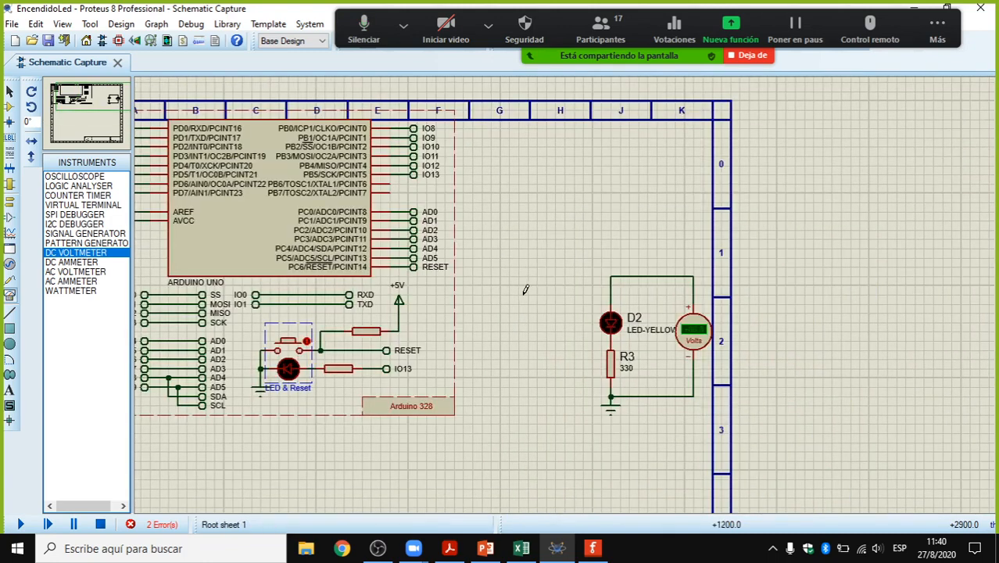
Step: Switch to Fritzing and delete the red wire between the LED's anode column and the breadboard's power rail
{"action": "key", "text": "alt+Tab"}
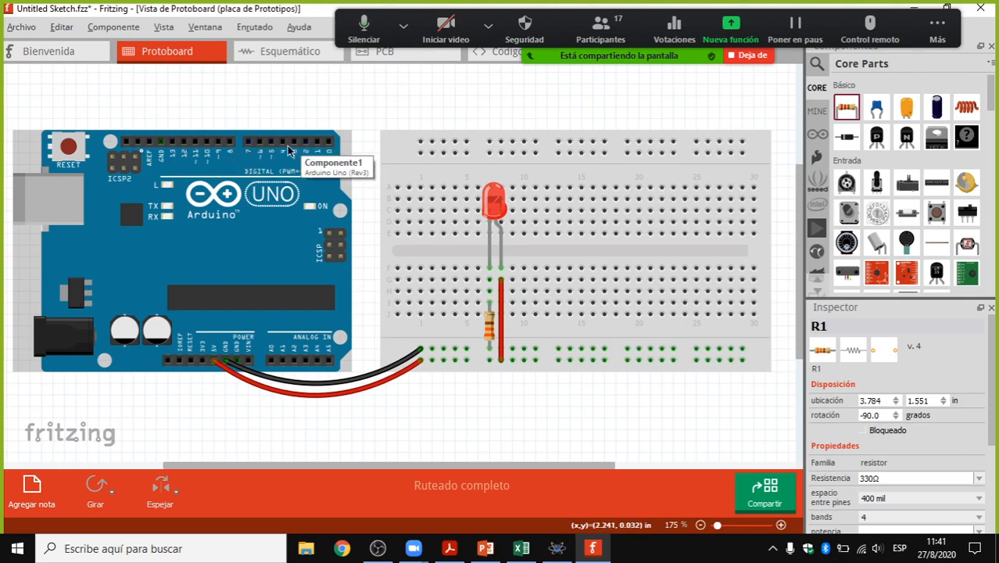
{"action": "left_click_drag", "start_coordinate": [293, 143], "coordinate": [458, 154]}
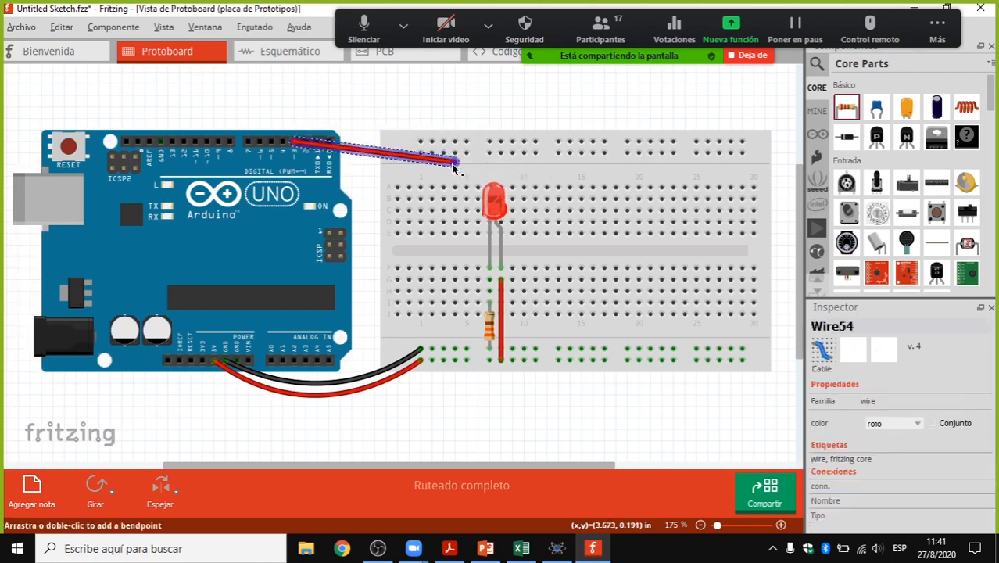
{"action": "key", "text": "ctrl+z"}
{"action": "left_click", "coordinate": [501, 315]}
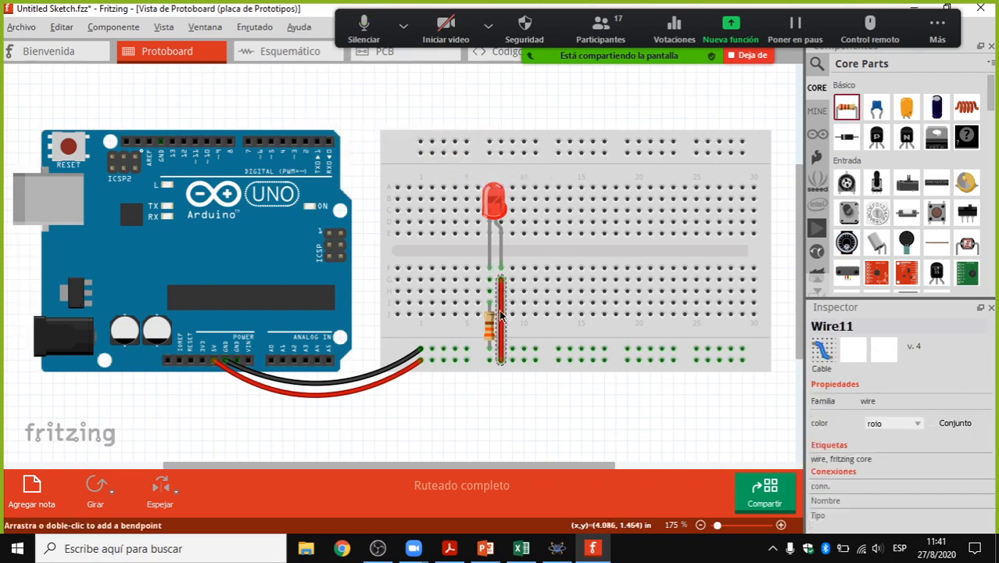
{"action": "key", "text": "Delete"}
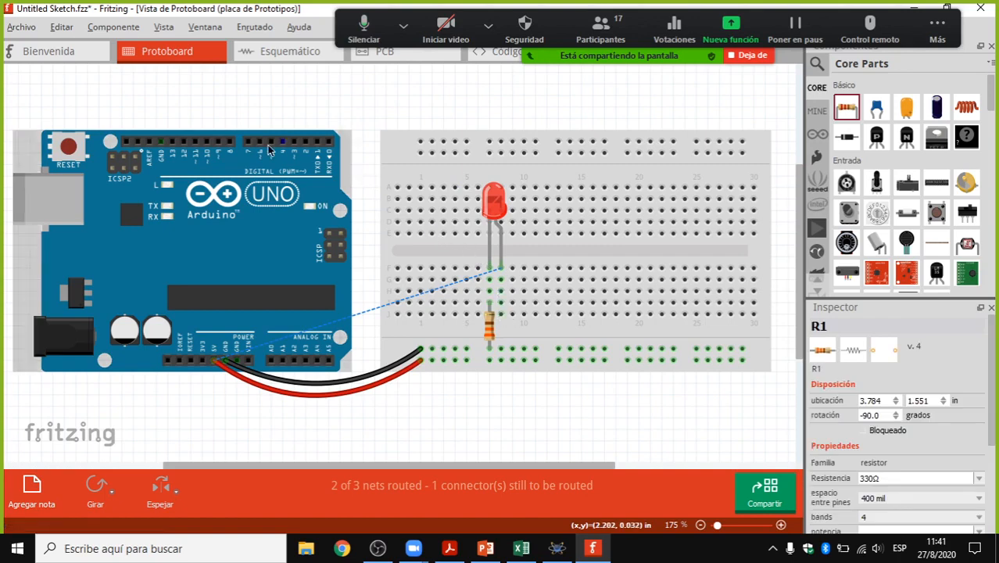
Step: Wire the Arduino's digital pin 3 to the LED's anode column on the breadboard, curve the wire and colour it blue (azul)
{"action": "left_click_drag", "start_coordinate": [293, 141], "coordinate": [504, 290]}
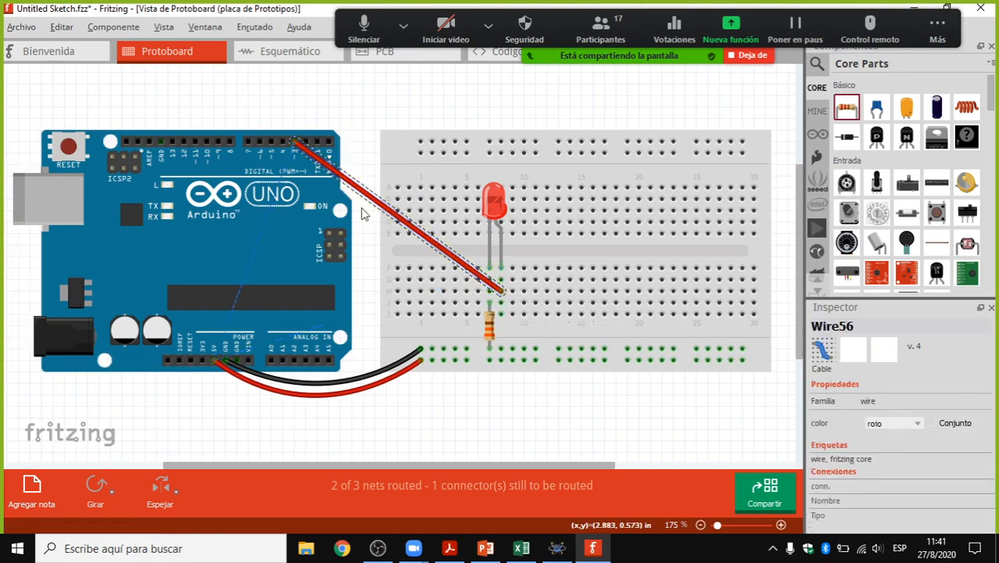
{"action": "left_click_drag", "start_coordinate": [380, 202], "coordinate": [367, 150]}
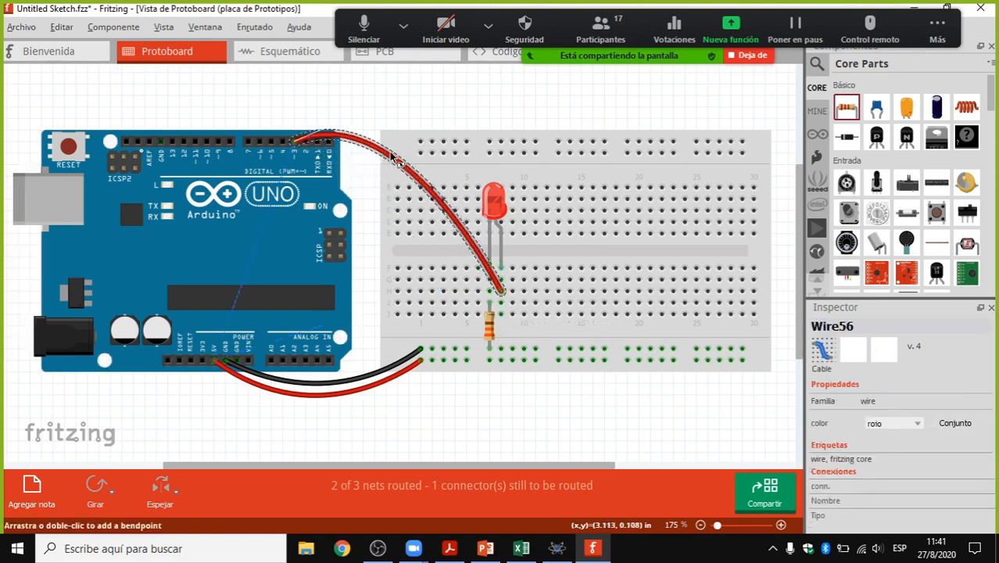
{"action": "left_click", "coordinate": [911, 426]}
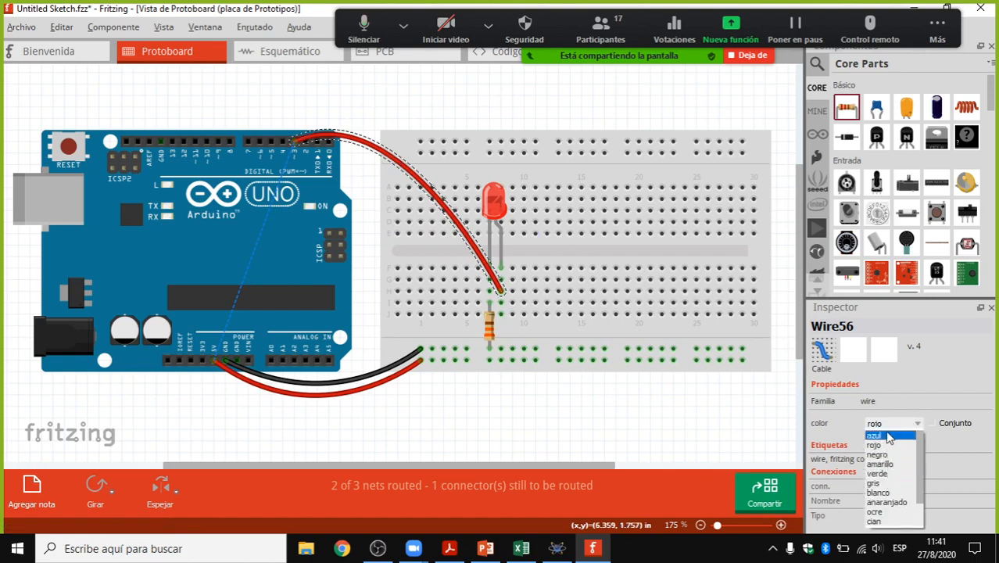
{"action": "left_click", "coordinate": [888, 436]}
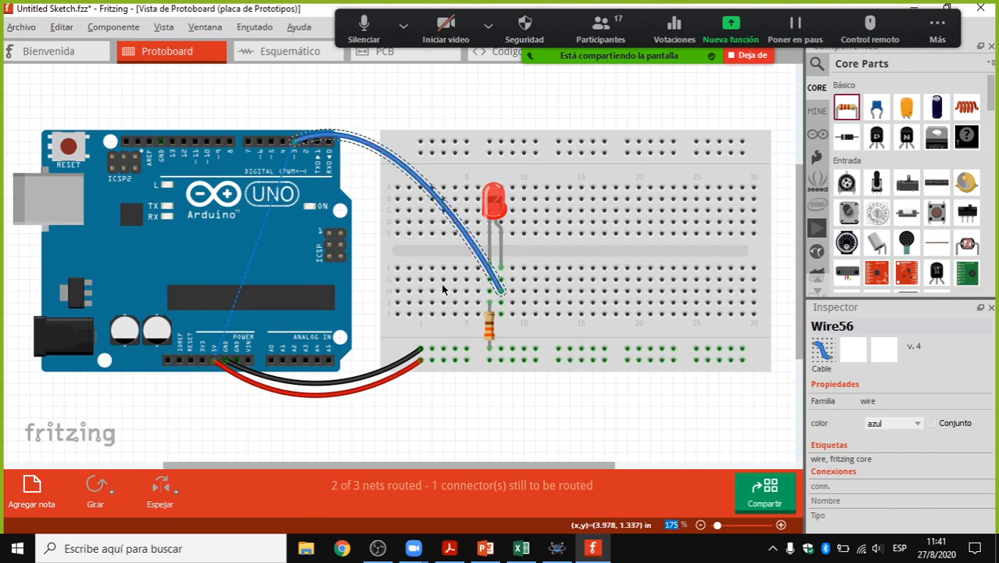
Step: Try to route the unrouted connection between the Arduino's 5V and D3 PWM pins in the schematic view
{"action": "left_click", "coordinate": [257, 256]}
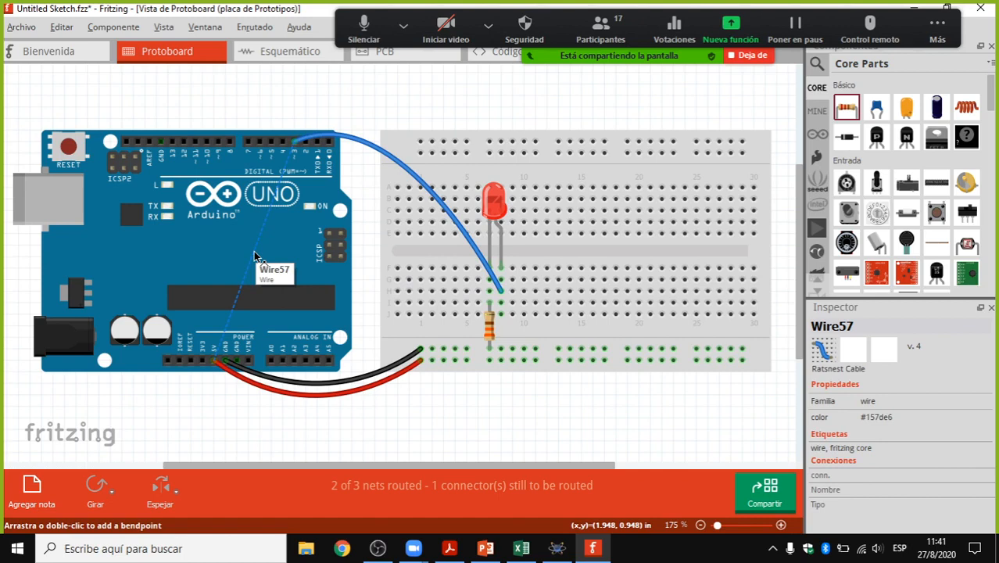
{"action": "left_click", "coordinate": [251, 272]}
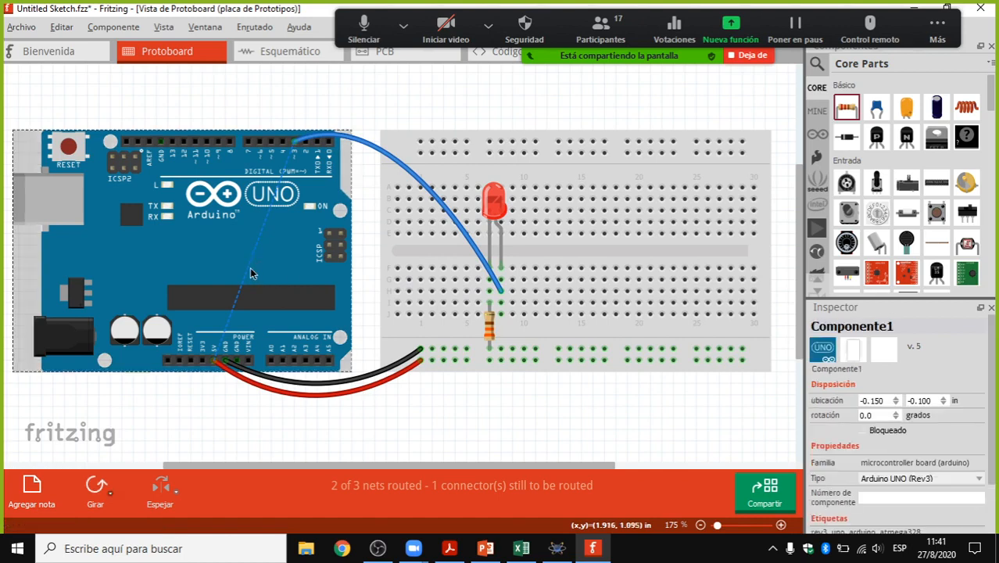
{"action": "left_click", "coordinate": [278, 52]}
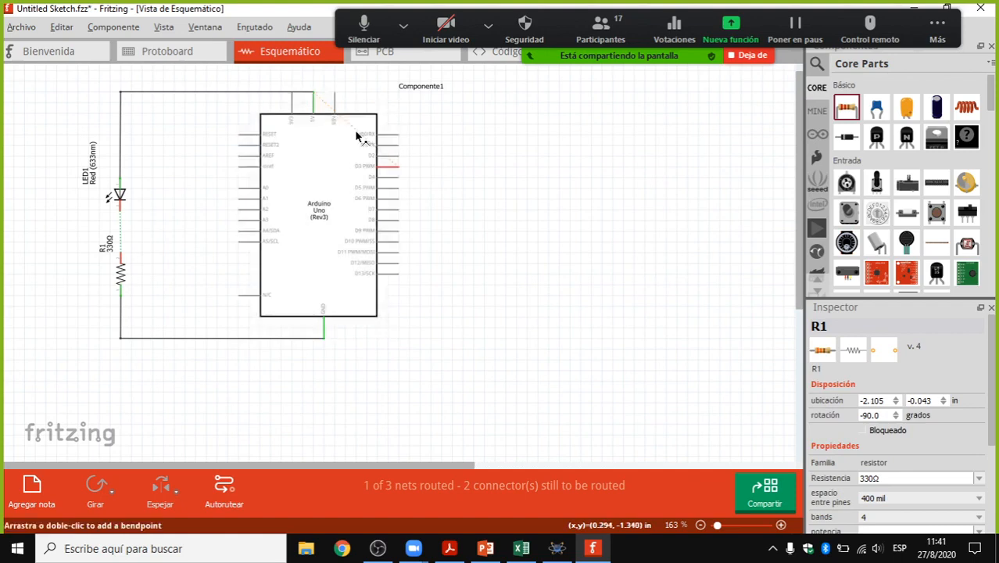
{"action": "left_click_drag", "start_coordinate": [356, 137], "coordinate": [430, 101]}
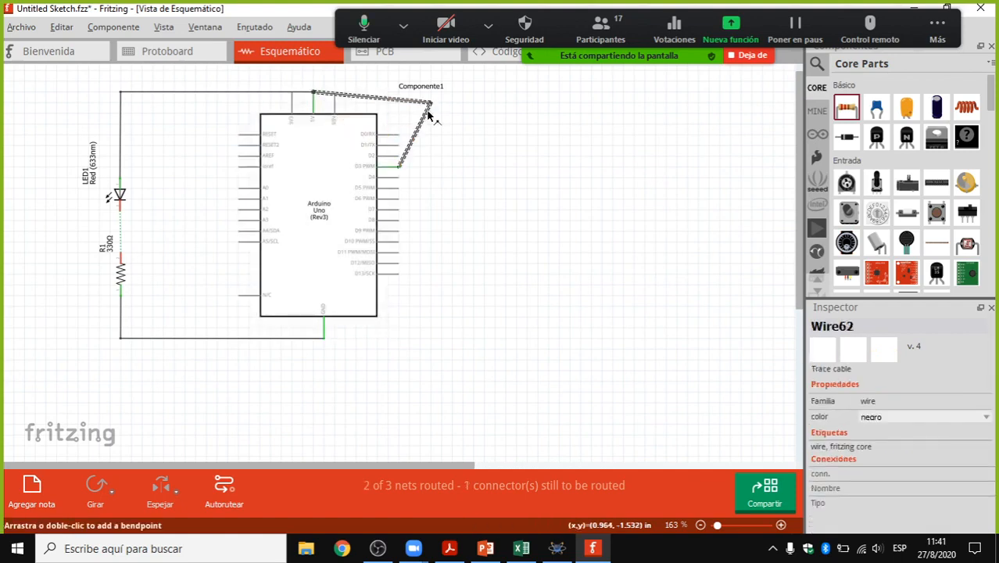
{"action": "key", "text": "ctrl+z"}
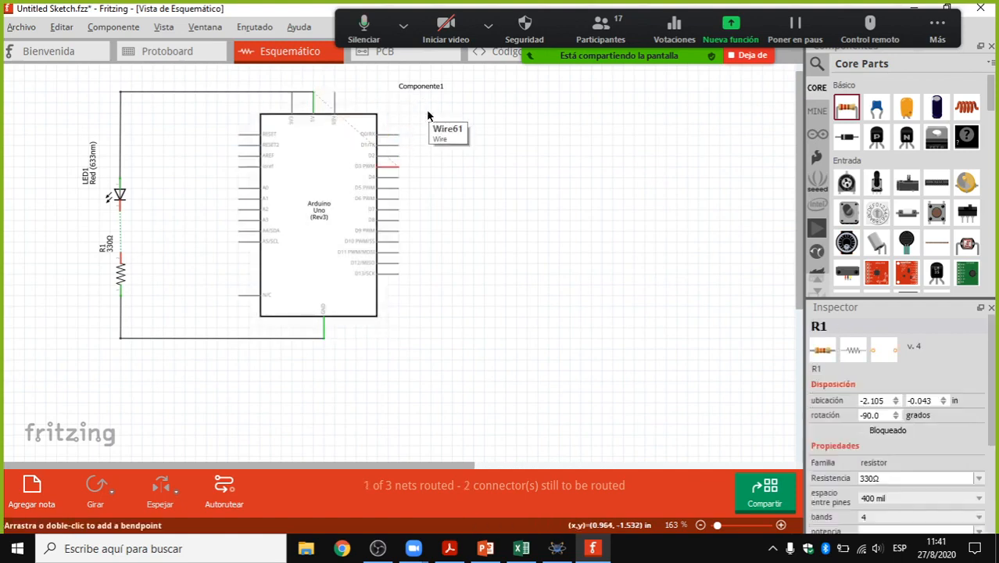
Step: Examine in the breadboard view where the blue LED wire meets the Arduino's digital pins
{"action": "left_click", "coordinate": [167, 51]}
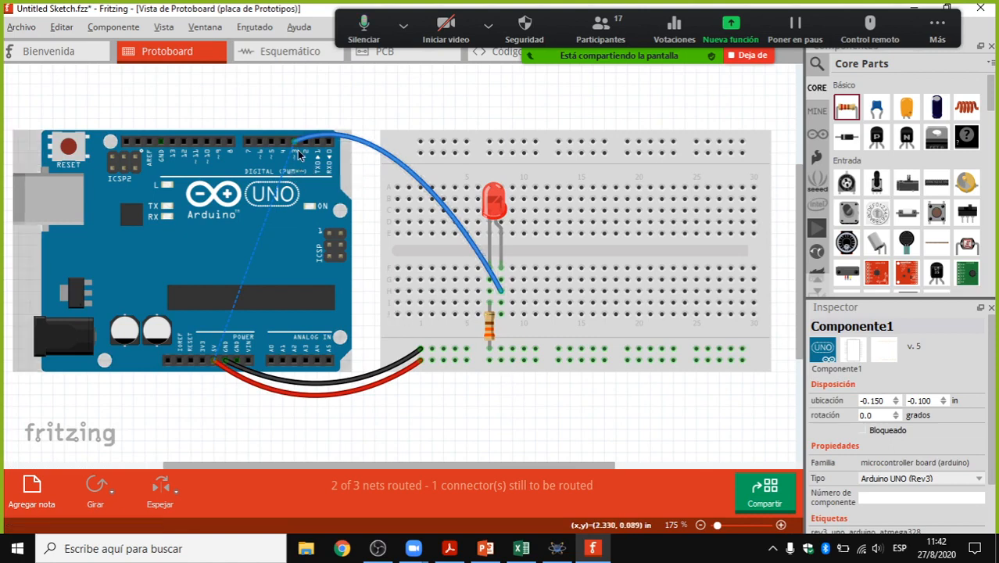
{"action": "scroll", "coordinate": [295, 158], "scroll_direction": "up", "scroll_amount": 5, "text": "ctrl"}
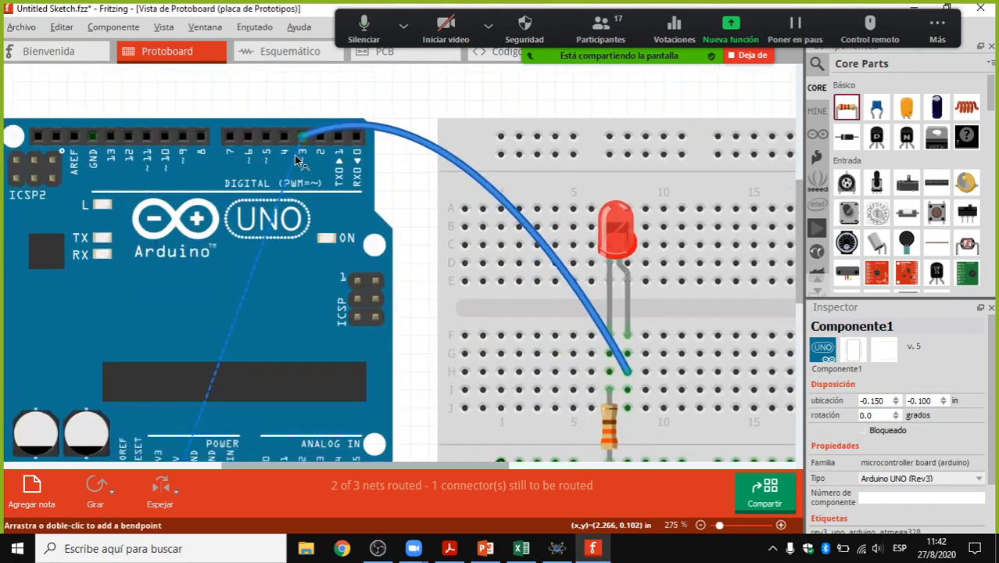
{"action": "scroll", "coordinate": [296, 159], "scroll_direction": "up", "scroll_amount": 1, "text": "ctrl"}
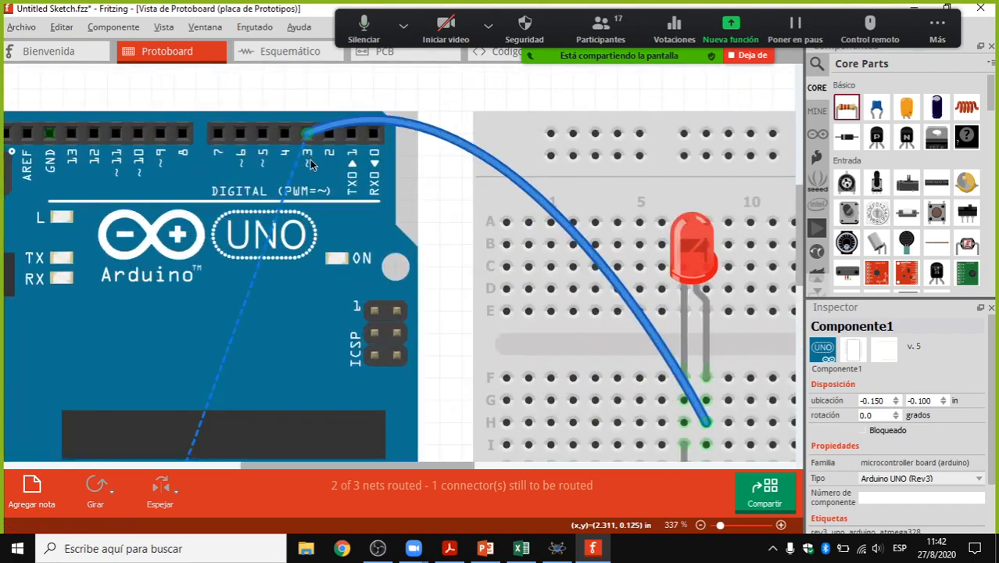
{"action": "scroll", "coordinate": [311, 164], "scroll_direction": "down", "scroll_amount": 1, "text": "ctrl"}
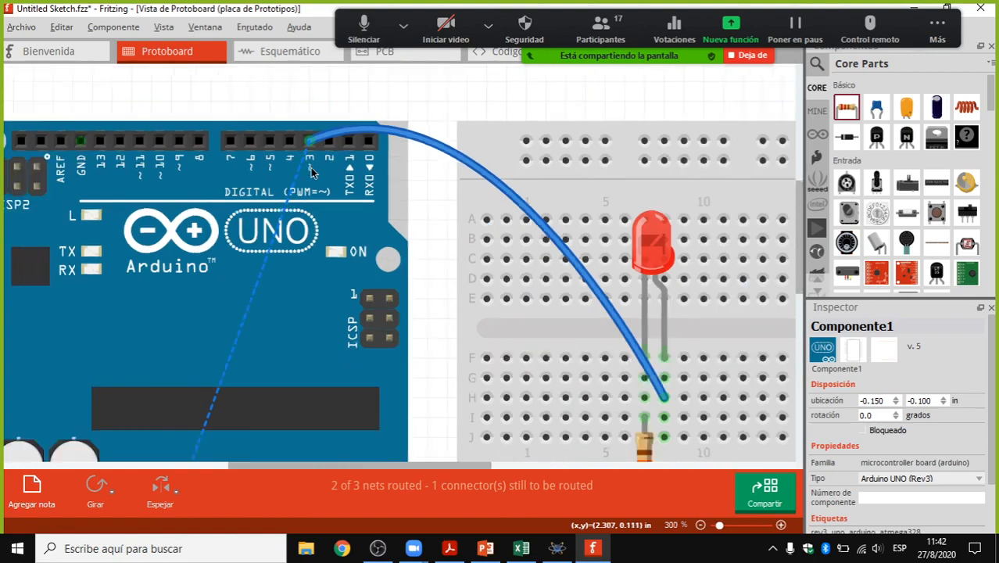
{"action": "scroll", "coordinate": [310, 172], "scroll_direction": "down", "scroll_amount": 1, "text": "ctrl"}
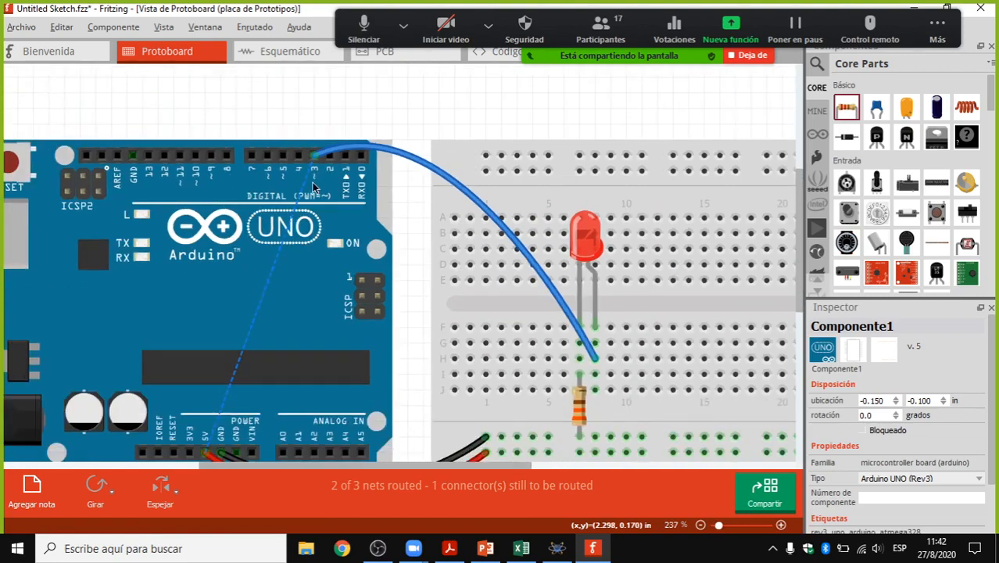
{"action": "scroll", "coordinate": [313, 187], "scroll_direction": "down", "scroll_amount": 2, "text": "ctrl"}
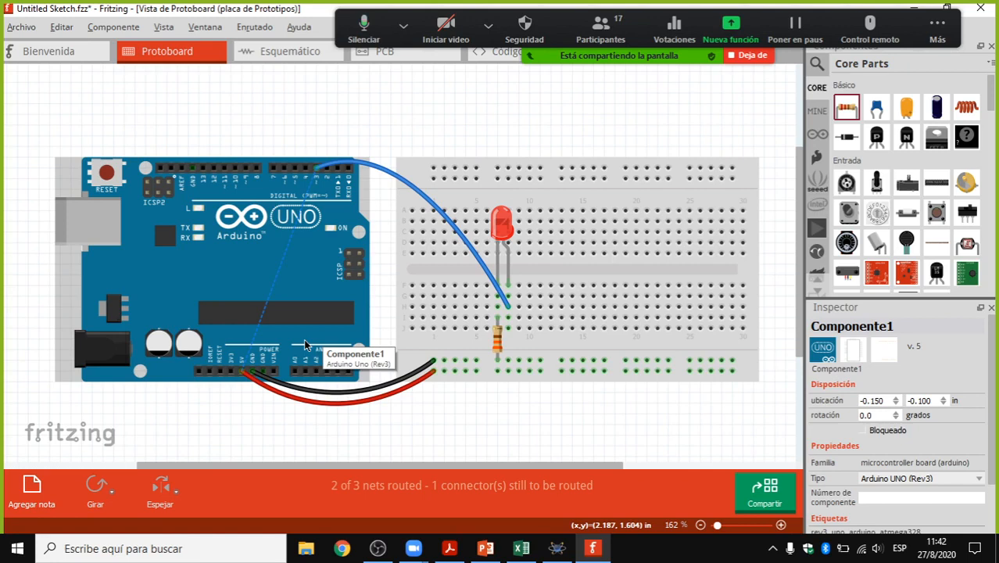
Step: In the PCB view, move the LED and resistor beyond the board's right edge and shift the board slightly down and right
{"action": "left_click", "coordinate": [283, 59]}
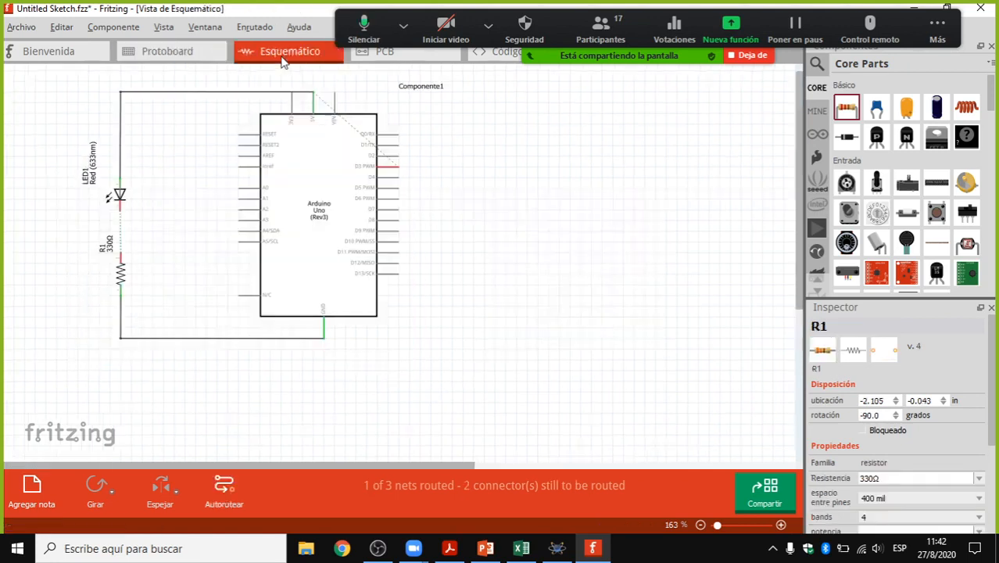
{"action": "left_click", "coordinate": [392, 59]}
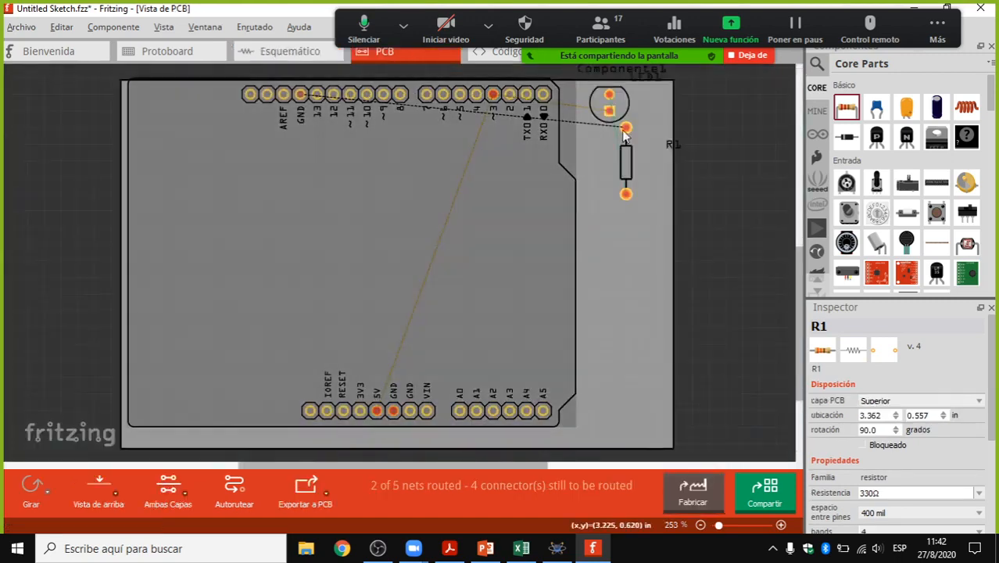
{"action": "left_click_drag", "start_coordinate": [621, 110], "coordinate": [738, 95]}
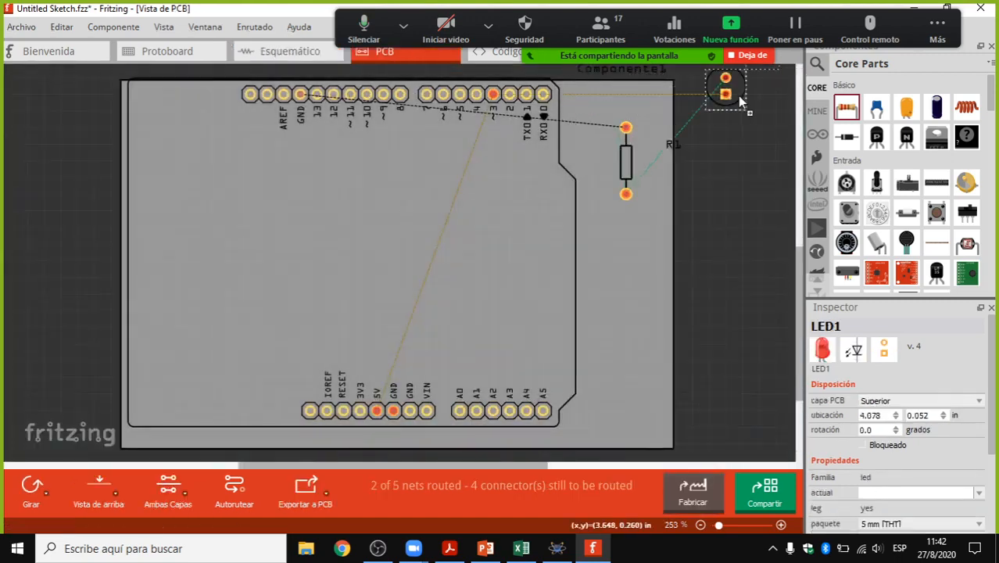
{"action": "left_click_drag", "start_coordinate": [633, 158], "coordinate": [655, 171]}
{"action": "left_click", "coordinate": [626, 163]}
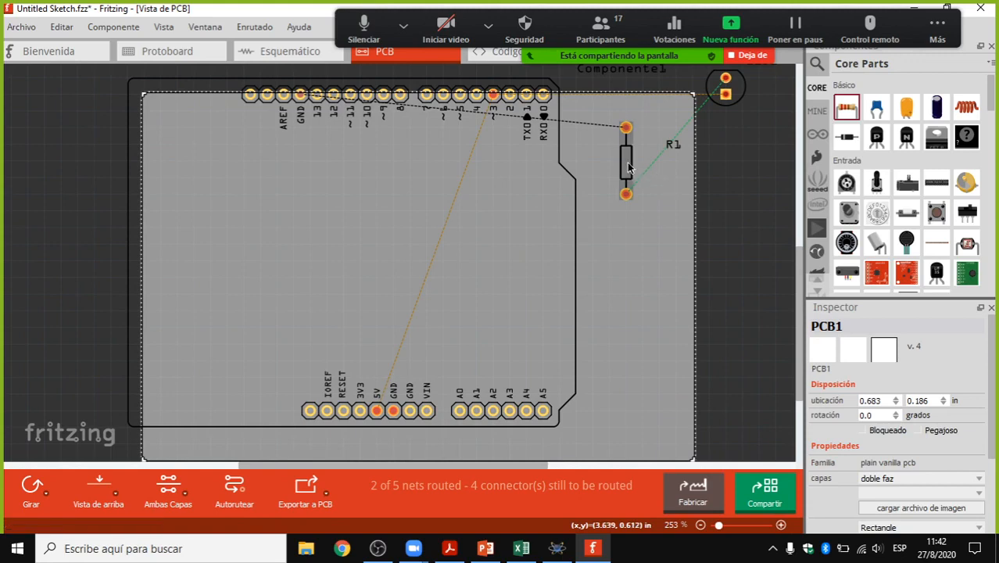
{"action": "left_click_drag", "start_coordinate": [725, 195], "coordinate": [724, 193]}
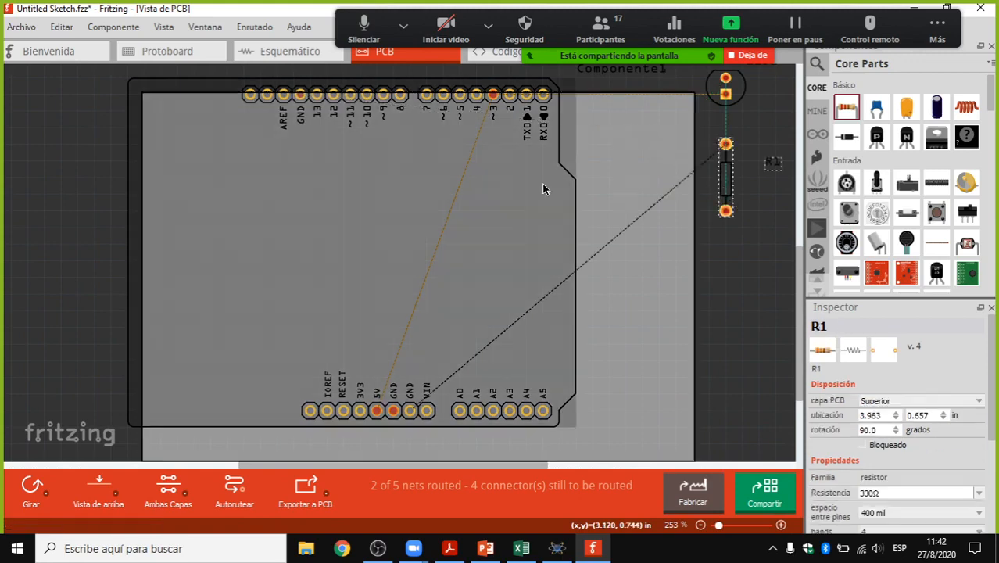
Step: View the project's code editor and return to the breadboard view
{"action": "left_click", "coordinate": [481, 53]}
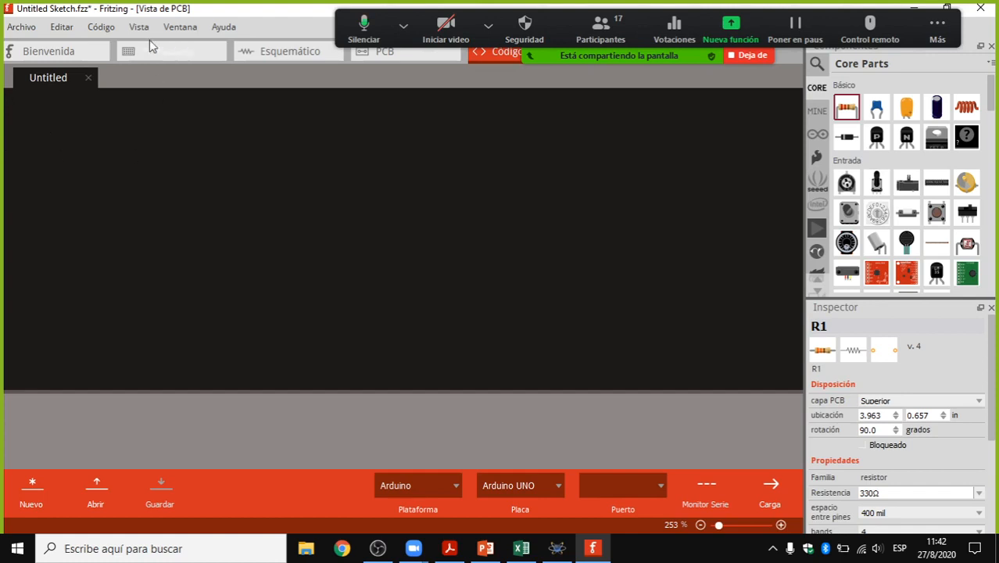
{"action": "left_click", "coordinate": [181, 50]}
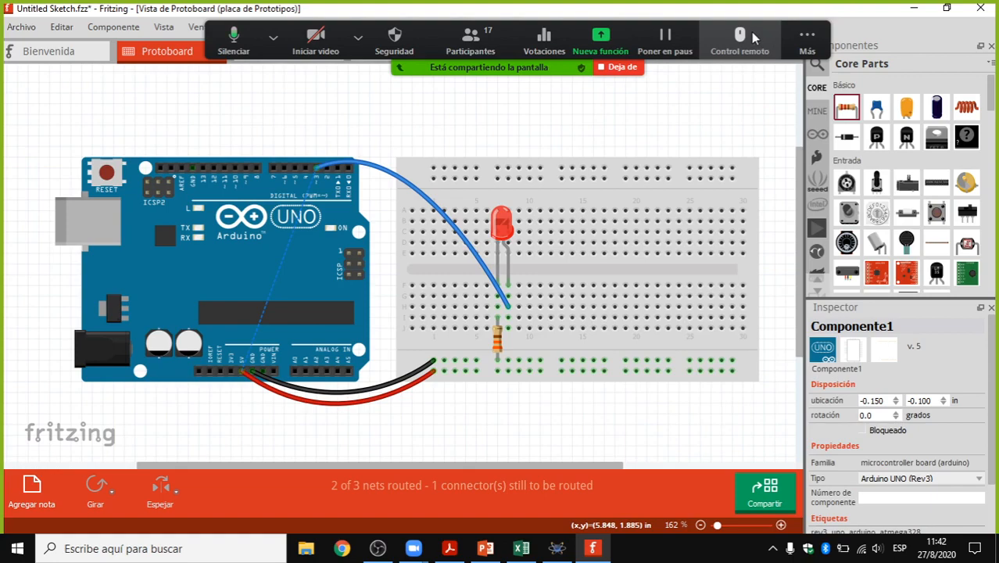
Step: Minimize Fritzing and Proteus, open the Arduino IDE, and place its sketch window over the right side of the Proteus schematic
{"action": "left_click", "coordinate": [917, 8]}
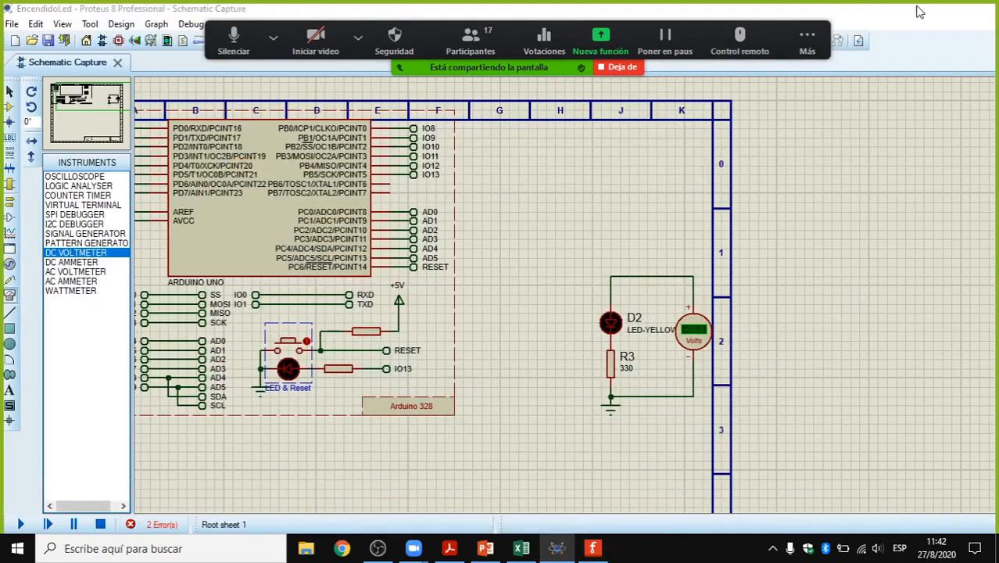
{"action": "left_click", "coordinate": [916, 10]}
{"action": "left_click", "coordinate": [467, 114]}
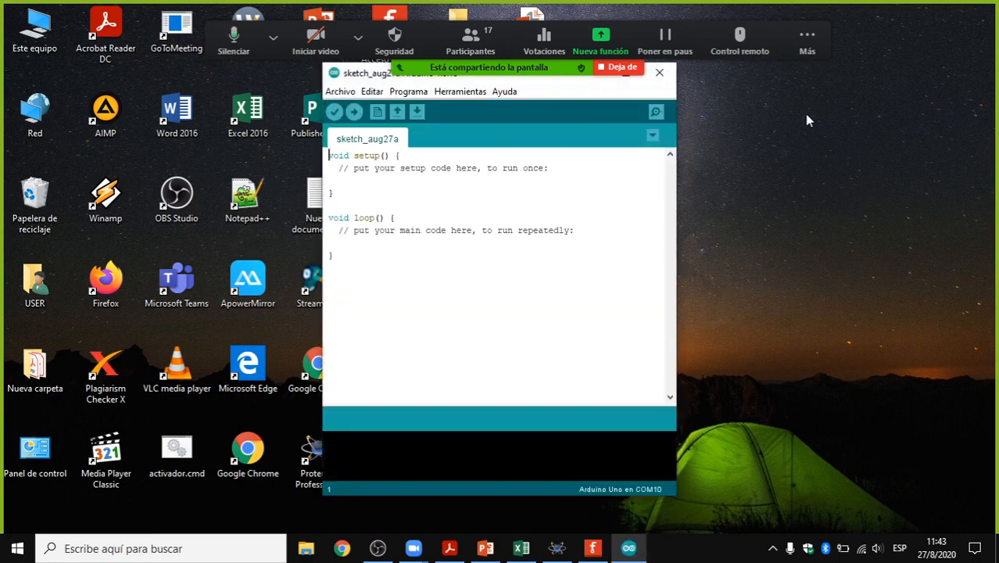
{"action": "left_click_drag", "start_coordinate": [365, 76], "coordinate": [633, 107]}
{"action": "left_click", "coordinate": [555, 548]}
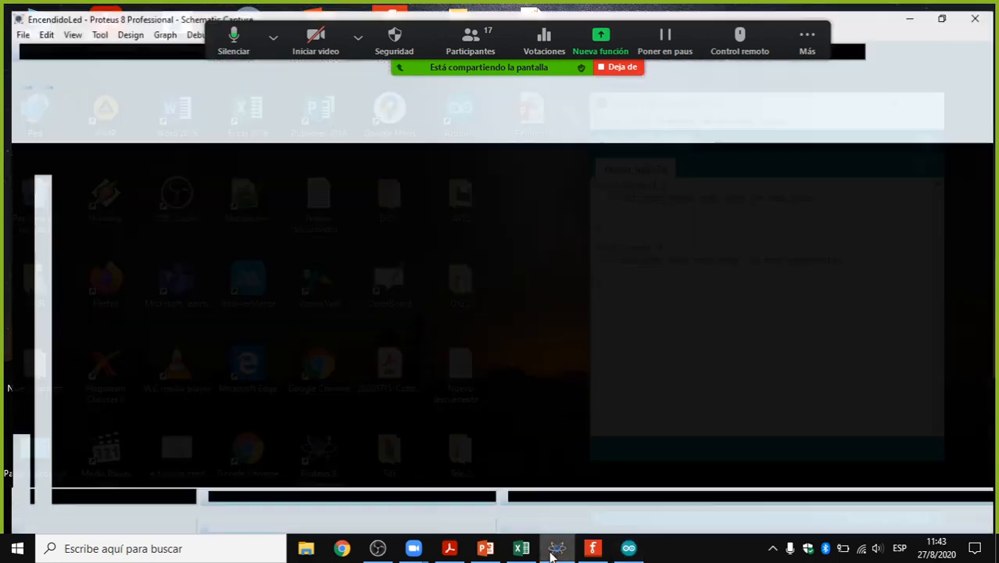
{"action": "left_click", "coordinate": [629, 548]}
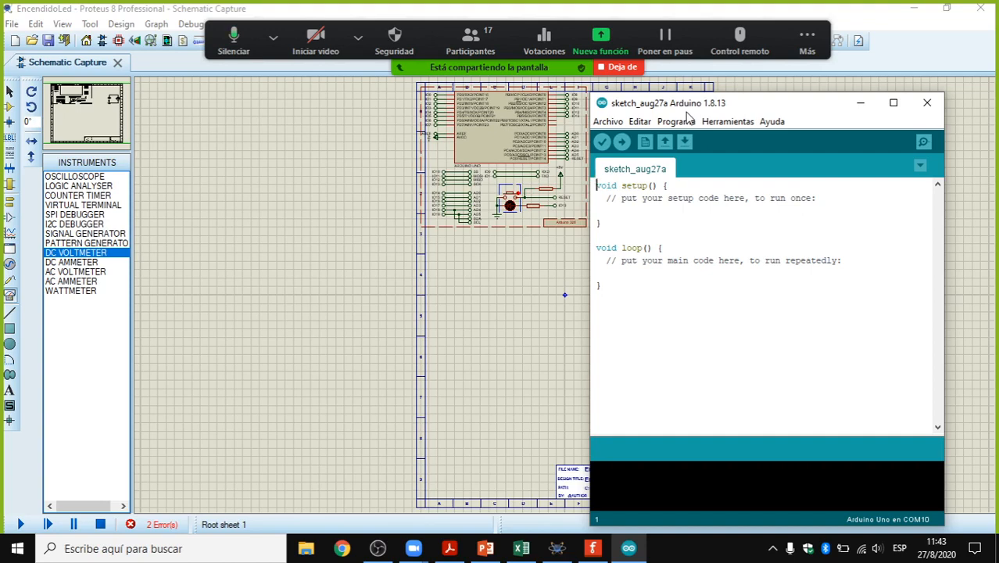
Step: Examine the setup and loop functions of the new Arduino sketch, highlighting each block's code
{"action": "key", "text": "Down"}
{"action": "key", "text": "Down"}
{"action": "key", "text": "Tab"}
{"action": "left_click", "coordinate": [596, 185]}
{"action": "left_click_drag", "start_coordinate": [595, 185], "coordinate": [671, 187]}
{"action": "left_click", "coordinate": [657, 236]}
{"action": "left_click_drag", "start_coordinate": [595, 248], "coordinate": [646, 293]}
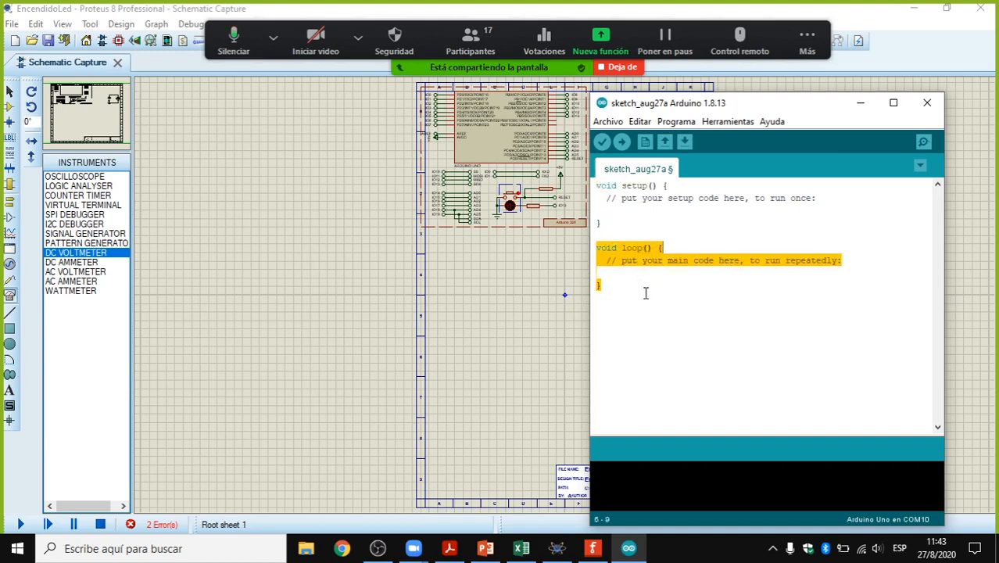
{"action": "left_click", "coordinate": [646, 293]}
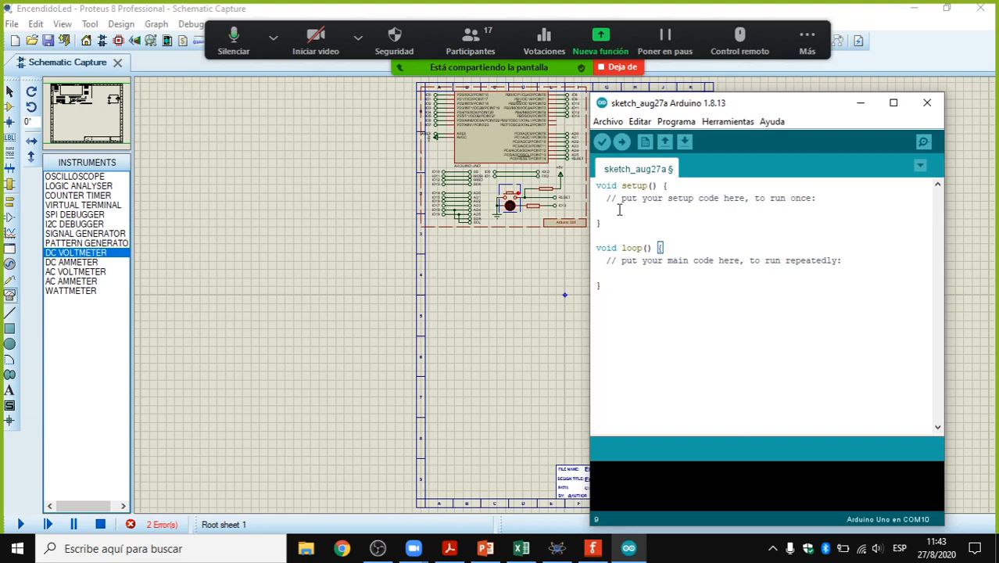
Step: Review the Fritzing breadboard circuit and the Proteus schematic
{"action": "key", "text": "alt+Tab"}
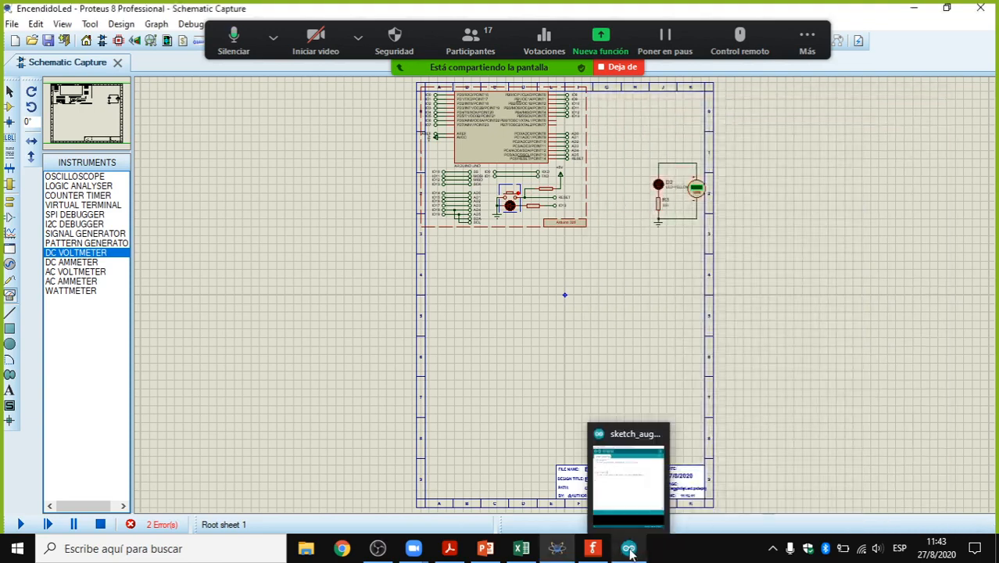
{"action": "mouse_move", "coordinate": [594, 552]}
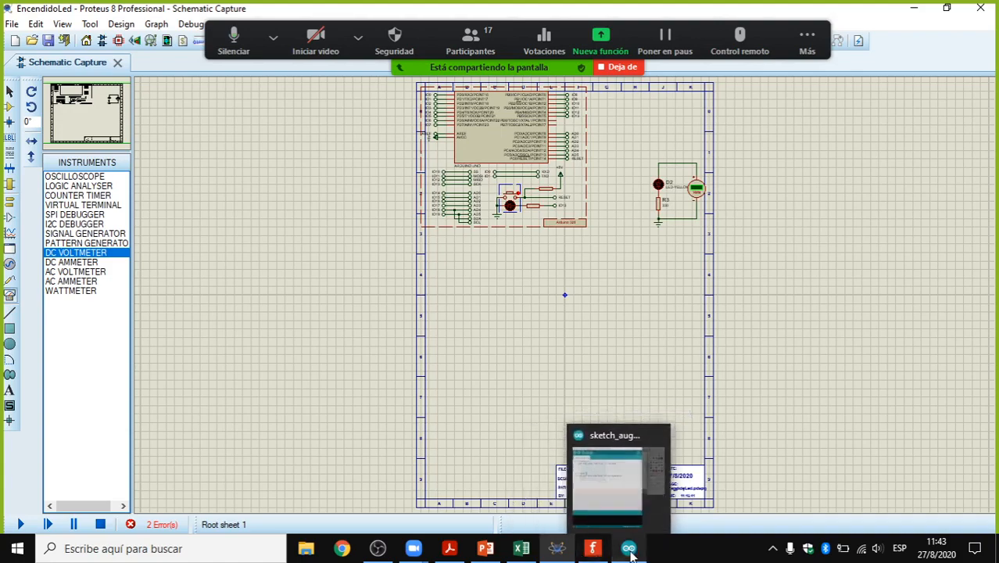
{"action": "left_click", "coordinate": [594, 552]}
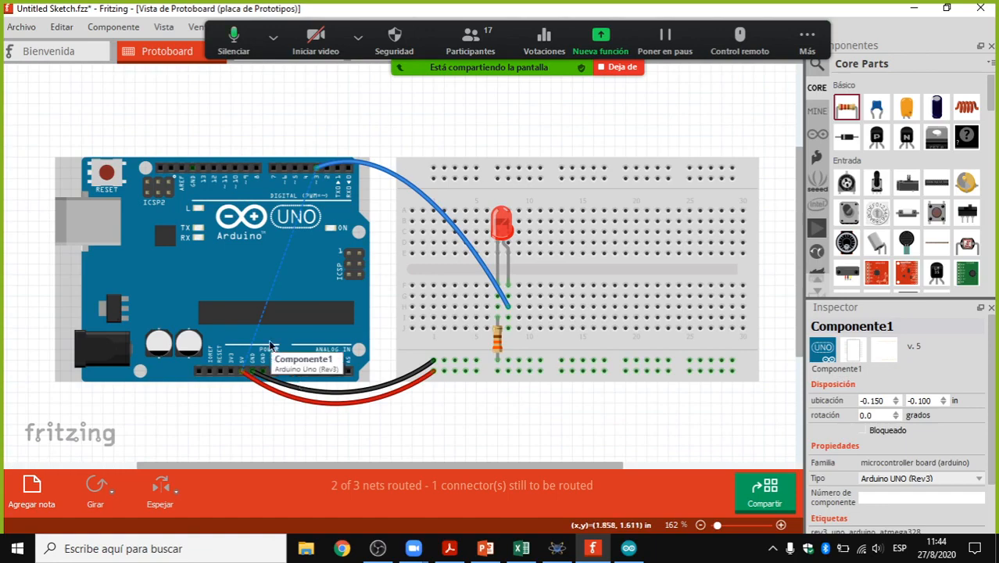
{"action": "key", "text": "alt+Tab"}
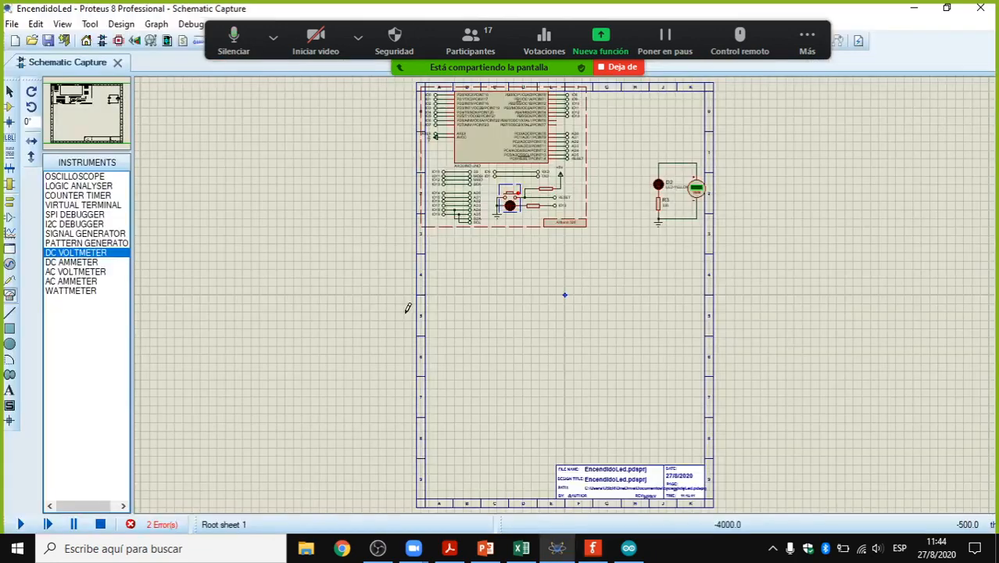
Step: Return to the Arduino IDE and begin a pinMode( call below the comment in the setup function
{"action": "left_click", "coordinate": [628, 548]}
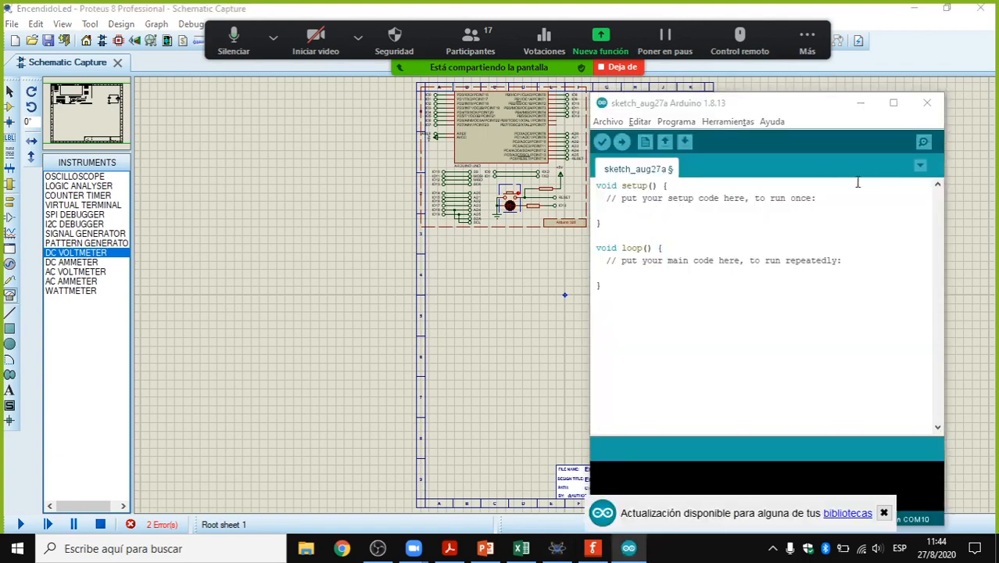
{"action": "left_click", "coordinate": [603, 212]}
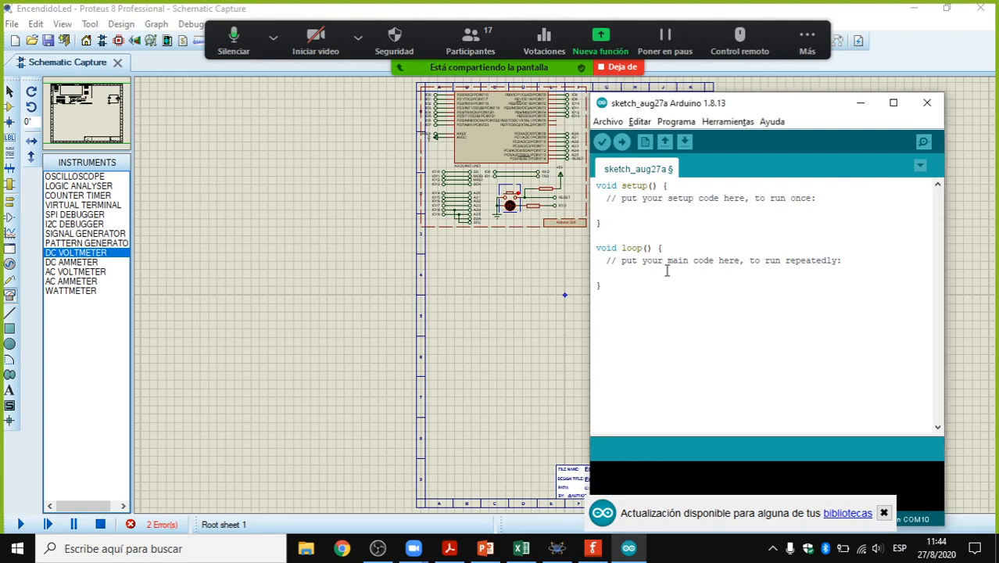
{"action": "type", "text": "pinMode"}
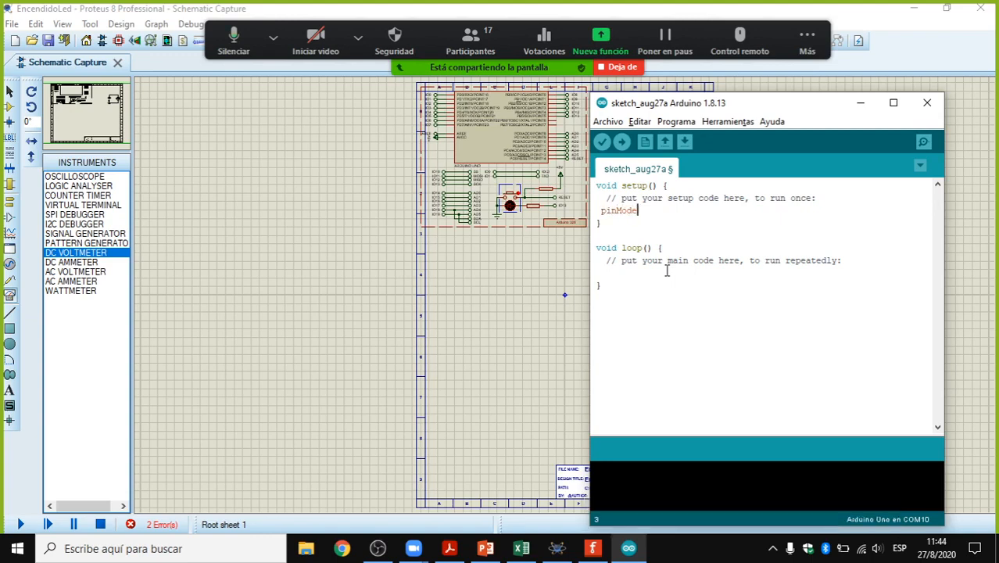
{"action": "type", "text": "("}
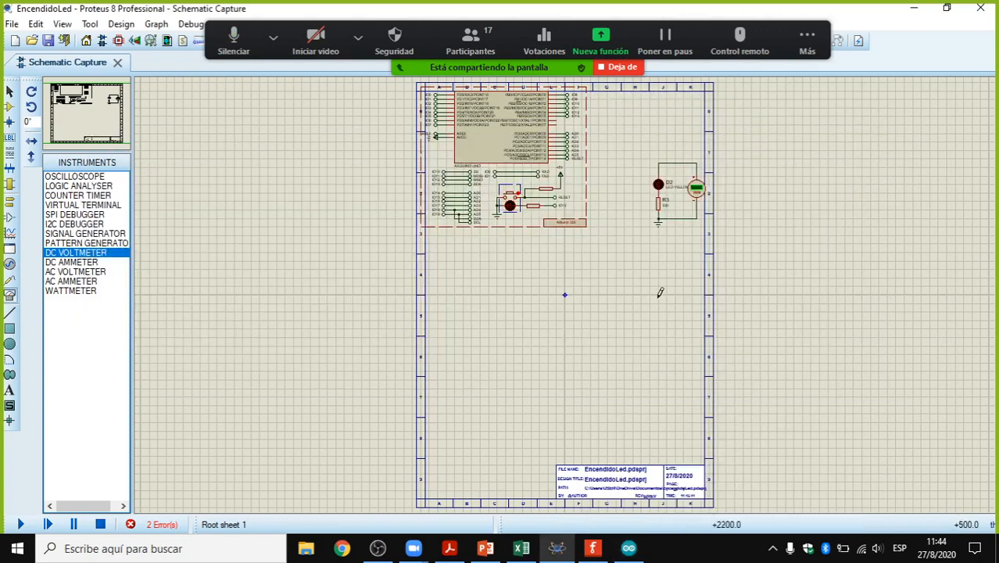
Step: Check in the Fritzing breadboard view which digital pin the blue LED wire uses, and return to the Arduino sketch
{"action": "left_click", "coordinate": [629, 548]}
{"action": "left_click", "coordinate": [594, 549]}
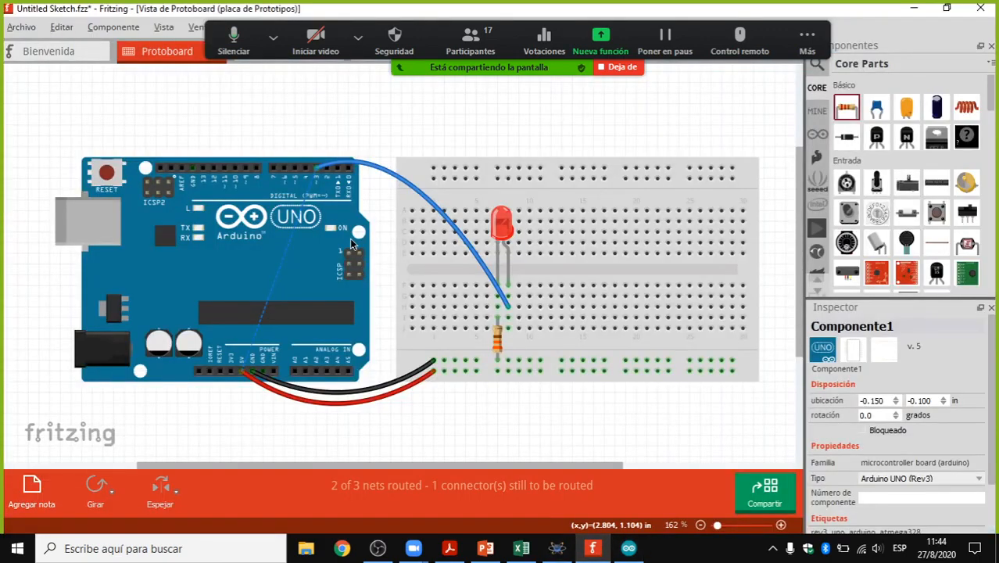
{"action": "scroll", "coordinate": [317, 183], "scroll_direction": "up", "scroll_amount": 3, "text": "ctrl"}
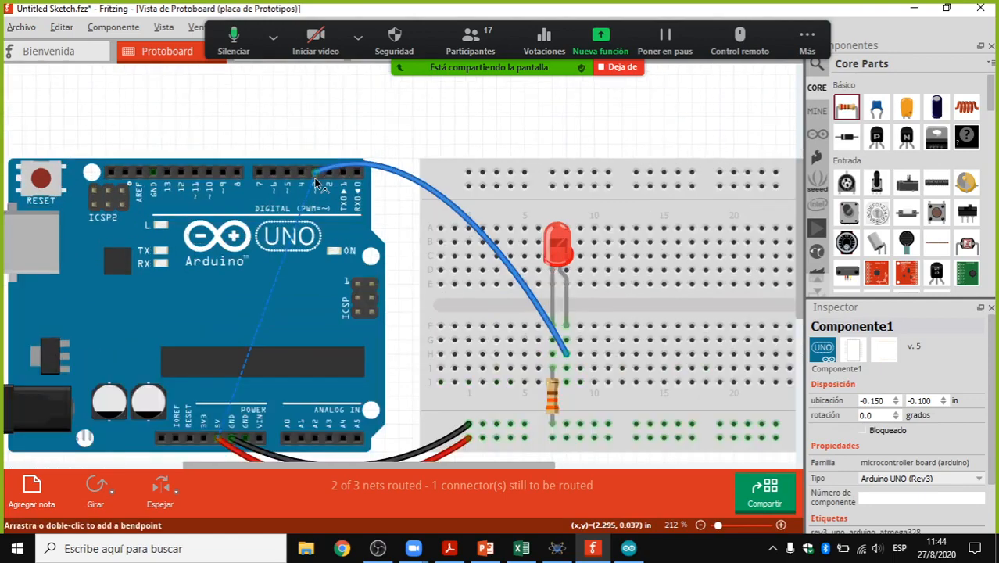
{"action": "scroll", "coordinate": [317, 183], "scroll_direction": "up", "scroll_amount": 1, "text": "ctrl"}
{"action": "key", "text": "alt+Tab"}
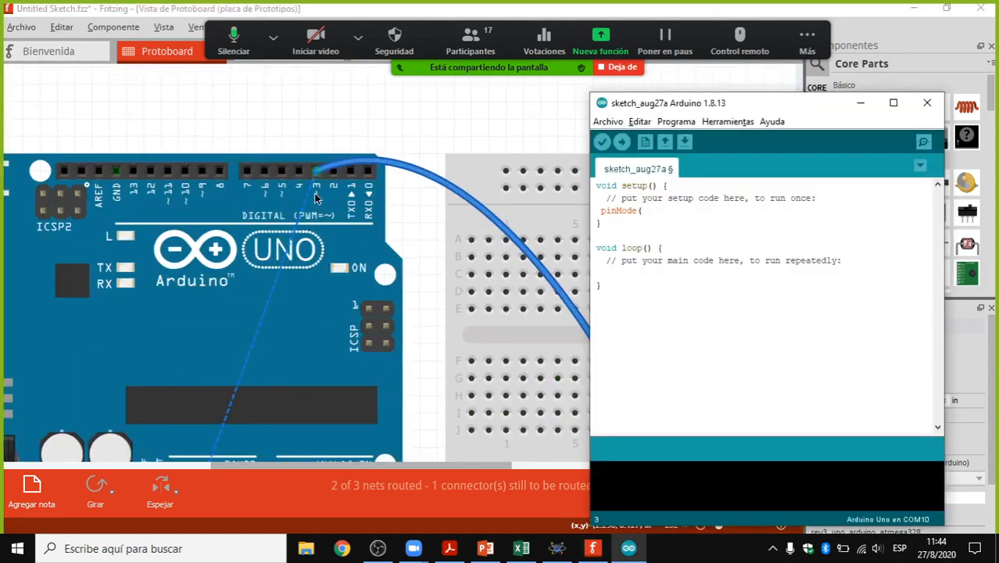
Step: Complete the setup call as pinMode(3, OUTPUT); and write digitalWrite(3, HIGH) below the comment in the loop function
{"action": "type", "text": "3, OUTPUT);"}
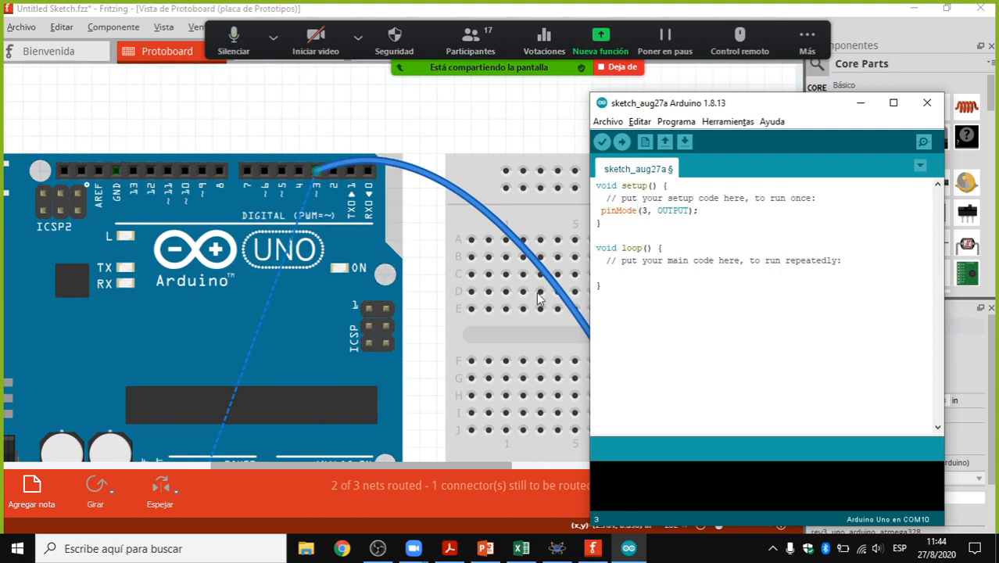
{"action": "left_click", "coordinate": [607, 271]}
{"action": "key", "text": "Tab"}
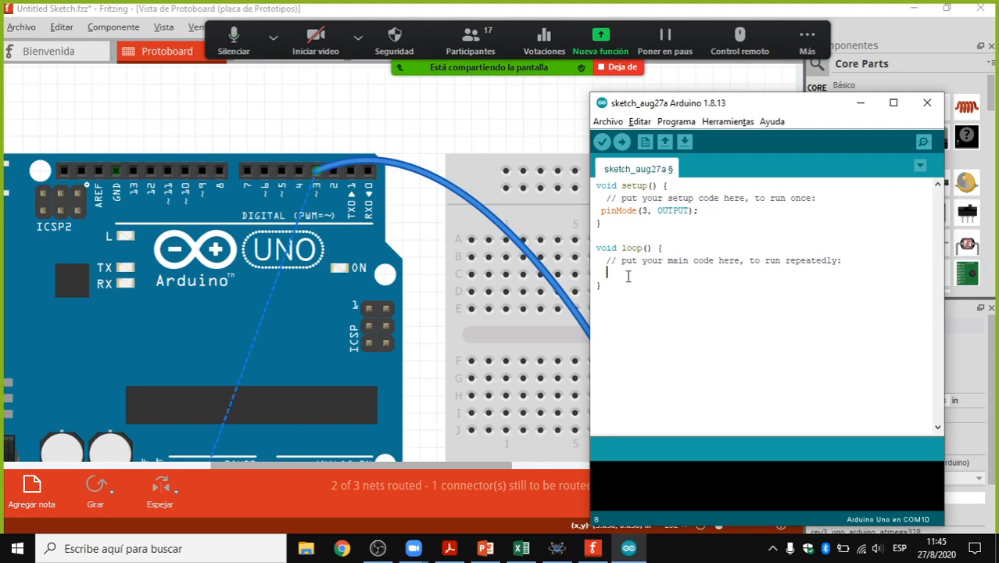
{"action": "type", "text": "digital"}
{"action": "type", "text": "Wr"}
{"action": "type", "text": "ite("}
{"action": "type", "text": "3"}
{"action": "type", "text": ", "}
{"action": "type", "text": "HIG"}
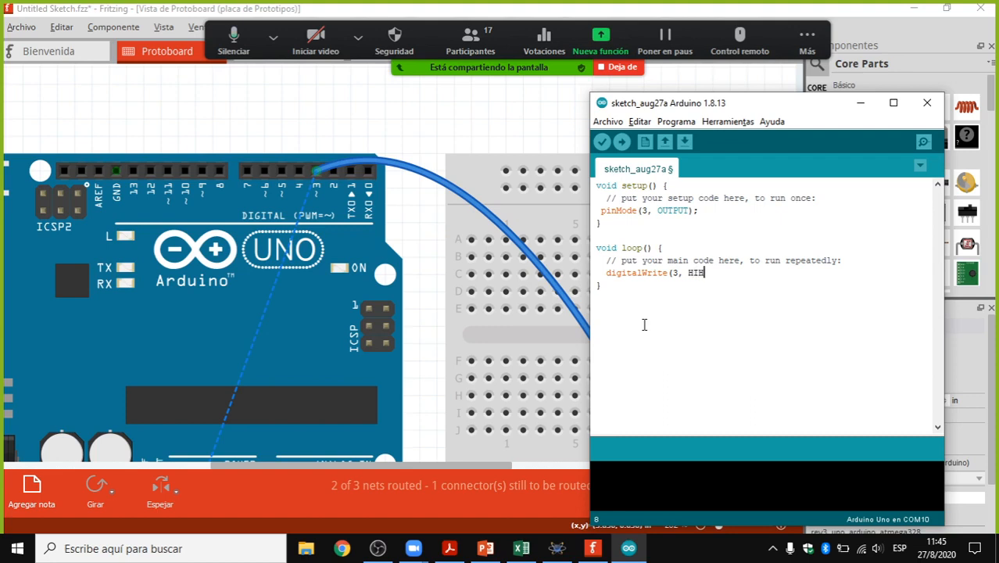
{"action": "key", "text": "BackSpace"}
{"action": "type", "text": "GH)"}
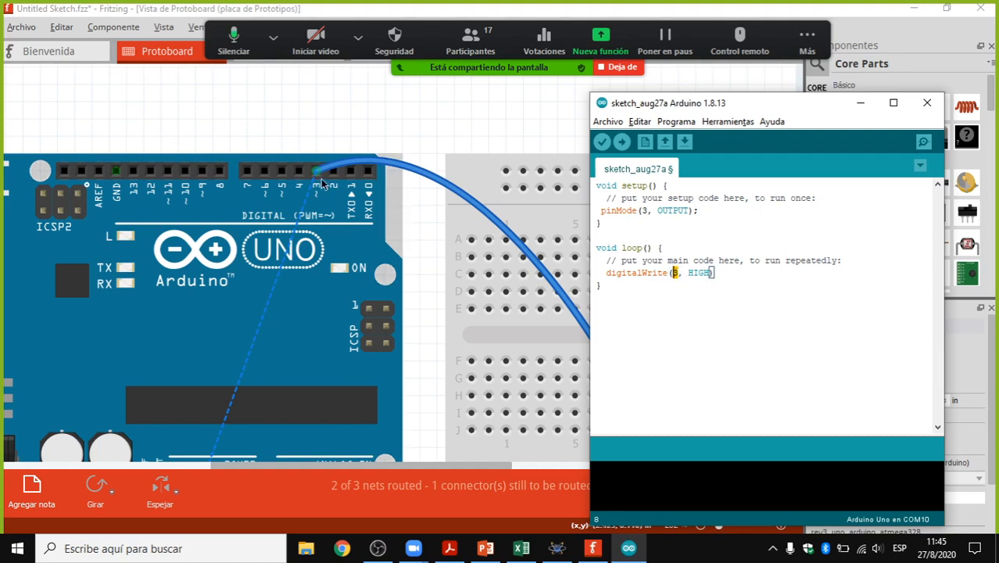
Step: Add delay(2000); on a new line in the loop function and end the digitalWrite statement with a semicolon
{"action": "left_click_drag", "start_coordinate": [688, 272], "coordinate": [711, 273]}
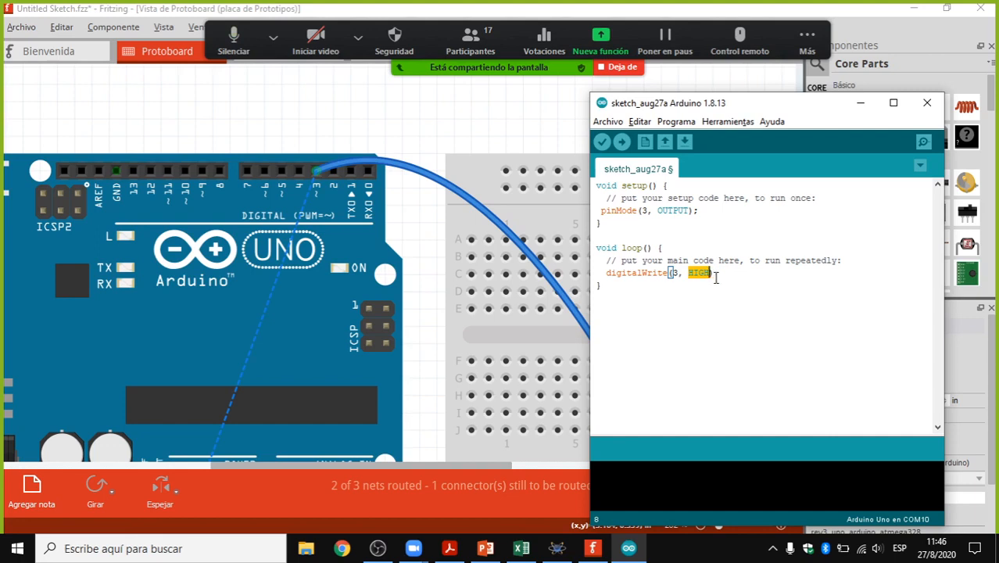
{"action": "left_click", "coordinate": [715, 276]}
{"action": "key", "text": "Return"}
{"action": "type", "text": "delay("}
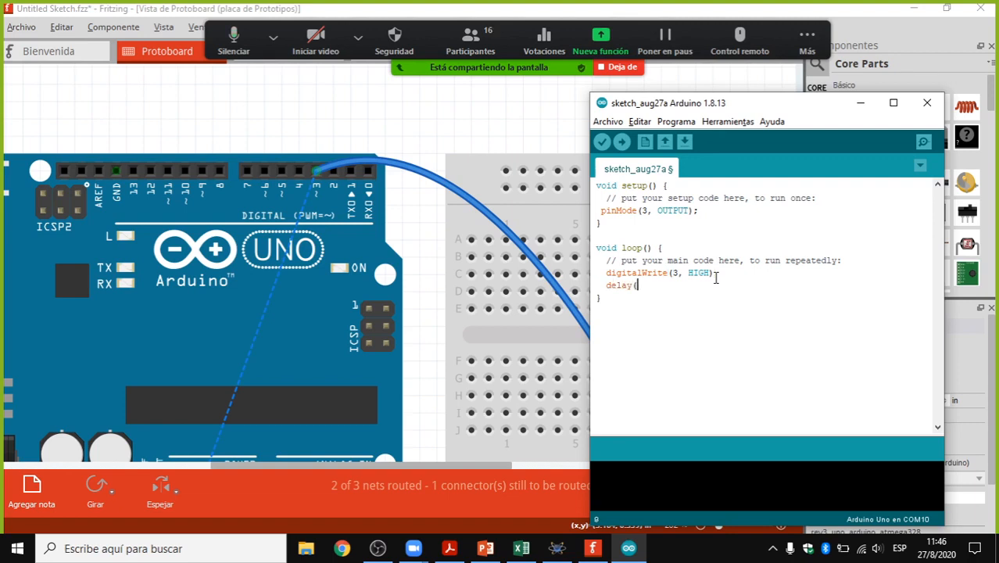
{"action": "type", "text": "2000);"}
{"action": "left_click", "coordinate": [714, 275]}
{"action": "type", "text": ";"}
Step: Review the pinMode and digitalWrite statements, highlighting the pin number and the OUTPUT and HIGH arguments
{"action": "double_click", "coordinate": [644, 211]}
{"action": "double_click", "coordinate": [674, 211]}
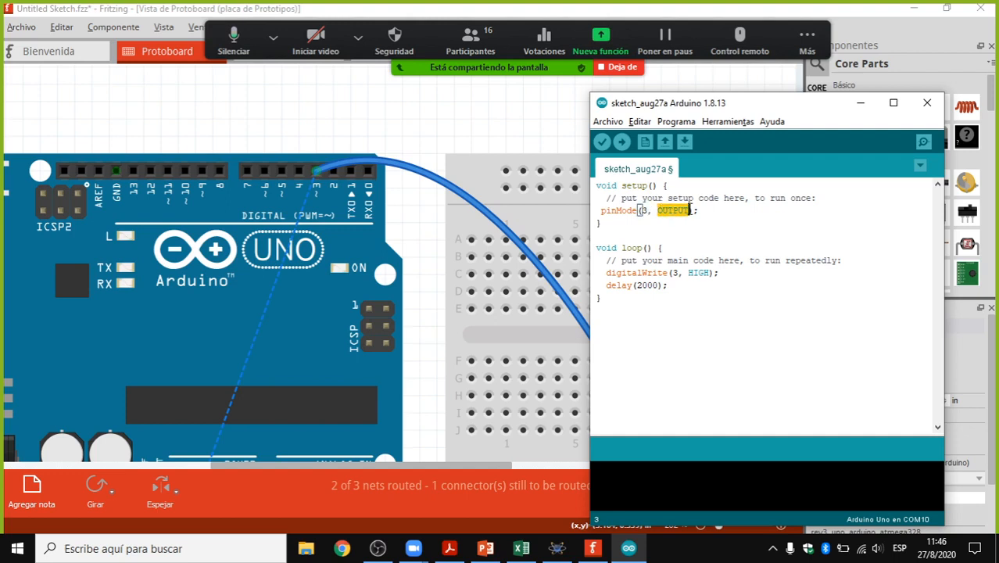
{"action": "left_click_drag", "start_coordinate": [641, 275], "coordinate": [668, 275]}
{"action": "double_click", "coordinate": [676, 273]}
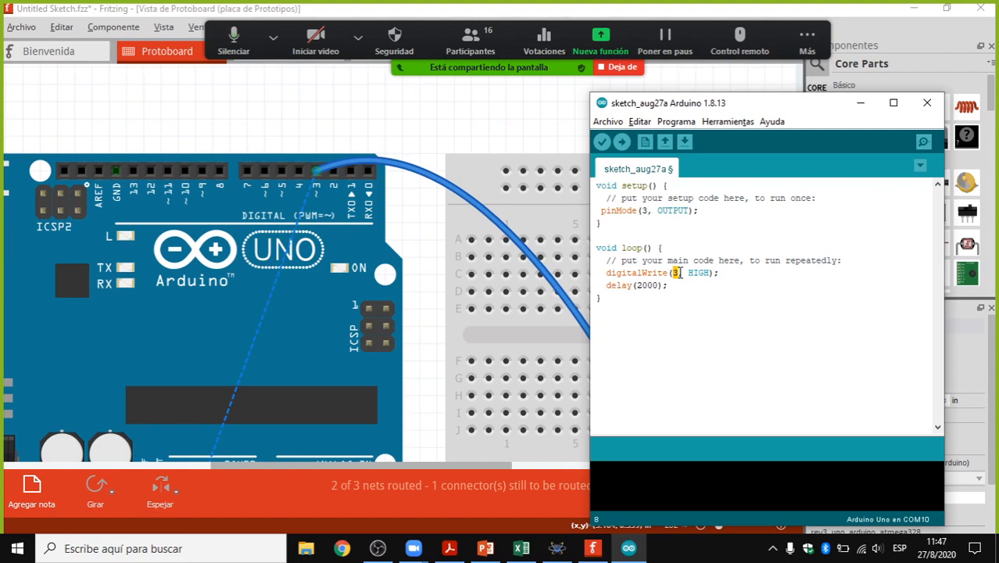
{"action": "double_click", "coordinate": [708, 273]}
{"action": "left_click", "coordinate": [705, 288]}
Step: Verify the Arduino sketch, saving it under the name sketch_aug27a
{"action": "left_click_drag", "start_coordinate": [668, 93], "coordinate": [635, 98]}
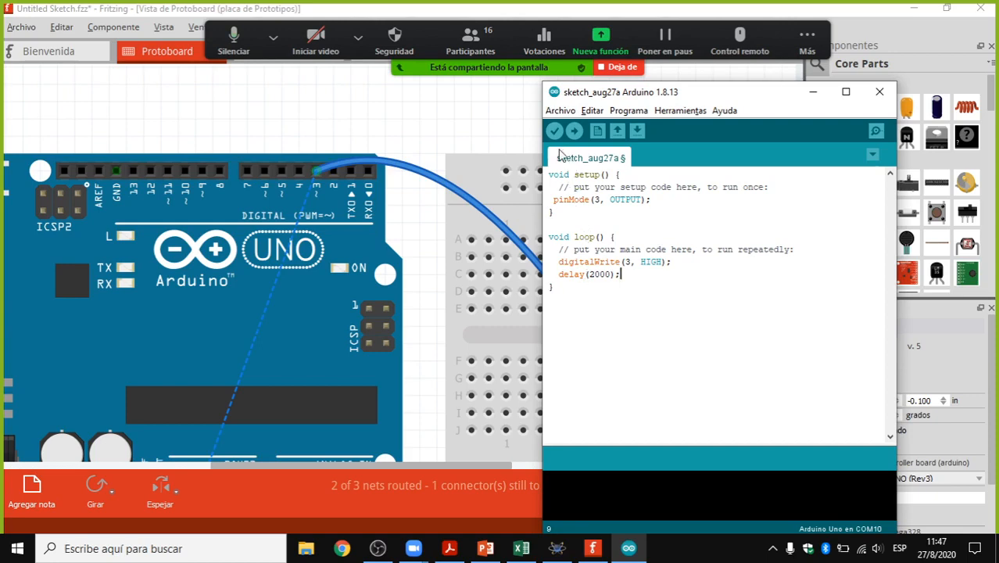
{"action": "left_click", "coordinate": [554, 132]}
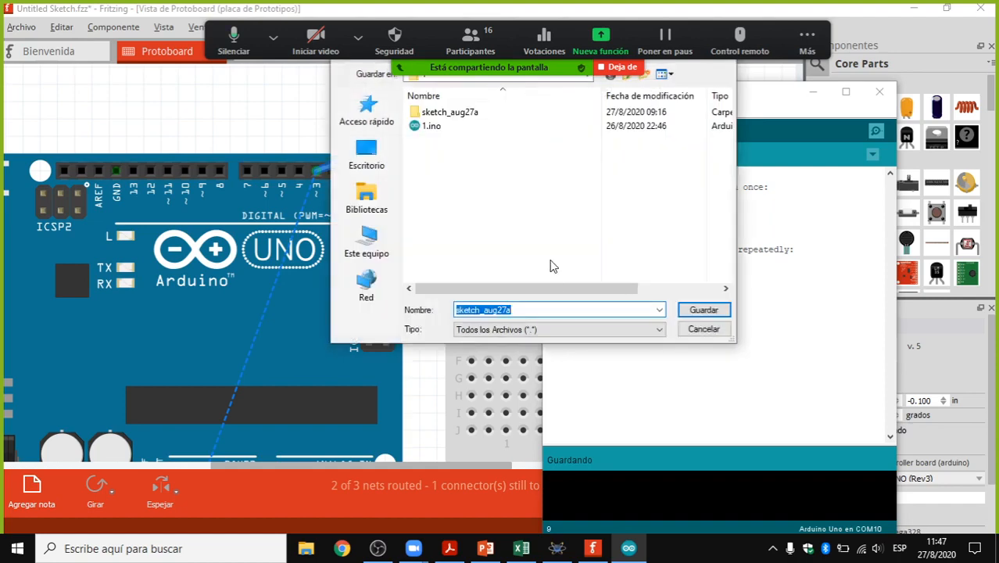
{"action": "left_click", "coordinate": [688, 312]}
{"action": "left_click", "coordinate": [688, 311]}
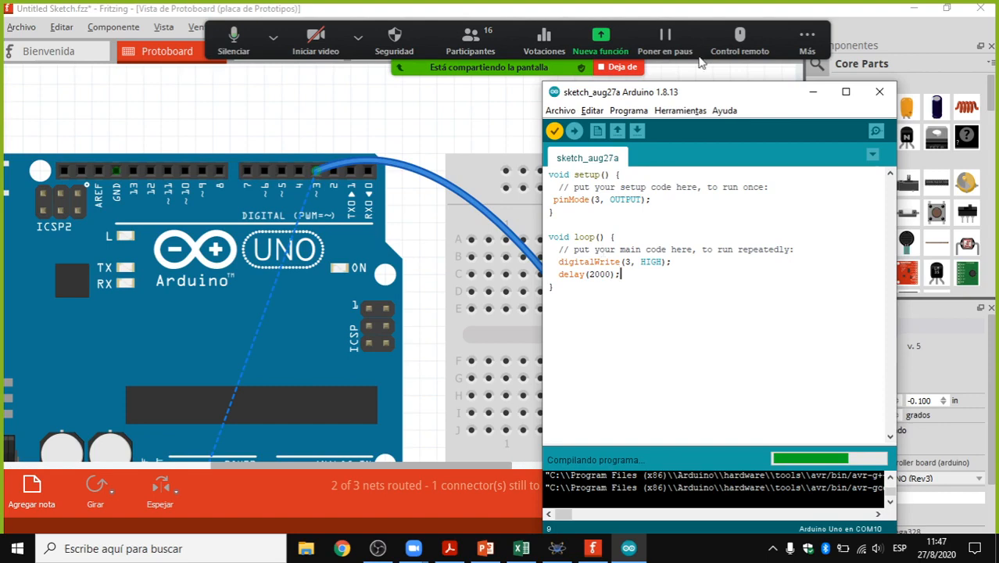
Step: Enlarge the Arduino IDE window and expand its output console to show more of the compile log
{"action": "left_click_drag", "start_coordinate": [701, 57], "coordinate": [695, 36]}
{"action": "left_click_drag", "start_coordinate": [698, 97], "coordinate": [688, 64]}
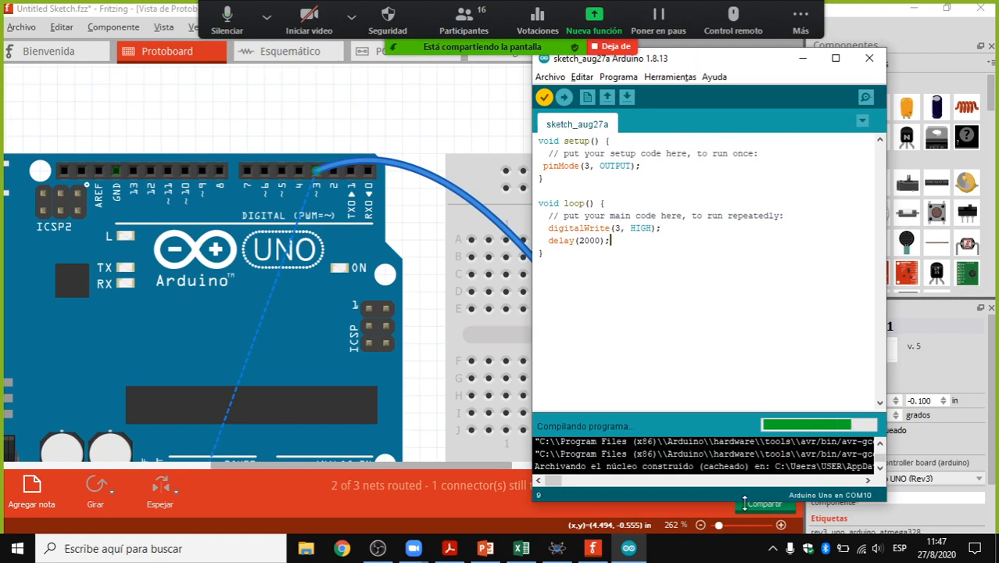
{"action": "left_click_drag", "start_coordinate": [744, 501], "coordinate": [743, 529]}
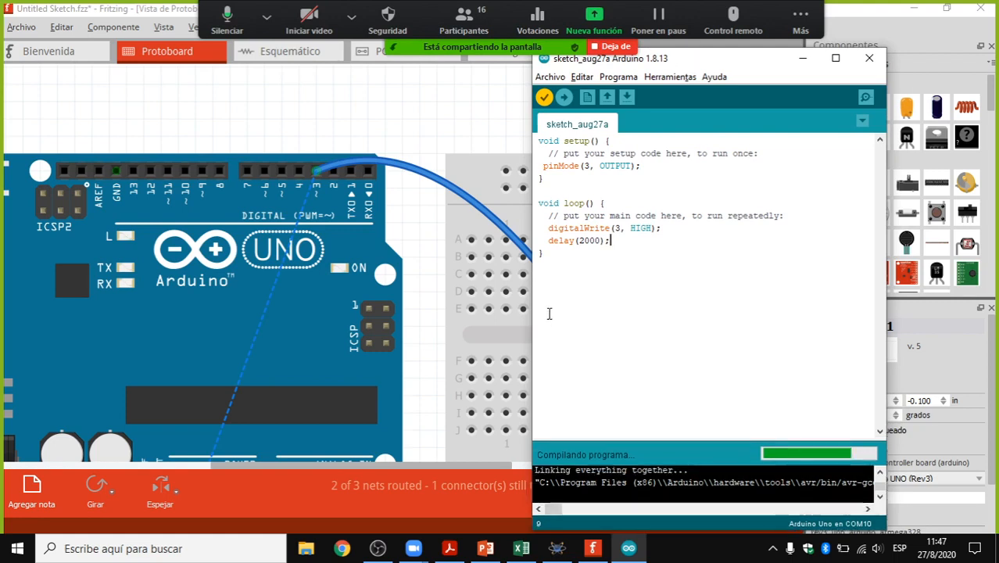
{"action": "left_click_drag", "start_coordinate": [534, 309], "coordinate": [104, 299]}
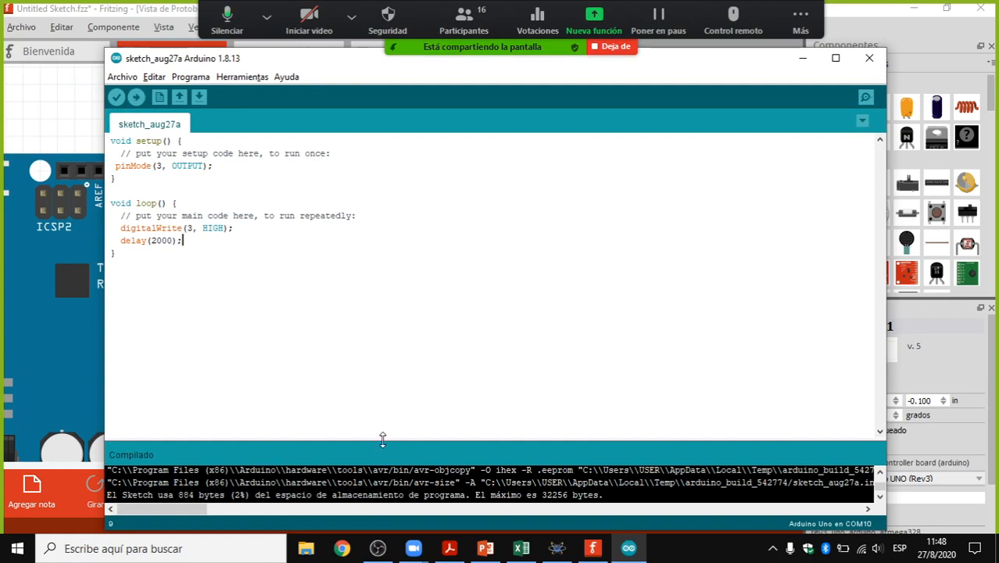
{"action": "left_click_drag", "start_coordinate": [381, 441], "coordinate": [391, 338]}
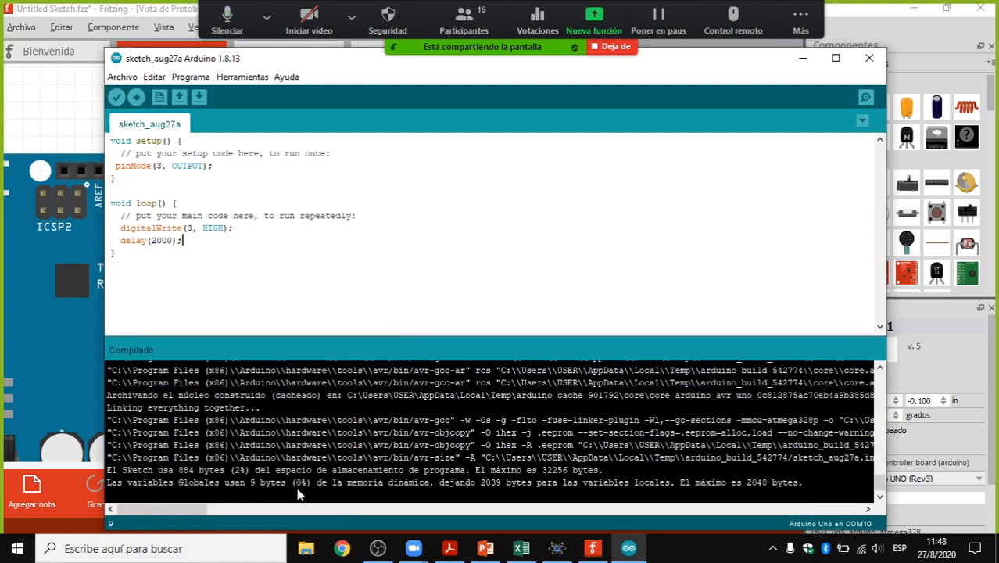
Step: Locate the full path of the compiled sketch_aug27a.ino.hex file in the compile output and copy it
{"action": "left_click_drag", "start_coordinate": [190, 509], "coordinate": [247, 510]}
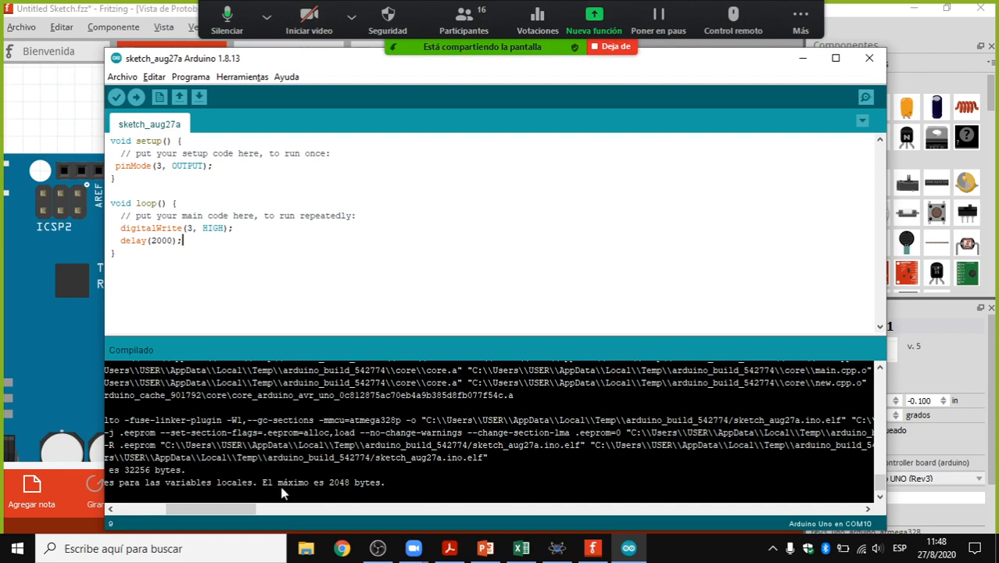
{"action": "left_click_drag", "start_coordinate": [239, 510], "coordinate": [287, 509]}
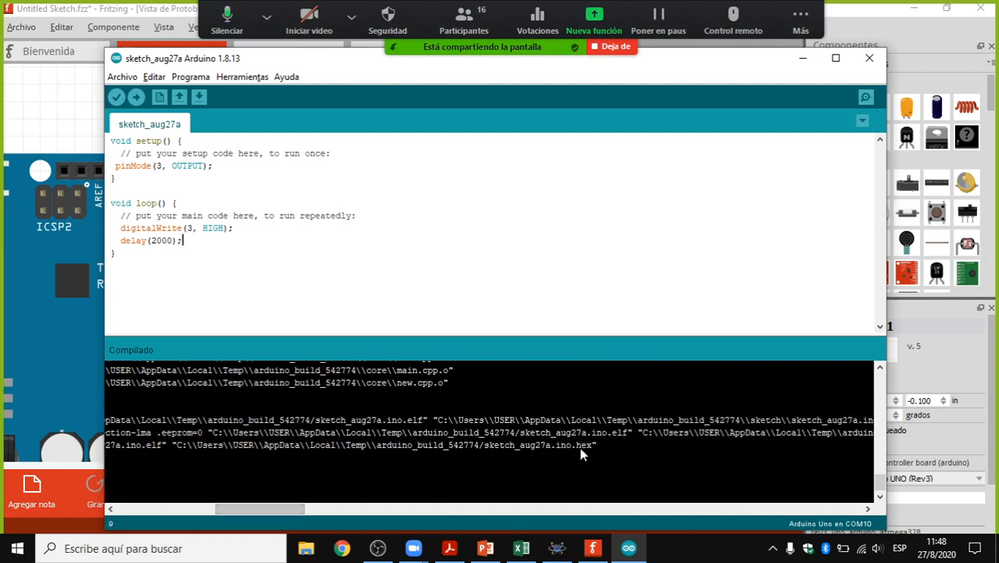
{"action": "left_click_drag", "start_coordinate": [575, 445], "coordinate": [591, 446]}
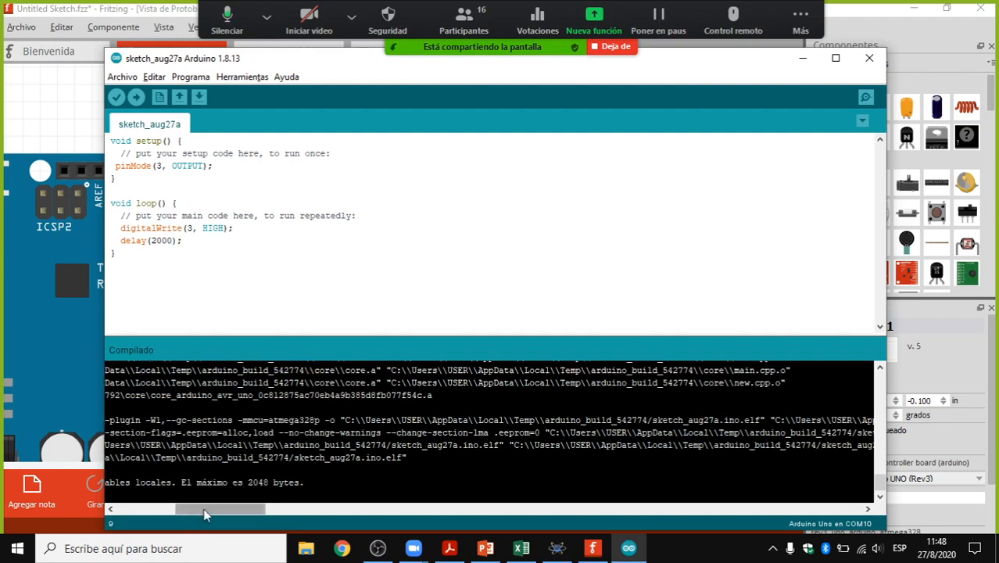
{"action": "left_click_drag", "start_coordinate": [205, 513], "coordinate": [246, 507]}
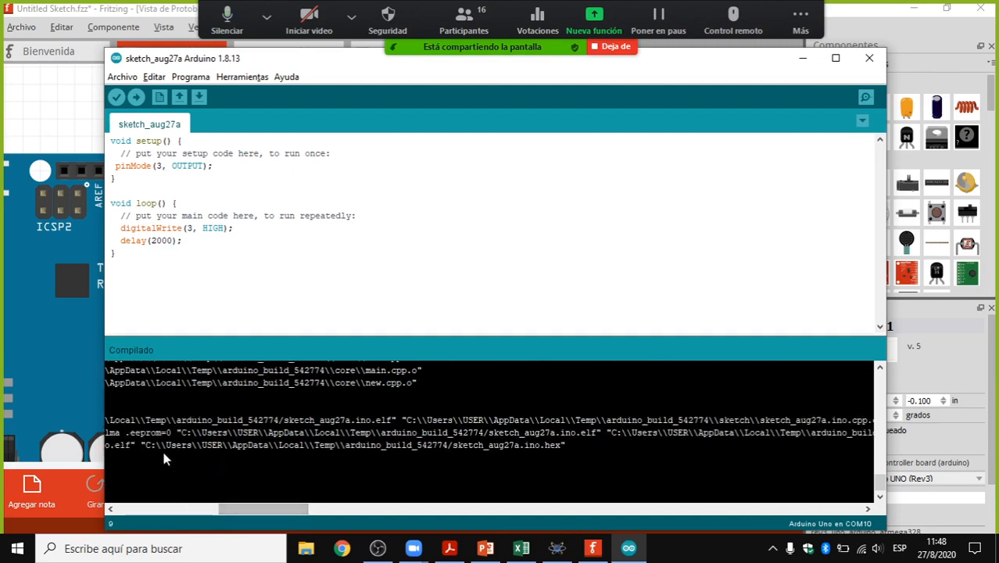
{"action": "left_click_drag", "start_coordinate": [150, 444], "coordinate": [627, 444]}
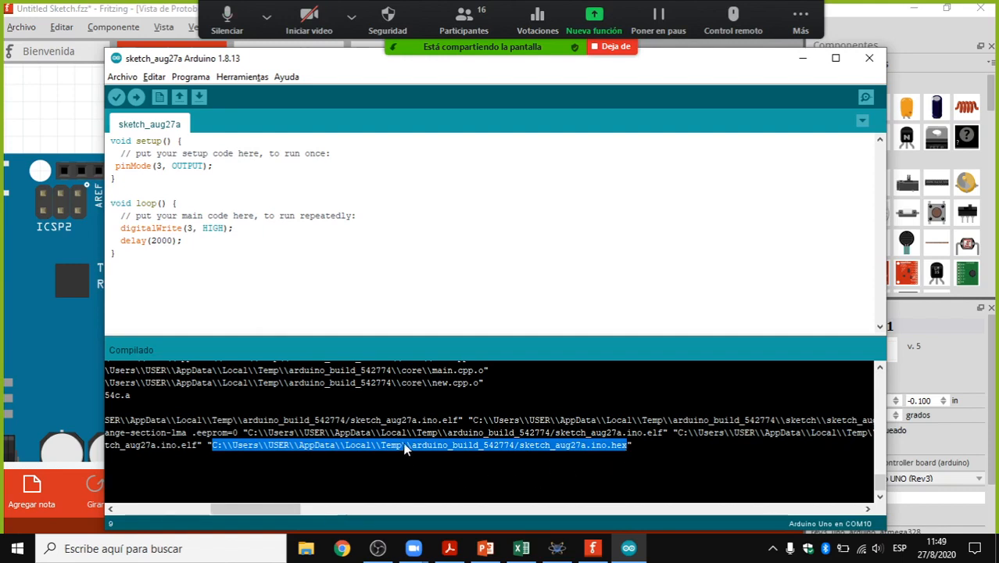
Step: Switch to Proteus and set the Arduino Uno component's program file to the copied sketch_aug27a.ino.hex path
{"action": "left_click", "coordinate": [556, 548]}
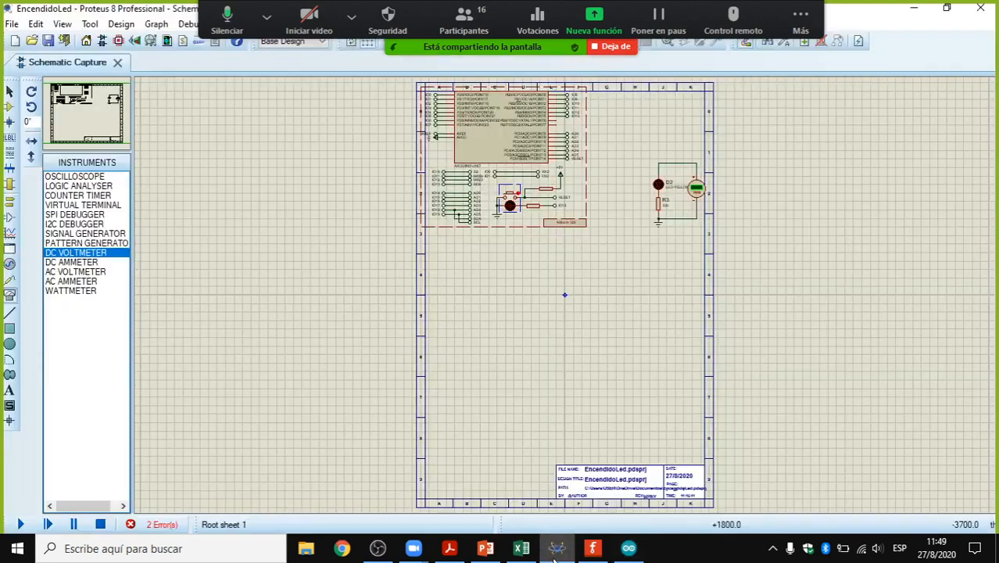
{"action": "scroll", "coordinate": [566, 291], "scroll_direction": "up", "scroll_amount": 3}
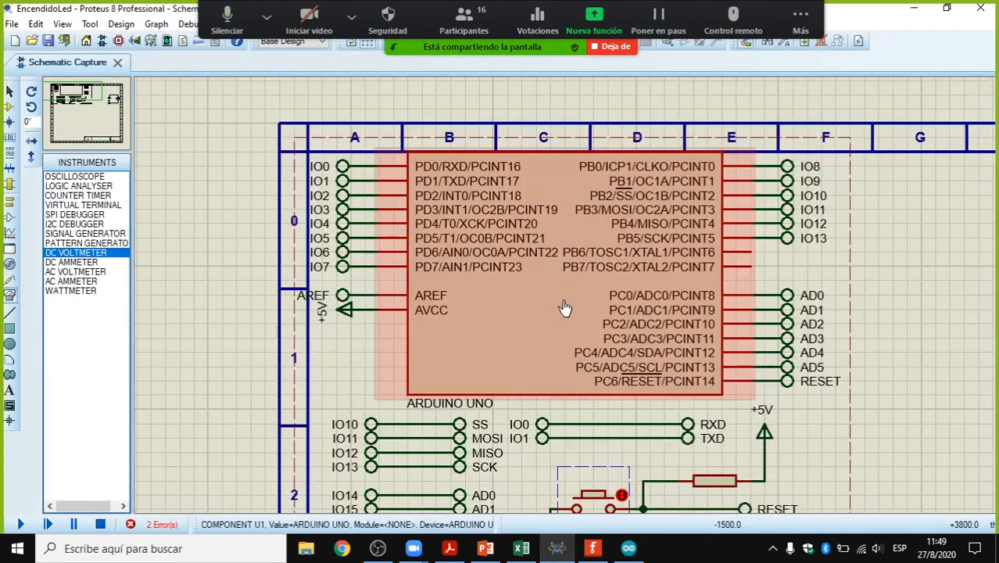
{"action": "double_click", "coordinate": [594, 275]}
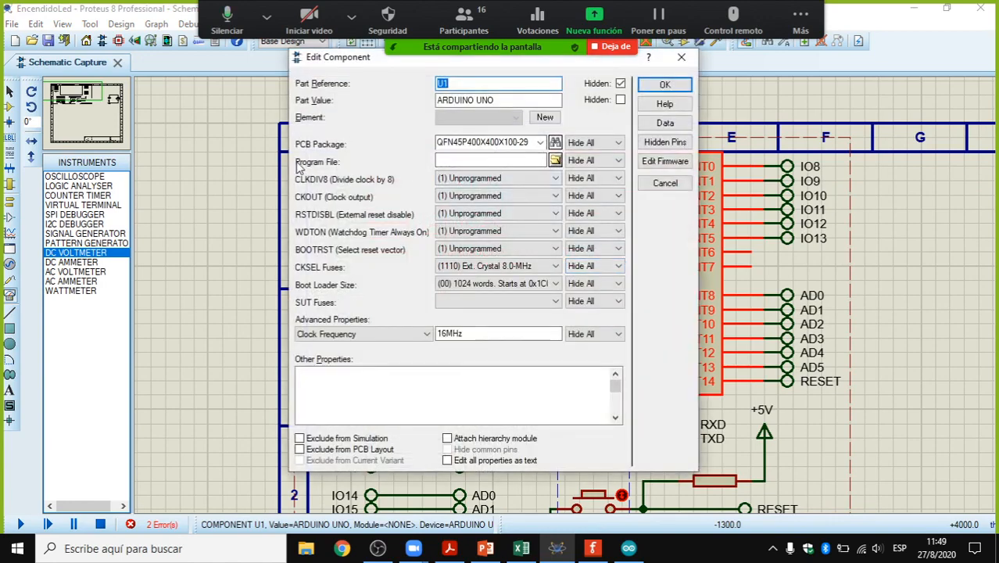
{"action": "left_click", "coordinate": [468, 162]}
{"action": "key", "text": "ctrl+v"}
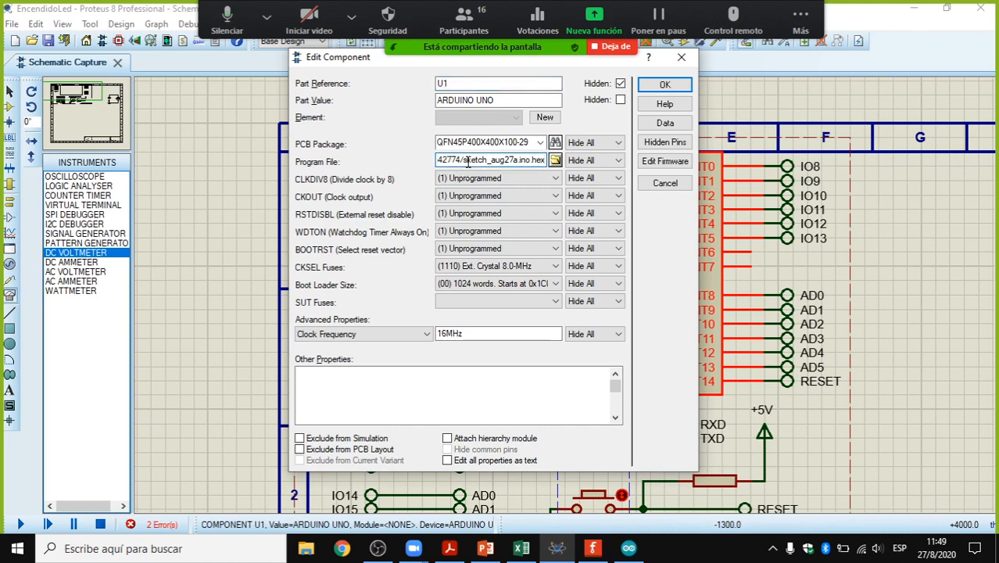
{"action": "left_click", "coordinate": [677, 86]}
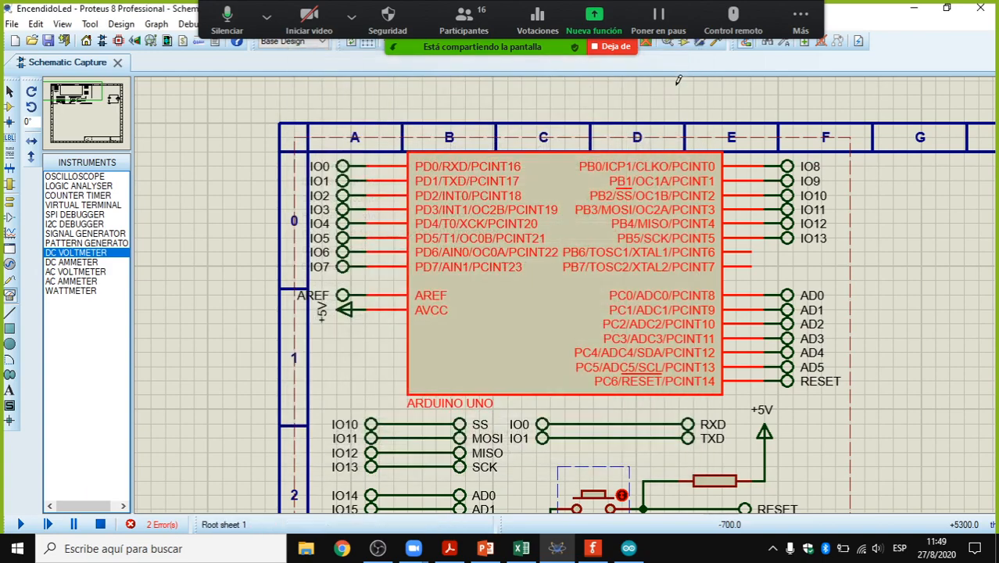
Step: Examine the Arduino and LED circuit in the Proteus schematic, check the LED wire's pin in Fritzing, and return to Proteus
{"action": "scroll", "coordinate": [576, 289], "scroll_direction": "down", "scroll_amount": 2}
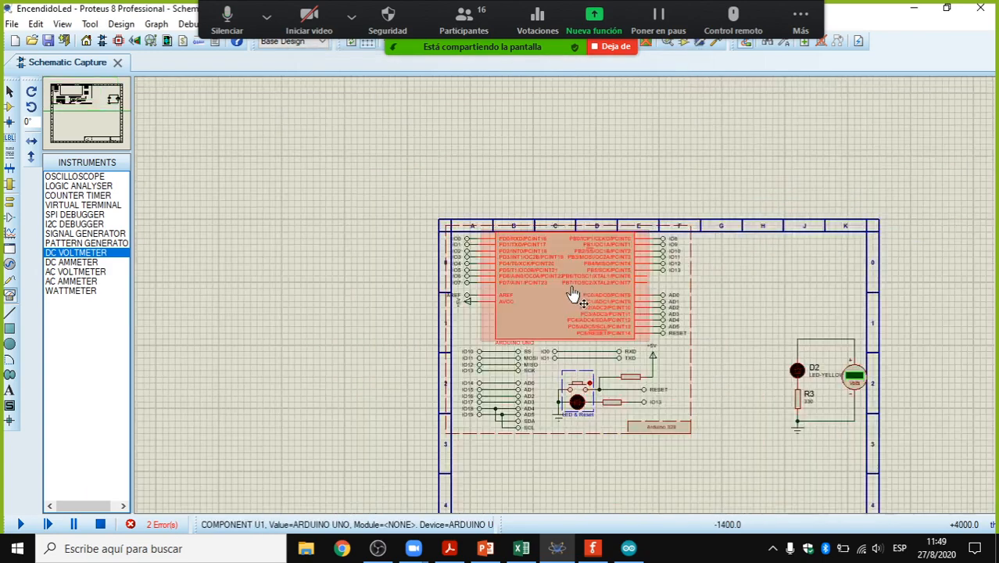
{"action": "scroll", "coordinate": [575, 298], "scroll_direction": "down", "scroll_amount": 1}
{"action": "scroll", "coordinate": [570, 301], "scroll_direction": "up", "scroll_amount": 3}
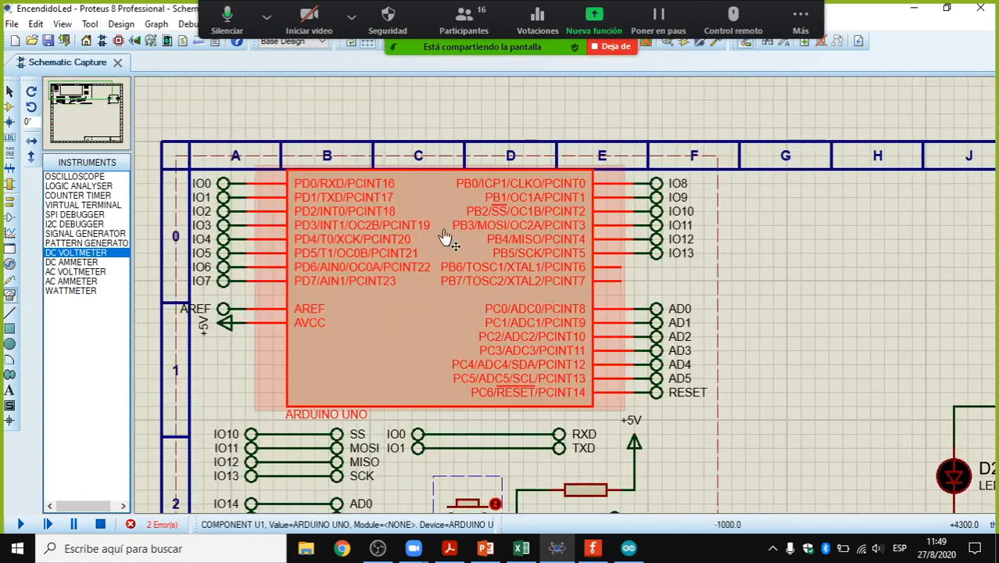
{"action": "scroll", "coordinate": [644, 329], "scroll_direction": "down", "scroll_amount": 2}
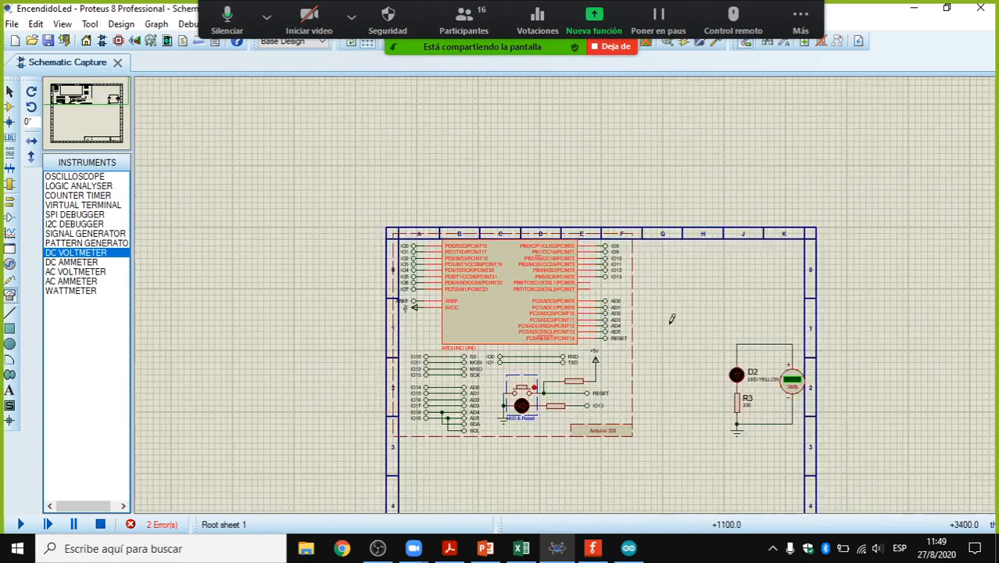
{"action": "scroll", "coordinate": [661, 363], "scroll_direction": "up", "scroll_amount": 1}
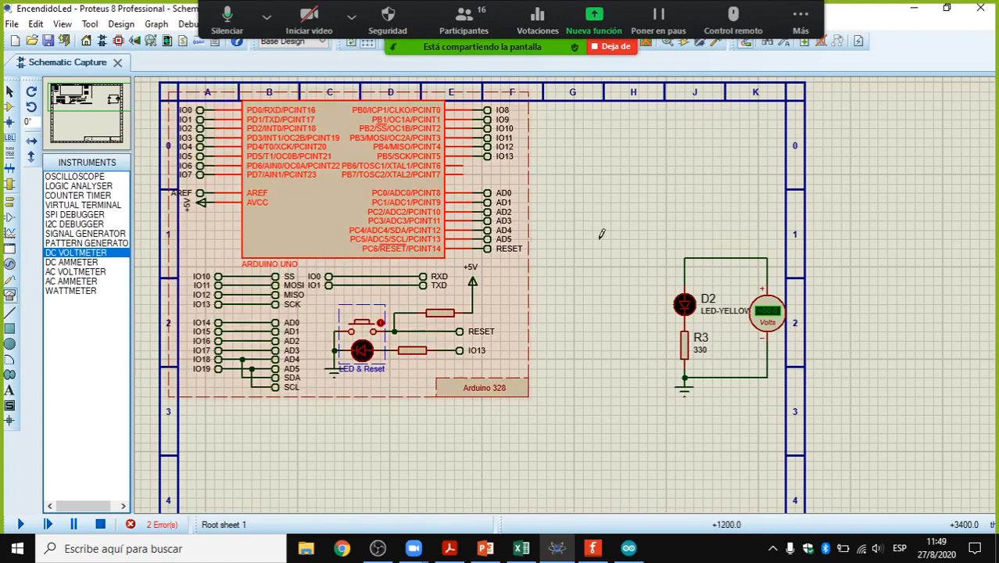
{"action": "scroll", "coordinate": [599, 228], "scroll_direction": "up", "scroll_amount": 1}
{"action": "scroll", "coordinate": [550, 270], "scroll_direction": "down", "scroll_amount": 1}
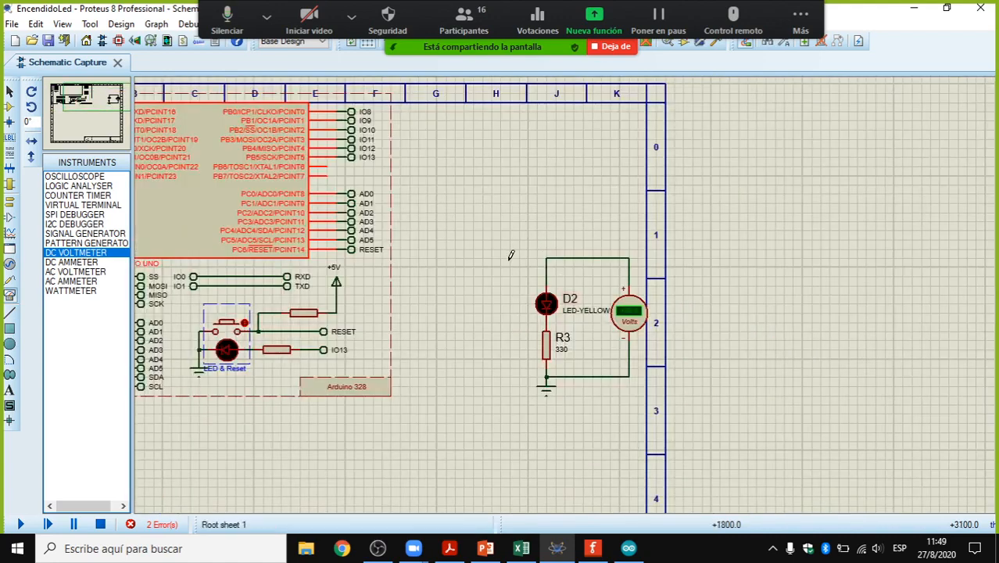
{"action": "left_click", "coordinate": [593, 548]}
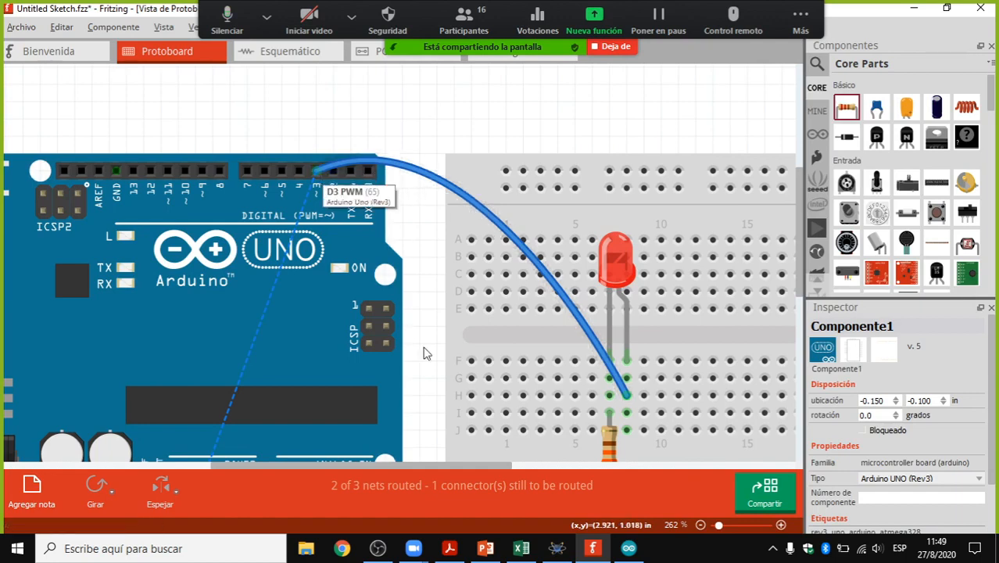
{"action": "key", "text": "alt+Tab"}
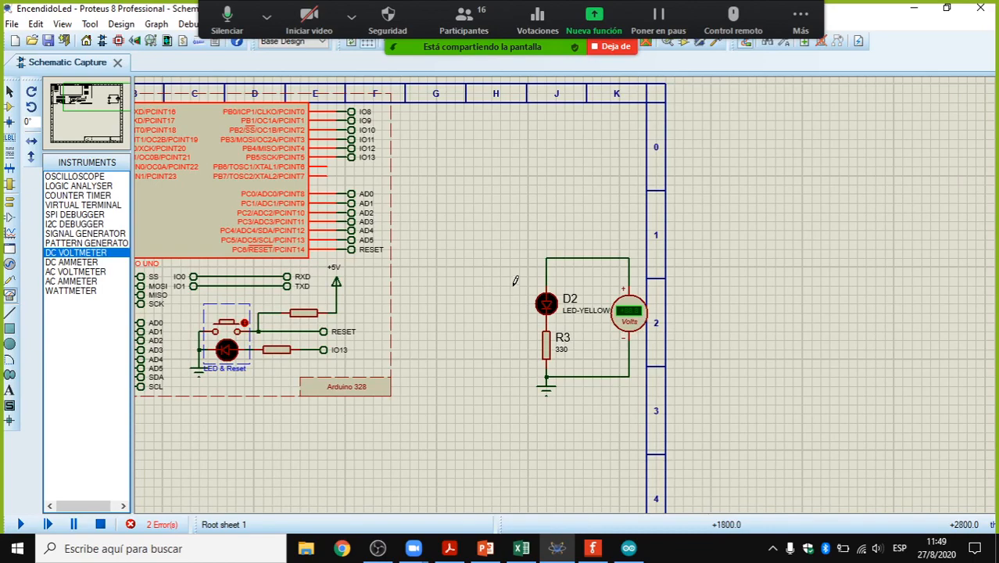
Step: Place a default terminal rotated 270° above LED D2 and wire it to the junction with the voltmeter's positive lead
{"action": "scroll", "coordinate": [536, 266], "scroll_direction": "up", "scroll_amount": 2}
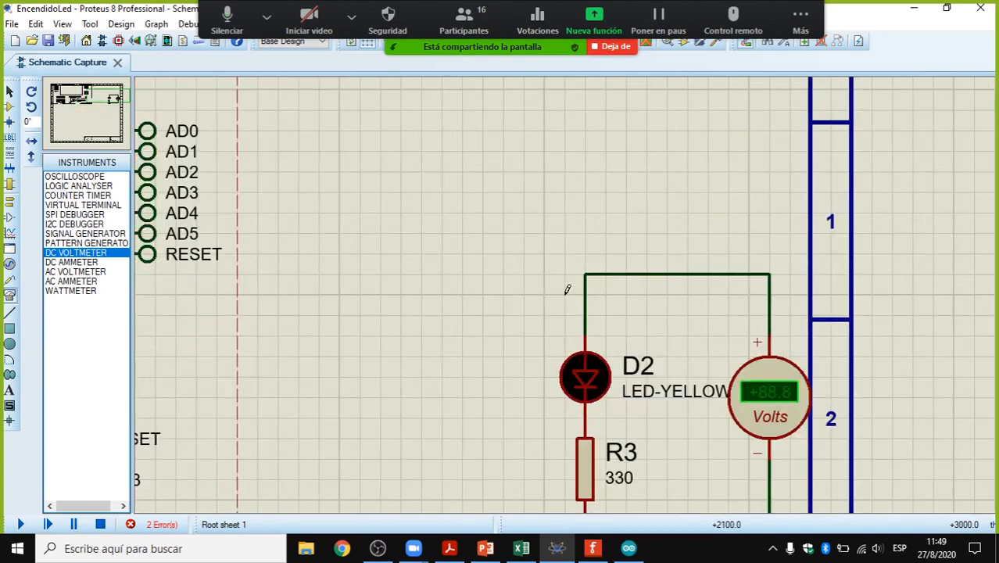
{"action": "scroll", "coordinate": [569, 287], "scroll_direction": "down", "scroll_amount": 2}
{"action": "scroll", "coordinate": [568, 290], "scroll_direction": "up", "scroll_amount": 2}
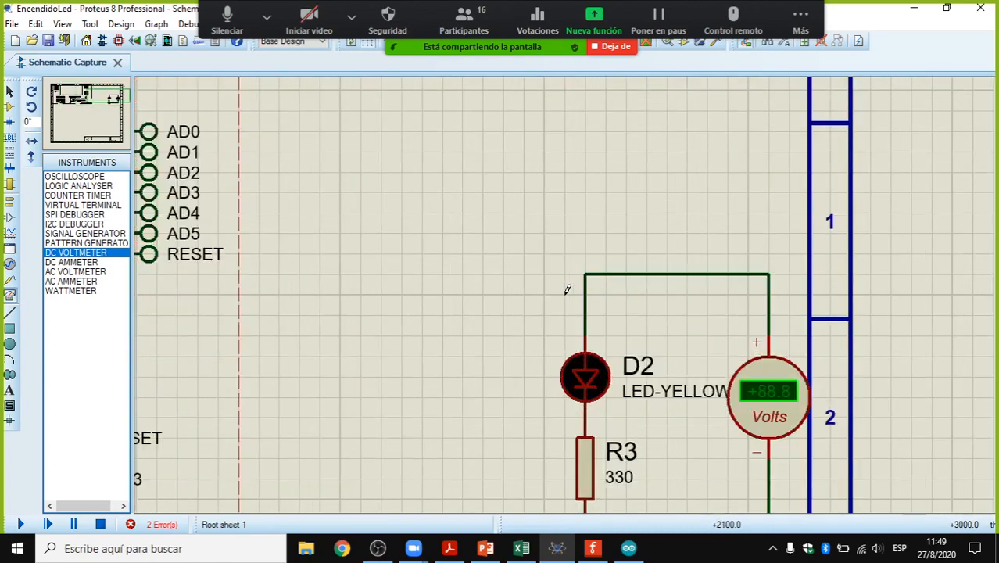
{"action": "left_click", "coordinate": [10, 202]}
{"action": "left_click", "coordinate": [67, 178]}
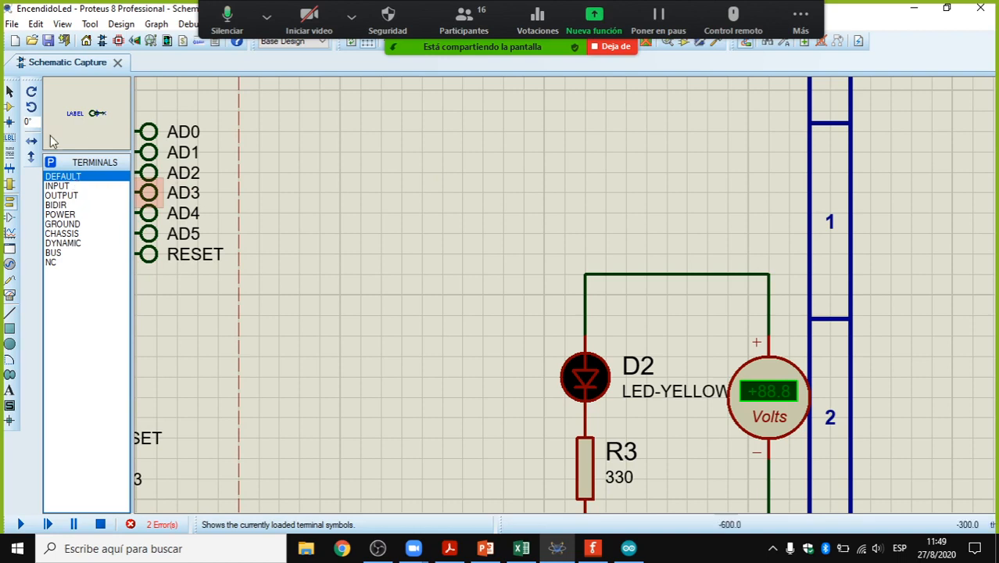
{"action": "left_click", "coordinate": [32, 108]}
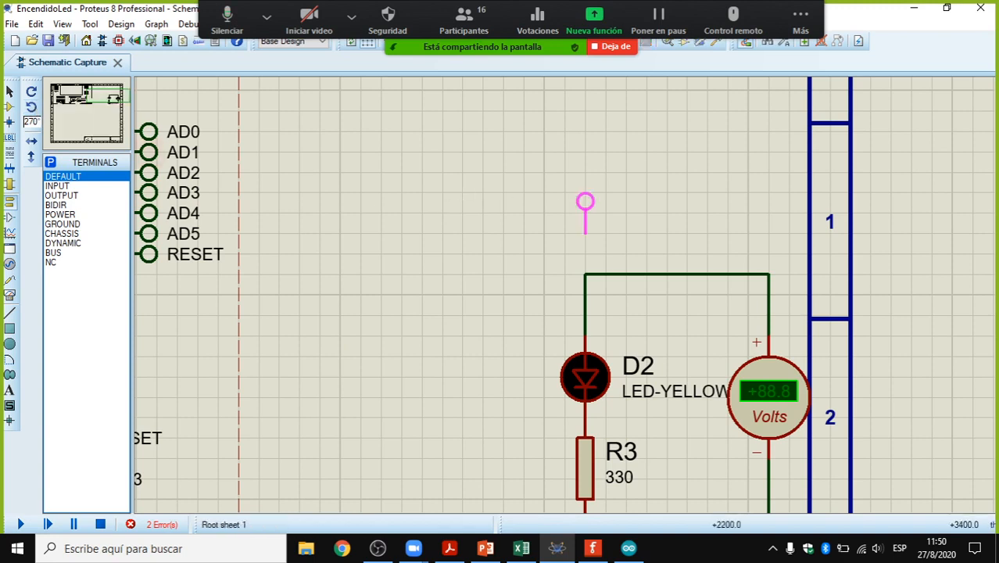
{"action": "left_click", "coordinate": [585, 239]}
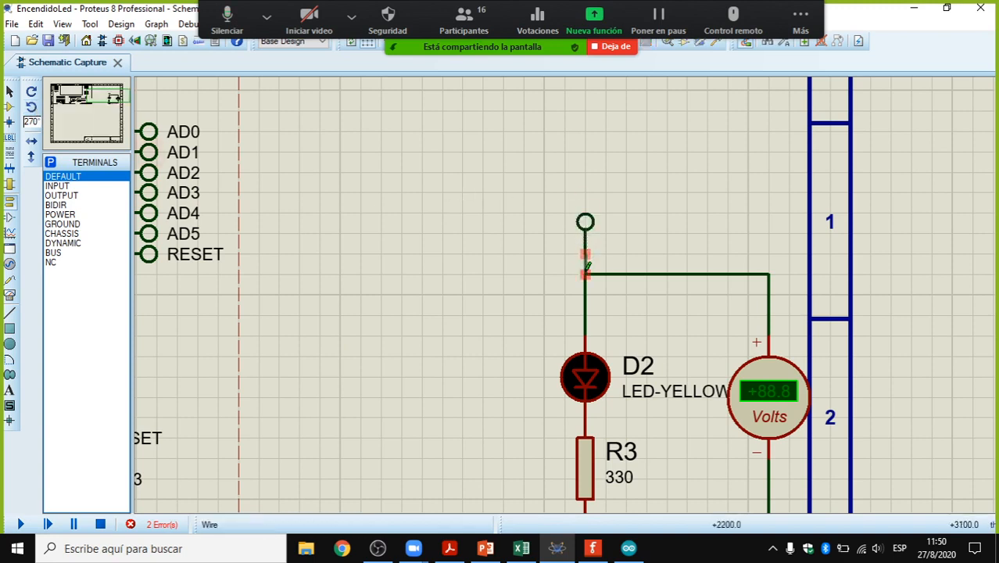
{"action": "left_click", "coordinate": [585, 272]}
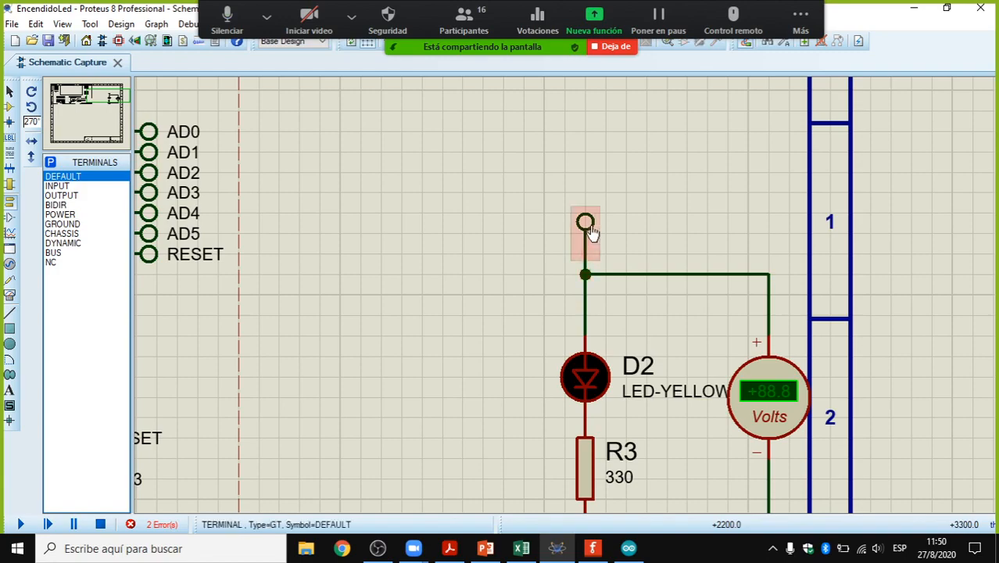
Step: Check the Arduino Uno's pin terminal names and label the new terminal above LED D2 as IO3
{"action": "scroll", "coordinate": [244, 261], "scroll_direction": "down", "scroll_amount": 4}
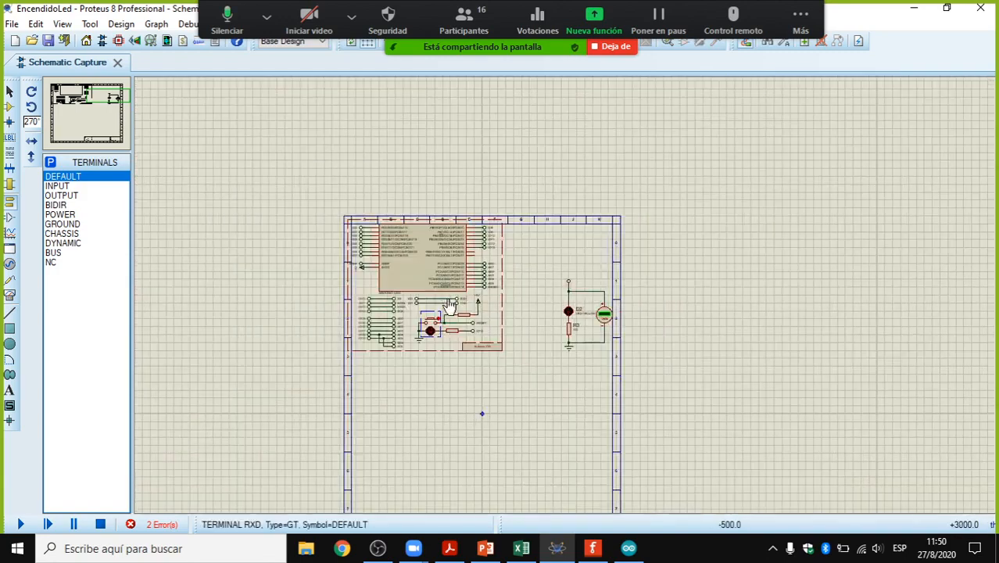
{"action": "scroll", "coordinate": [394, 308], "scroll_direction": "up", "scroll_amount": 3}
{"action": "scroll", "coordinate": [567, 286], "scroll_direction": "up", "scroll_amount": 2}
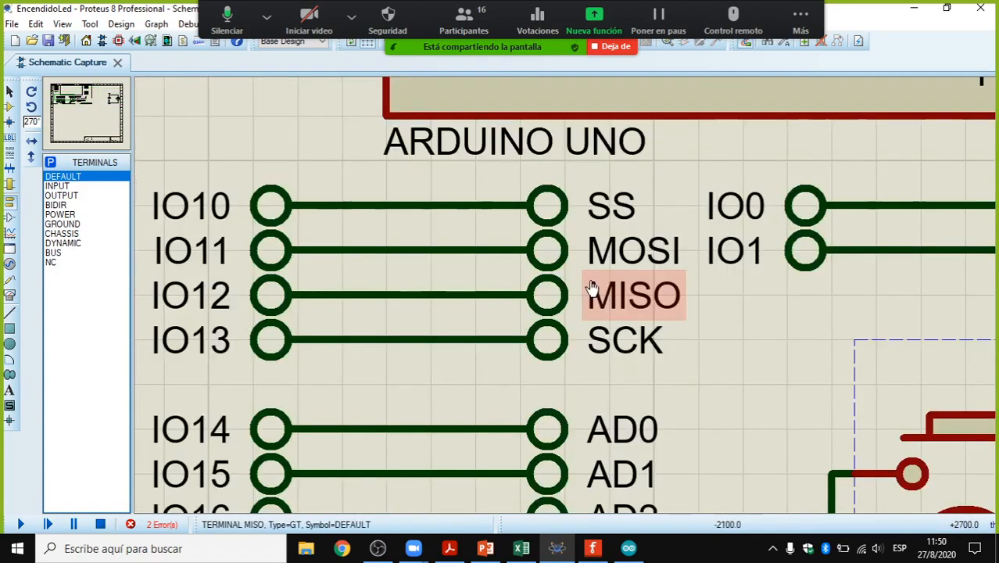
{"action": "scroll", "coordinate": [592, 286], "scroll_direction": "down", "scroll_amount": 1}
{"action": "scroll", "coordinate": [566, 266], "scroll_direction": "down", "scroll_amount": 3}
{"action": "scroll", "coordinate": [566, 297], "scroll_direction": "up", "scroll_amount": 3}
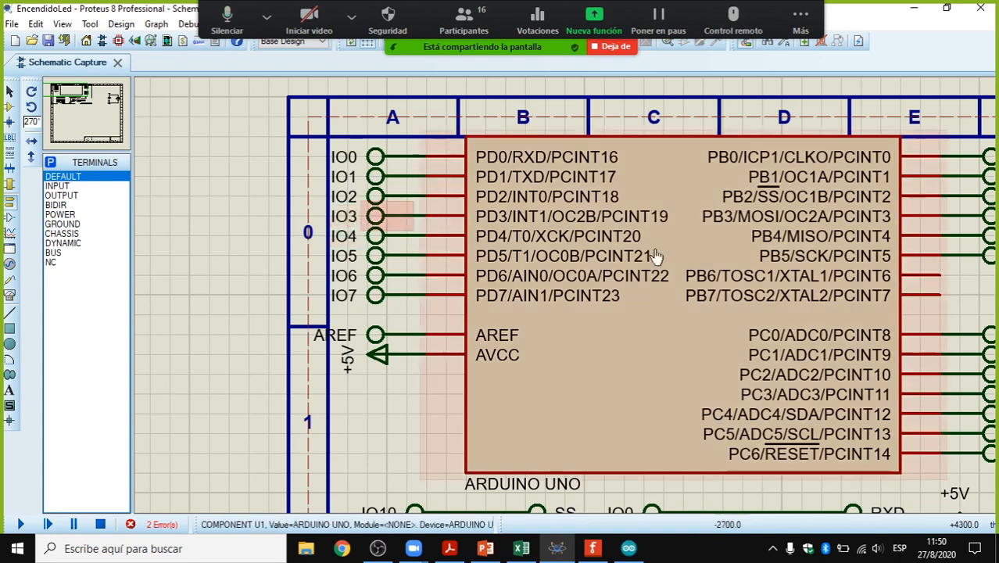
{"action": "scroll", "coordinate": [693, 293], "scroll_direction": "down", "scroll_amount": 3}
{"action": "scroll", "coordinate": [693, 293], "scroll_direction": "down", "scroll_amount": 1}
{"action": "scroll", "coordinate": [571, 285], "scroll_direction": "up", "scroll_amount": 6}
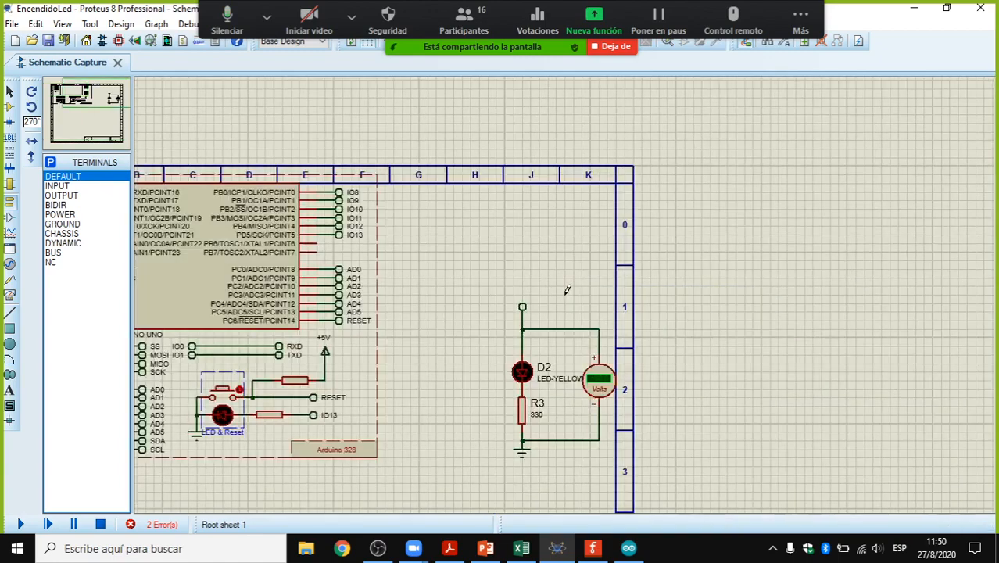
{"action": "double_click", "coordinate": [372, 258]}
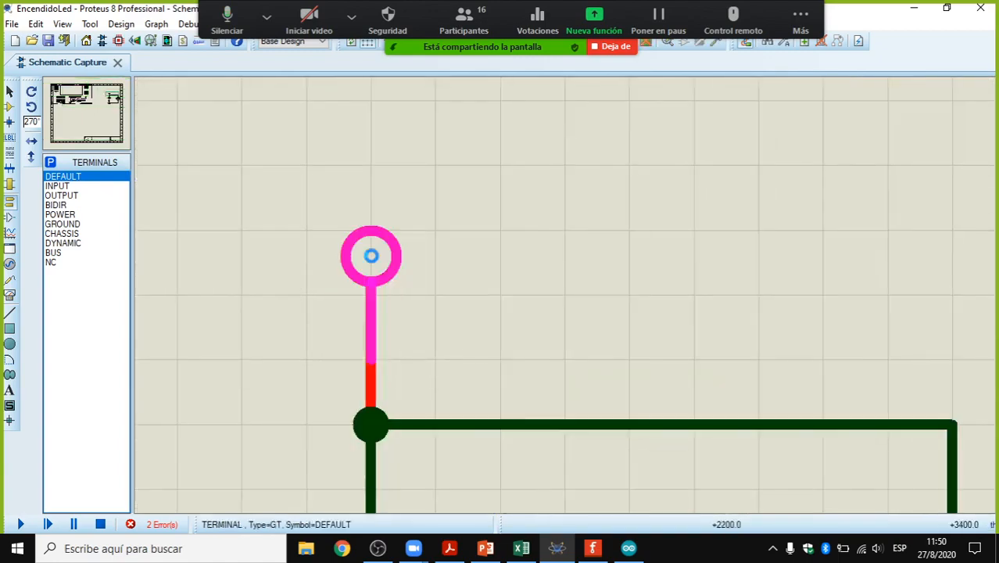
{"action": "type", "text": "IO3"}
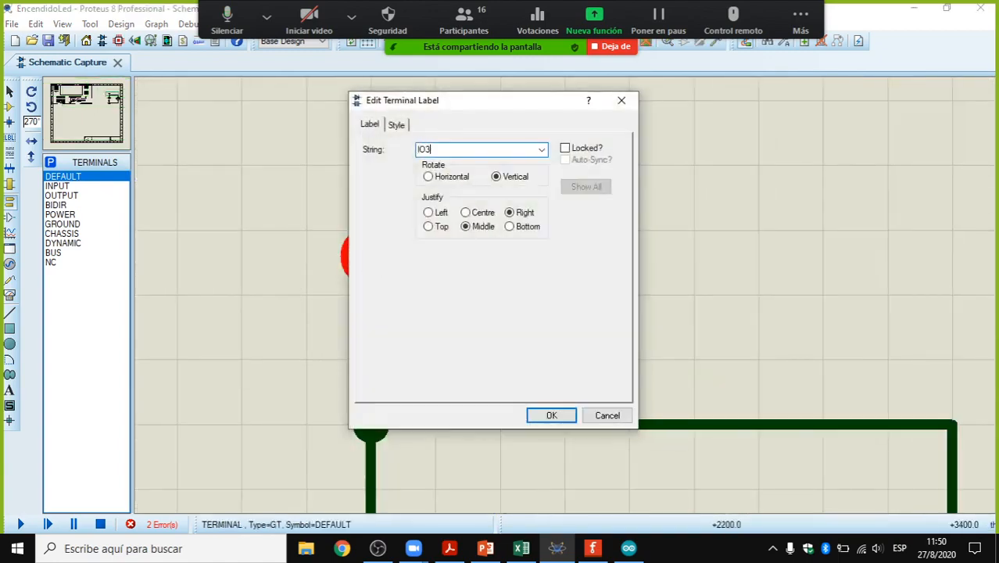
{"action": "left_click", "coordinate": [545, 416]}
Step: Examine the Arduino Uno's pin terminals and the IO3 terminal on the LED circuit
{"action": "scroll", "coordinate": [538, 315], "scroll_direction": "down", "scroll_amount": 3}
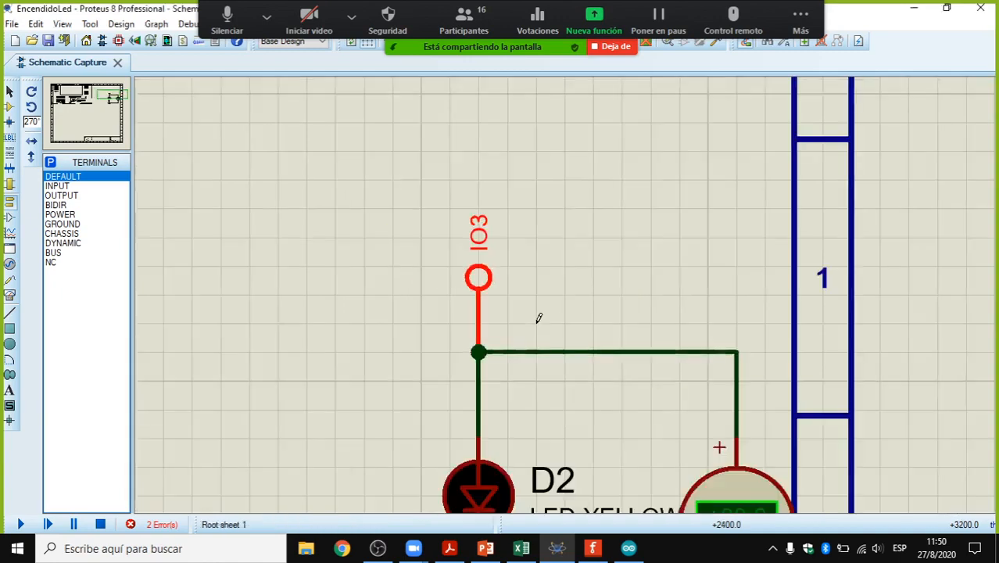
{"action": "scroll", "coordinate": [552, 295], "scroll_direction": "down", "scroll_amount": 1}
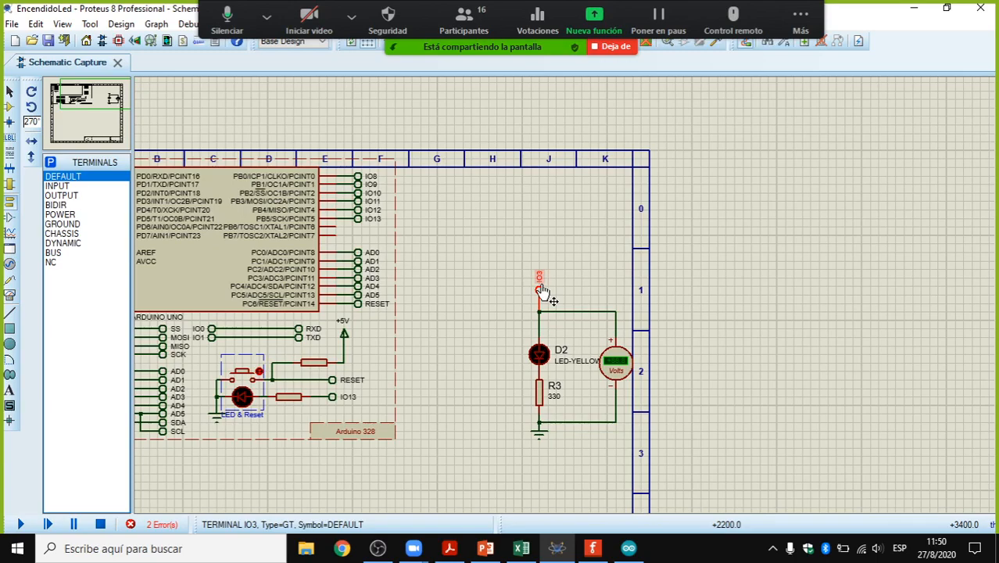
{"action": "scroll", "coordinate": [545, 291], "scroll_direction": "down", "scroll_amount": 1}
{"action": "scroll", "coordinate": [557, 294], "scroll_direction": "up", "scroll_amount": 2}
{"action": "scroll", "coordinate": [566, 301], "scroll_direction": "down", "scroll_amount": 1}
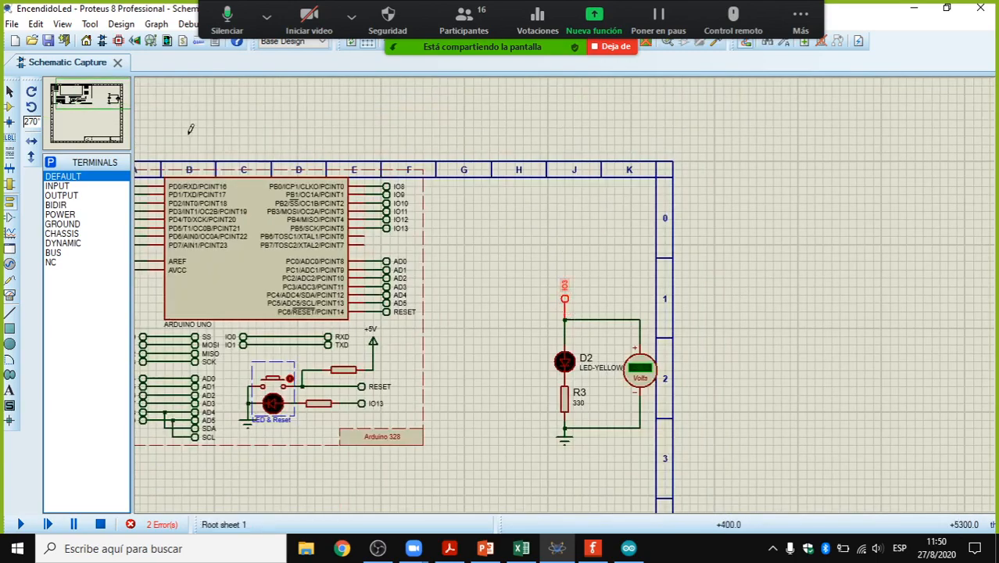
{"action": "scroll", "coordinate": [415, 306], "scroll_direction": "down", "scroll_amount": 1}
{"action": "scroll", "coordinate": [413, 317], "scroll_direction": "down", "scroll_amount": 1}
{"action": "scroll", "coordinate": [413, 317], "scroll_direction": "up", "scroll_amount": 3}
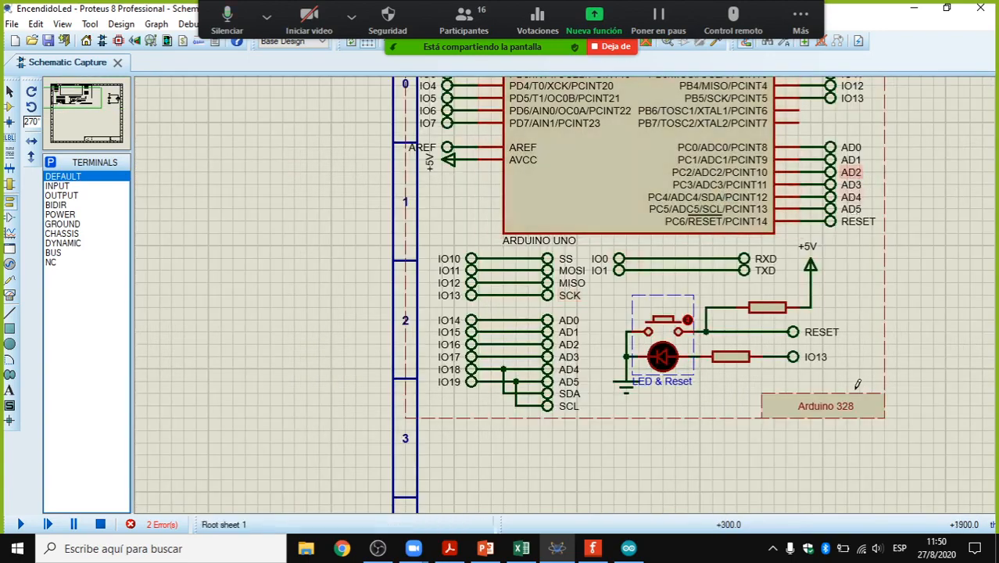
{"action": "scroll", "coordinate": [721, 304], "scroll_direction": "down", "scroll_amount": 2}
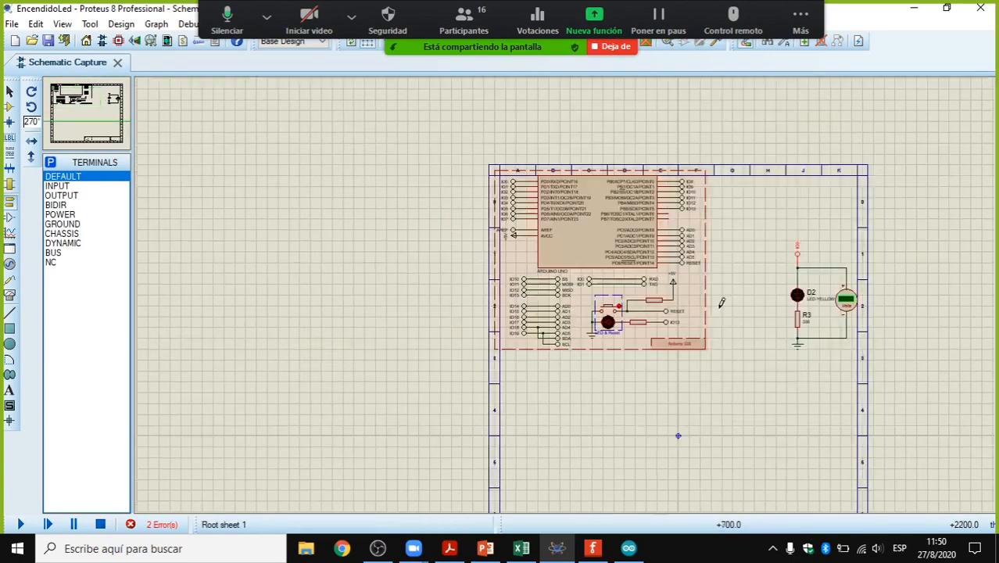
{"action": "scroll", "coordinate": [761, 225], "scroll_direction": "up", "scroll_amount": 2}
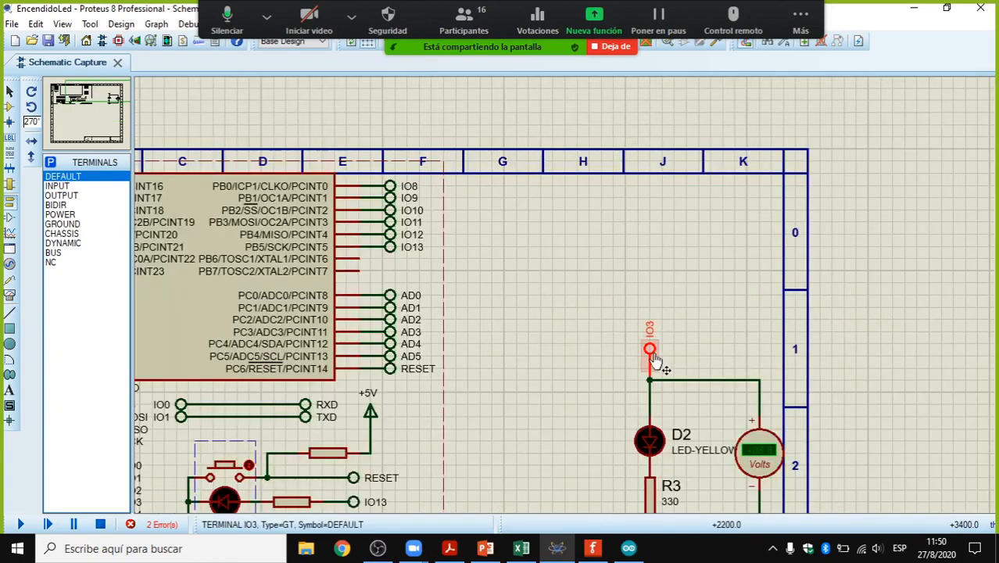
Step: Run the simulation and check the LED and voltmeter in the IO3 circuit
{"action": "scroll", "coordinate": [655, 360], "scroll_direction": "down", "scroll_amount": 2}
{"action": "scroll", "coordinate": [564, 294], "scroll_direction": "up", "scroll_amount": 2}
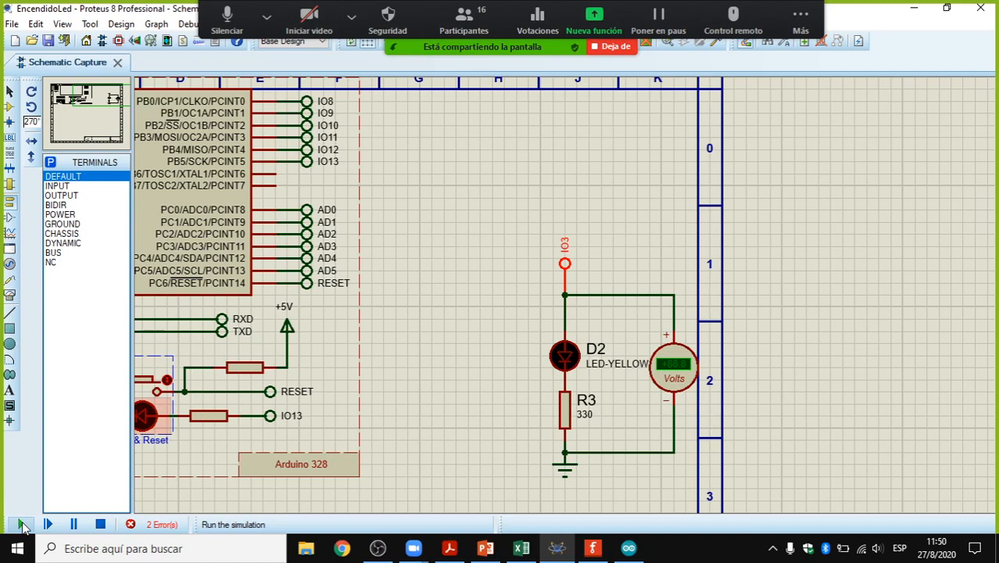
{"action": "left_click", "coordinate": [21, 524]}
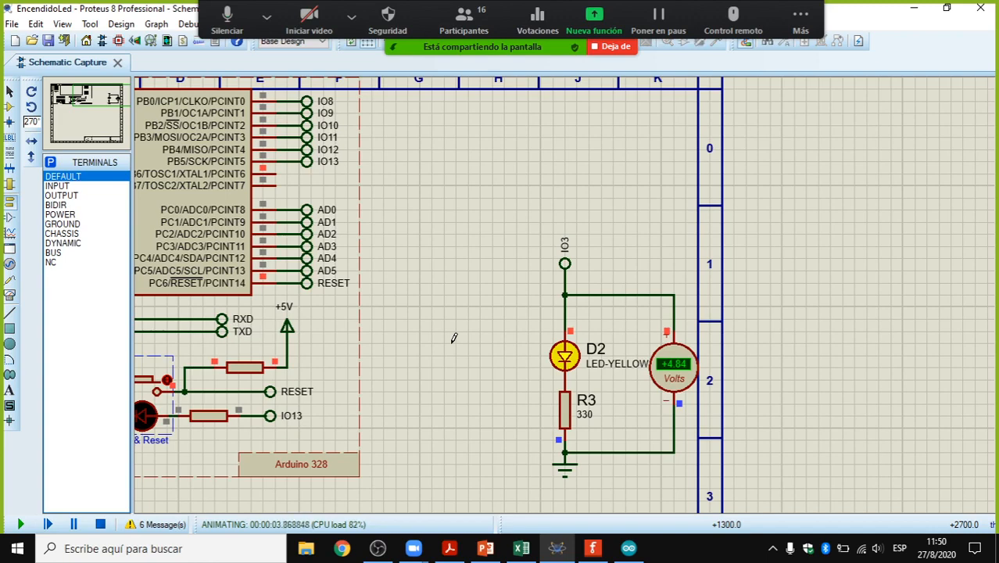
{"action": "scroll", "coordinate": [504, 288], "scroll_direction": "down", "scroll_amount": 1}
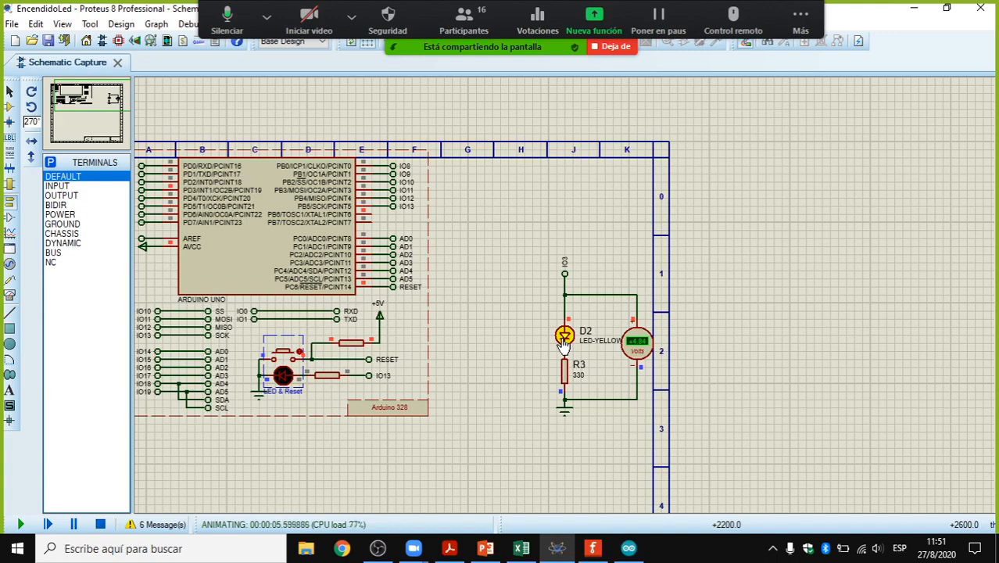
Step: Switch to the Arduino IDE, shrink the output console, and highlight the pin number and HIGH in the digitalWrite line
{"action": "left_click", "coordinate": [628, 548]}
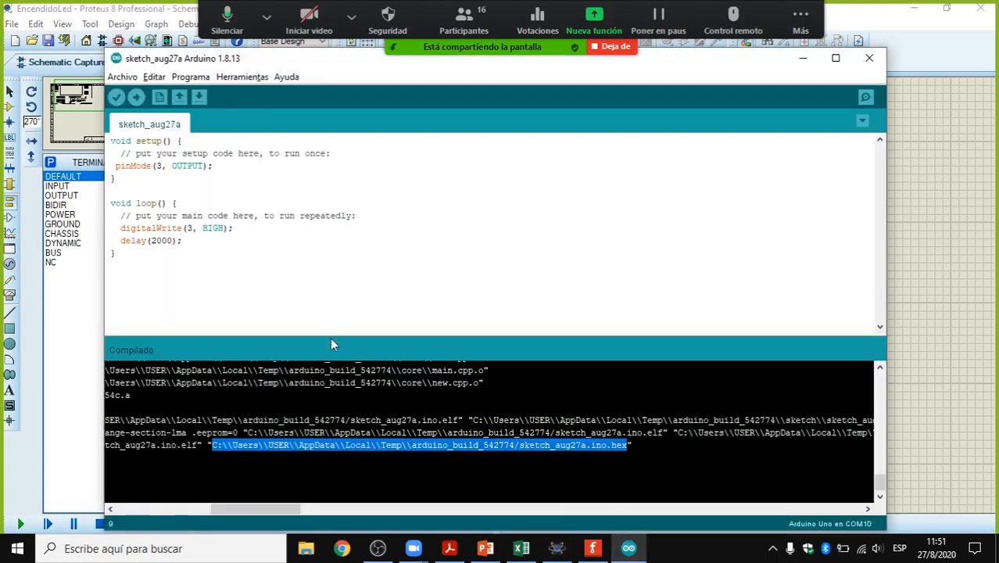
{"action": "left_click_drag", "start_coordinate": [332, 335], "coordinate": [332, 411]}
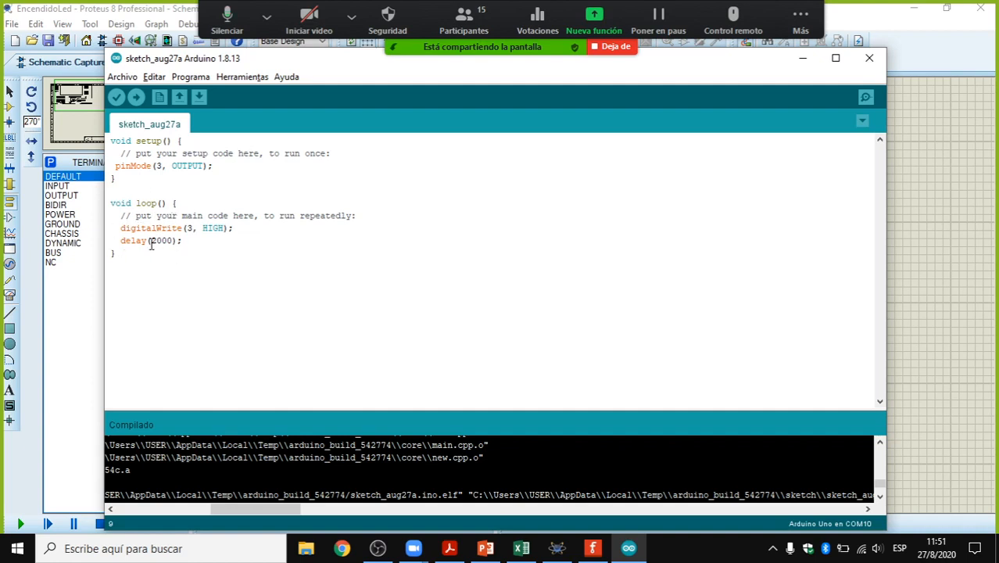
{"action": "double_click", "coordinate": [189, 227]}
{"action": "left_click_drag", "start_coordinate": [204, 227], "coordinate": [224, 227]}
Step: Return to Proteus and examine the running simulation, comparing the Arduino's IO3 pin and the LED circuit with the sketch
{"action": "key", "text": "alt+Tab"}
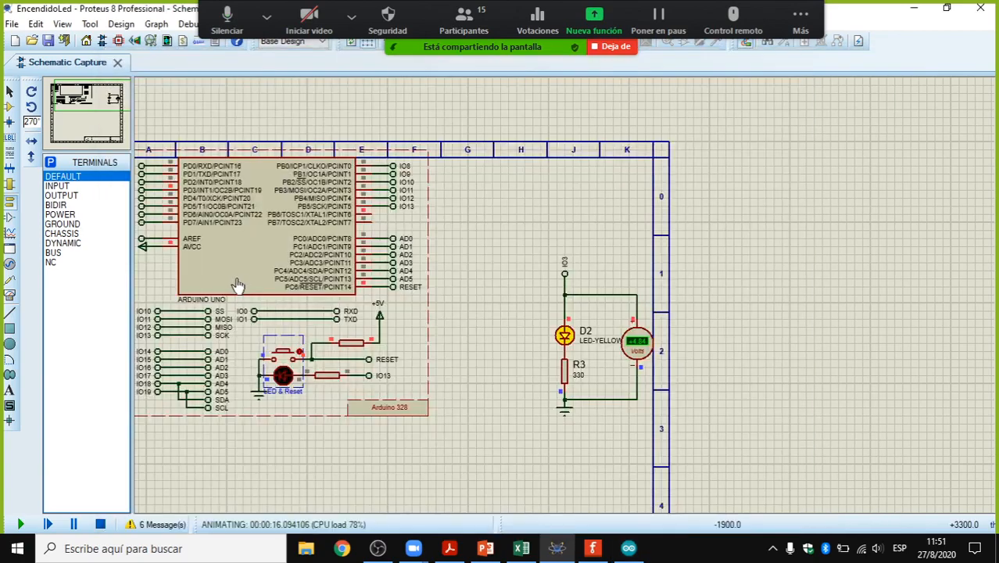
{"action": "scroll", "coordinate": [179, 178], "scroll_direction": "up", "scroll_amount": 3}
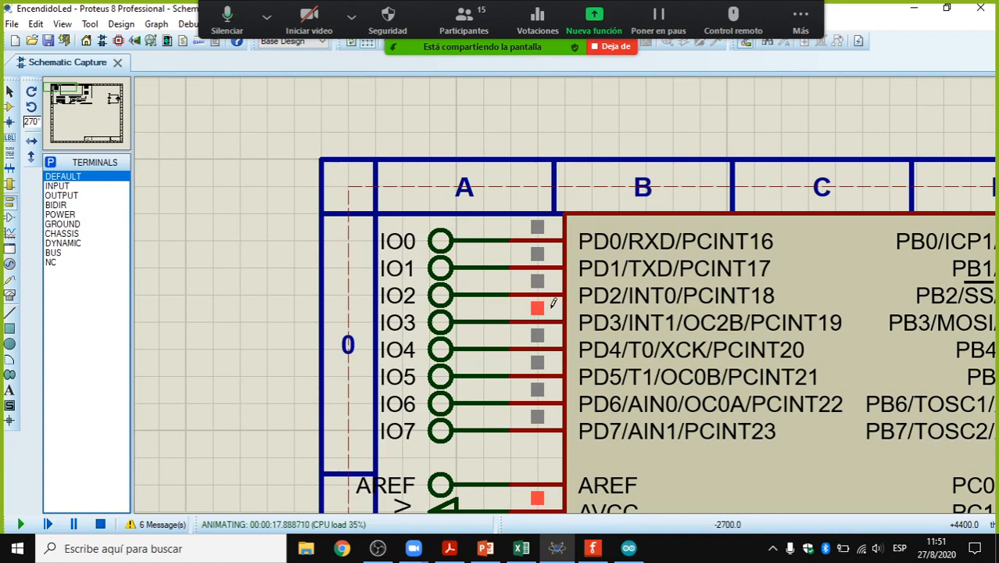
{"action": "key", "text": "alt+Tab"}
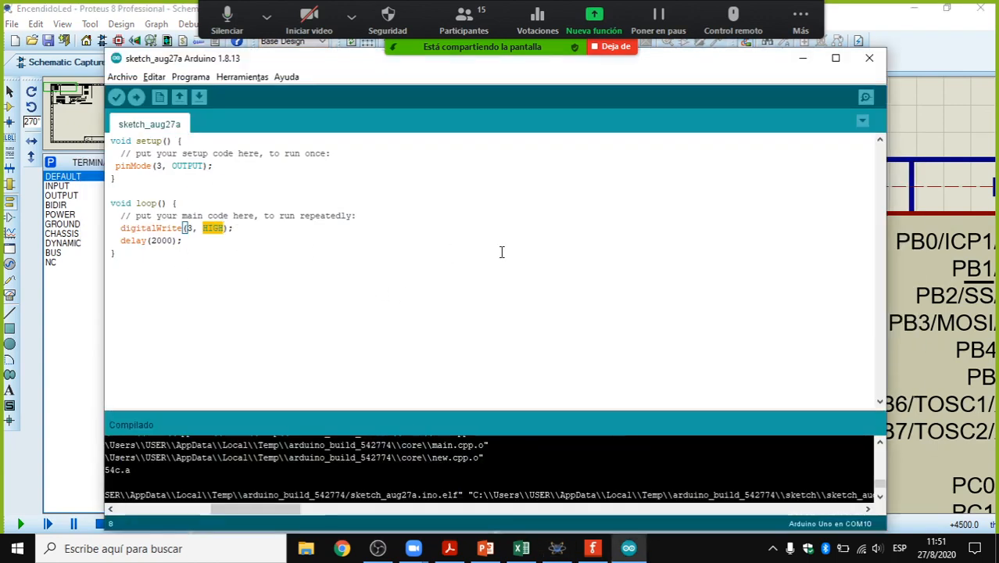
{"action": "key", "text": "alt+Tab"}
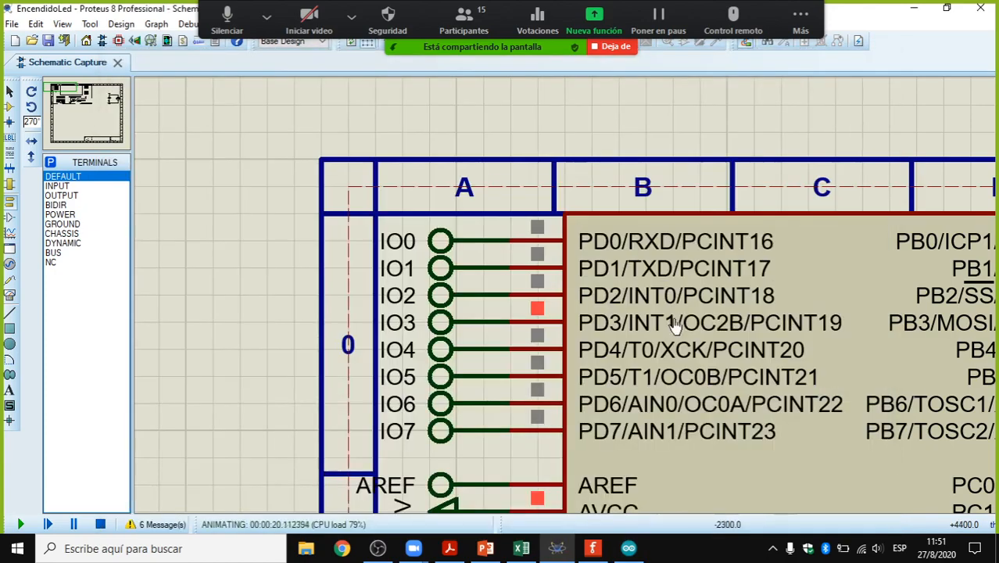
{"action": "scroll", "coordinate": [676, 322], "scroll_direction": "down", "scroll_amount": 3}
{"action": "scroll", "coordinate": [698, 344], "scroll_direction": "up", "scroll_amount": 3}
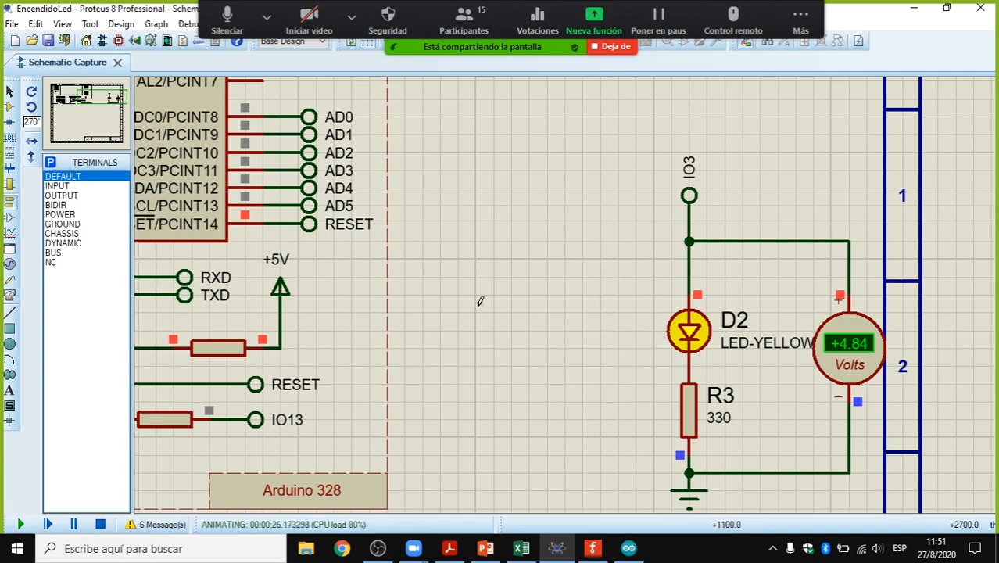
{"action": "scroll", "coordinate": [481, 295], "scroll_direction": "down", "scroll_amount": 1}
{"action": "scroll", "coordinate": [514, 301], "scroll_direction": "down", "scroll_amount": 1}
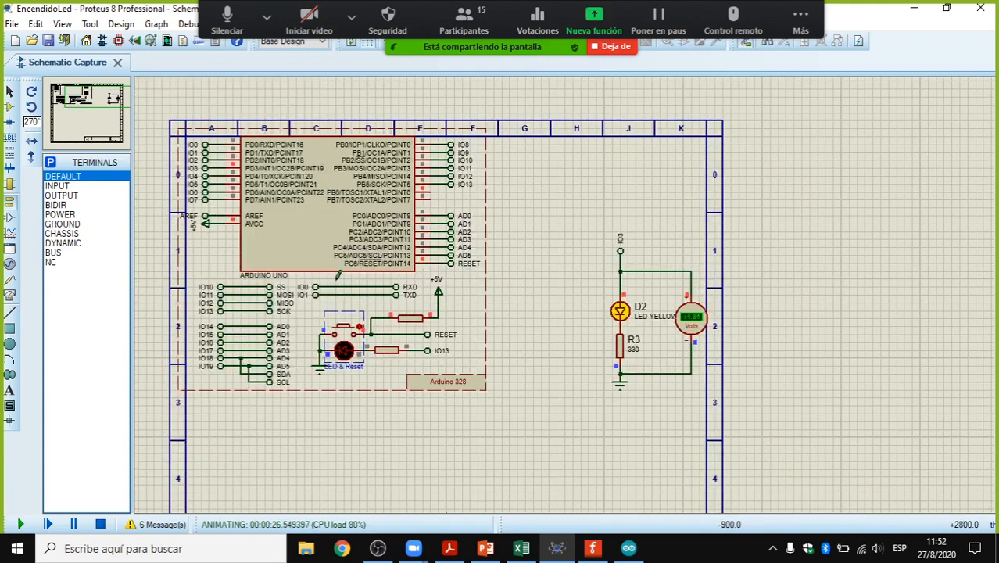
{"action": "scroll", "coordinate": [311, 278], "scroll_direction": "up", "scroll_amount": 1}
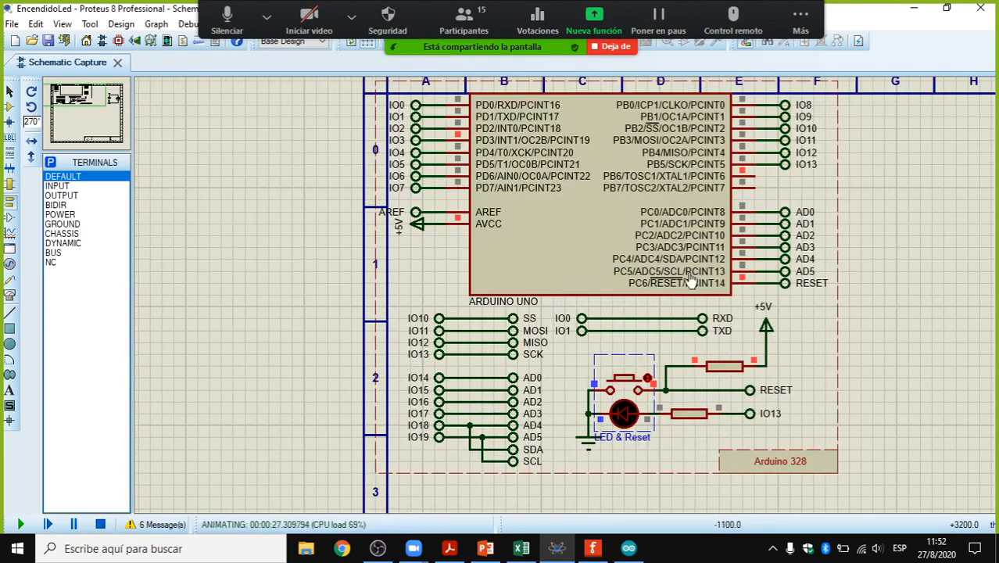
{"action": "scroll", "coordinate": [695, 279], "scroll_direction": "down", "scroll_amount": 1}
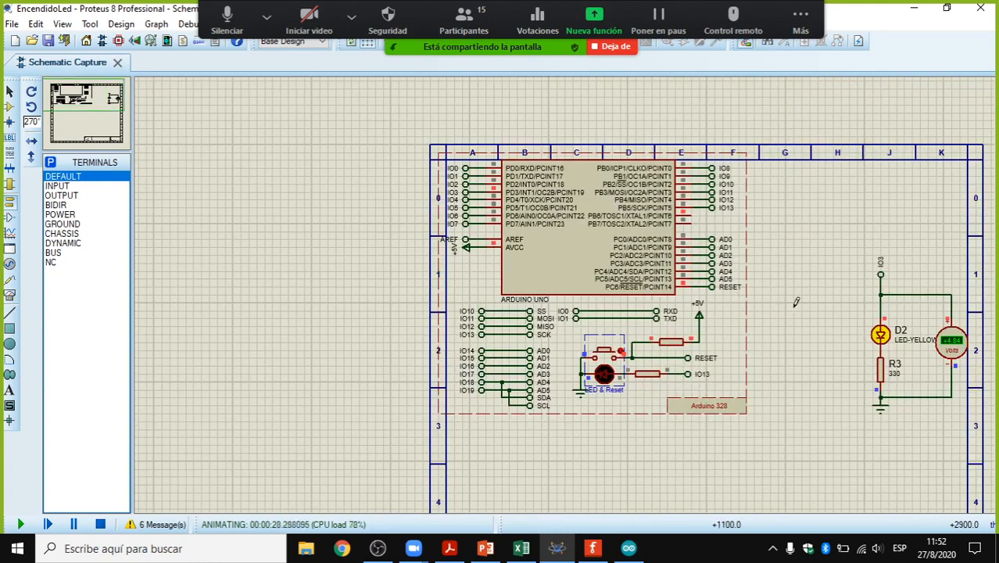
{"action": "scroll", "coordinate": [796, 302], "scroll_direction": "up", "scroll_amount": 2}
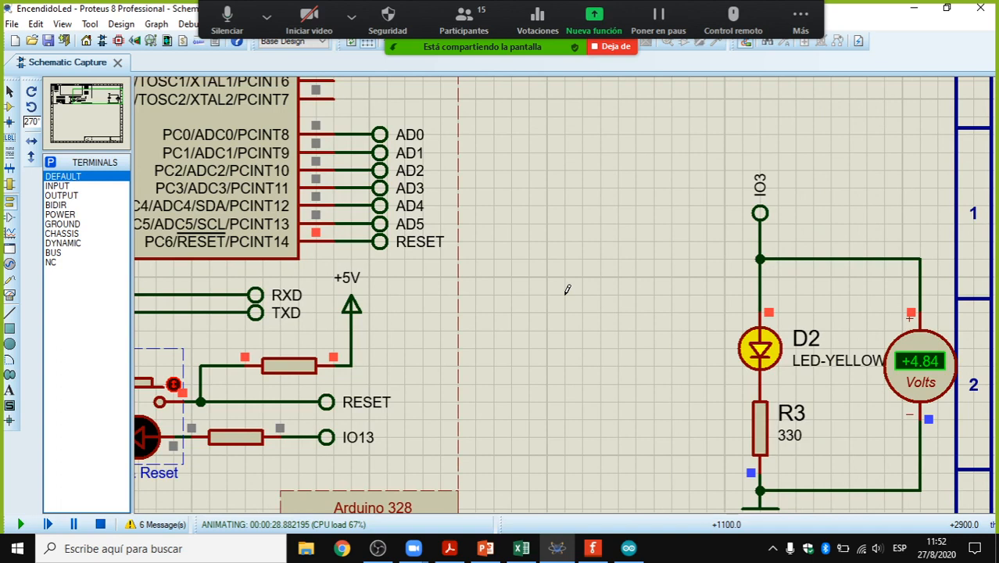
Step: Stop the simulation and place a push button in the empty area between the Arduino and the IO3 LED circuit
{"action": "left_click", "coordinate": [100, 525]}
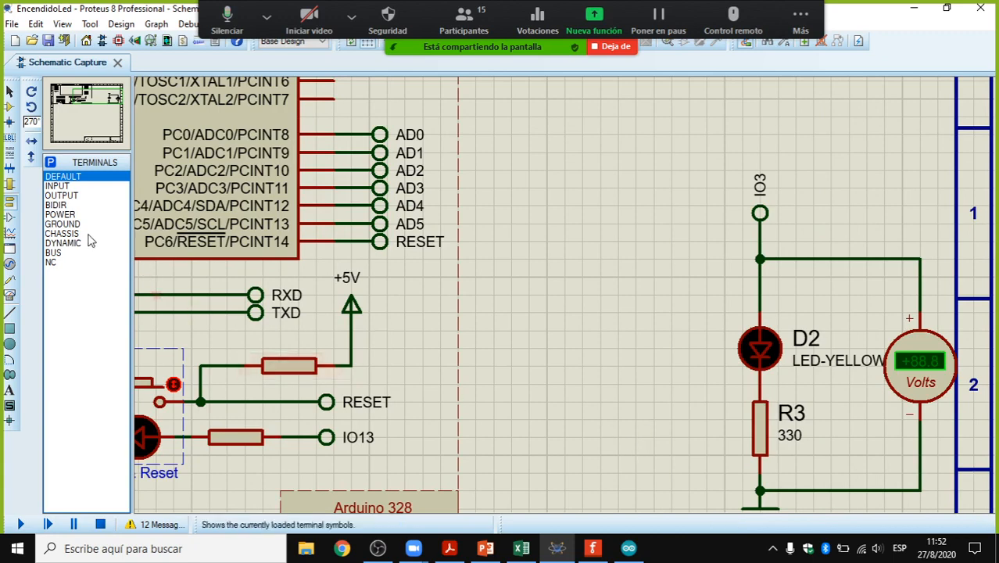
{"action": "left_click", "coordinate": [10, 107]}
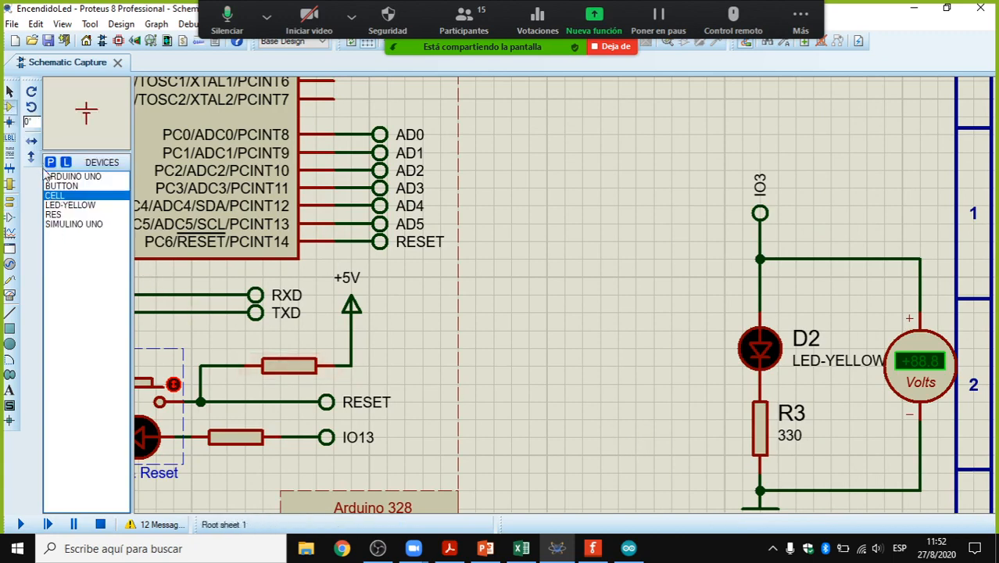
{"action": "left_click", "coordinate": [72, 186]}
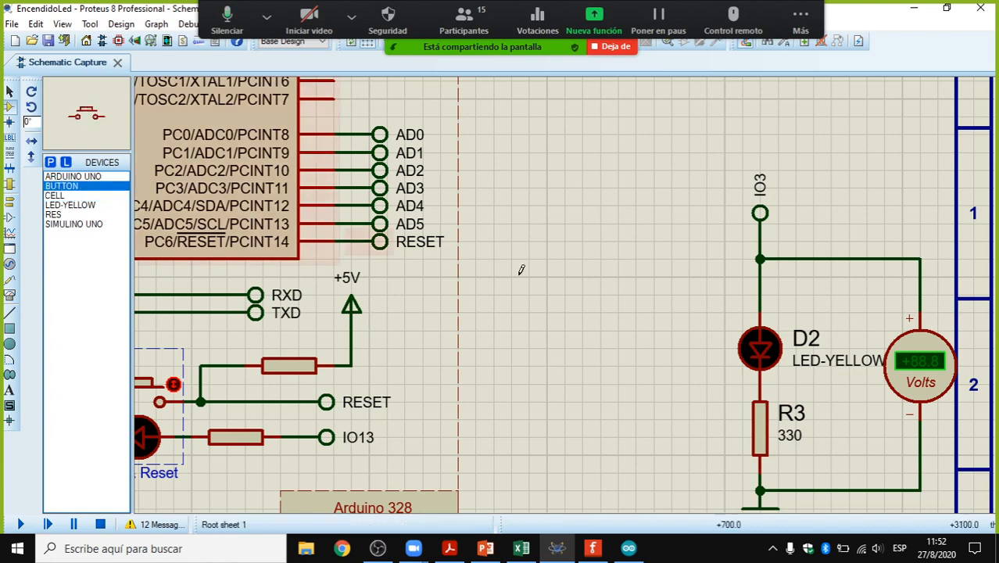
{"action": "left_click", "coordinate": [589, 296]}
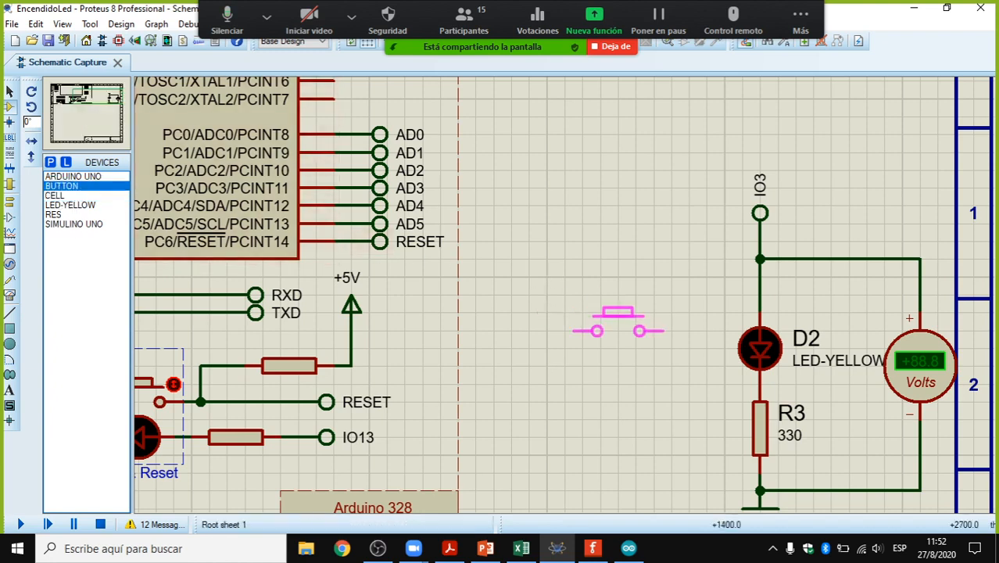
{"action": "left_click", "coordinate": [601, 322]}
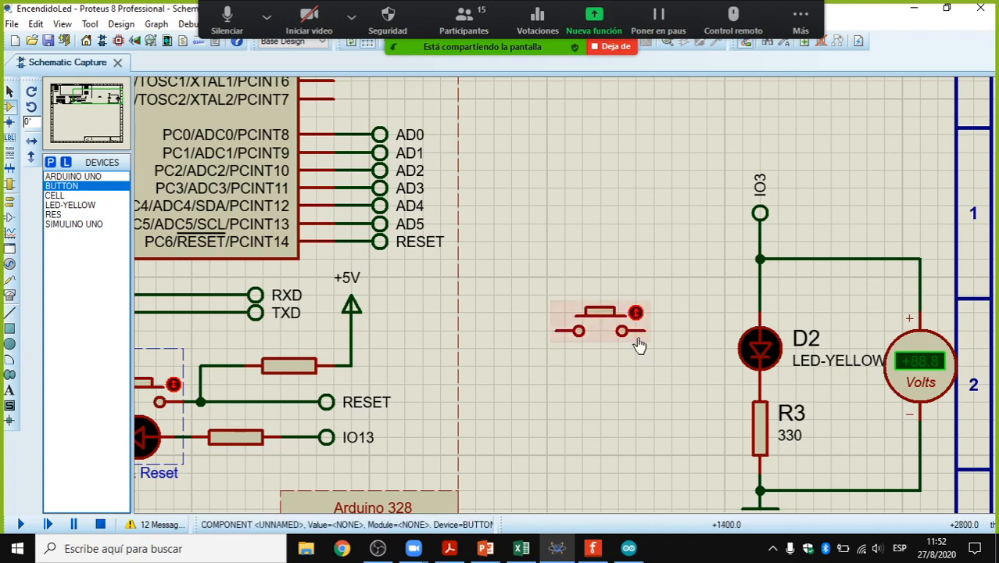
Step: Place a power terminal above and to the left of the push button and wire it to the button's left pin
{"action": "scroll", "coordinate": [640, 346], "scroll_direction": "down", "scroll_amount": 1}
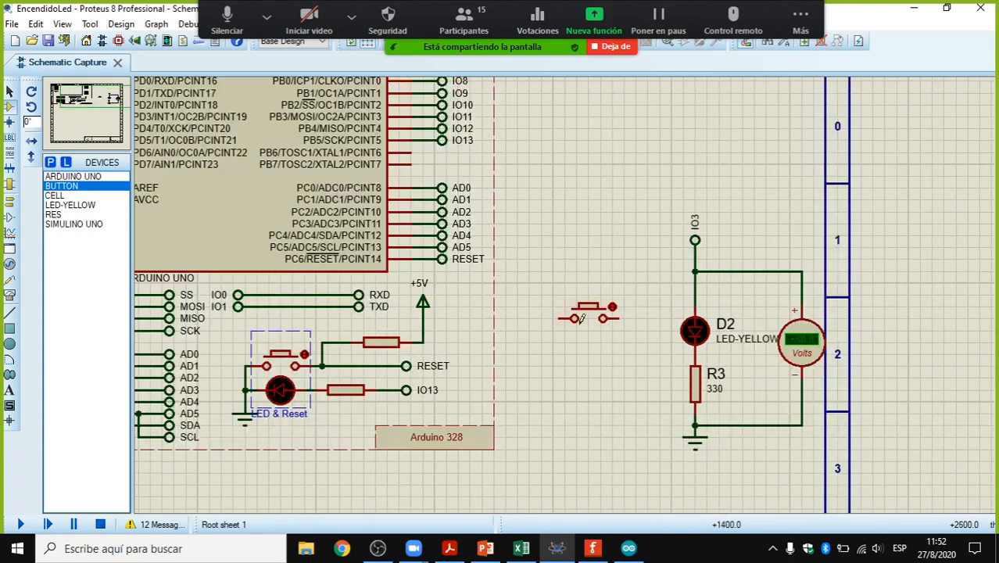
{"action": "left_click", "coordinate": [11, 204]}
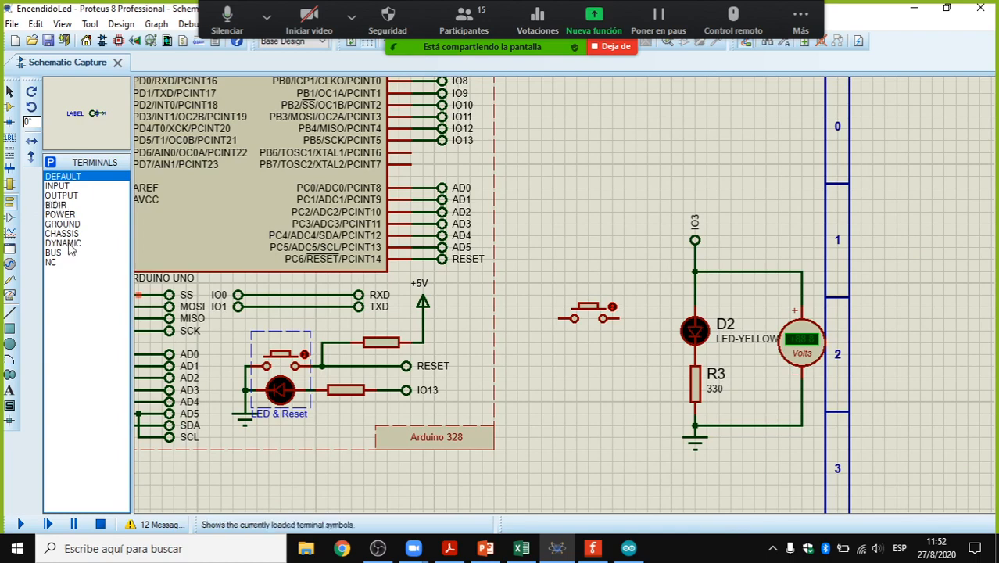
{"action": "left_click", "coordinate": [66, 214]}
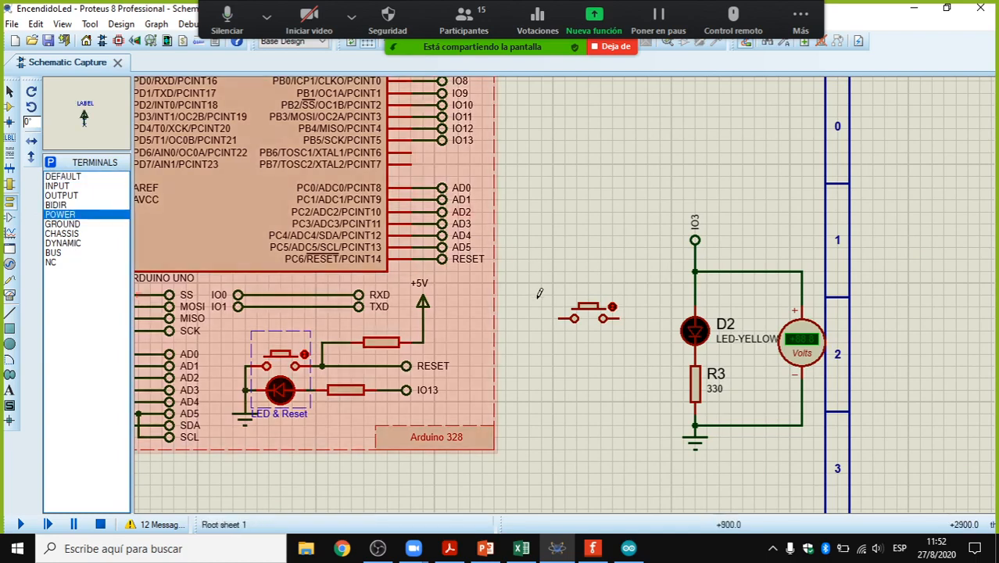
{"action": "left_click", "coordinate": [540, 294]}
{"action": "left_click", "coordinate": [541, 304]}
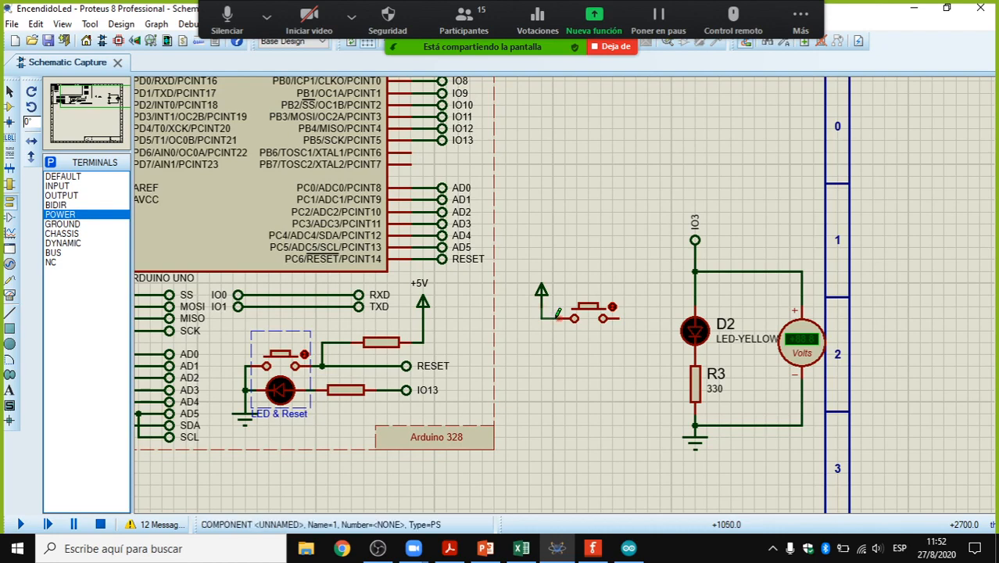
{"action": "left_click", "coordinate": [574, 318]}
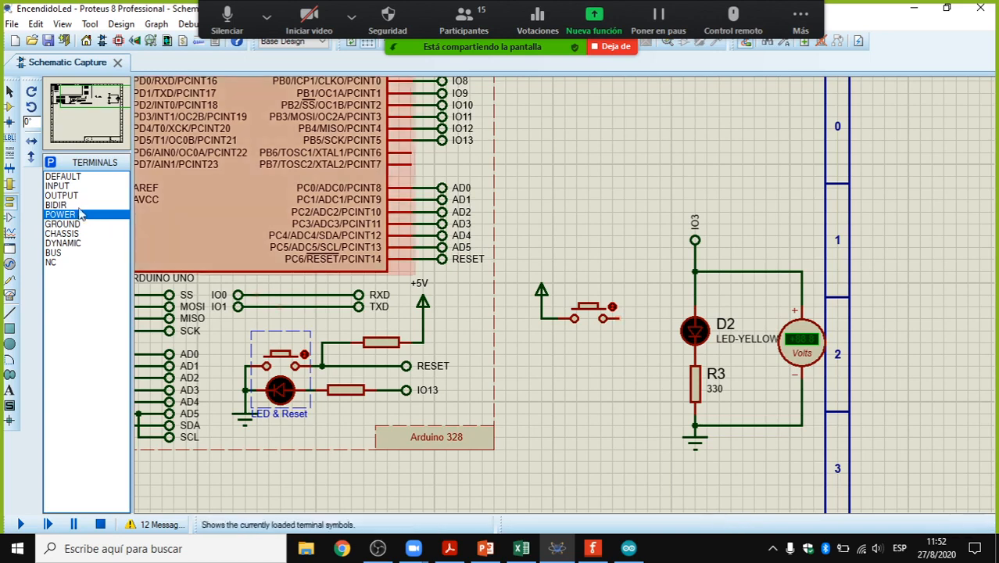
Step: Place a RES resistor rotated 90° just to the left of R3, below the push button
{"action": "left_click", "coordinate": [9, 106]}
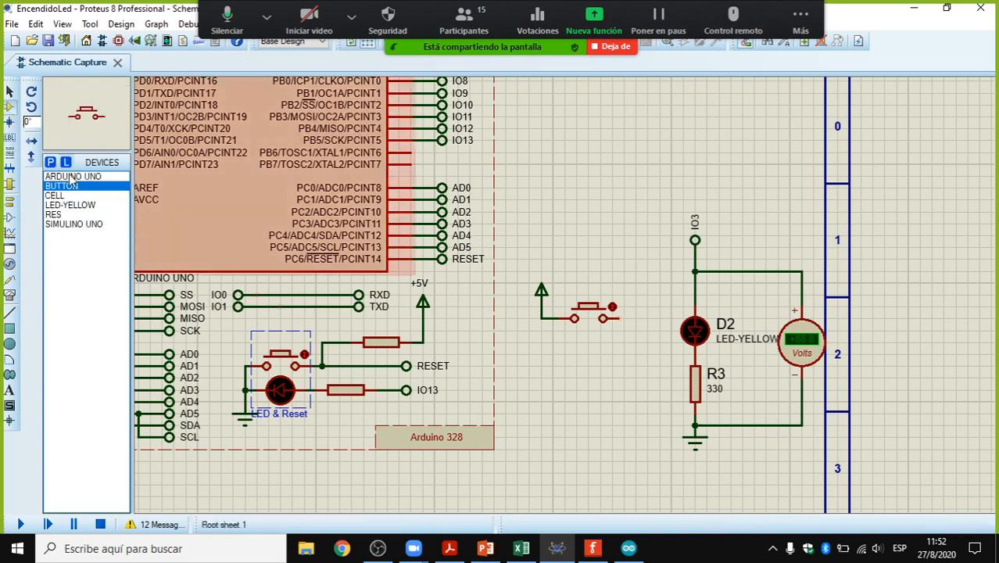
{"action": "left_click", "coordinate": [78, 214]}
{"action": "left_click", "coordinate": [31, 106]}
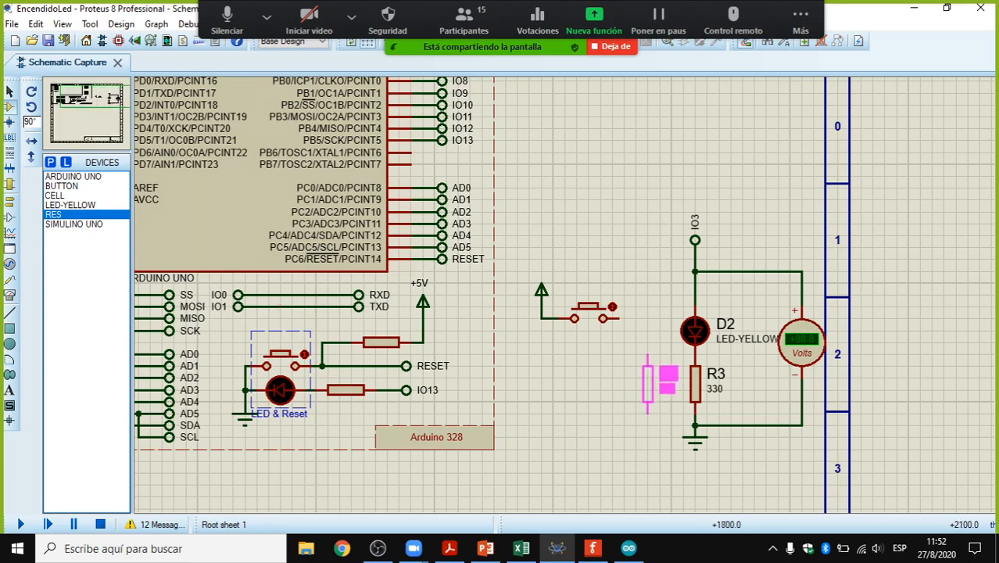
{"action": "left_click", "coordinate": [652, 403]}
Step: Move the LED circuit's ground terminal slightly down, away from the junction under R3
{"action": "left_click", "coordinate": [648, 412]}
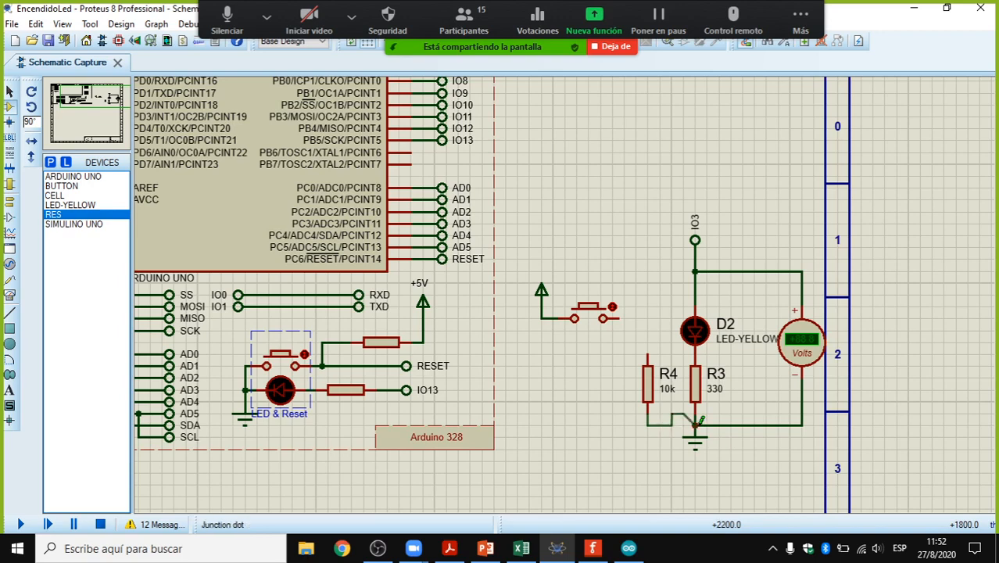
{"action": "right_click", "coordinate": [700, 422]}
{"action": "right_click", "coordinate": [698, 442]}
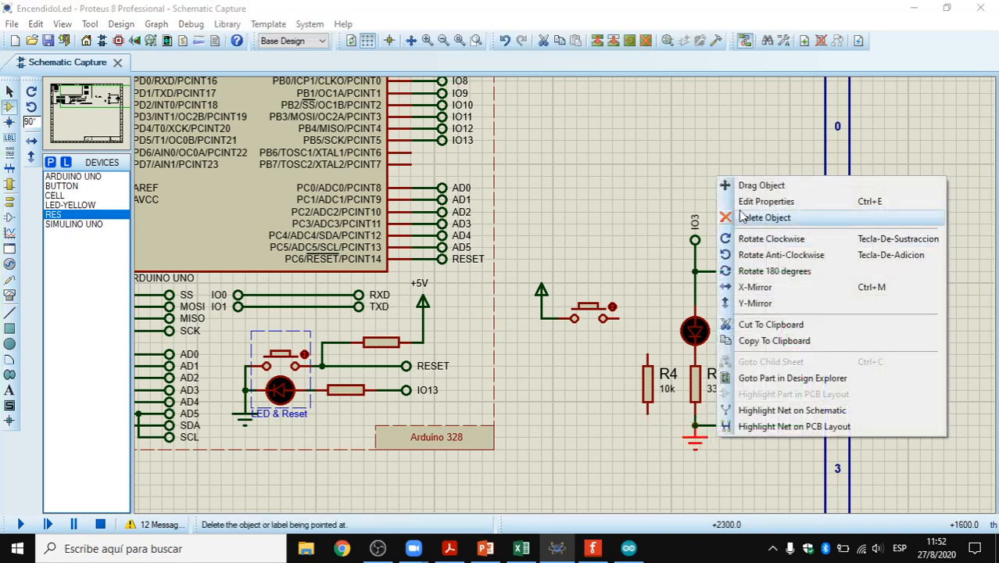
{"action": "left_click", "coordinate": [745, 188]}
{"action": "left_click", "coordinate": [696, 452]}
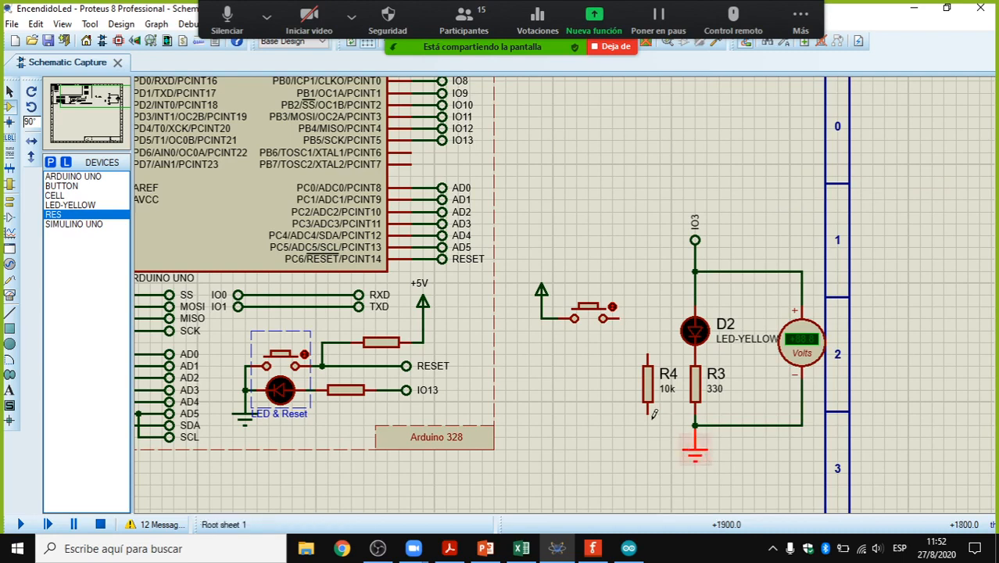
Step: Wire R4's lower end to the ground junction under R3 and its upper end to the button's right pin
{"action": "left_click", "coordinate": [649, 413]}
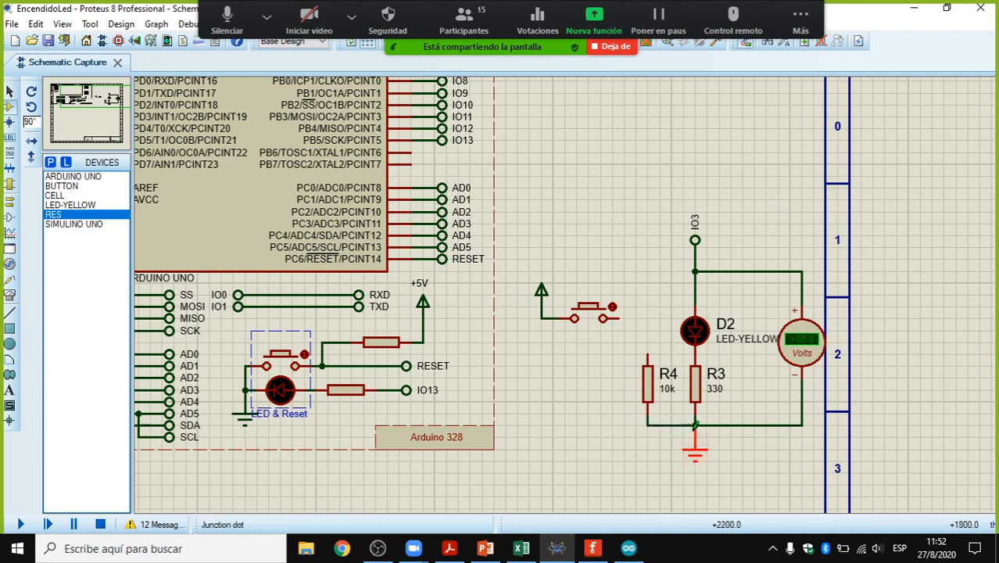
{"action": "left_click", "coordinate": [647, 356]}
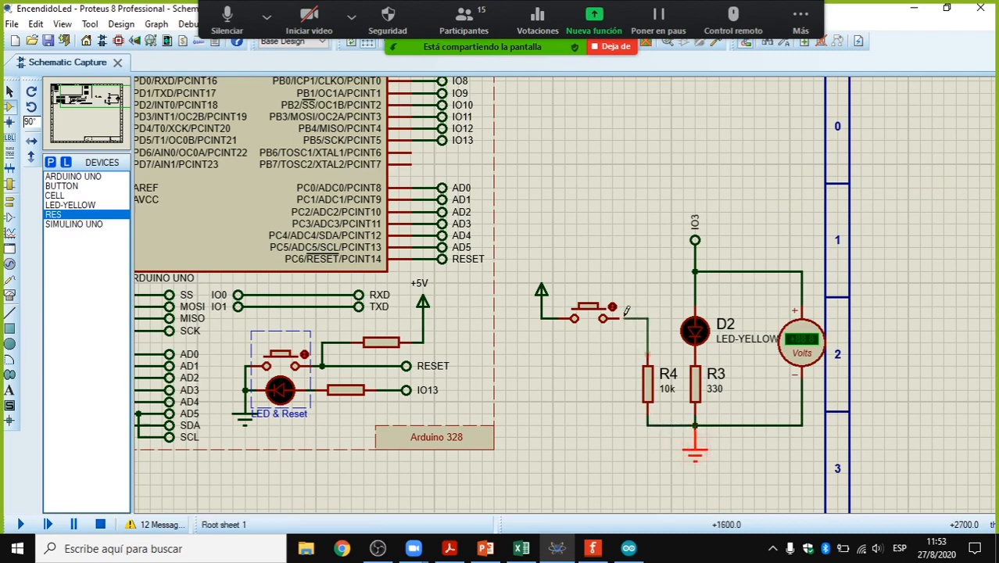
{"action": "left_click", "coordinate": [624, 315]}
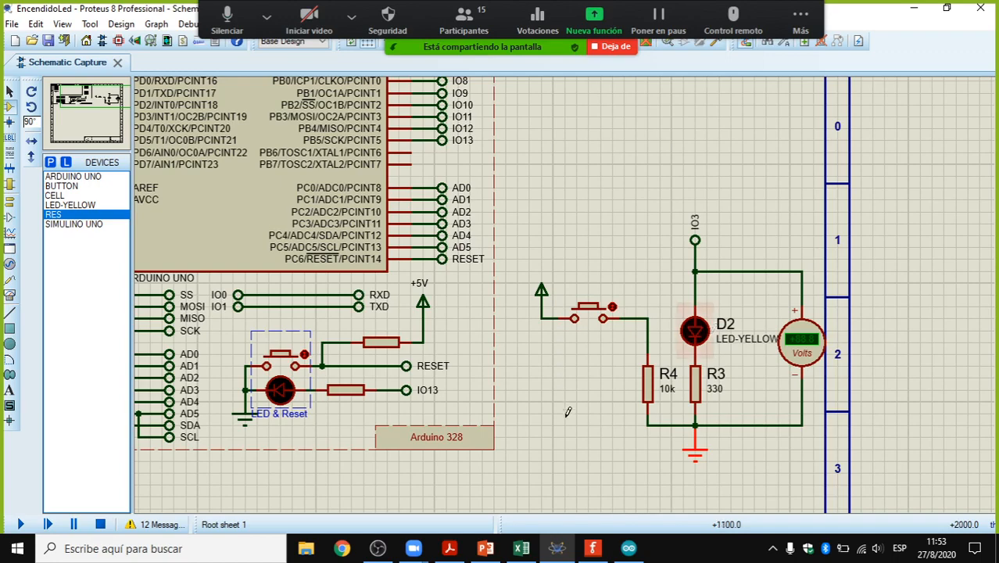
Step: Switch to Fritzing and examine the whole Arduino Uno and breadboard LED circuit
{"action": "left_click", "coordinate": [598, 552]}
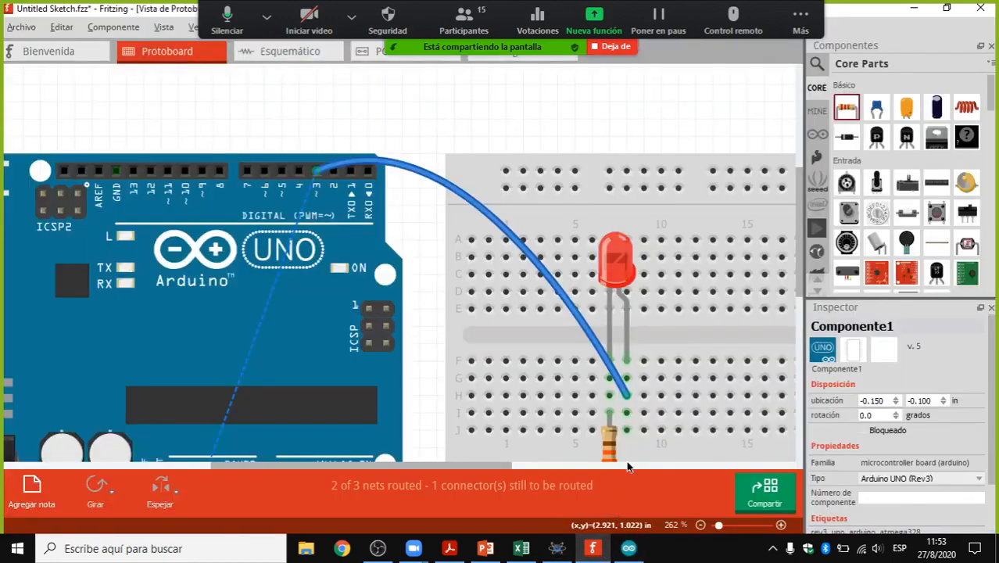
{"action": "scroll", "coordinate": [680, 379], "scroll_direction": "down", "scroll_amount": 2}
{"action": "scroll", "coordinate": [680, 378], "scroll_direction": "down", "scroll_amount": 4}
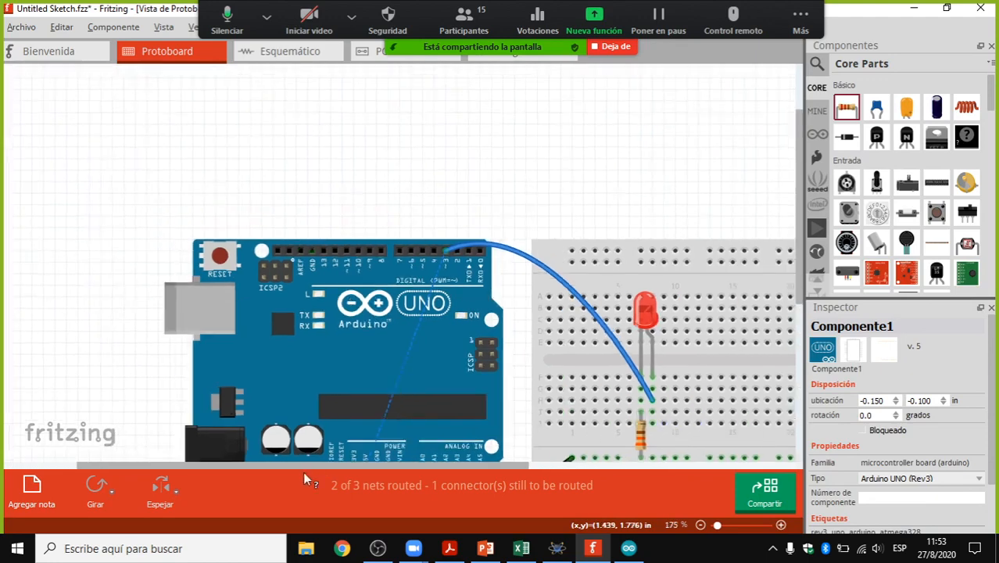
{"action": "left_click_drag", "start_coordinate": [304, 466], "coordinate": [395, 469]}
{"action": "scroll", "coordinate": [672, 410], "scroll_direction": "down", "scroll_amount": 2}
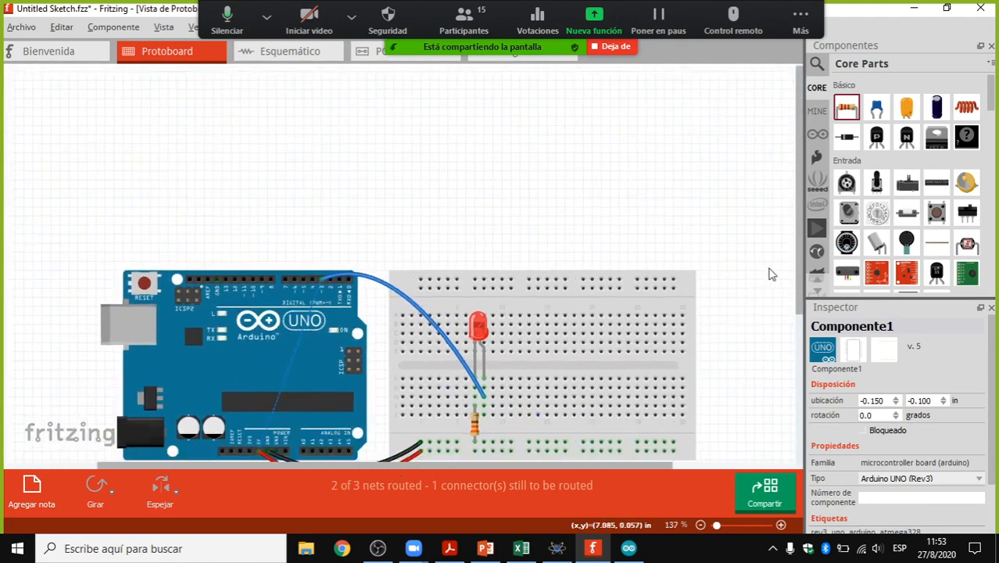
{"action": "left_click_drag", "start_coordinate": [796, 261], "coordinate": [798, 332]}
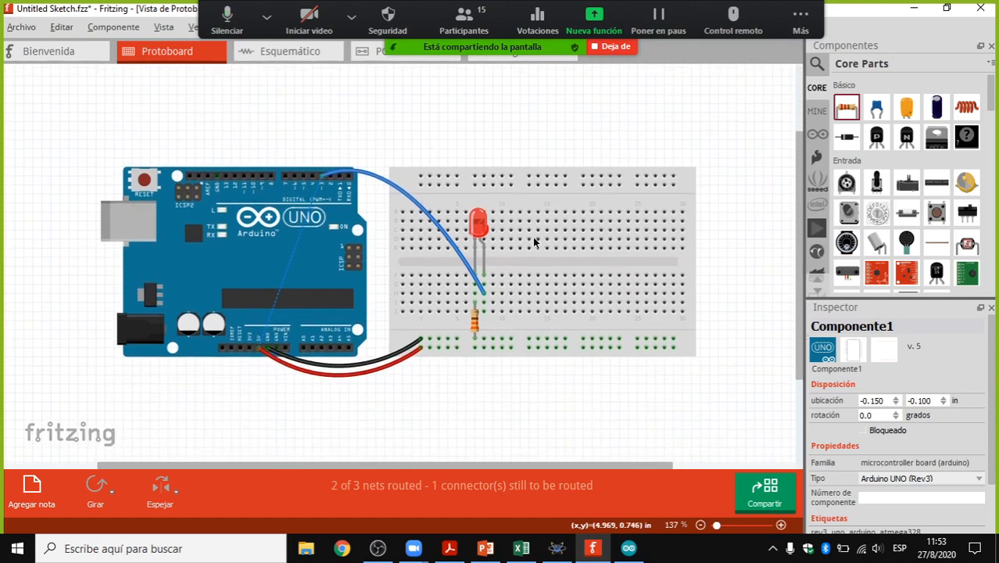
{"action": "scroll", "coordinate": [522, 241], "scroll_direction": "up", "scroll_amount": 2}
{"action": "scroll", "coordinate": [522, 241], "scroll_direction": "up", "scroll_amount": 1}
{"action": "scroll", "coordinate": [511, 252], "scroll_direction": "down", "scroll_amount": 1}
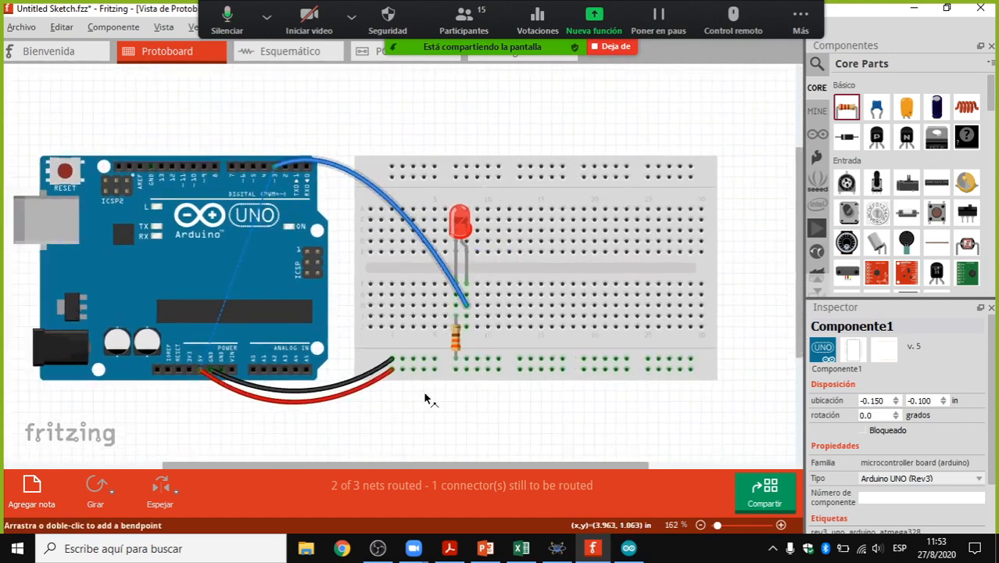
{"action": "left_click_drag", "start_coordinate": [466, 466], "coordinate": [453, 467]}
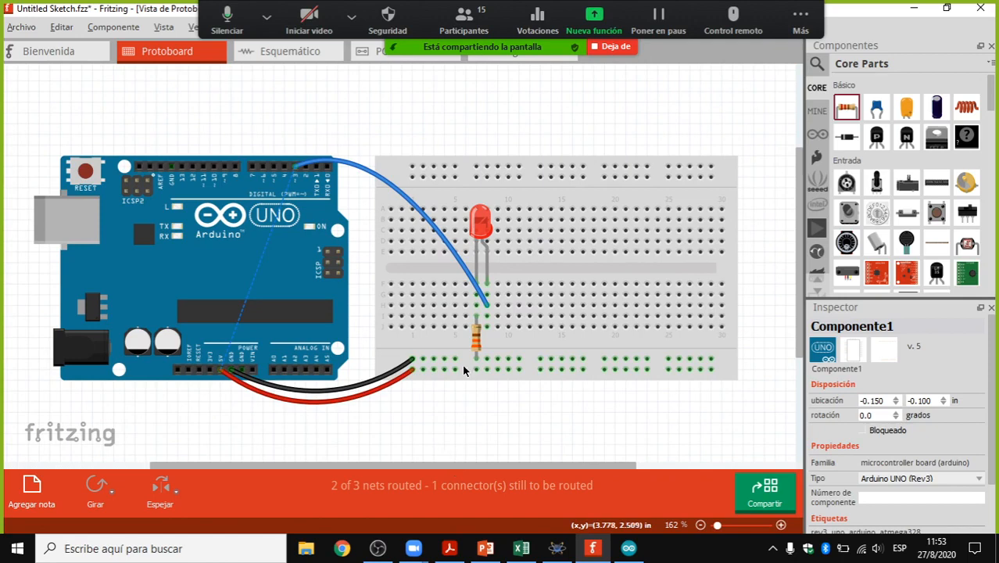
{"action": "scroll", "coordinate": [405, 297], "scroll_direction": "up", "scroll_amount": 1}
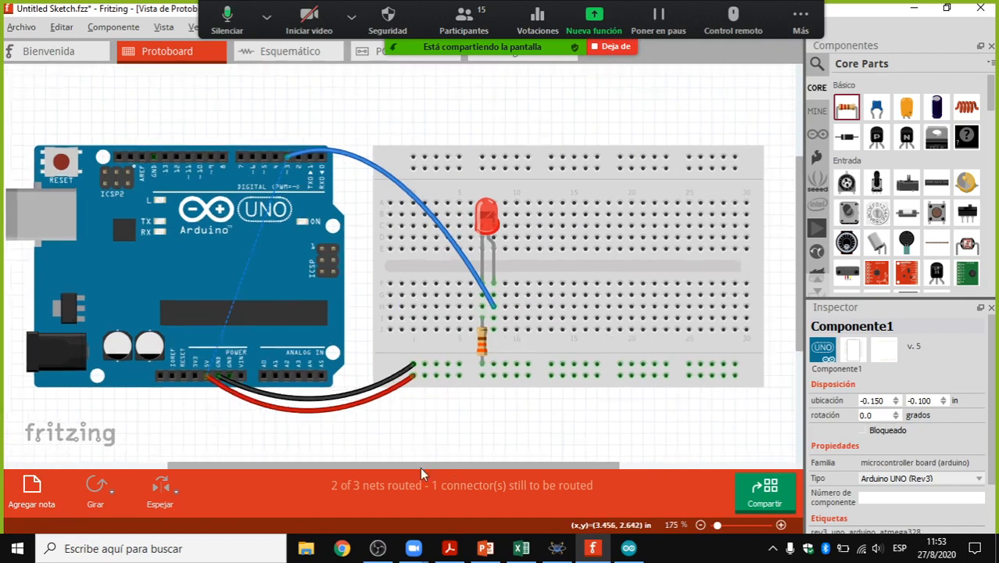
{"action": "left_click_drag", "start_coordinate": [418, 467], "coordinate": [416, 467]}
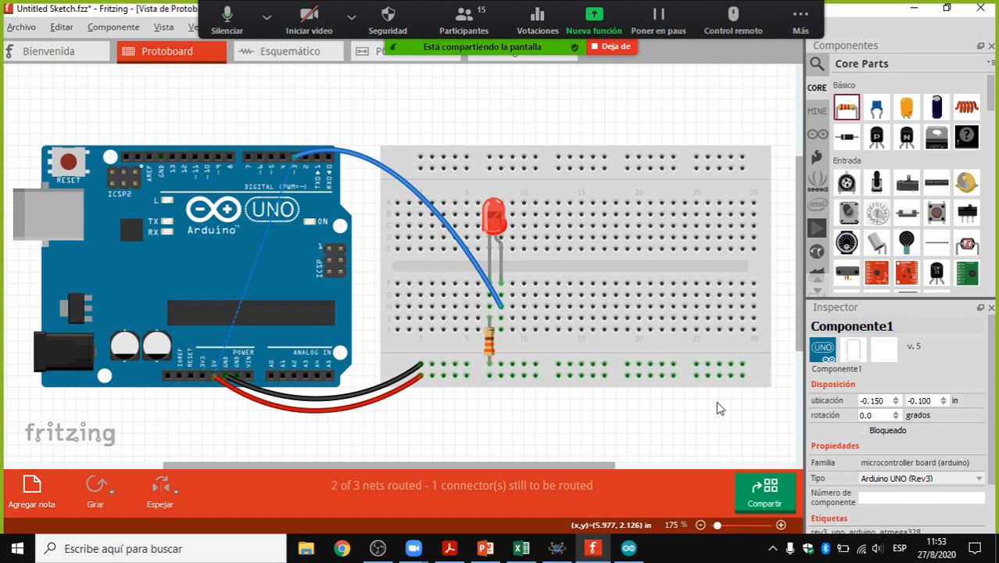
Step: Place a two-pin Pushbutton horizontally in row H of the breadboard, to the right of the LED
{"action": "mouse_move", "coordinate": [904, 215]}
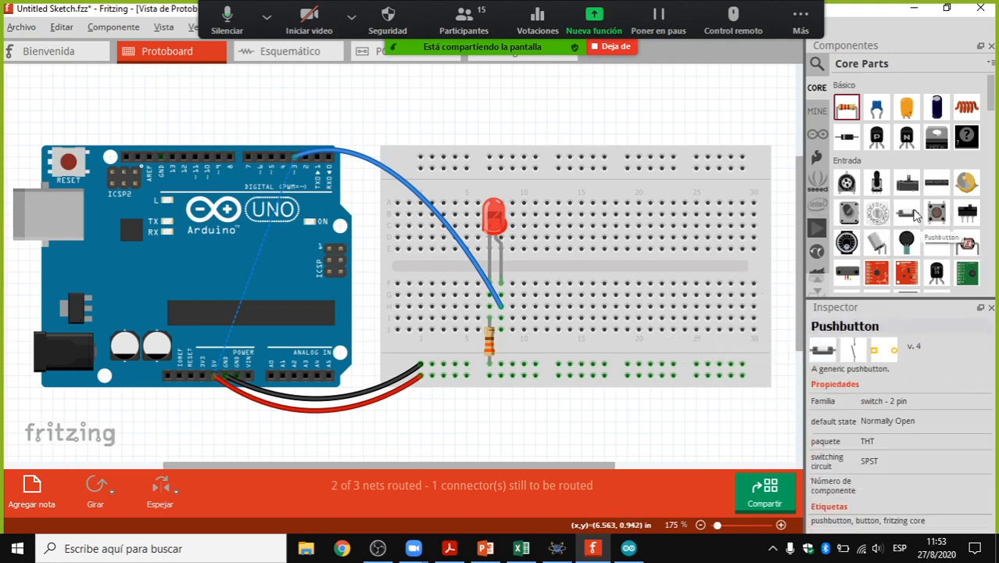
{"action": "left_click", "coordinate": [553, 300]}
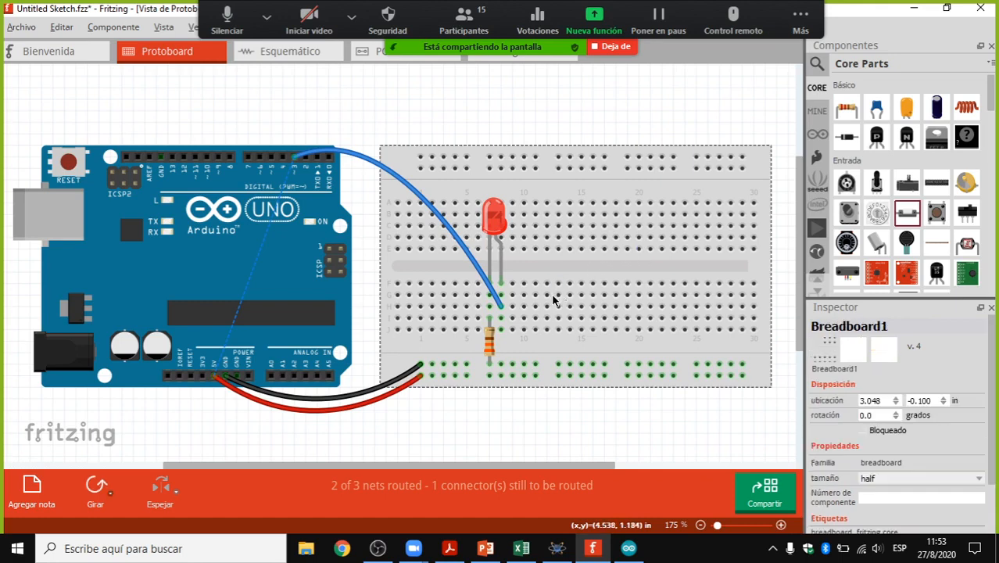
{"action": "left_click_drag", "start_coordinate": [907, 214], "coordinate": [552, 307]}
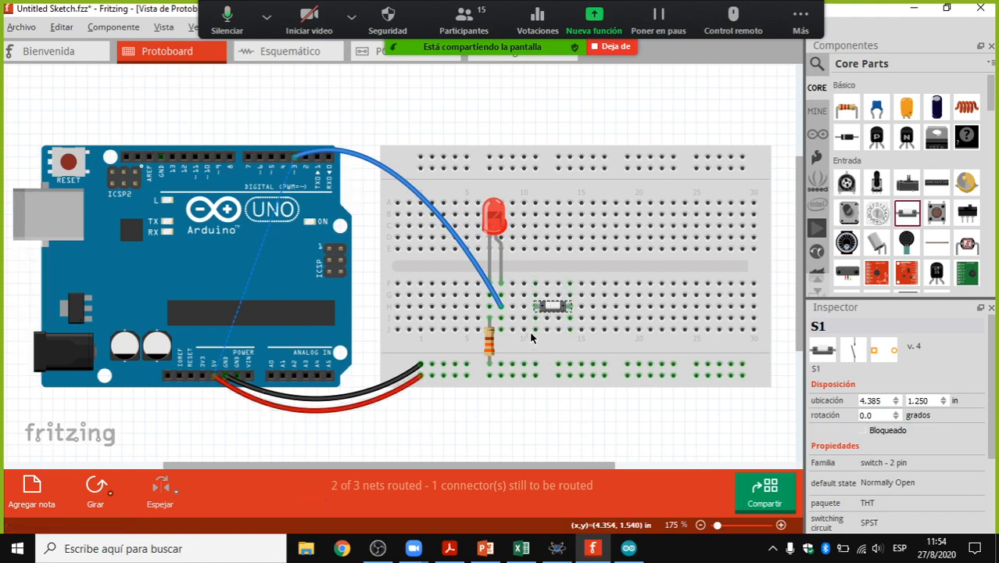
Step: Wire the pushbutton's left column to the breadboard's lower 5V rail and set the wire's color to rojo
{"action": "left_click_drag", "start_coordinate": [533, 315], "coordinate": [536, 374]}
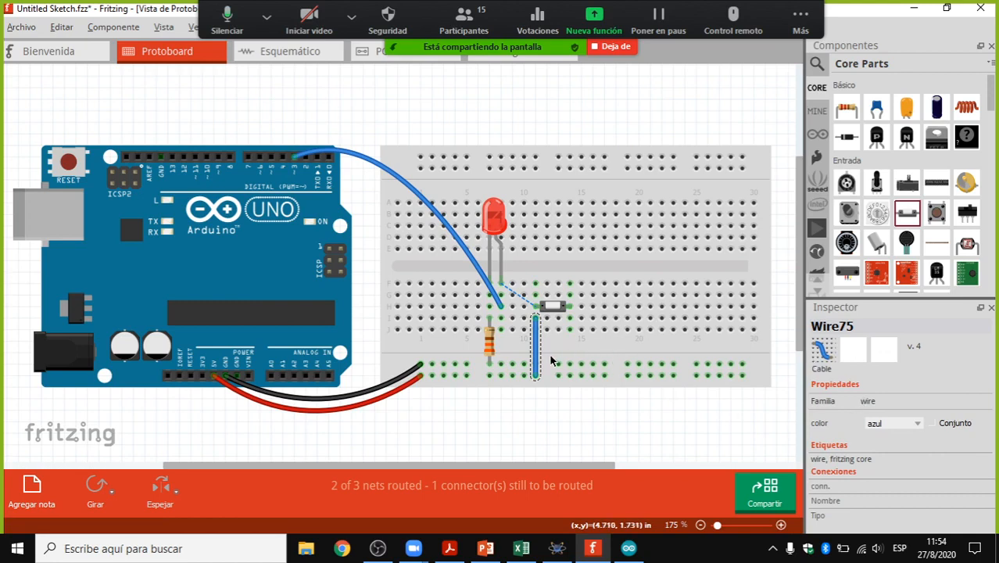
{"action": "left_click", "coordinate": [919, 424]}
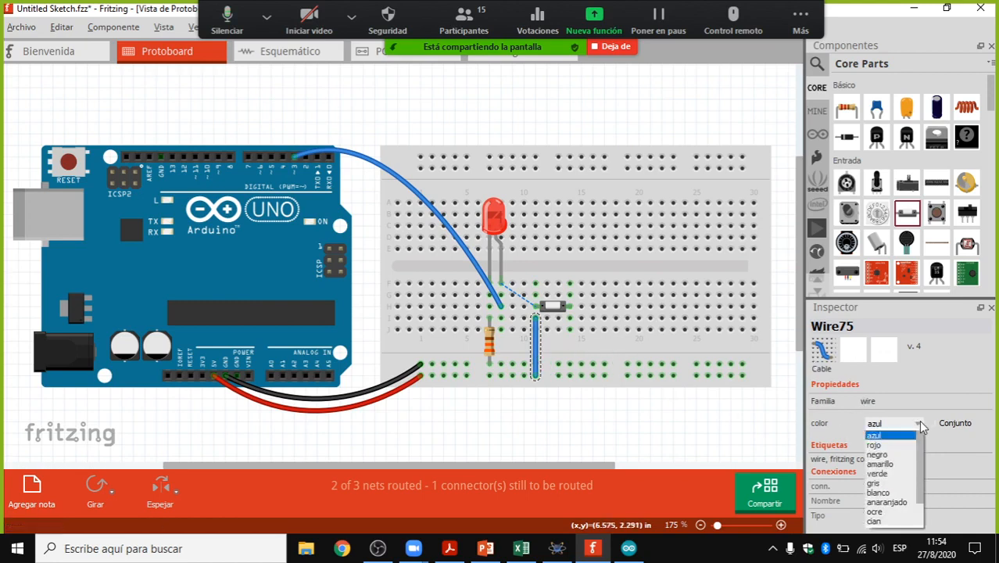
{"action": "left_click", "coordinate": [875, 445]}
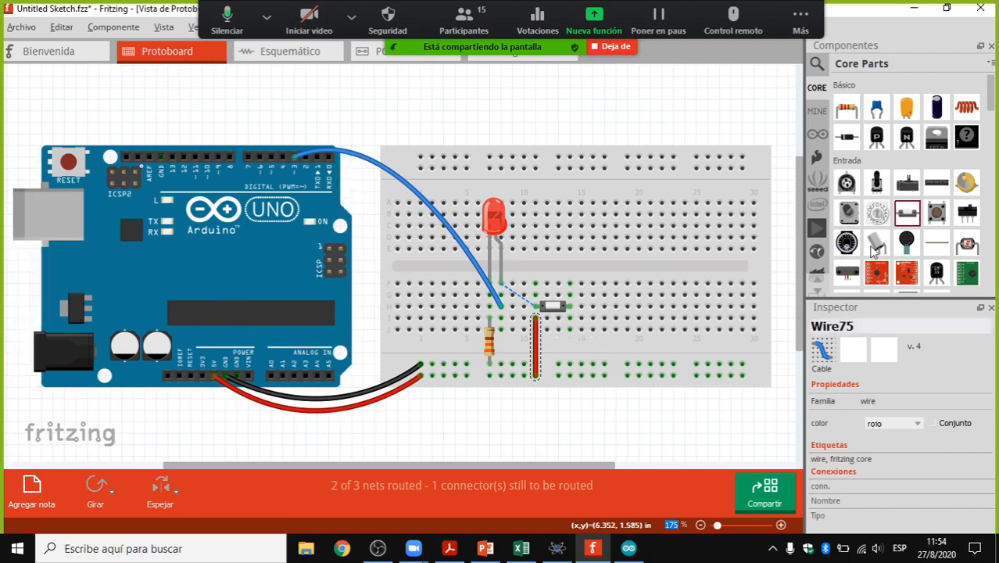
Step: Add a 220Ω resistor, rotate it to vertical, and place it between the pushbutton's right column and the lower power rails
{"action": "left_click_drag", "start_coordinate": [847, 107], "coordinate": [616, 322]}
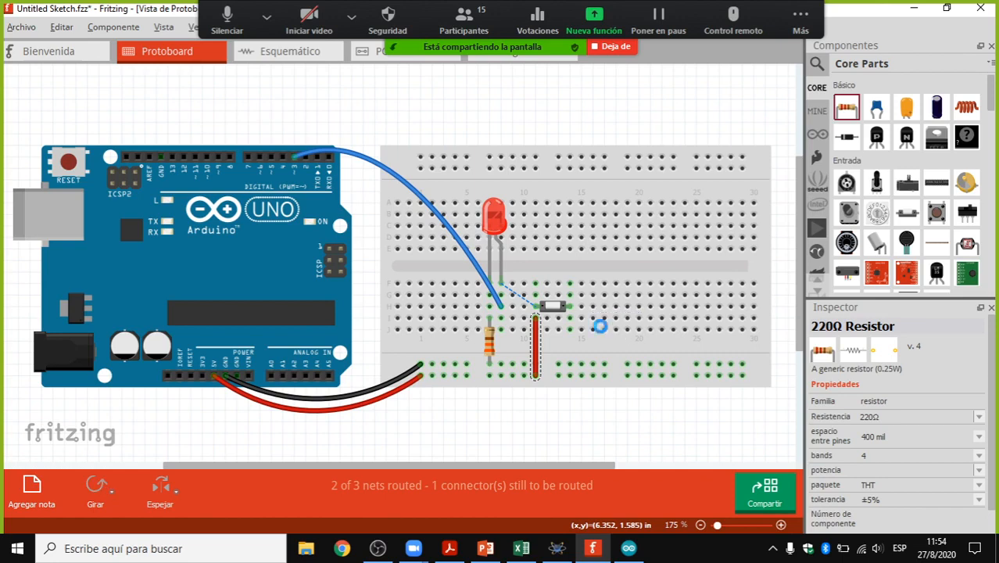
{"action": "left_click", "coordinate": [94, 502]}
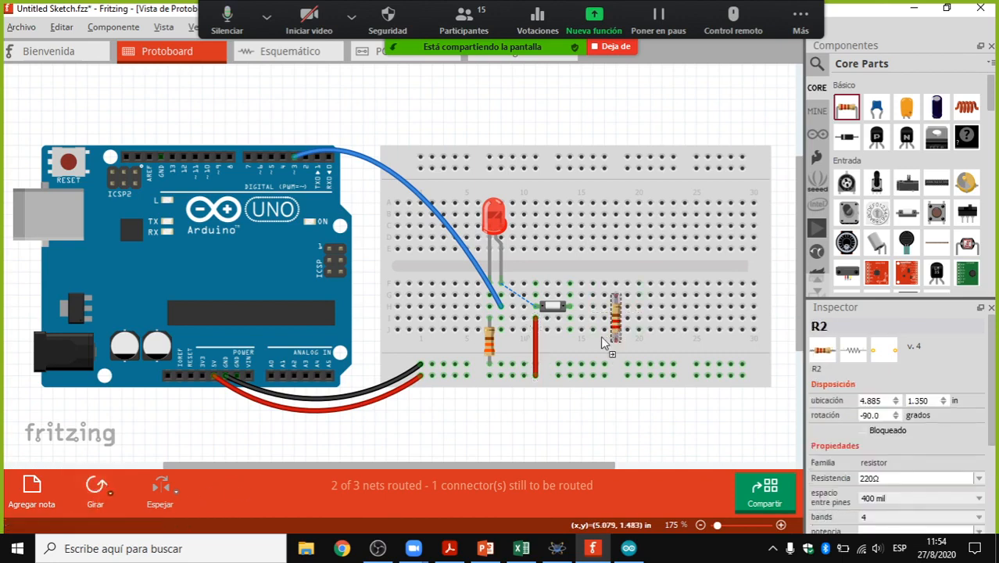
{"action": "left_click_drag", "start_coordinate": [618, 328], "coordinate": [573, 364]}
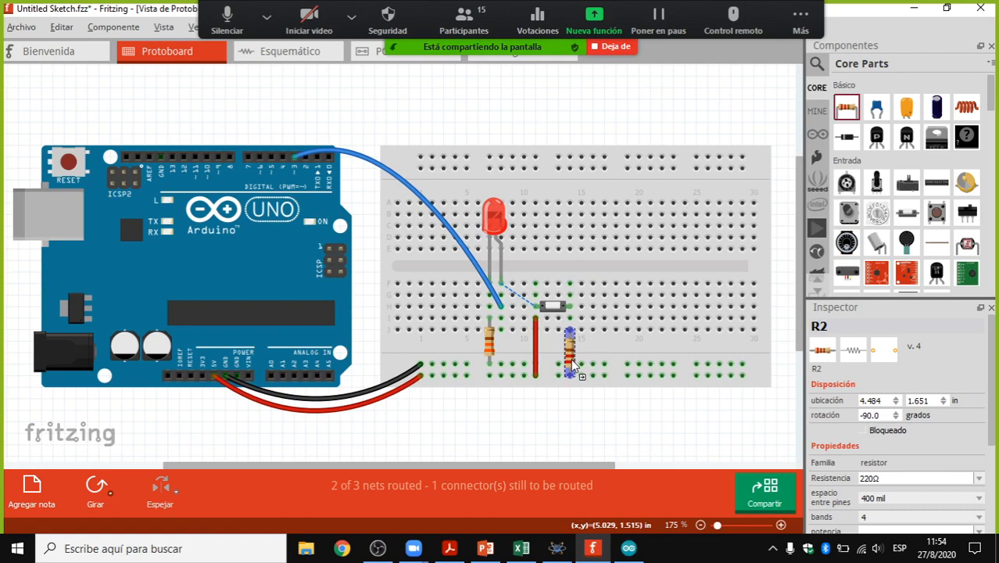
Step: Move the new resistor up to link the pushbutton's right column to the negative rail and set its resistance to 10kΩ
{"action": "left_click_drag", "start_coordinate": [572, 364], "coordinate": [572, 357]}
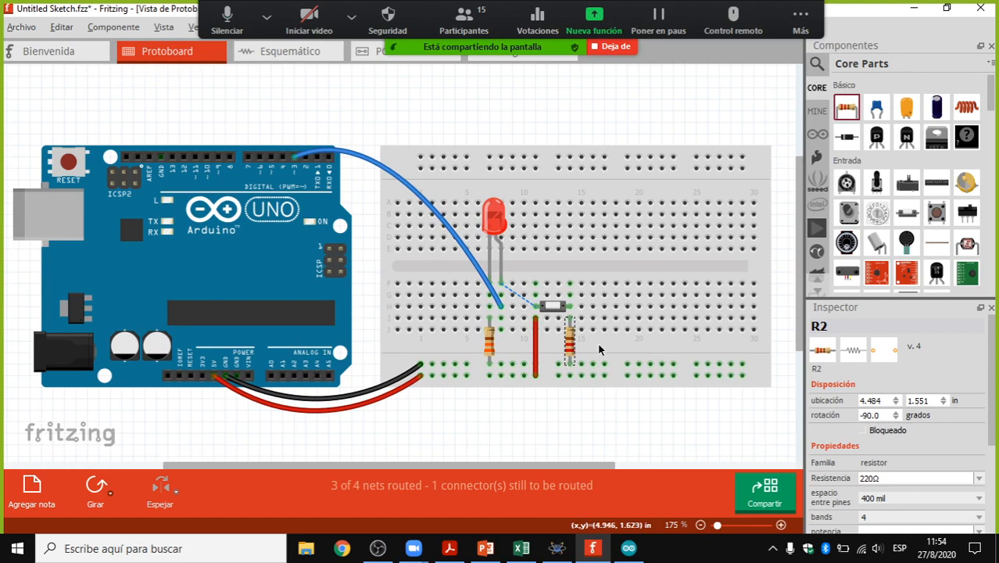
{"action": "left_click", "coordinate": [988, 478]}
{"action": "scroll", "coordinate": [897, 436], "scroll_direction": "down", "scroll_amount": 9}
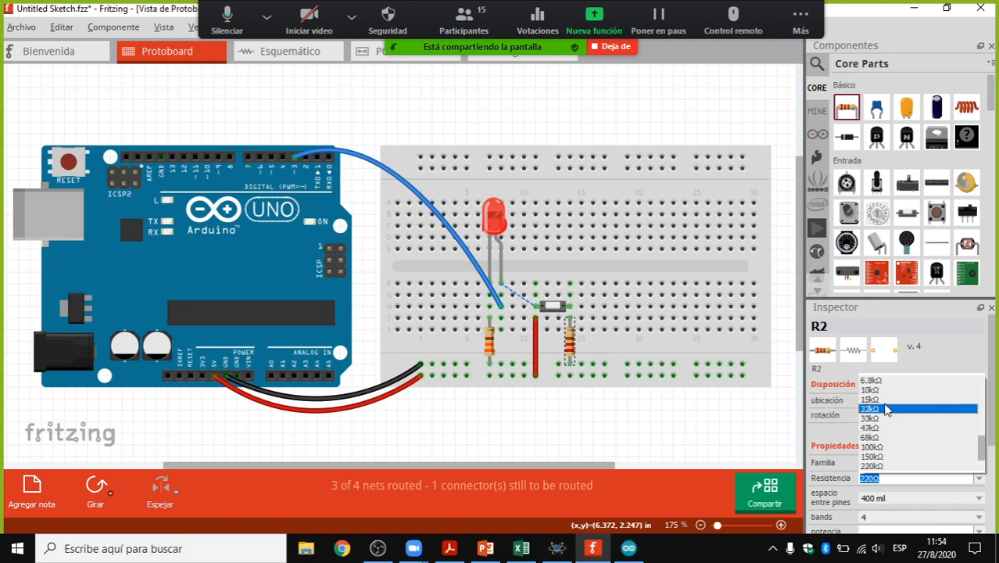
{"action": "scroll", "coordinate": [882, 400], "scroll_direction": "up", "scroll_amount": 3}
{"action": "left_click", "coordinate": [881, 390]}
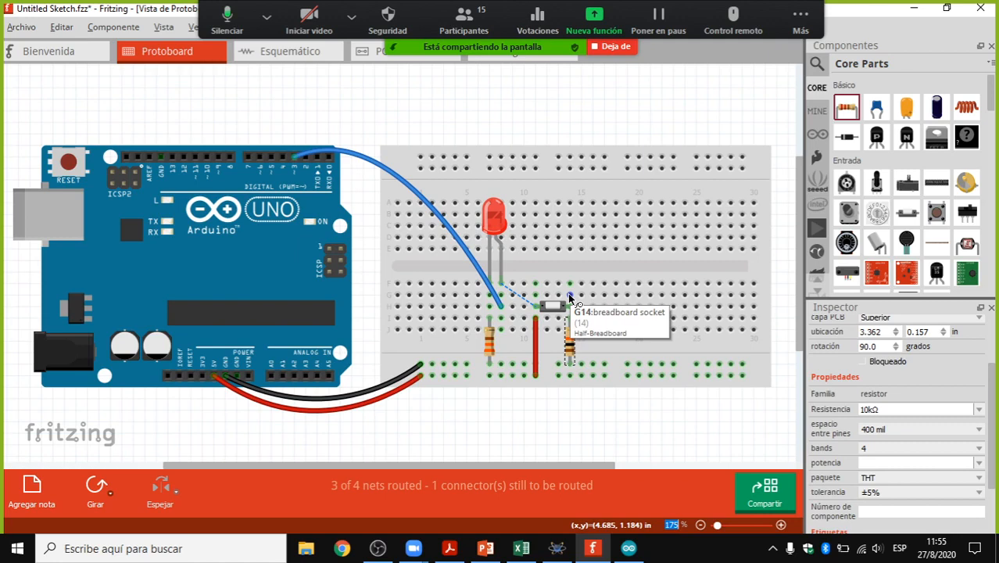
Step: Wire breadboard socket G14 to Arduino digital pin 2, bend the wire into an arc above the LED, and color it amarillo
{"action": "left_click_drag", "start_coordinate": [570, 298], "coordinate": [309, 161]}
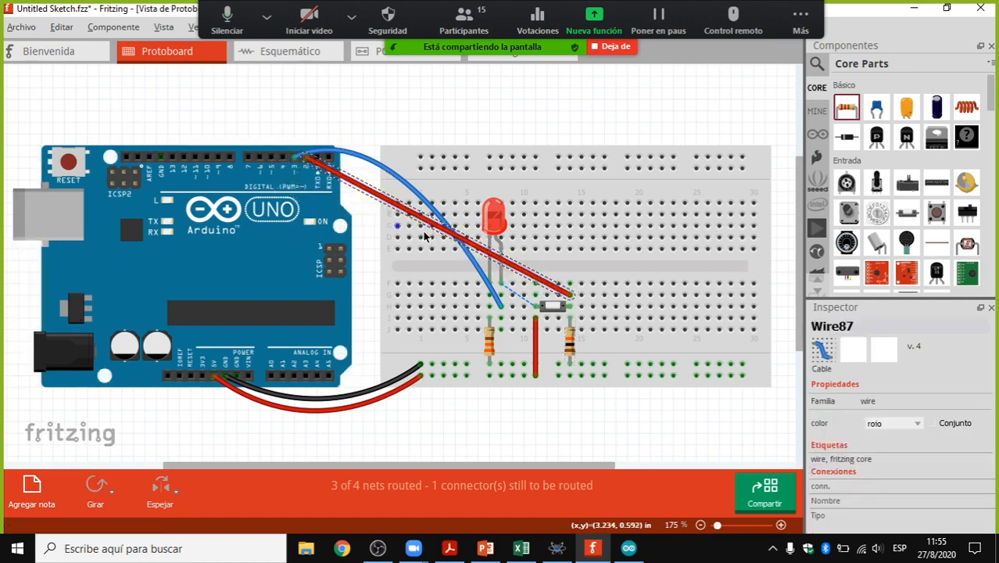
{"action": "left_click_drag", "start_coordinate": [436, 232], "coordinate": [486, 152]}
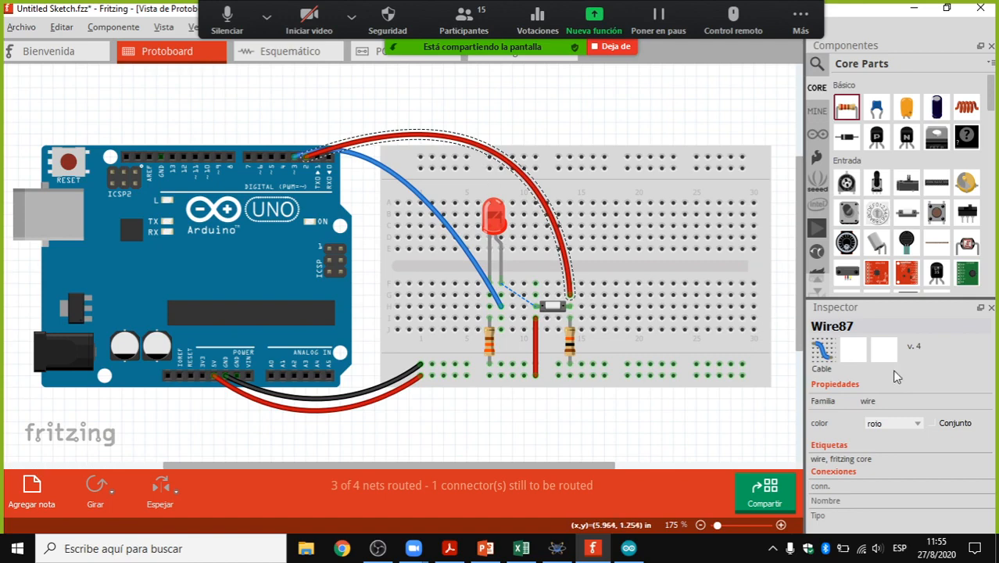
{"action": "left_click", "coordinate": [907, 423]}
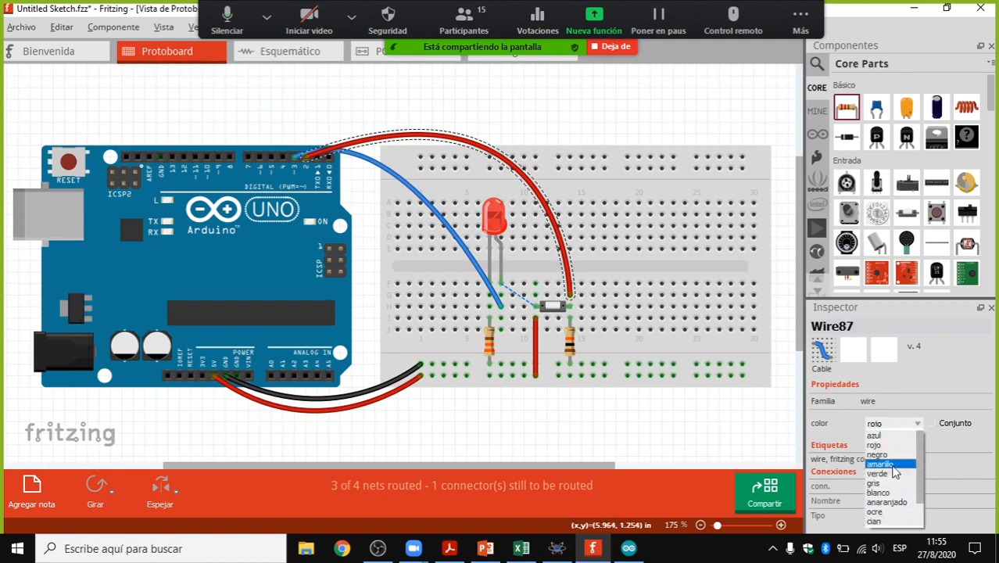
{"action": "left_click", "coordinate": [891, 465]}
{"action": "left_click", "coordinate": [632, 440]}
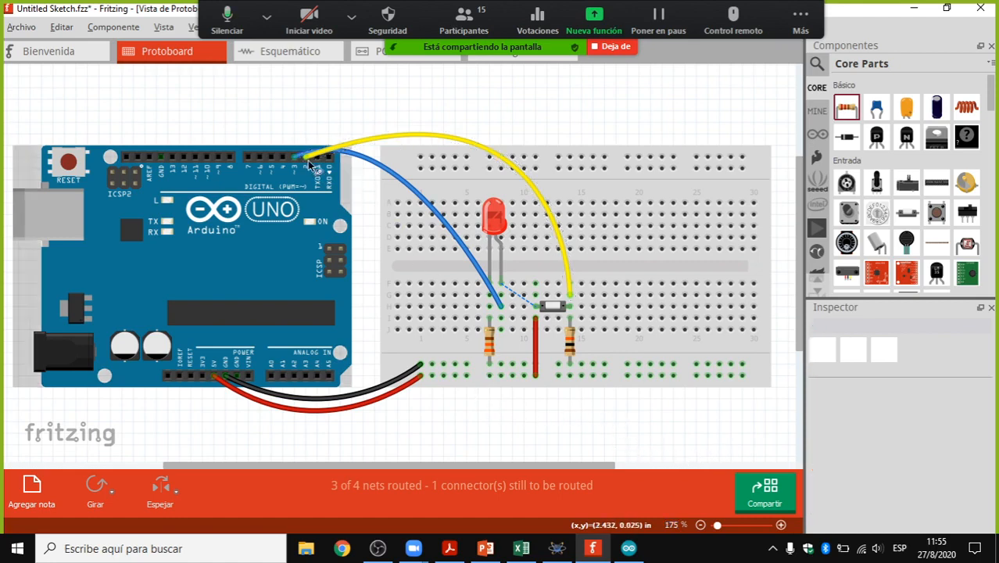
{"action": "scroll", "coordinate": [309, 164], "scroll_direction": "up", "scroll_amount": 1, "text": "ctrl"}
{"action": "scroll", "coordinate": [310, 165], "scroll_direction": "up", "scroll_amount": 3, "text": "ctrl"}
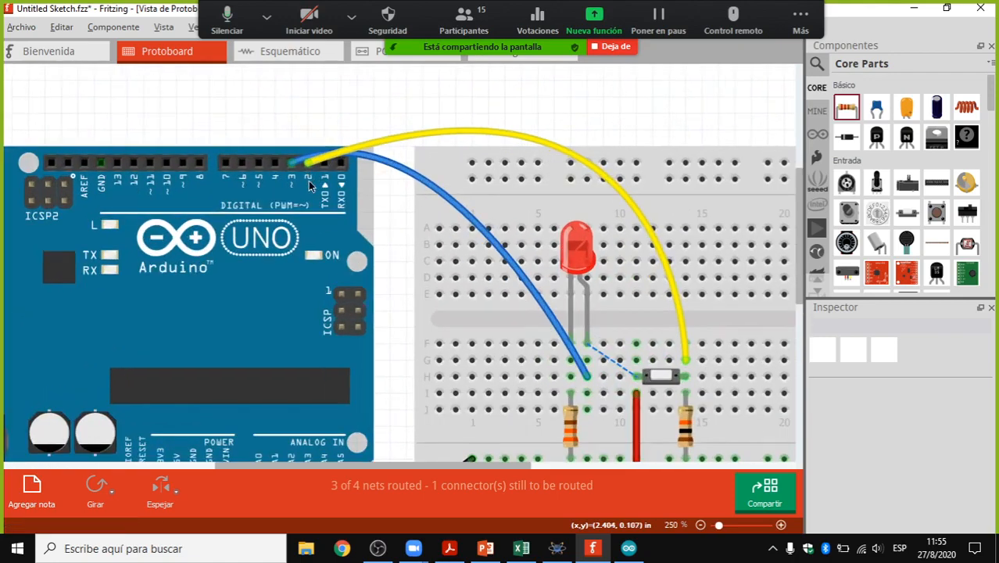
{"action": "scroll", "coordinate": [310, 186], "scroll_direction": "down", "scroll_amount": 1, "text": "ctrl"}
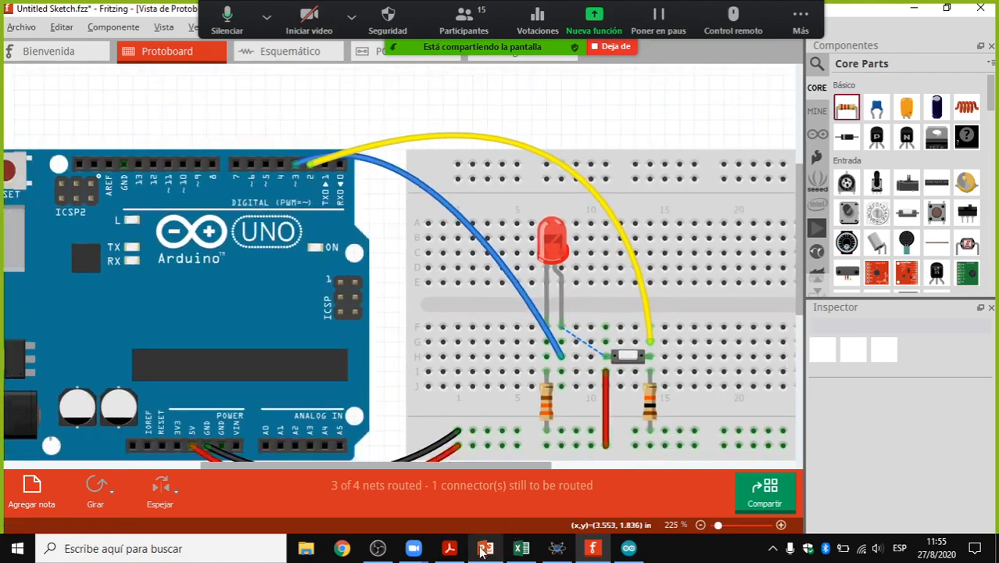
Step: Switch to the Arduino IDE and add the line "#define PULSADOR 2" above the setup function
{"action": "left_click", "coordinate": [628, 549]}
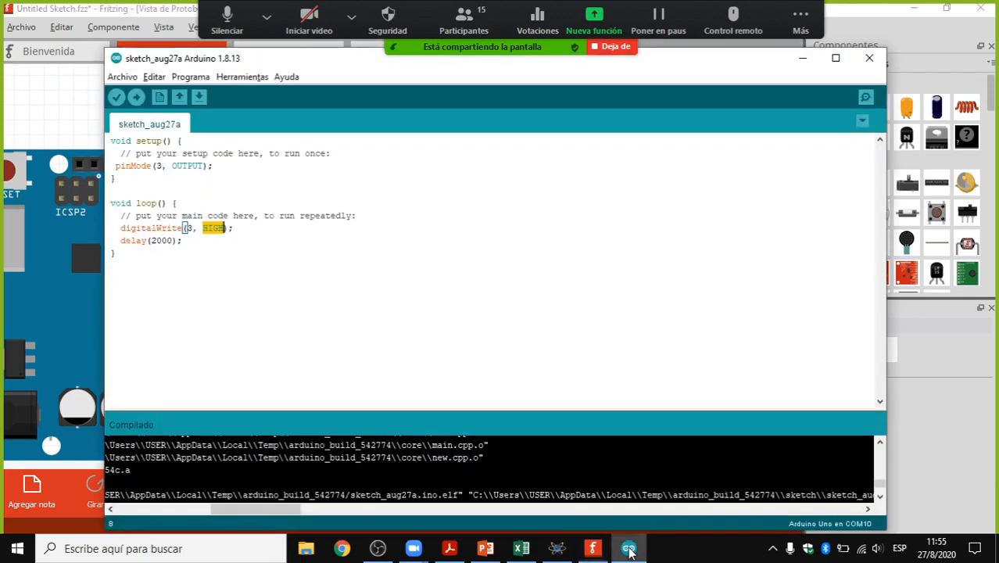
{"action": "left_click", "coordinate": [271, 285]}
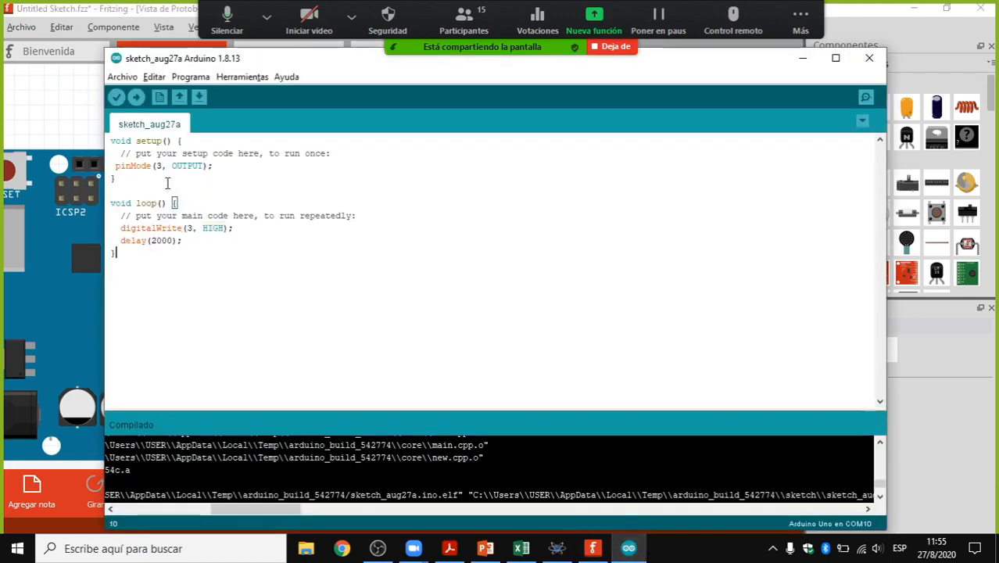
{"action": "left_click", "coordinate": [113, 141]}
{"action": "key", "text": "Return"}
{"action": "key", "text": "Return"}
{"action": "key", "text": "Return"}
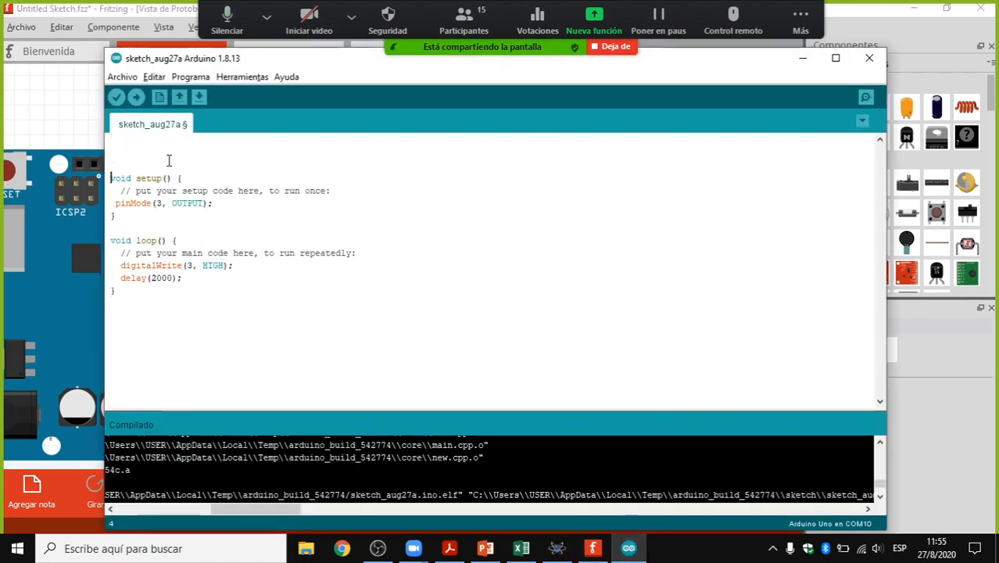
{"action": "key", "text": "Up"}
{"action": "key", "text": "Up"}
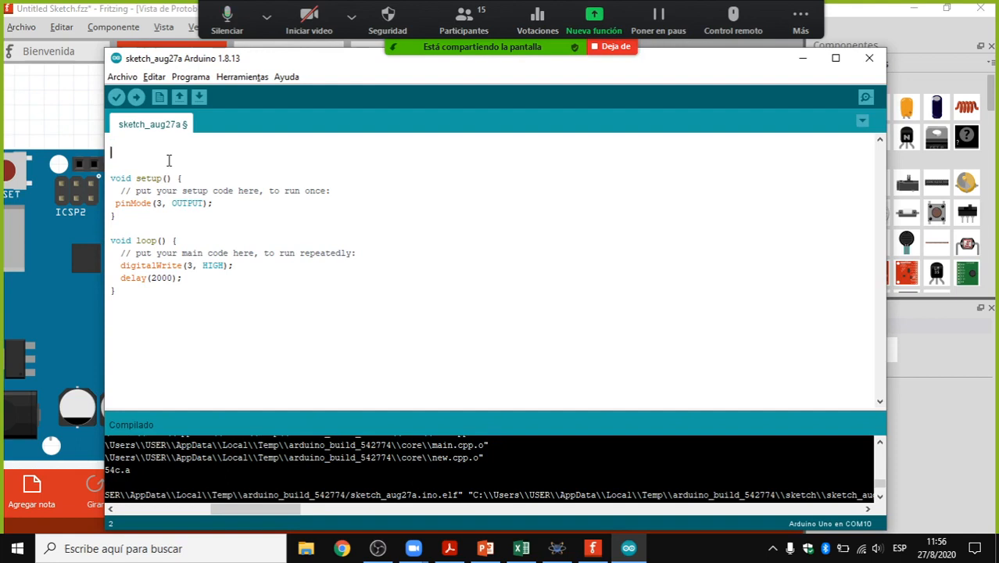
{"action": "type", "text": "#define"}
{"action": "type", "text": "PULSADOR 2"}
Step: Add "pinMode(PULSADOR, INPUT);" to setup, below the pin 3 output line
{"action": "left_click", "coordinate": [188, 222]}
{"action": "left_click", "coordinate": [226, 204]}
{"action": "key", "text": "Return"}
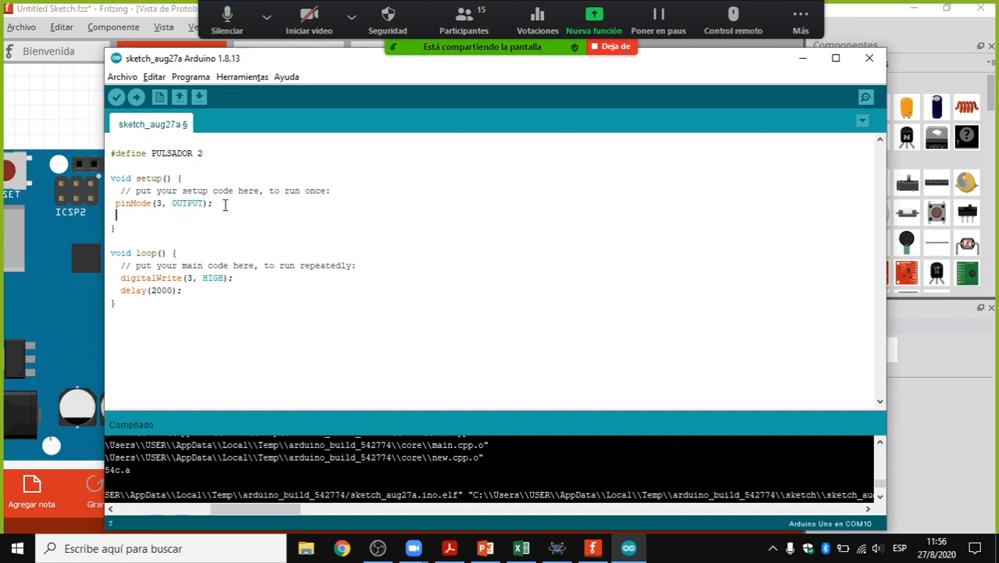
{"action": "type", "text": "pinMode(PULSA"}
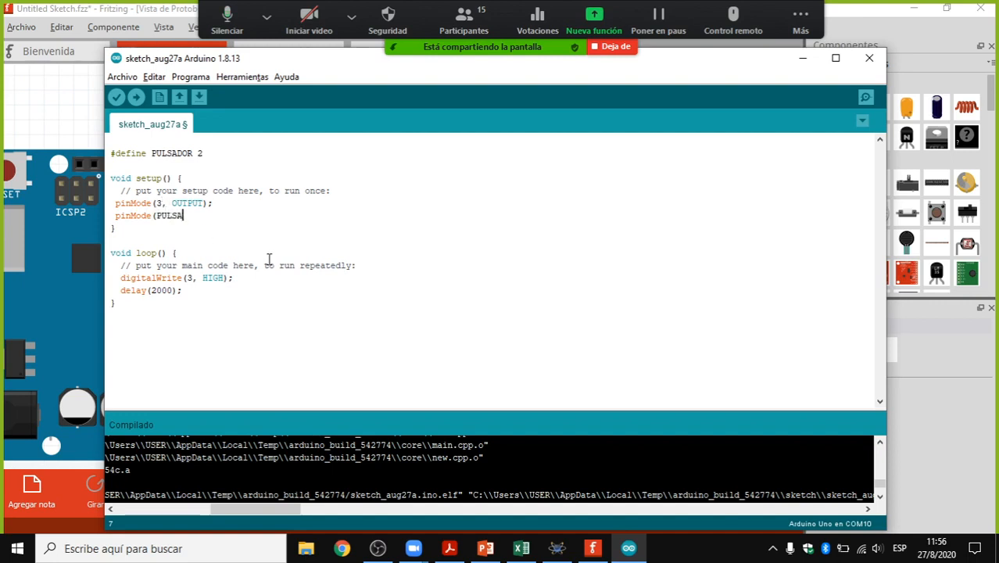
{"action": "type", "text": "DOR, INPUT"}
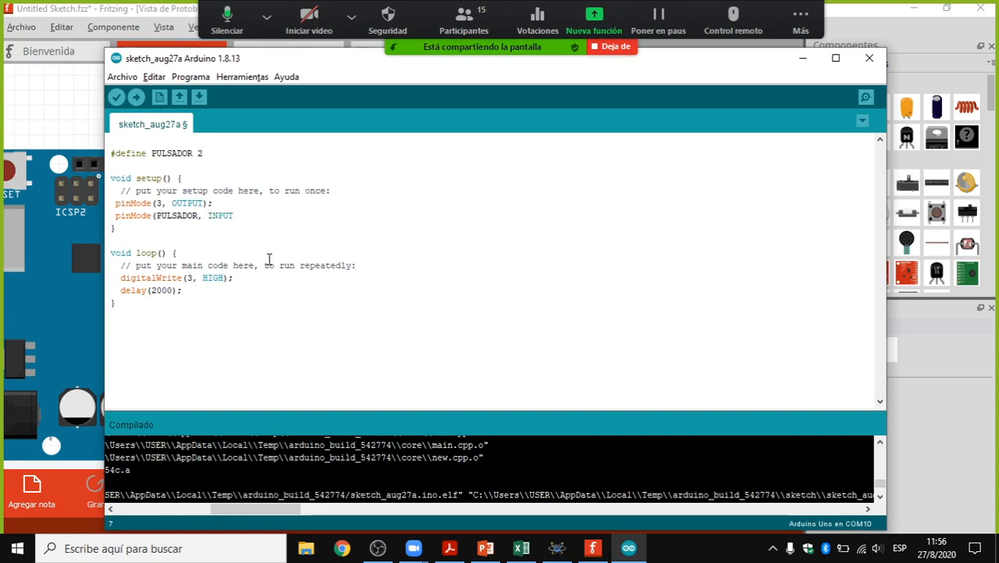
{"action": "type", "text": ");"}
Step: Replace the digitalWrite and delay lines in the loop function with the start of an "if" statement
{"action": "key", "text": "alt+Tab"}
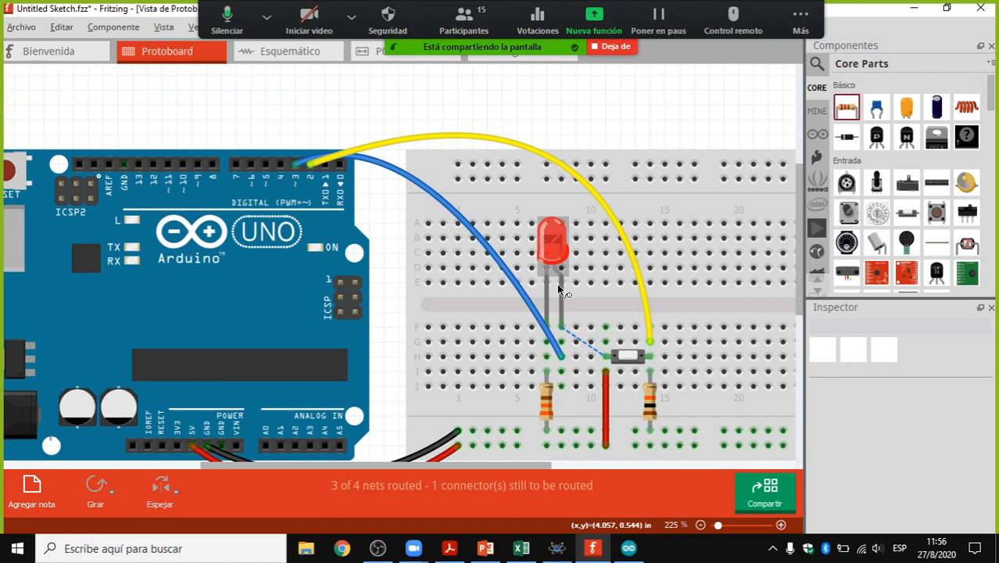
{"action": "key", "text": "alt+Tab"}
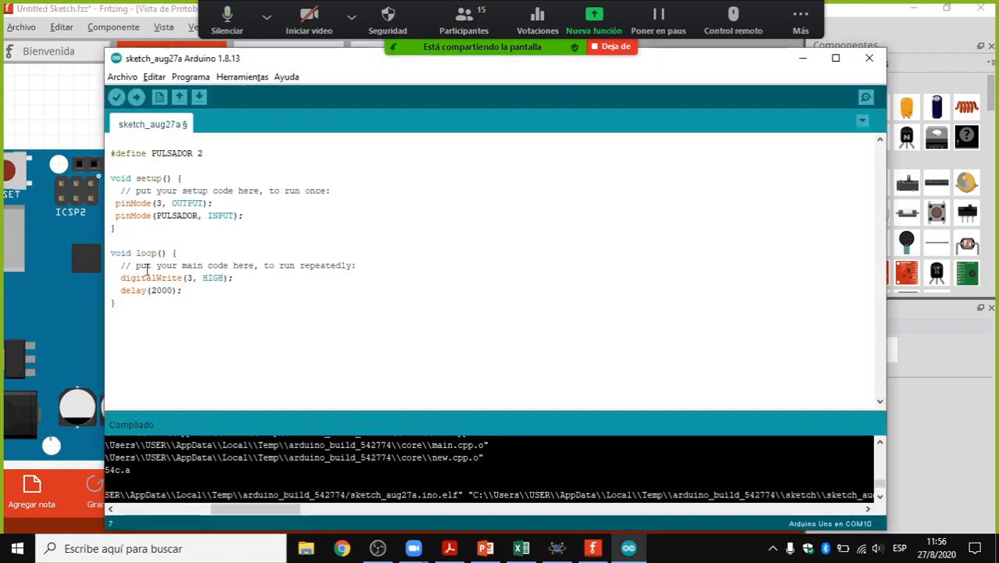
{"action": "left_click", "coordinate": [121, 278]}
{"action": "left_click_drag", "start_coordinate": [121, 279], "coordinate": [192, 294]}
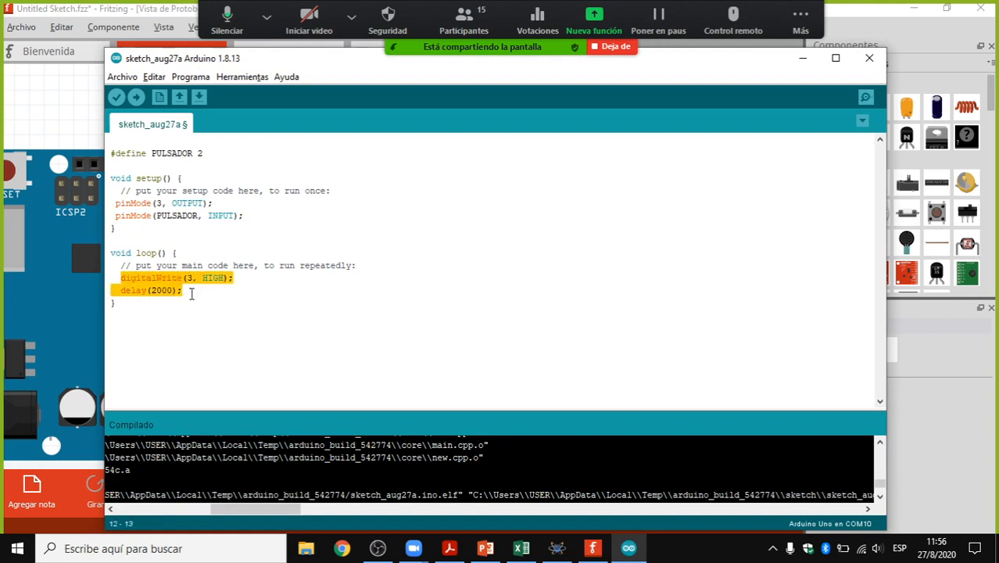
{"action": "key", "text": "BackSpace"}
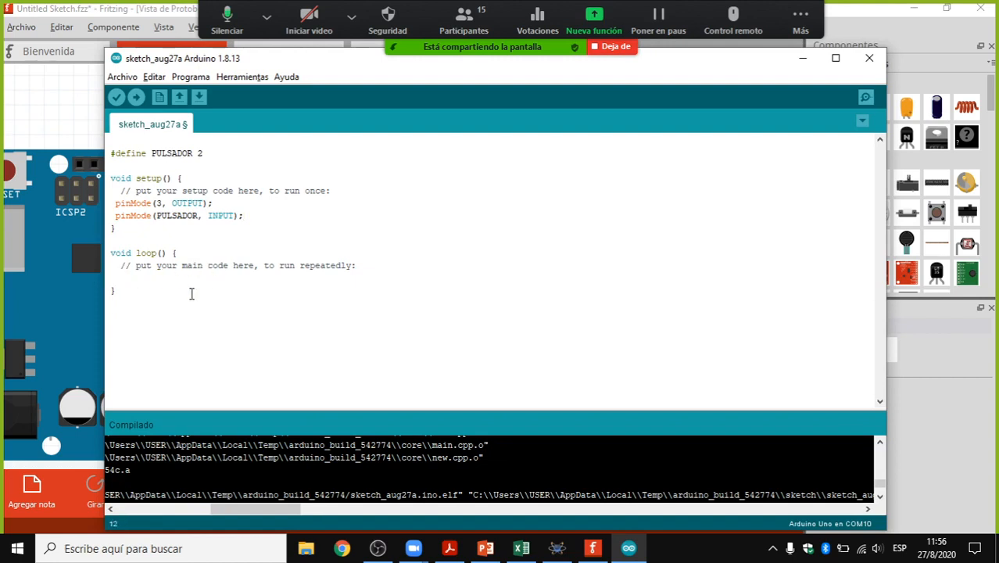
{"action": "key", "text": "Return"}
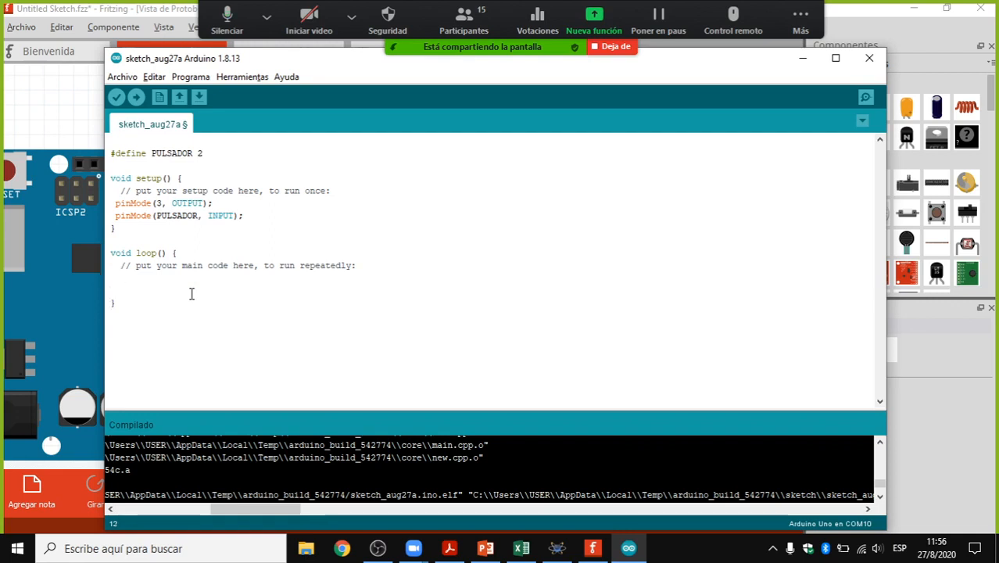
{"action": "type", "text": "if"}
{"action": "key", "text": "alt+Tab"}
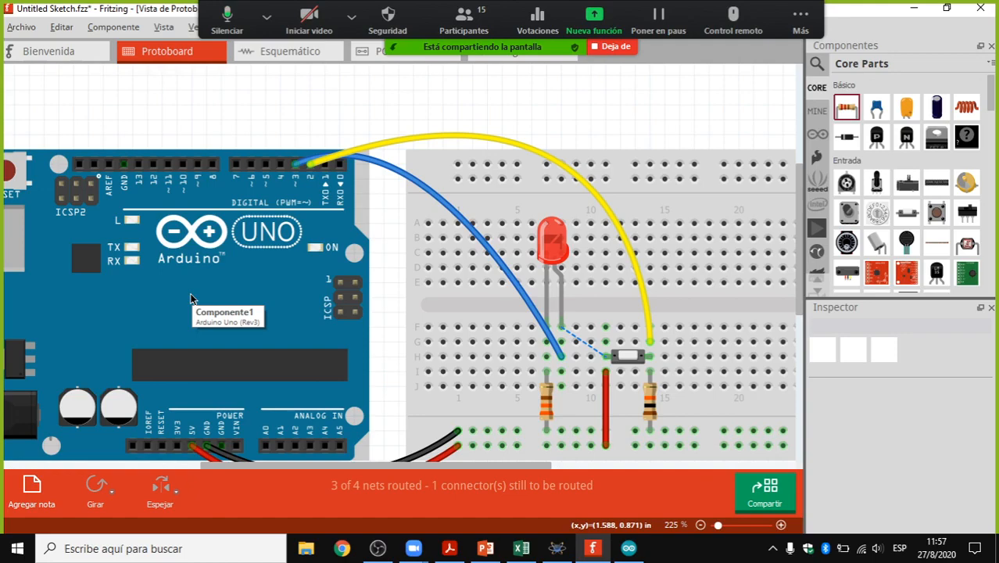
{"action": "key", "text": "alt+Tab"}
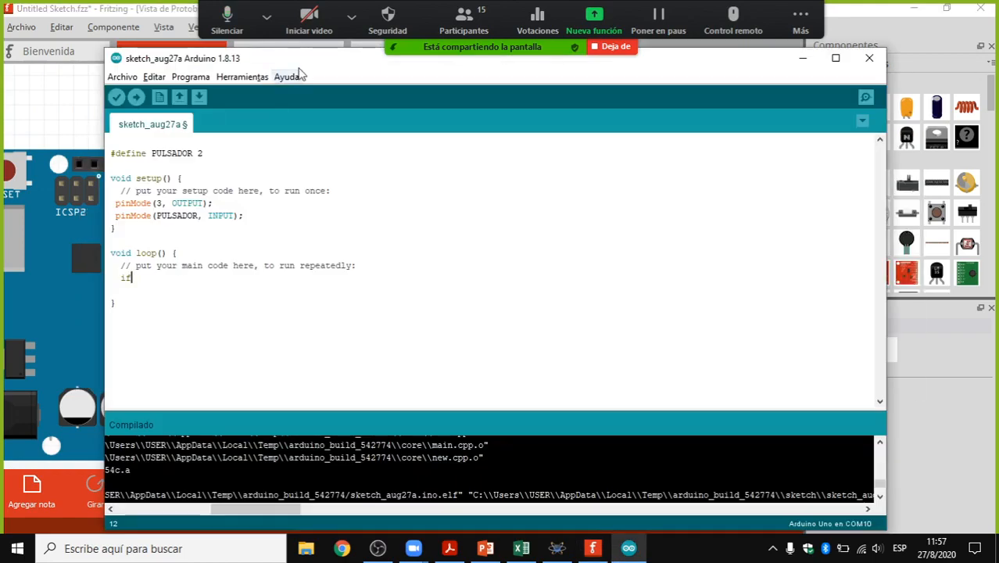
Step: Move the meeting toolbar off the code, switch to Chrome, and search Google for "sentencia if arduino cc"
{"action": "left_click", "coordinate": [351, 17]}
{"action": "left_click_drag", "start_coordinate": [420, 4], "coordinate": [571, 42]}
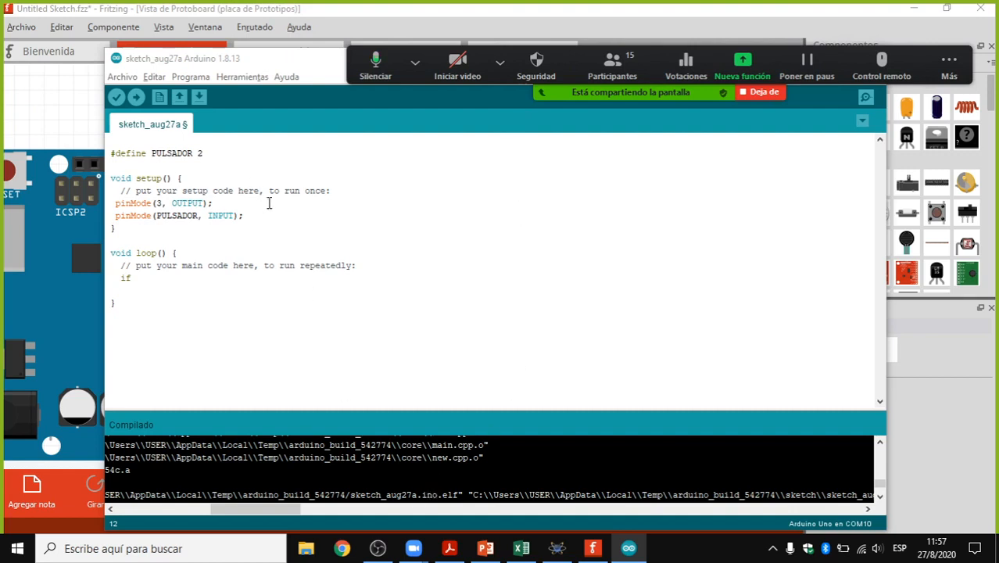
{"action": "left_click", "coordinate": [344, 549]}
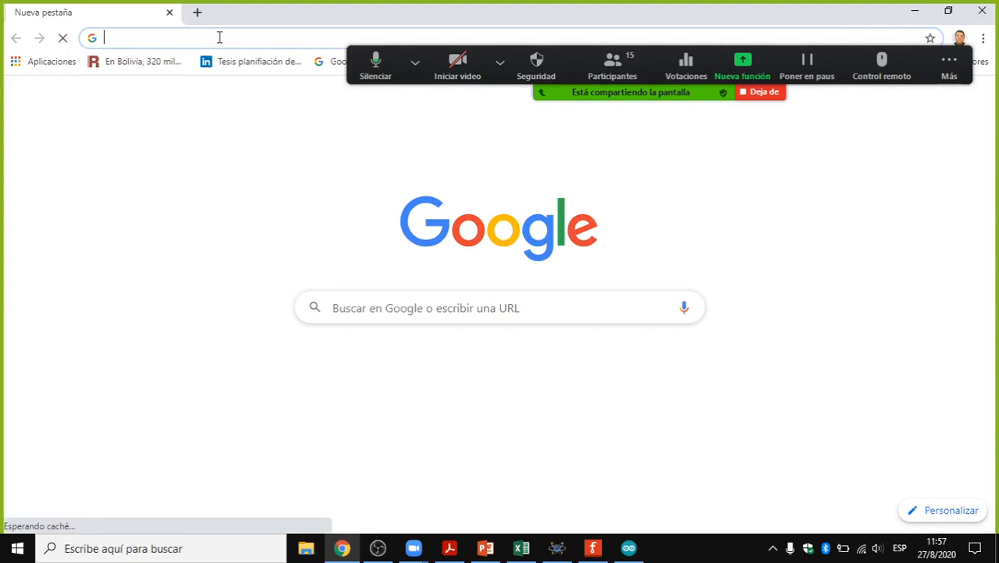
{"action": "type", "text": "sentencia "}
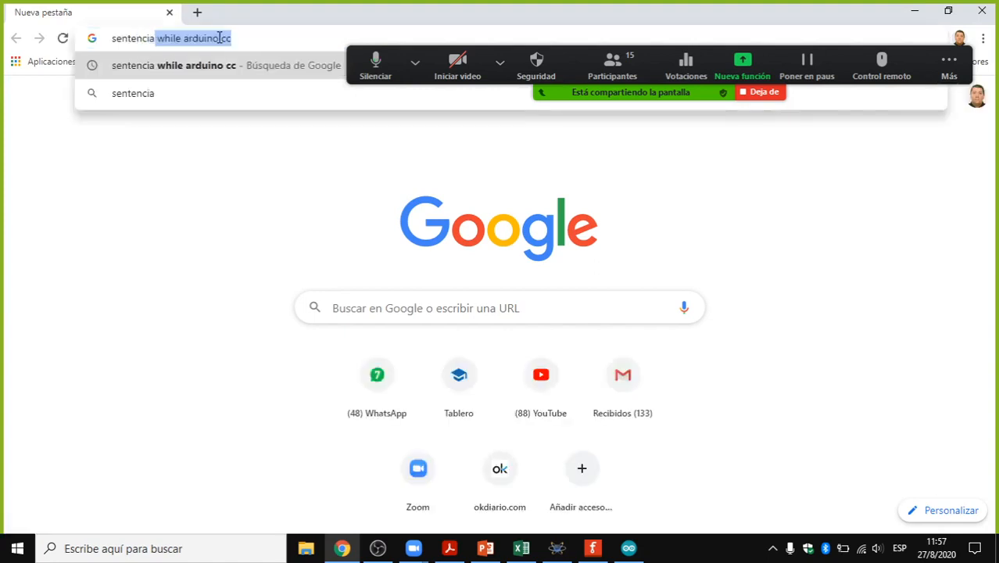
{"action": "type", "text": "if arcu"}
{"action": "key", "text": "BackSpace"}
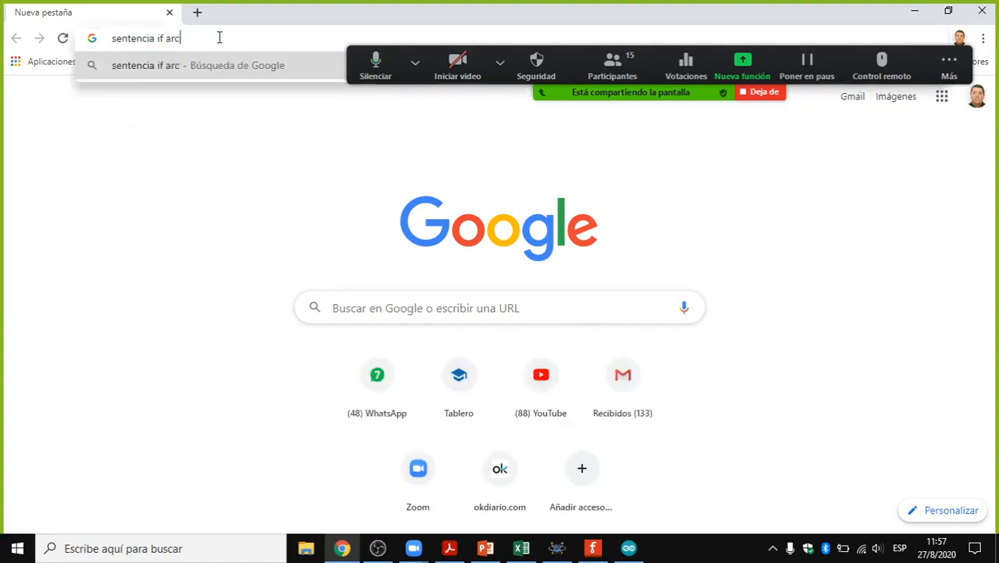
{"action": "key", "text": "BackSpace"}
{"action": "type", "text": "duino c"}
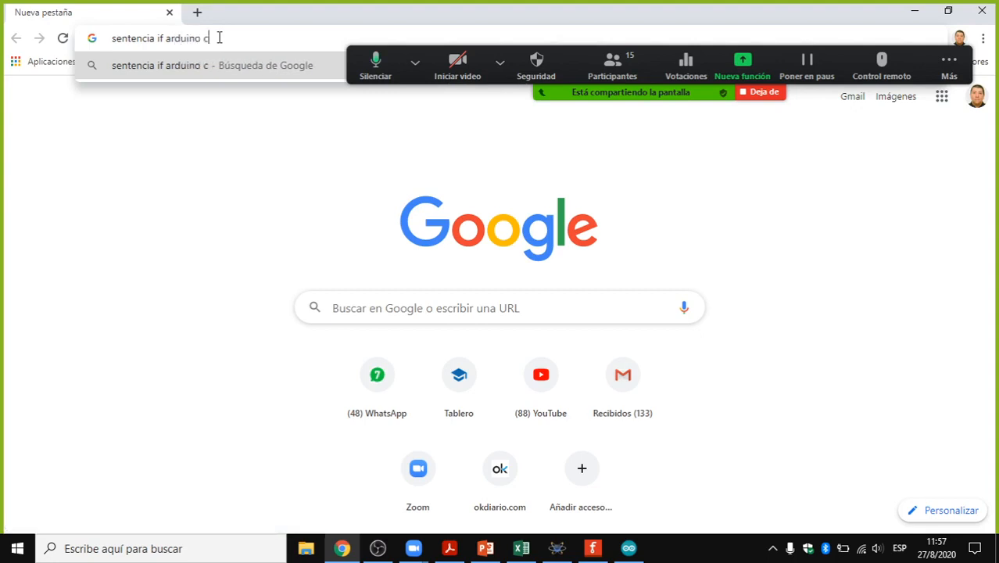
{"action": "type", "text": "c"}
{"action": "key", "text": "Return"}
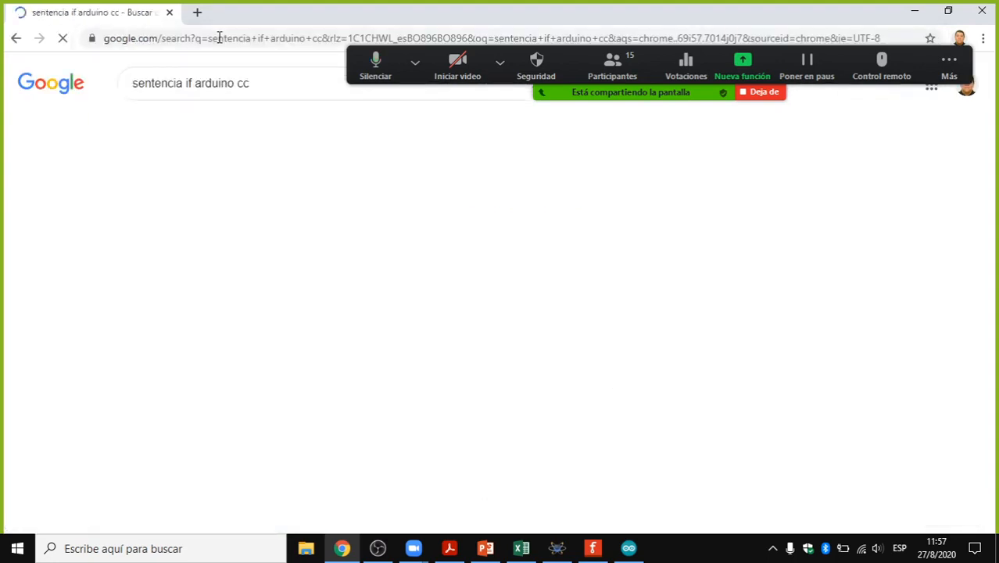
Step: Open the "if - Arduino Reference" result and examine the if statement's syntax and example code
{"action": "scroll", "coordinate": [71, 275], "scroll_direction": "down", "scroll_amount": 5}
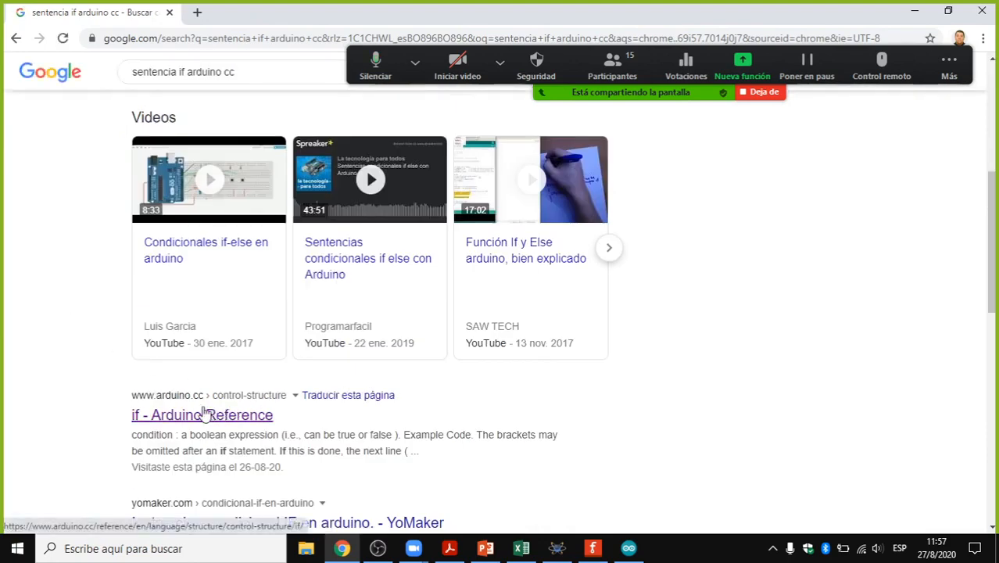
{"action": "scroll", "coordinate": [195, 413], "scroll_direction": "down", "scroll_amount": 2}
{"action": "left_click", "coordinate": [208, 274]}
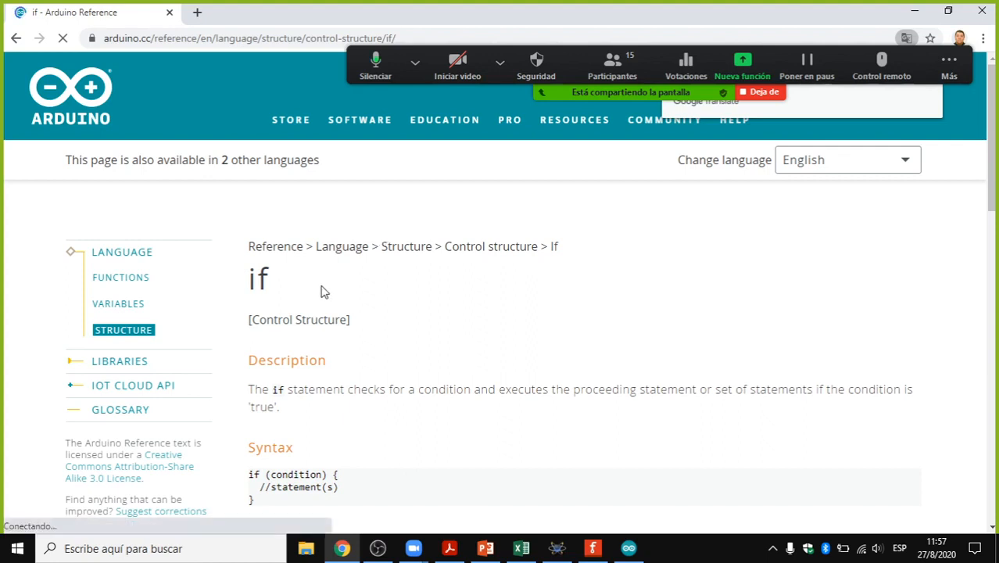
{"action": "scroll", "coordinate": [408, 332], "scroll_direction": "down", "scroll_amount": 2}
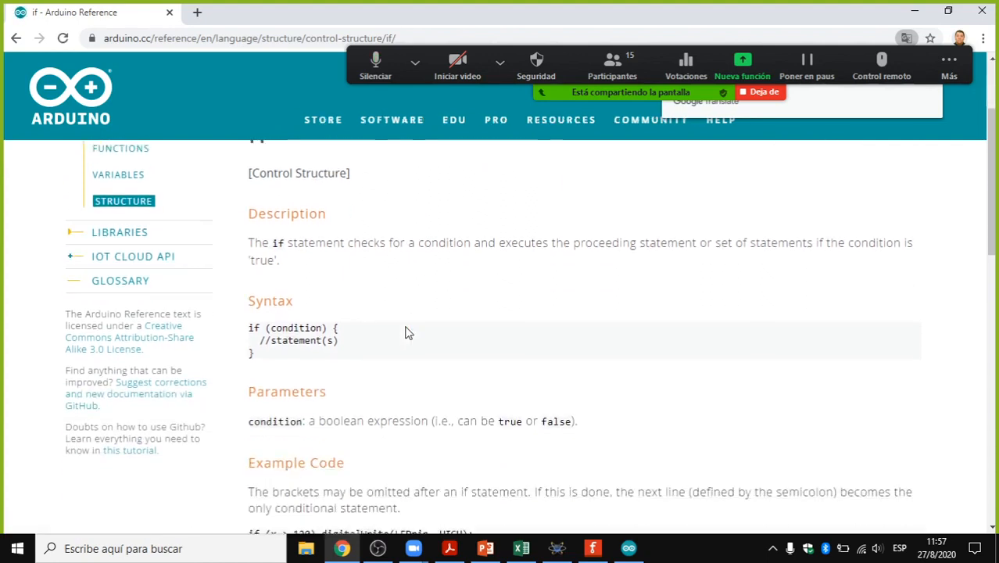
{"action": "scroll", "coordinate": [406, 331], "scroll_direction": "down", "scroll_amount": 2}
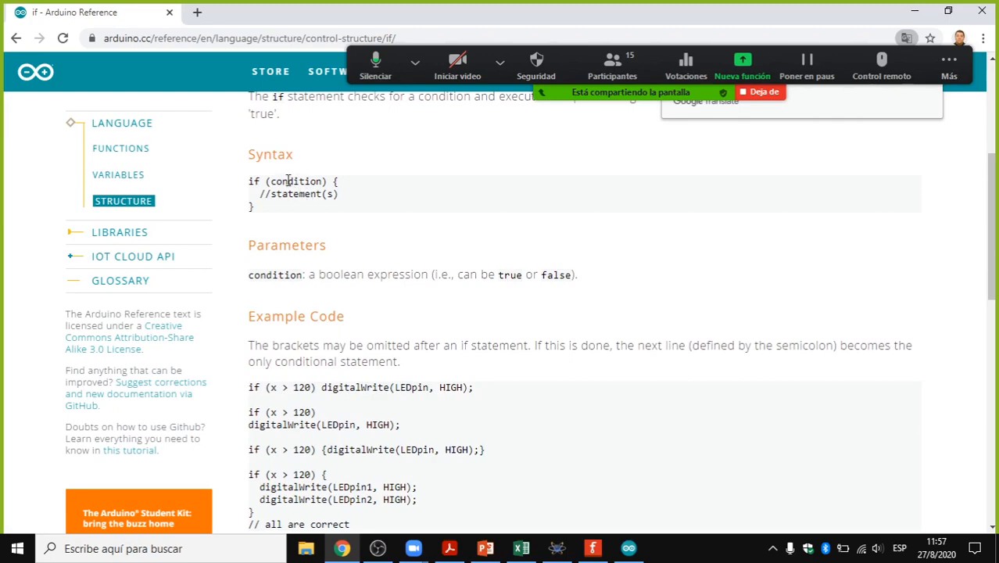
{"action": "scroll", "coordinate": [356, 290], "scroll_direction": "down", "scroll_amount": 2}
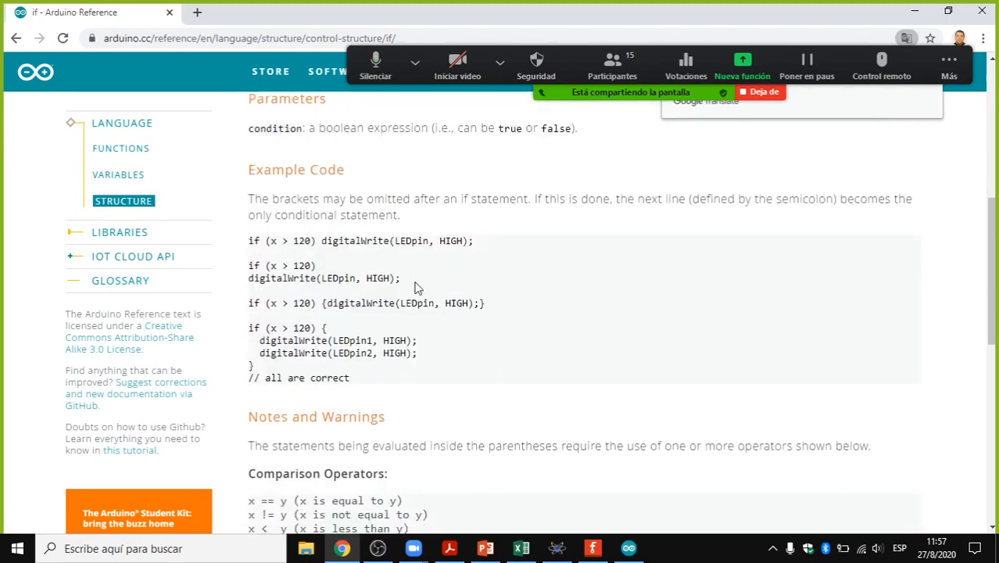
{"action": "scroll", "coordinate": [425, 372], "scroll_direction": "up", "scroll_amount": 2}
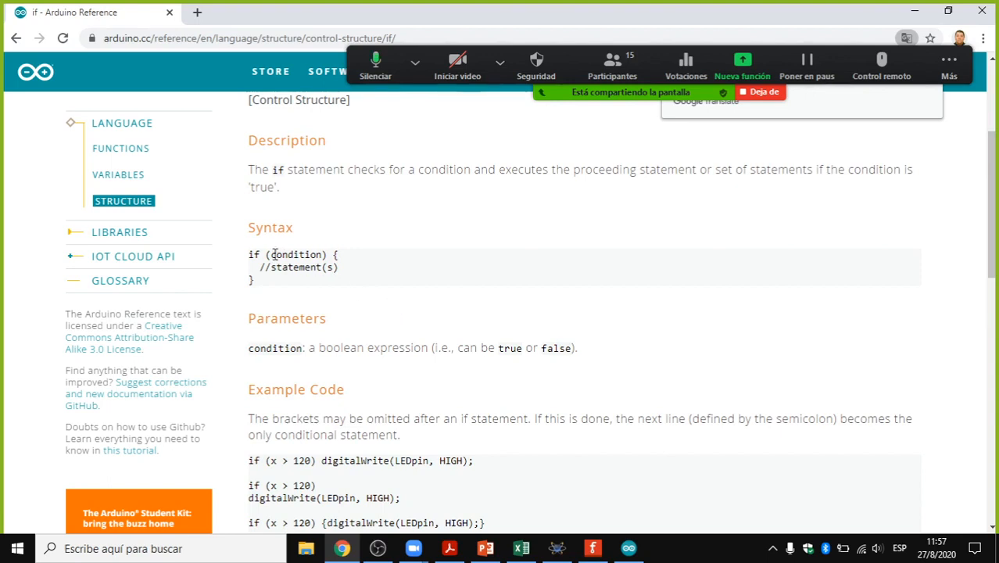
Step: Switch from the if reference to the Arduino sketch and enter digitalRead(PULSADOR) == HIGH as the if statement's condition
{"action": "left_click_drag", "start_coordinate": [267, 254], "coordinate": [336, 256]}
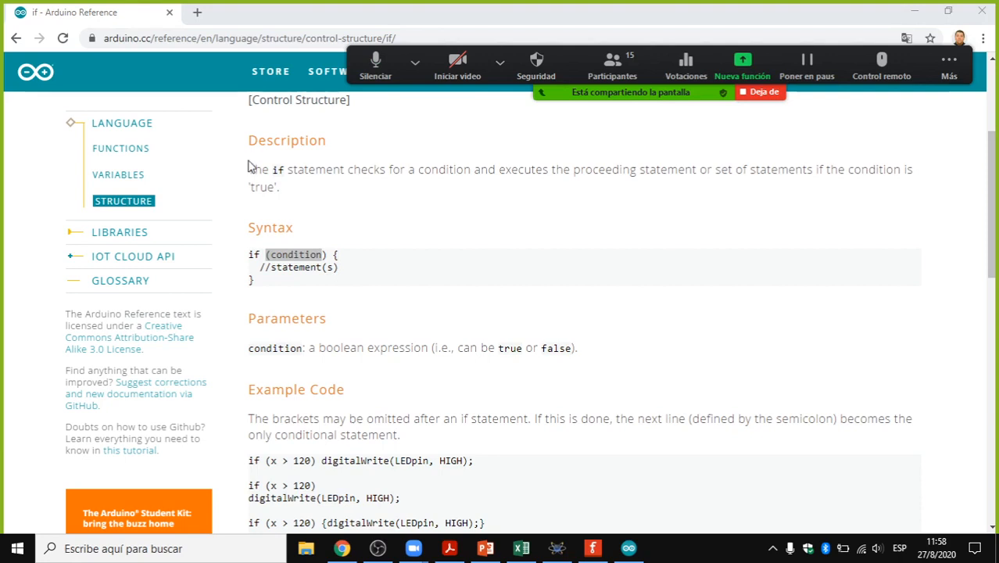
{"action": "left_click", "coordinate": [628, 548]}
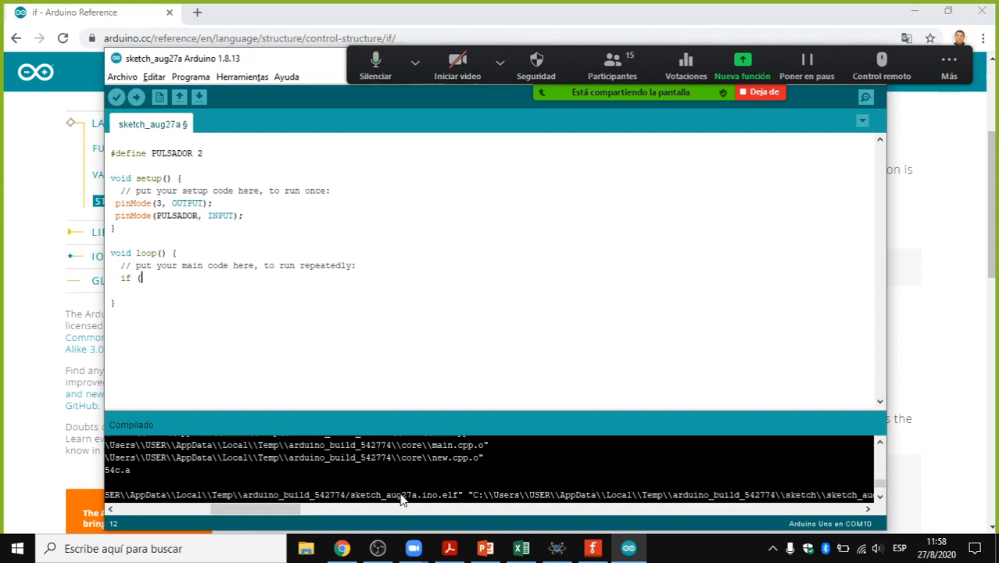
{"action": "left_click", "coordinate": [593, 548]}
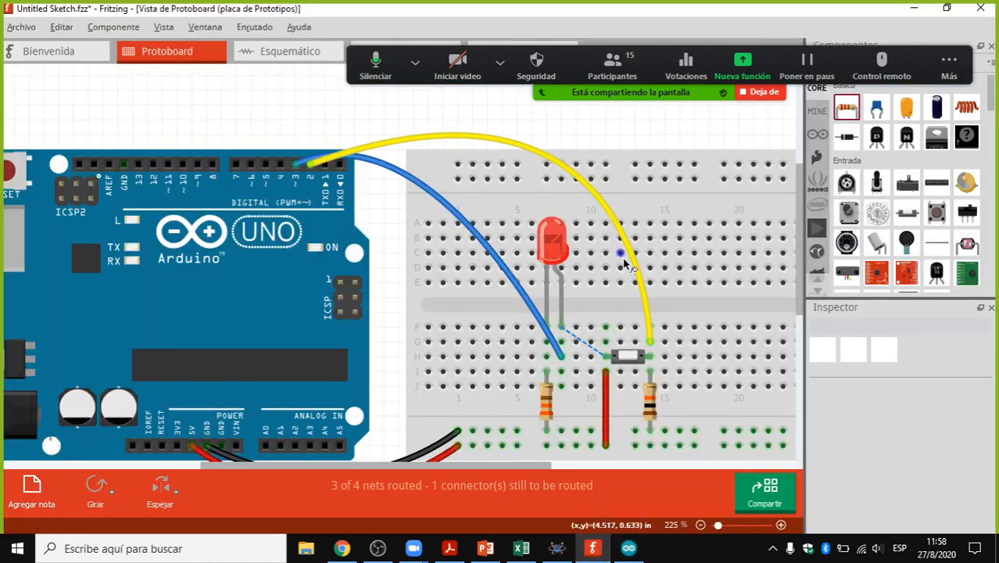
{"action": "key", "text": "alt+Tab"}
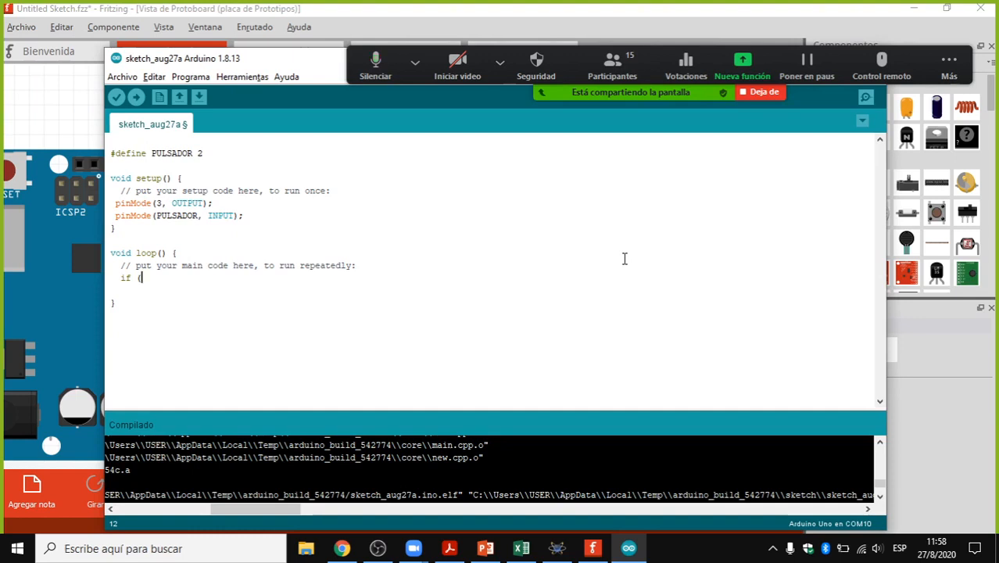
{"action": "type", "text": "digital"}
{"action": "type", "text": "Read(PU"}
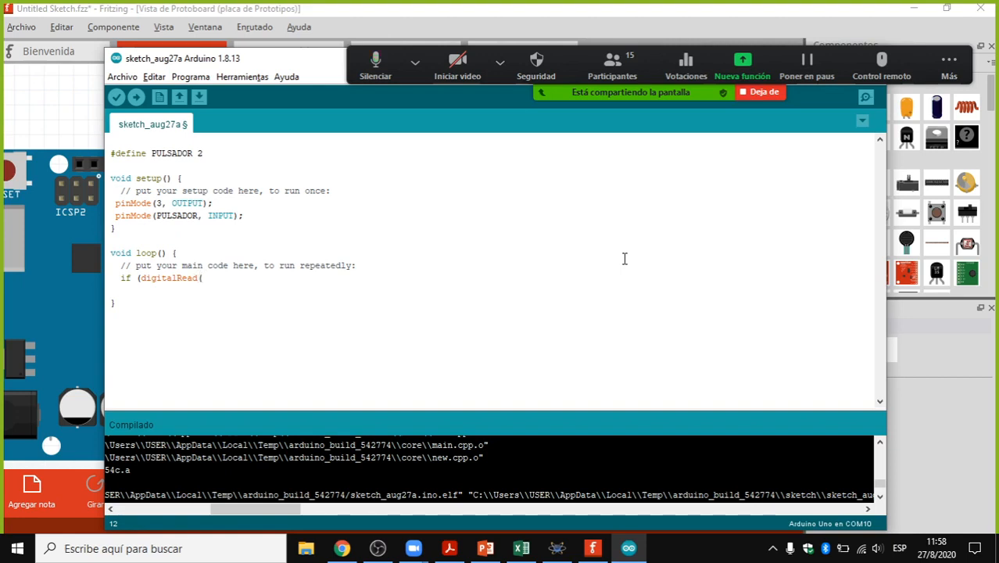
{"action": "type", "text": "LSADOR"}
{"action": "type", "text": ")"}
{"action": "type", "text": " == "}
{"action": "type", "text": "LOW"}
{"action": "key", "text": "BackSpace"}
{"action": "key", "text": "BackSpace"}
{"action": "key", "text": "BackSpace"}
{"action": "type", "text": "HIGH"}
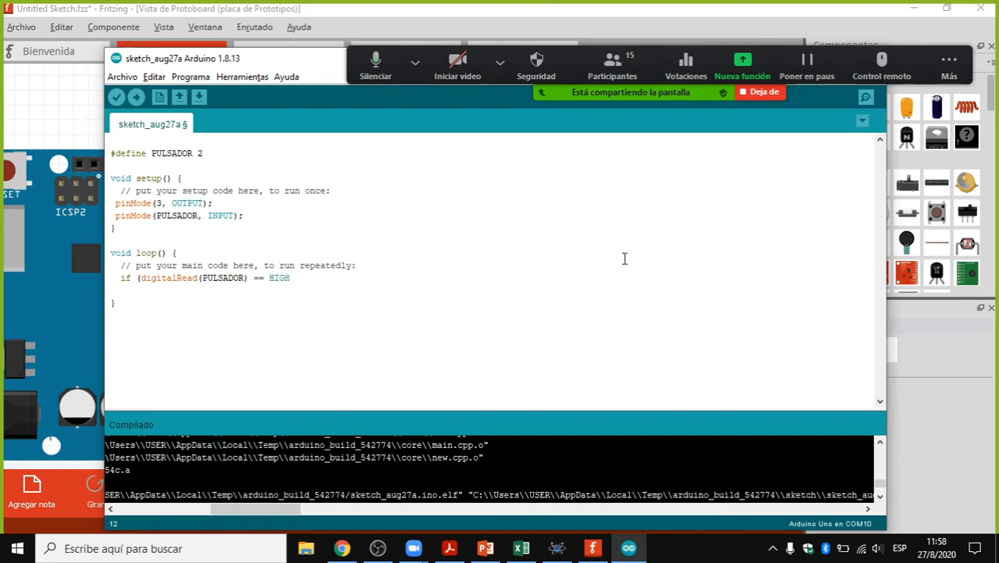
Step: Close the if condition's parenthesis and add the block's opening and closing braces on separate lines
{"action": "type", "text": "){"}
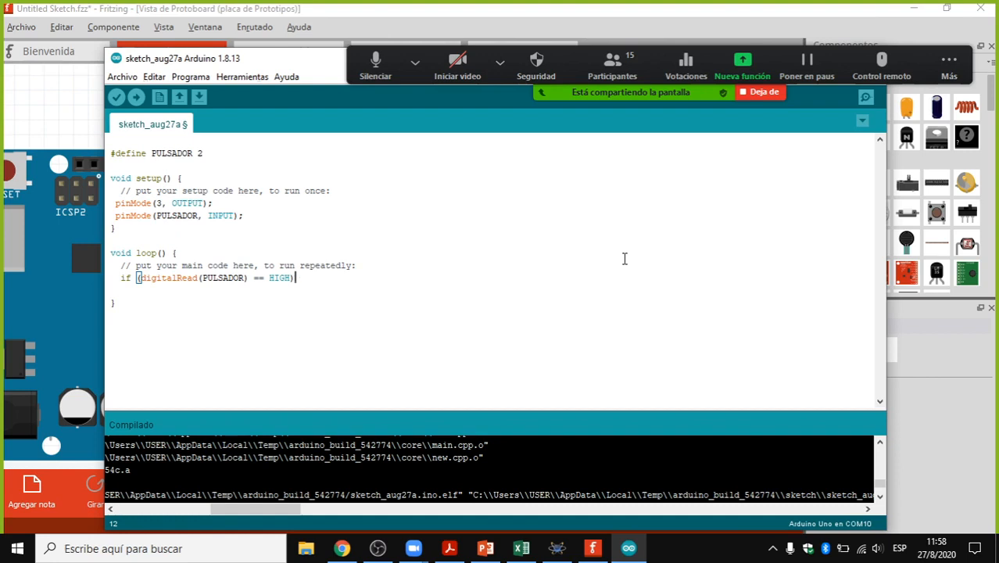
{"action": "type", "text": "{"}
{"action": "key", "text": "Return"}
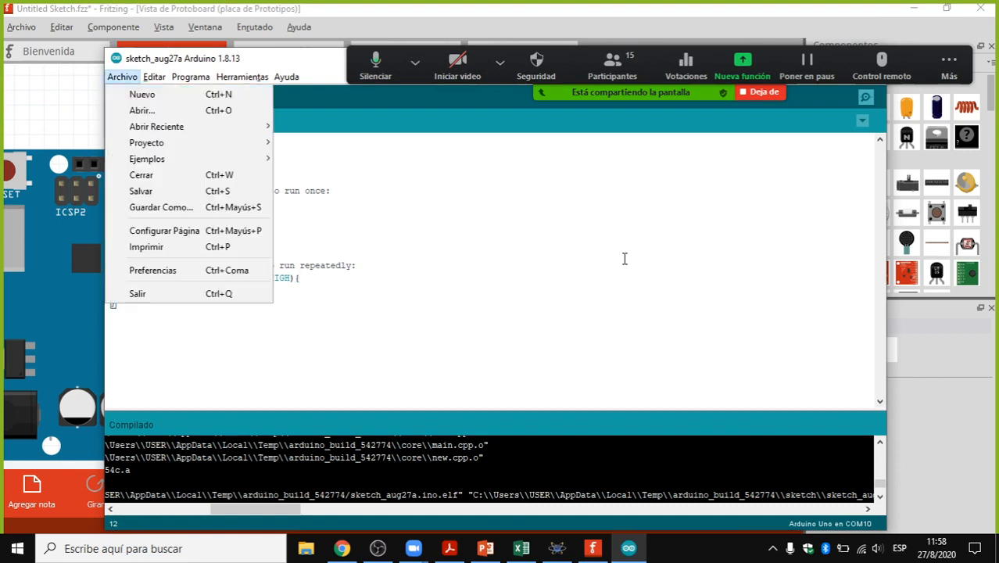
{"action": "key", "text": "Escape"}
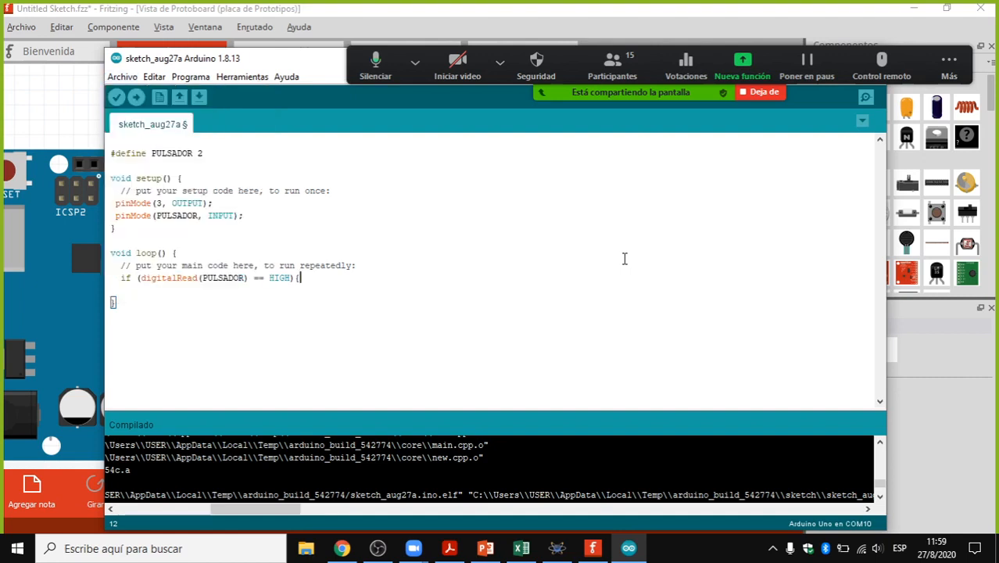
{"action": "key", "text": "Return"}
Step: Switch to the if reference in Chrome, examine the braces and statement placement in the syntax, and return to the Arduino sketch
{"action": "key", "text": "alt+Tab"}
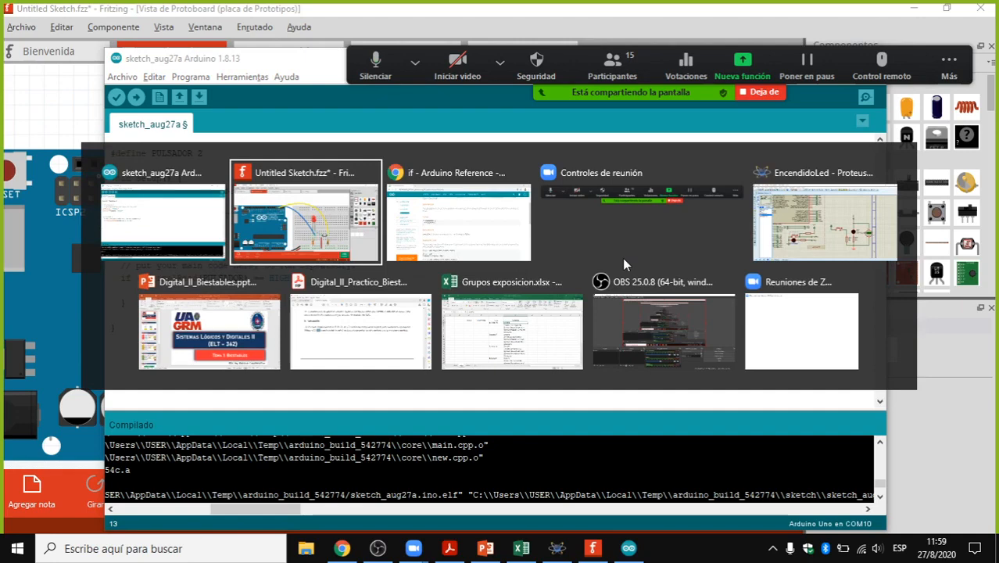
{"action": "key", "text": "alt+Tab"}
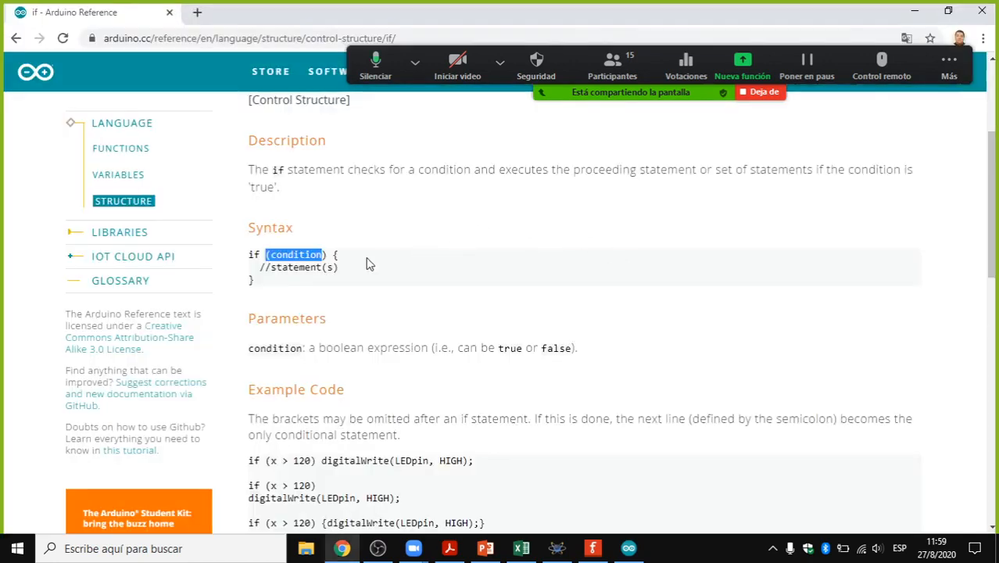
{"action": "left_click_drag", "start_coordinate": [341, 254], "coordinate": [331, 257]}
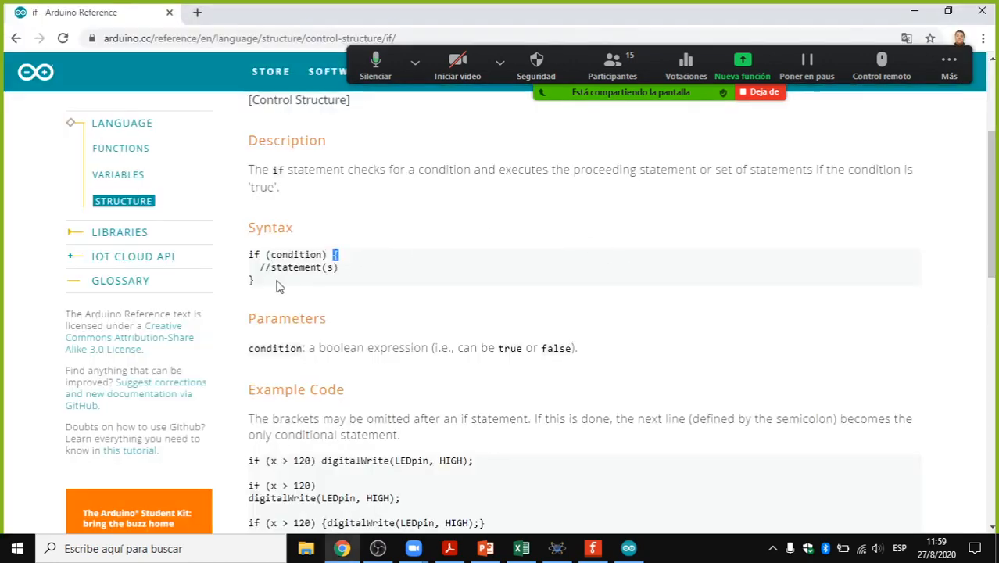
{"action": "left_click_drag", "start_coordinate": [256, 281], "coordinate": [352, 275]}
{"action": "left_click", "coordinate": [304, 268]}
{"action": "left_click_drag", "start_coordinate": [261, 268], "coordinate": [270, 268]}
{"action": "mouse_move", "coordinate": [270, 268]}
{"action": "left_mouse_down"}
{"action": "mouse_move", "coordinate": [260, 268]}
{"action": "mouse_move", "coordinate": [271, 268]}
{"action": "left_mouse_up"}
{"action": "key", "text": "alt+Tab"}
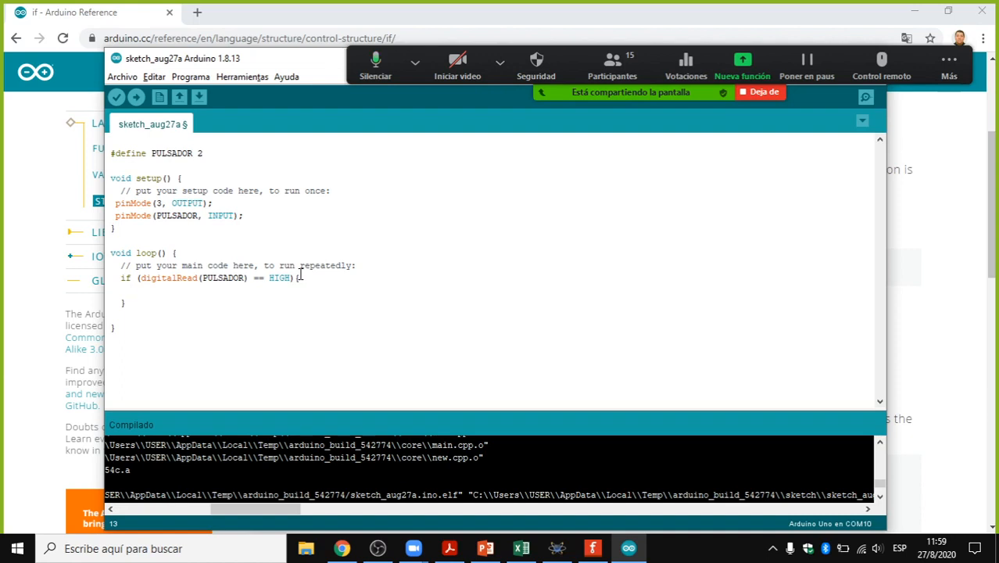
Step: Start a "digitalWrite(" call inside the if block
{"action": "type", "text": "digitalWrite("}
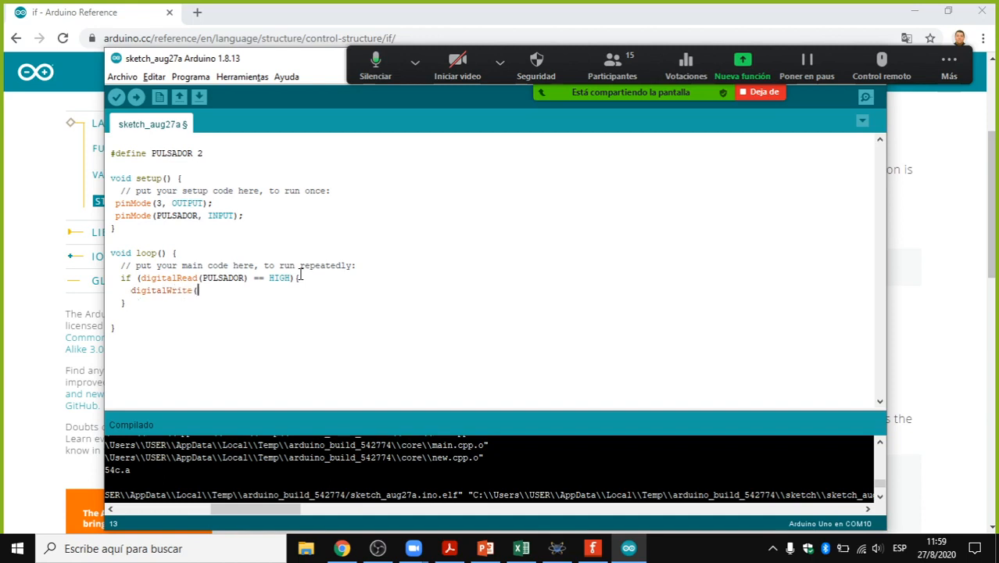
{"action": "type", "text": "3"}
{"action": "key", "text": "BackSpace"}
Step: Declare "int LED =3;" below the PULSADOR definition and admit the waiting participant to the meeting
{"action": "left_click", "coordinate": [227, 153]}
{"action": "key", "text": "Return"}
{"action": "key", "text": "Return"}
{"action": "type", "text": "int "}
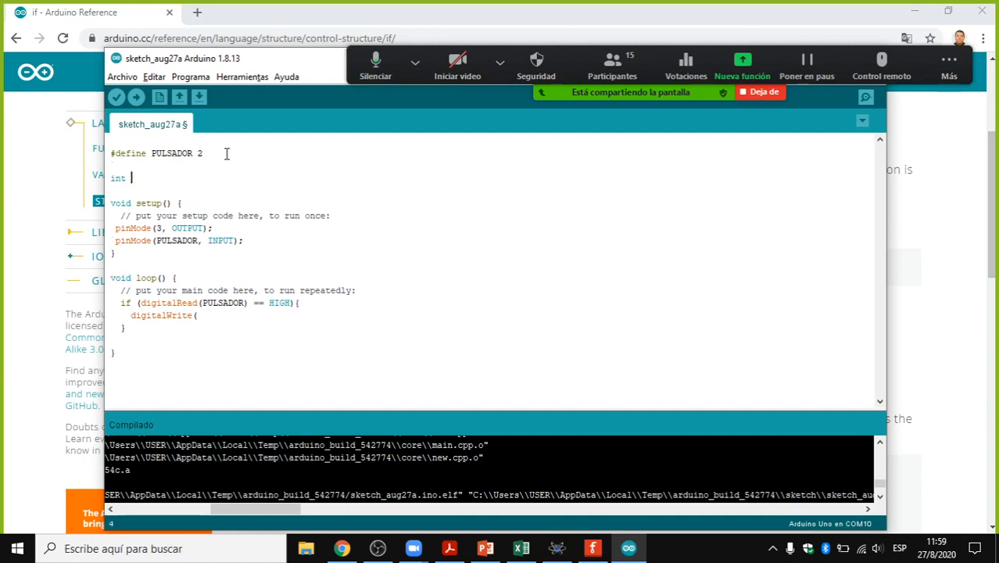
{"action": "type", "text": "LED =3"}
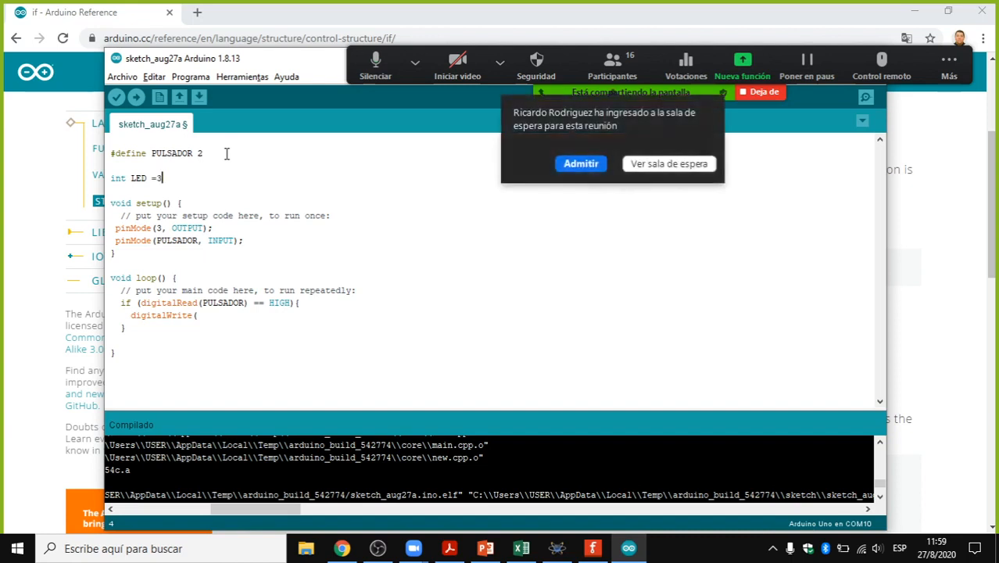
{"action": "type", "text": ";"}
{"action": "left_click", "coordinate": [569, 164]}
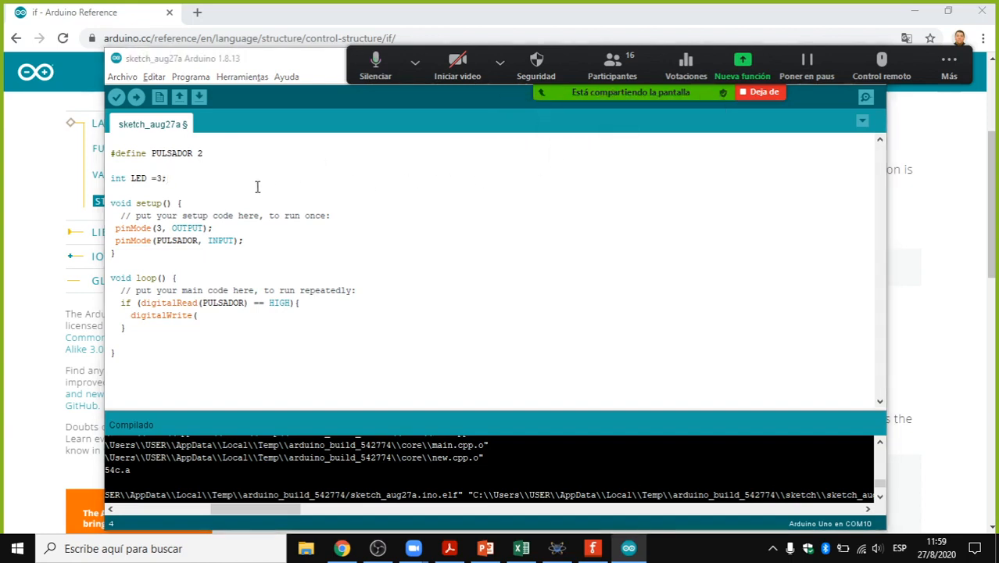
Step: Replace the pin number 3 with LED in the output pinMode line of setup
{"action": "left_click", "coordinate": [133, 178]}
{"action": "left_click_drag", "start_coordinate": [133, 179], "coordinate": [188, 155]}
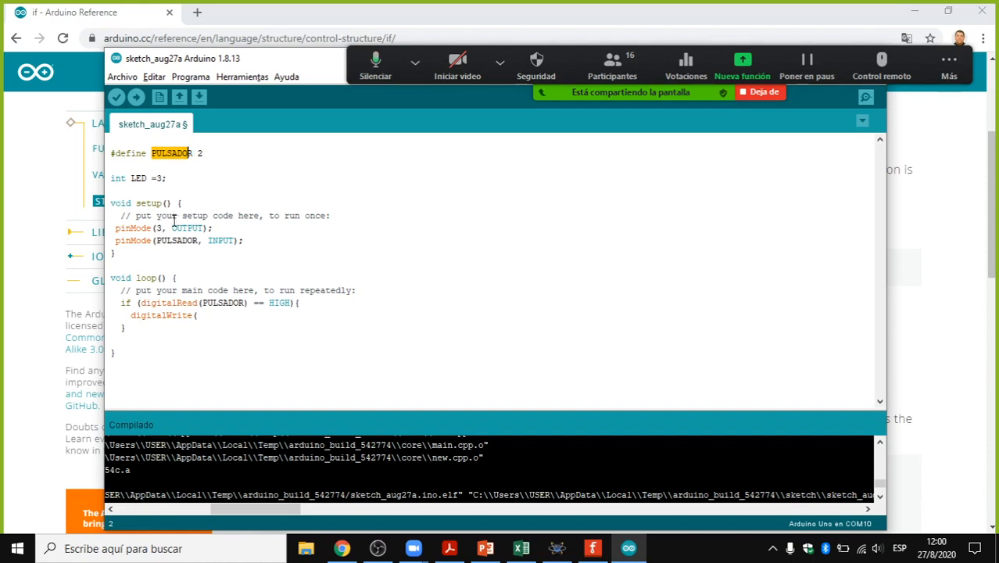
{"action": "left_click", "coordinate": [134, 178]}
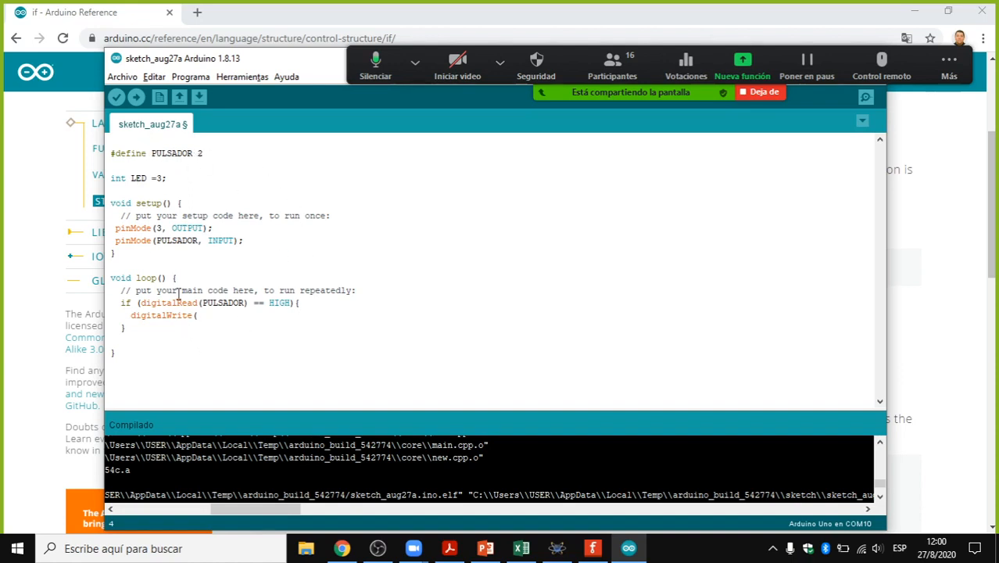
{"action": "left_click_drag", "start_coordinate": [131, 178], "coordinate": [163, 178]}
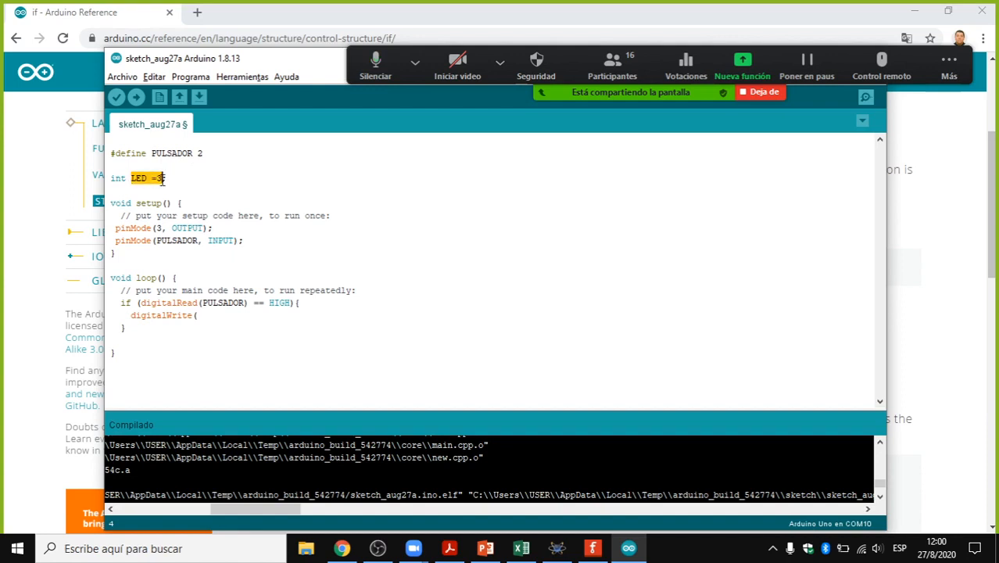
{"action": "left_click", "coordinate": [157, 227]}
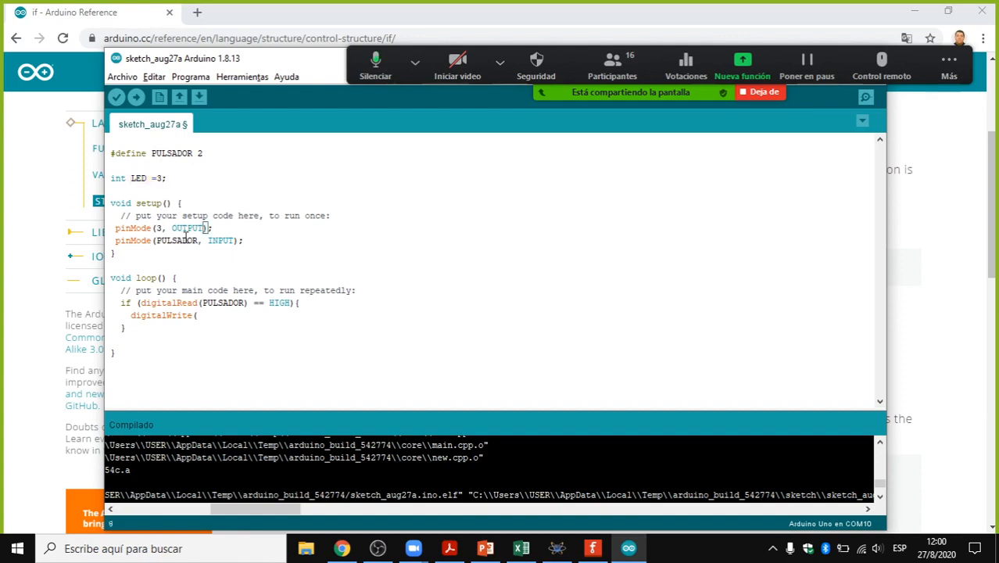
{"action": "key", "text": "Delete"}
{"action": "type", "text": "LED"}
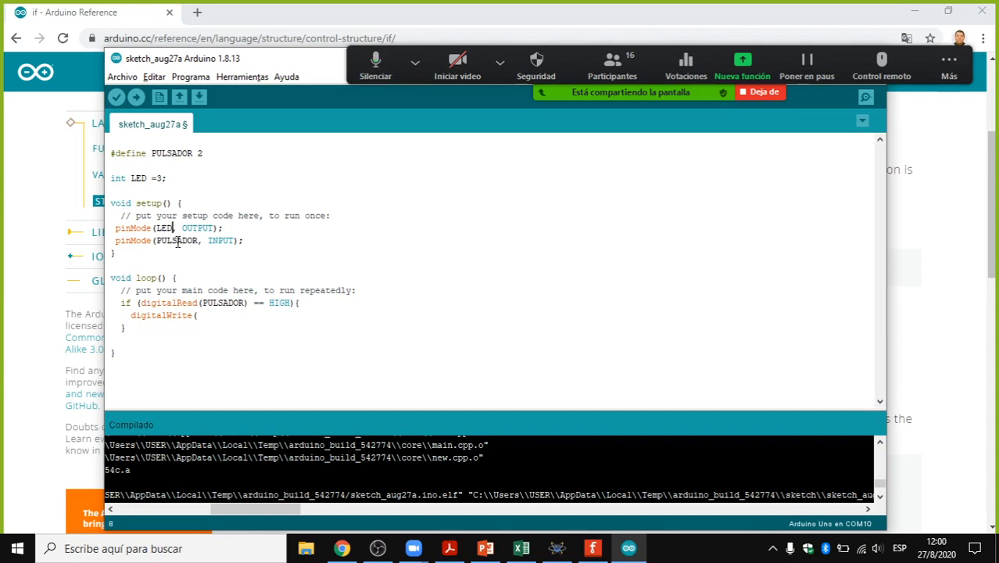
Step: Complete the call inside the if block as "digitalWrite(LED, HIGH);"
{"action": "left_click", "coordinate": [226, 321]}
{"action": "type", "text": "LED,"}
{"action": "left_click_drag", "start_coordinate": [178, 305], "coordinate": [248, 305]}
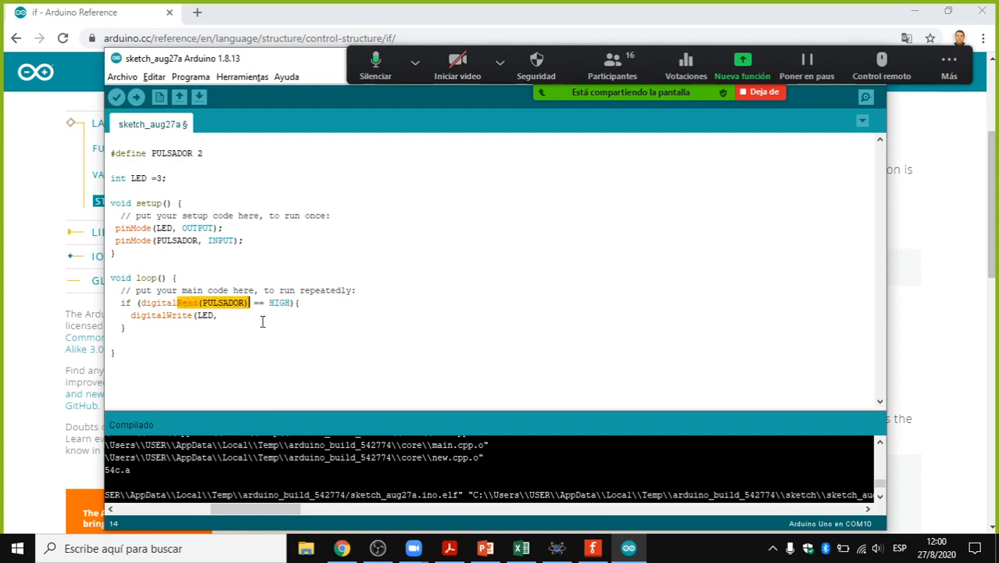
{"action": "left_click", "coordinate": [260, 325]}
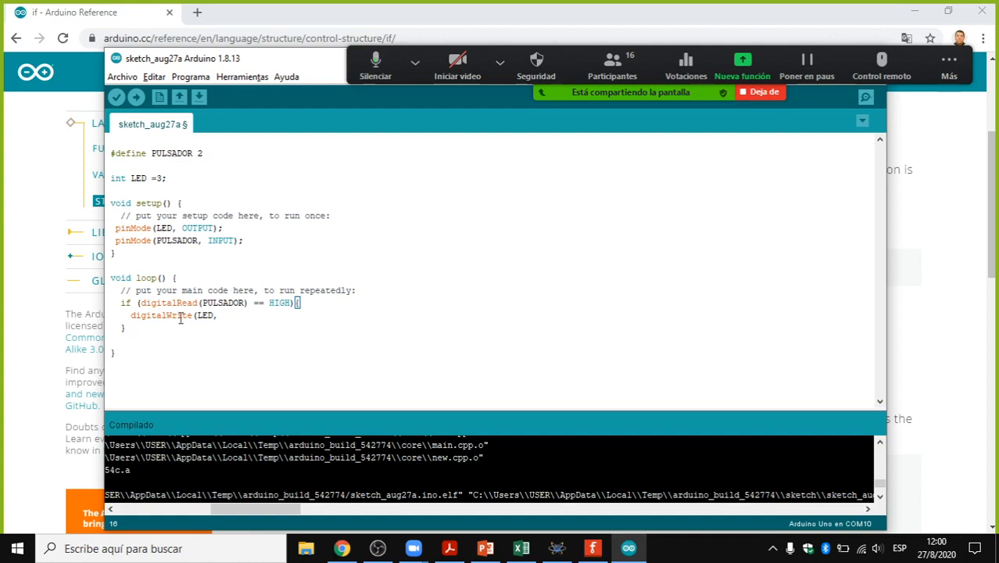
{"action": "left_click_drag", "start_coordinate": [198, 316], "coordinate": [214, 316]}
{"action": "left_click", "coordinate": [223, 315]}
{"action": "type", "text": "HIGH);"}
{"action": "left_click", "coordinate": [140, 341]}
{"action": "type", "text": "el"}
{"action": "key", "text": "BackSpace"}
{"action": "key", "text": "BackSpace"}
{"action": "key", "text": "Delete"}
{"action": "key", "text": "BackSpace"}
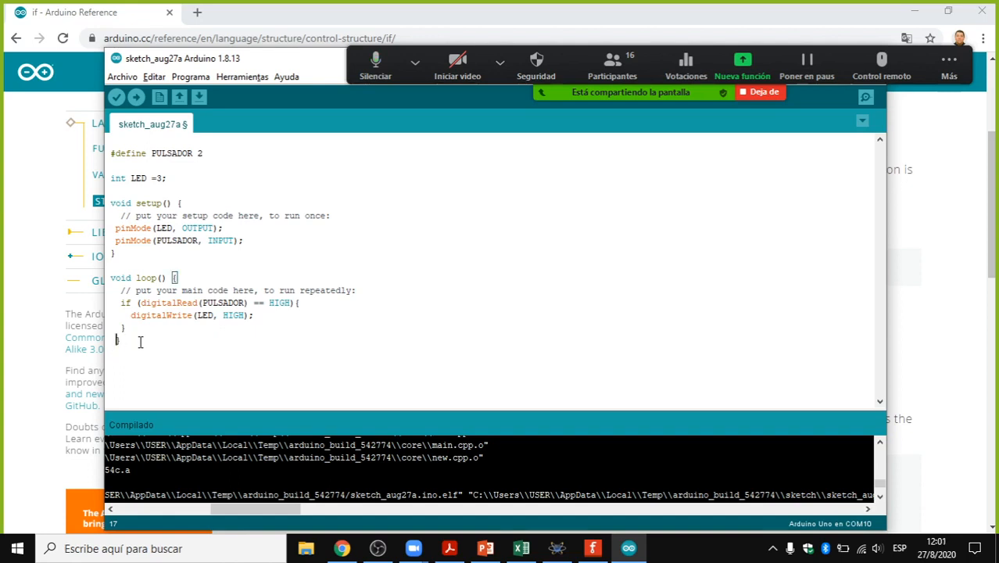
{"action": "key", "text": "BackSpace"}
{"action": "key", "text": "Return"}
Step: Compile the sketch and copy the full path of sketch_aug27a.ino.hex from the compiler output
{"action": "left_click", "coordinate": [116, 98]}
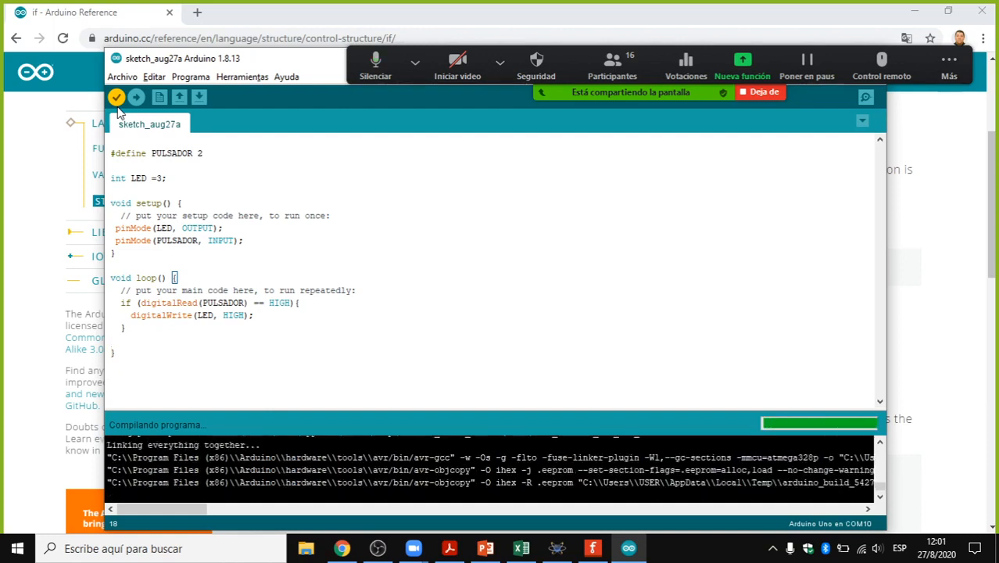
{"action": "left_click_drag", "start_coordinate": [218, 507], "coordinate": [284, 512]}
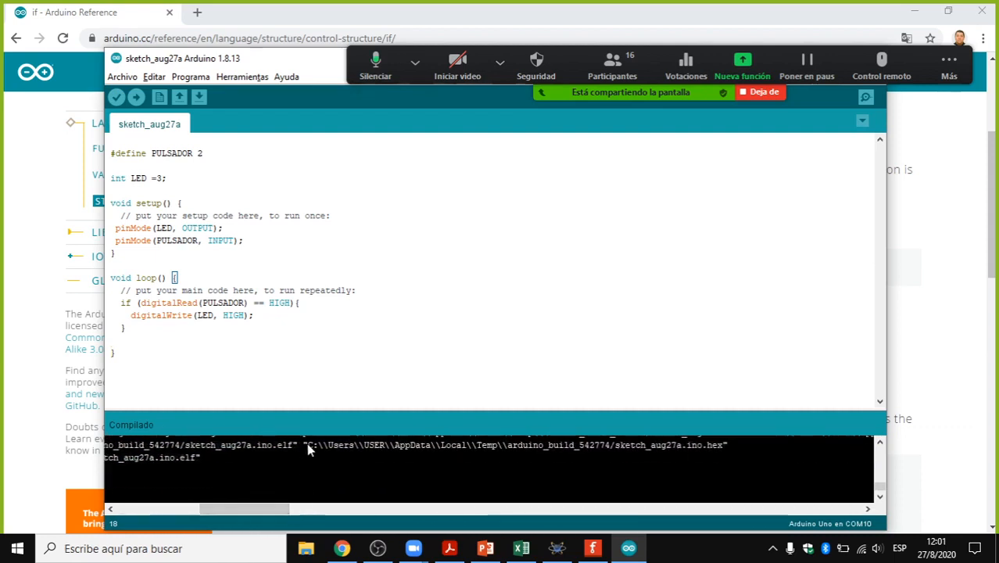
{"action": "left_click_drag", "start_coordinate": [306, 447], "coordinate": [688, 501]}
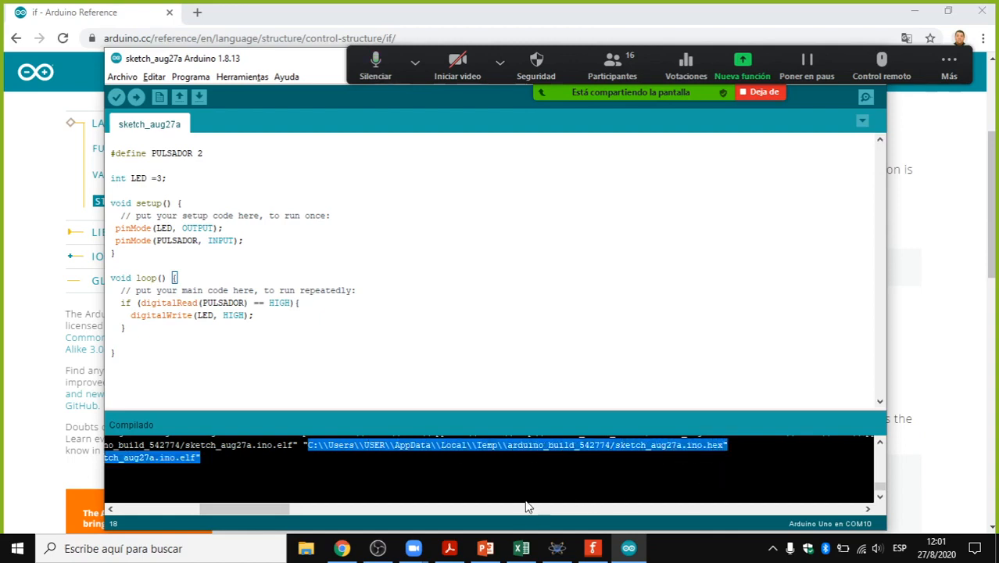
{"action": "left_click", "coordinate": [342, 458]}
{"action": "left_click_drag", "start_coordinate": [309, 447], "coordinate": [723, 447]}
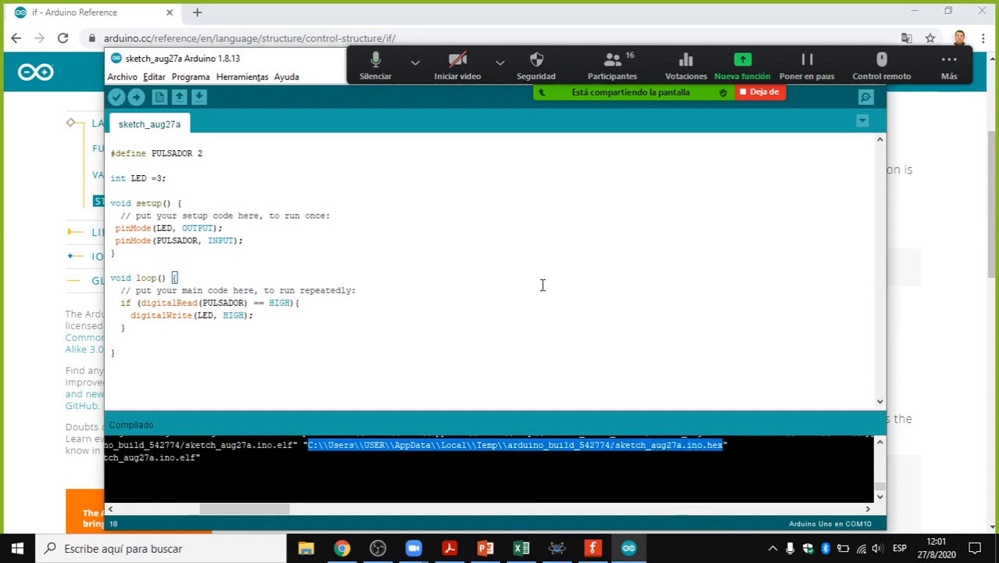
{"action": "left_click", "coordinate": [704, 451]}
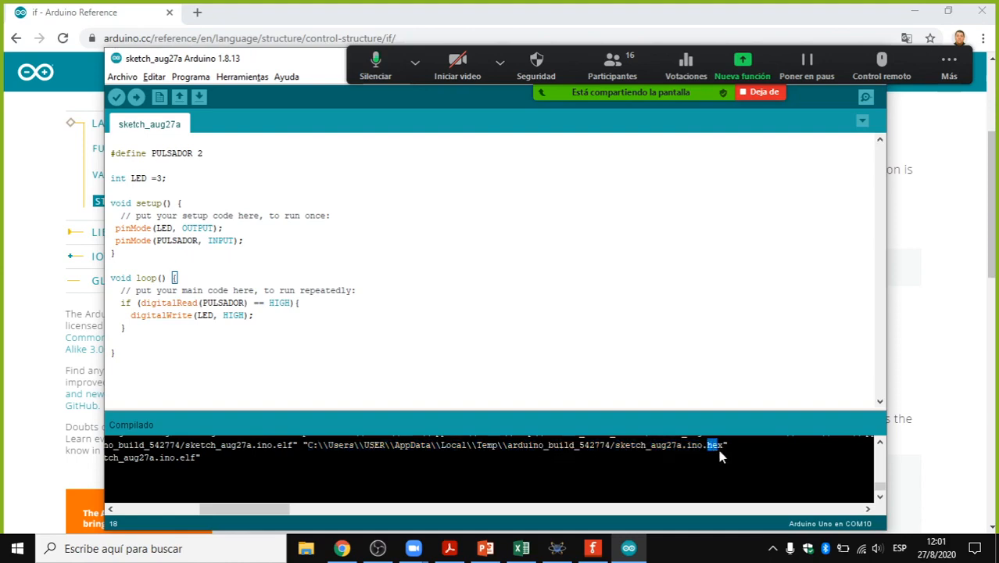
Step: Switch to Proteus and replace the Arduino UNO component's program file with the copied sketch_aug27a.ino.hex path
{"action": "left_click", "coordinate": [556, 548]}
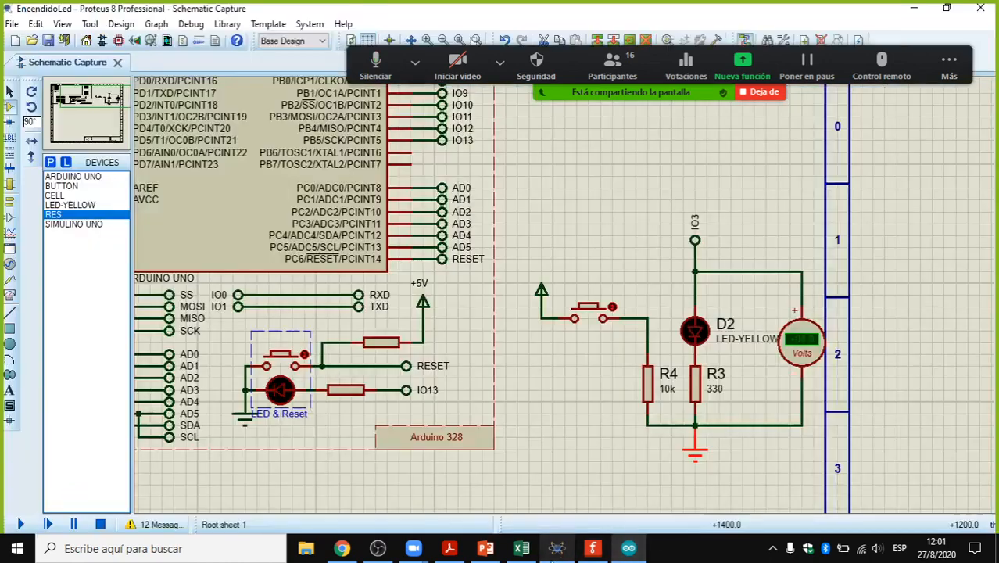
{"action": "double_click", "coordinate": [333, 194]}
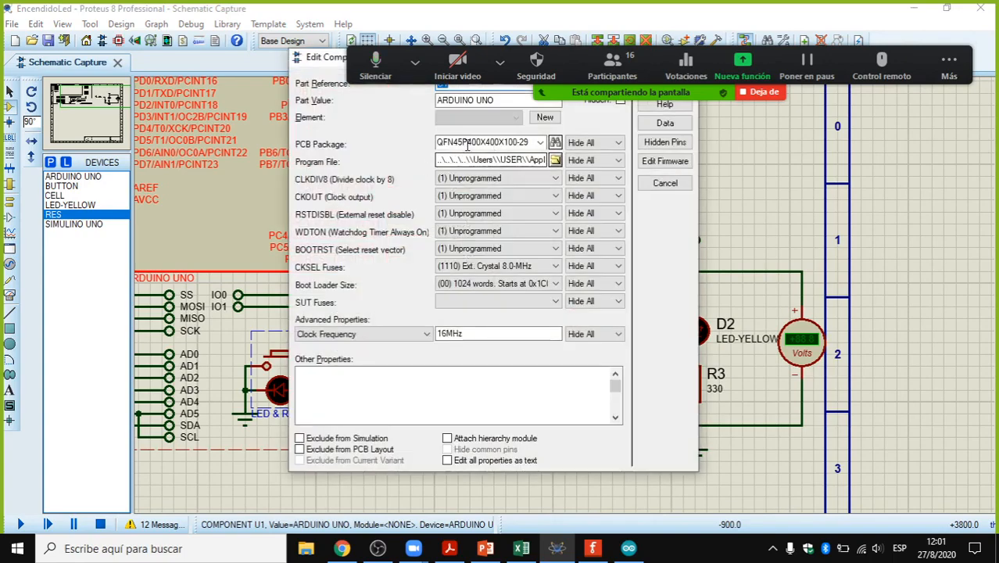
{"action": "left_click", "coordinate": [446, 161]}
{"action": "key", "text": "ctrl+a"}
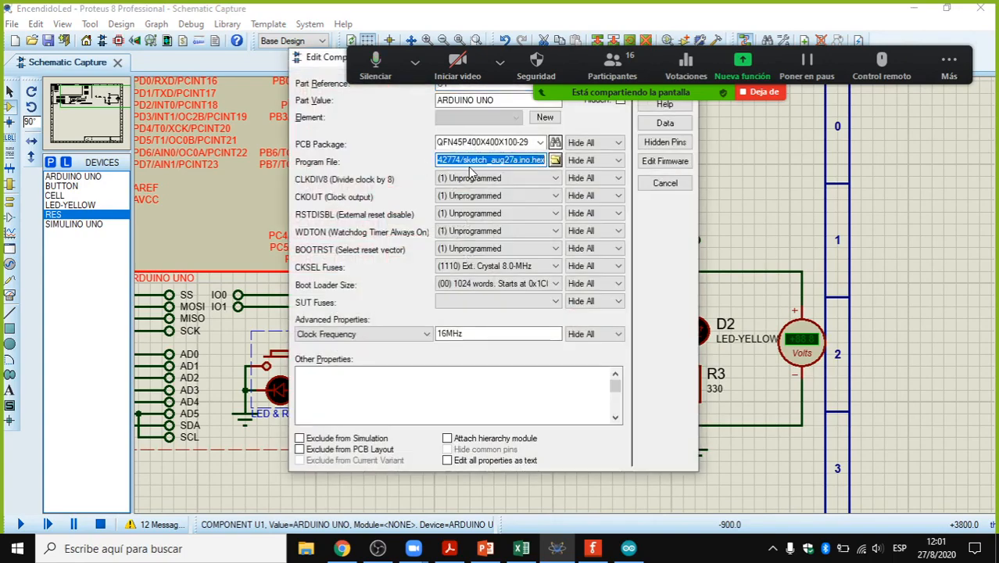
{"action": "key", "text": "BackSpace"}
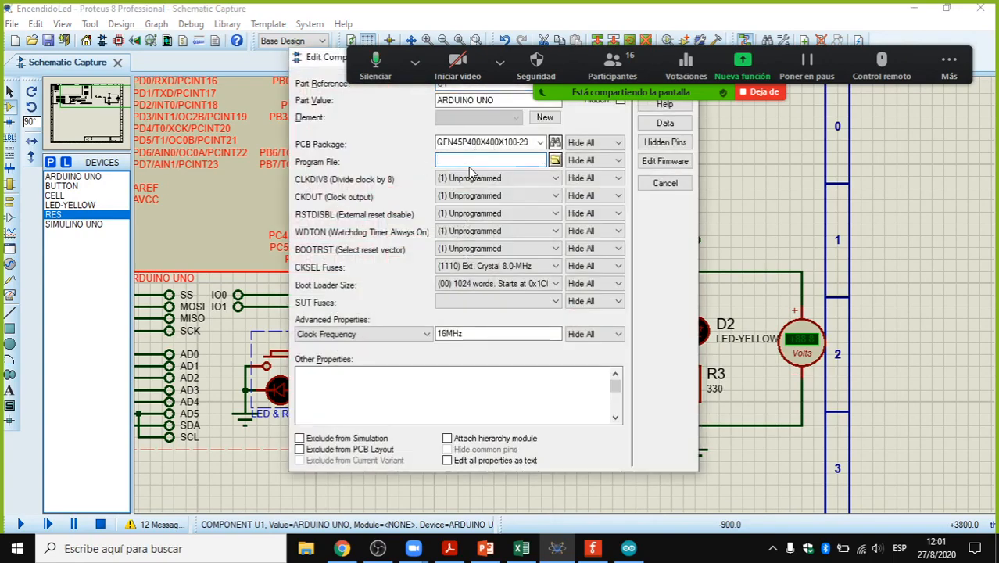
{"action": "key", "text": "ctrl+v"}
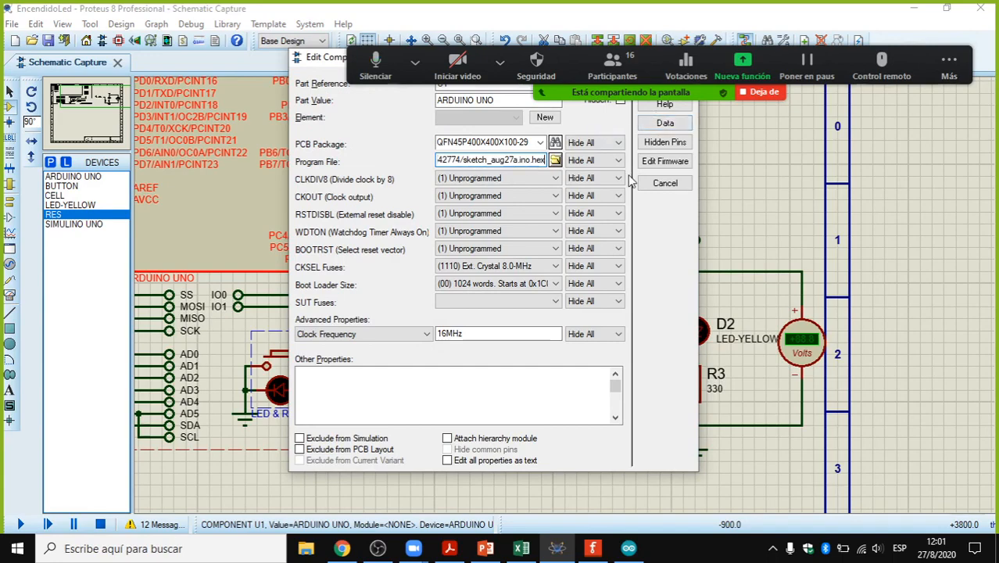
{"action": "key", "text": "Return"}
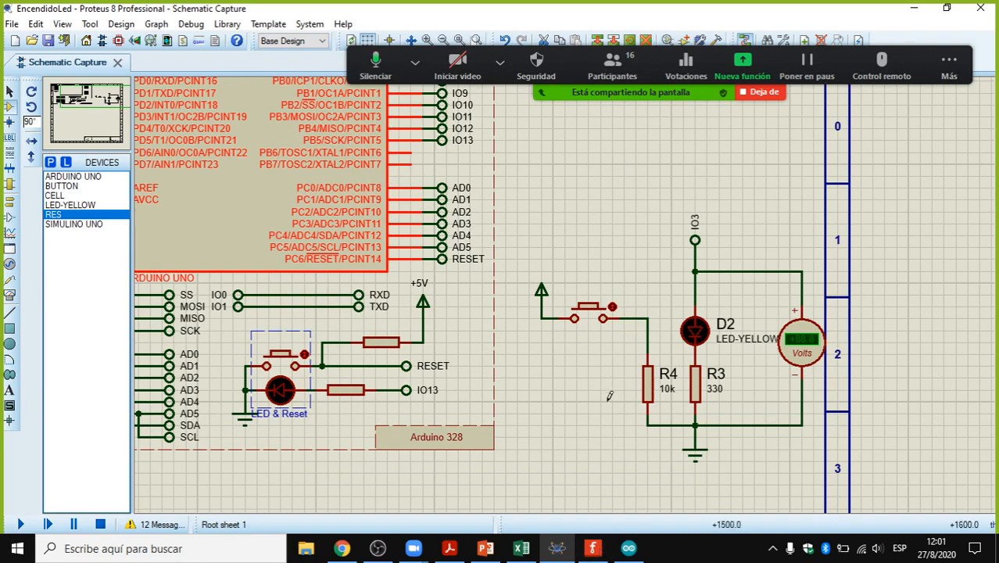
Step: Check the button wiring in Fritzing, and in Proteus wire a DEFAULT terminal rotated 270° to the node between the push button and R4
{"action": "left_click", "coordinate": [592, 548]}
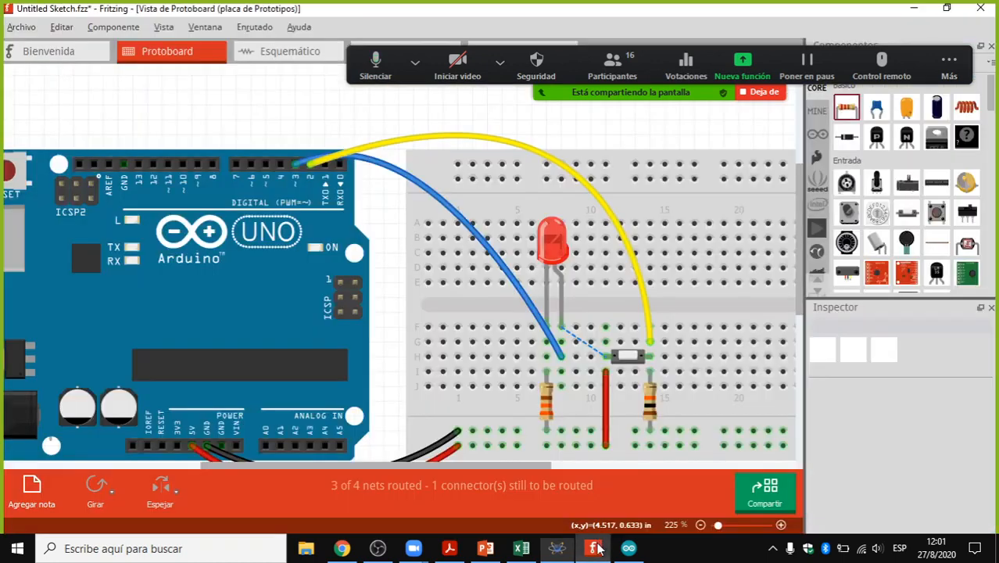
{"action": "scroll", "coordinate": [591, 348], "scroll_direction": "down", "scroll_amount": 4, "text": "ctrl"}
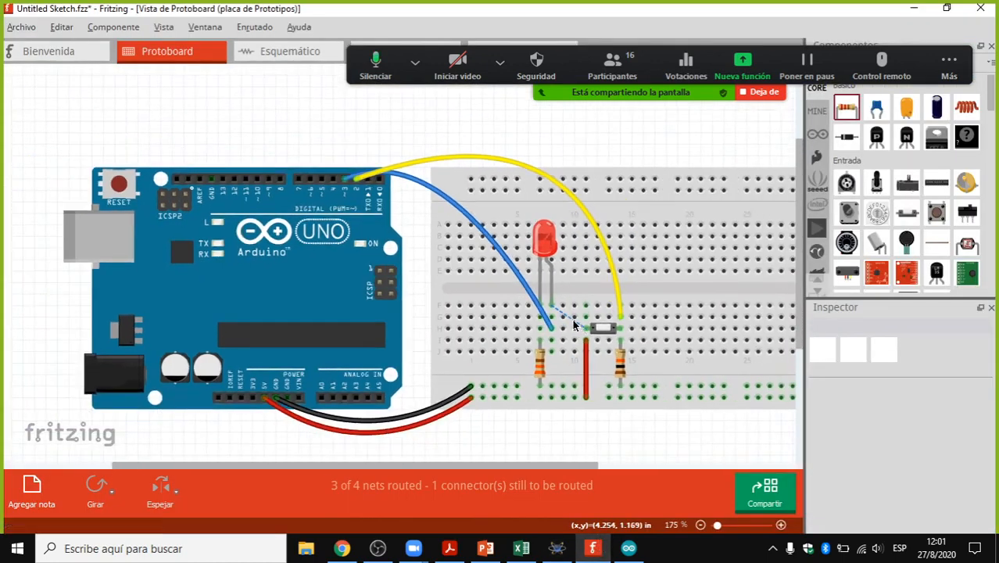
{"action": "key", "text": "alt+Tab"}
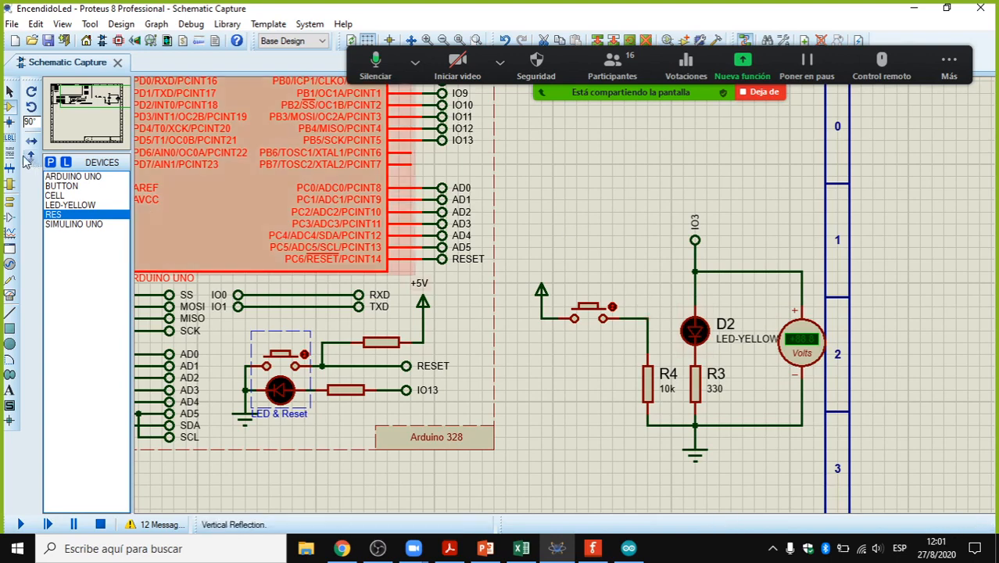
{"action": "left_click", "coordinate": [11, 201]}
{"action": "left_click", "coordinate": [63, 176]}
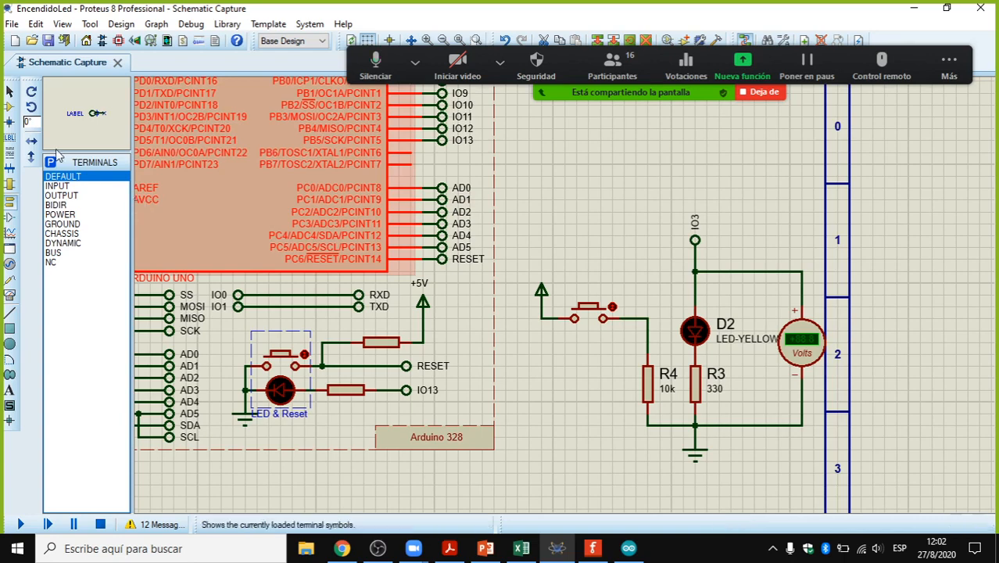
{"action": "left_click", "coordinate": [27, 111]}
{"action": "left_click", "coordinate": [28, 111]}
{"action": "left_click", "coordinate": [28, 111]}
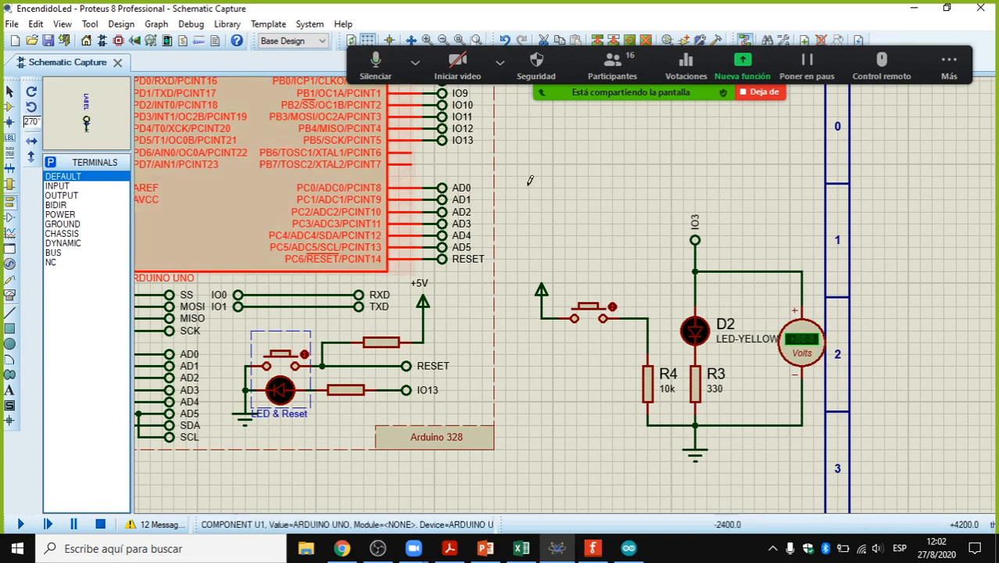
{"action": "left_click", "coordinate": [648, 292]}
{"action": "left_click", "coordinate": [647, 294]}
{"action": "left_click", "coordinate": [647, 319]}
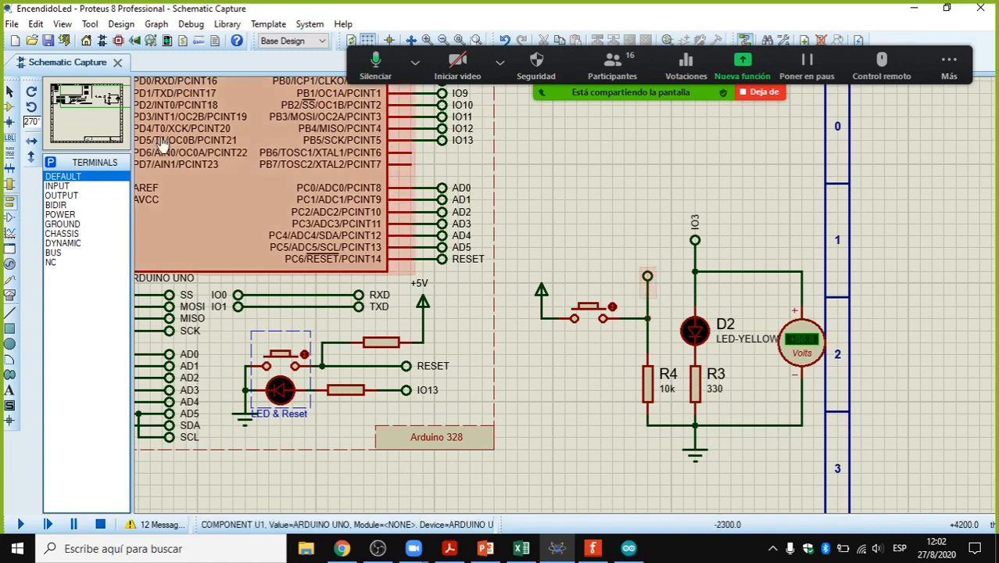
Step: Check the PULSADOR pin number in the Arduino sketch and label the push button's new terminal IO2 in Proteus
{"action": "scroll", "coordinate": [194, 141], "scroll_direction": "down", "scroll_amount": 3}
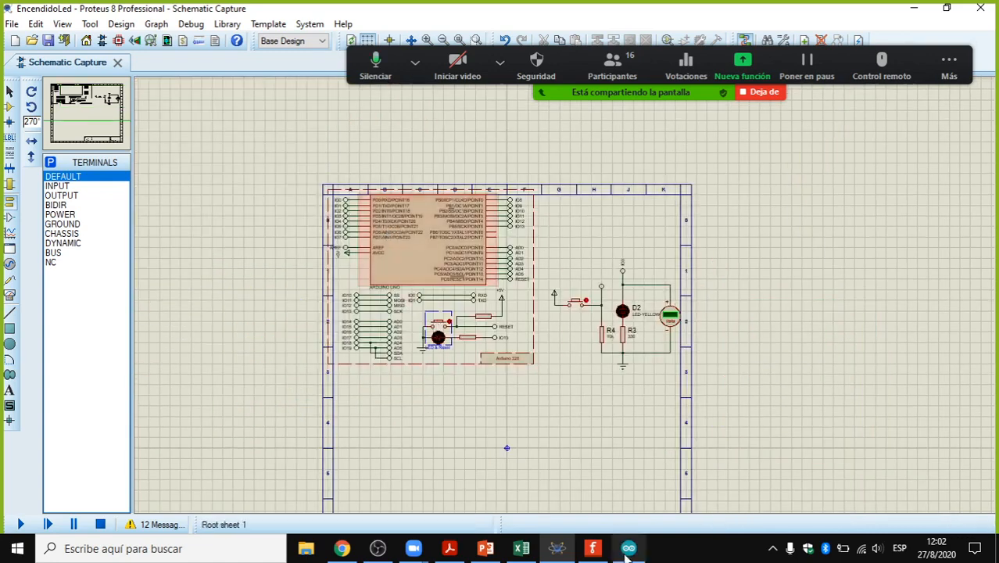
{"action": "key", "text": "alt+Tab"}
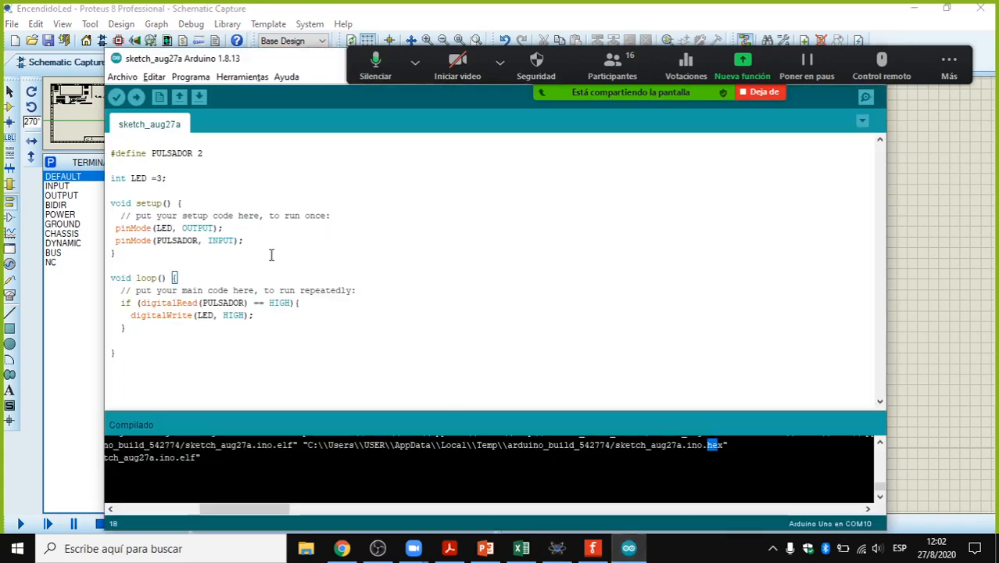
{"action": "double_click", "coordinate": [207, 152]}
{"action": "key", "text": "alt+Tab"}
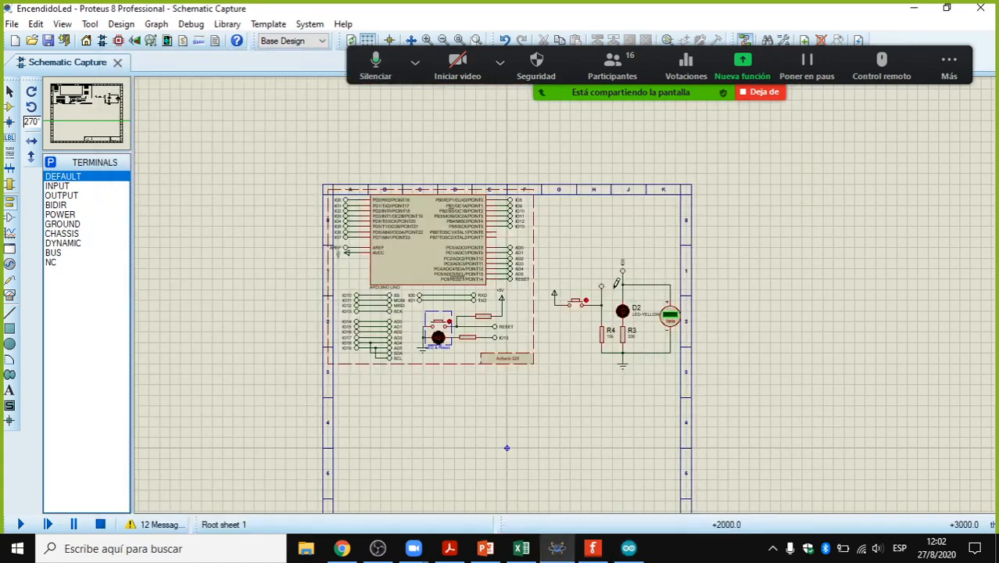
{"action": "scroll", "coordinate": [611, 289], "scroll_direction": "up", "scroll_amount": 5}
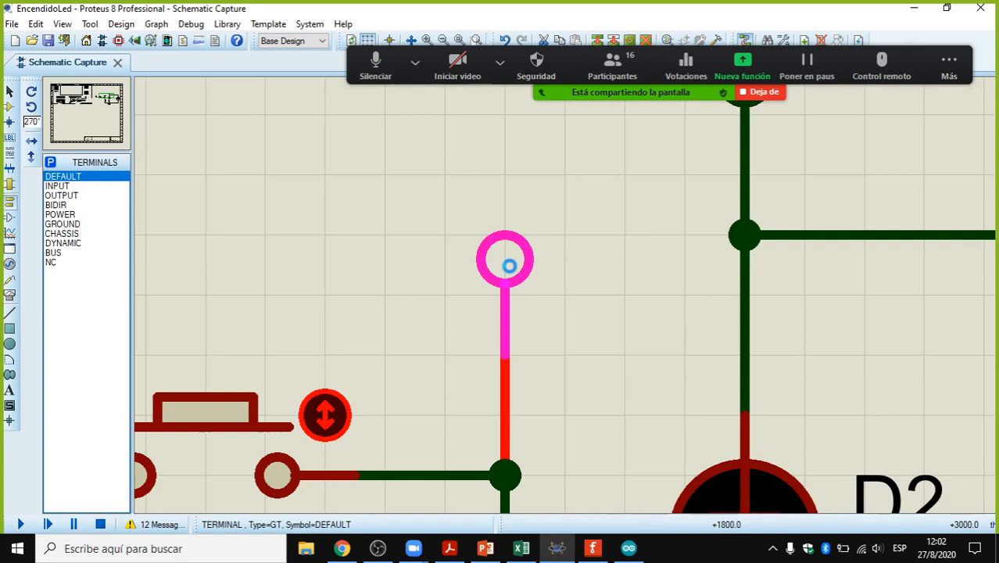
{"action": "double_click", "coordinate": [509, 266]}
{"action": "type", "text": "IO2"}
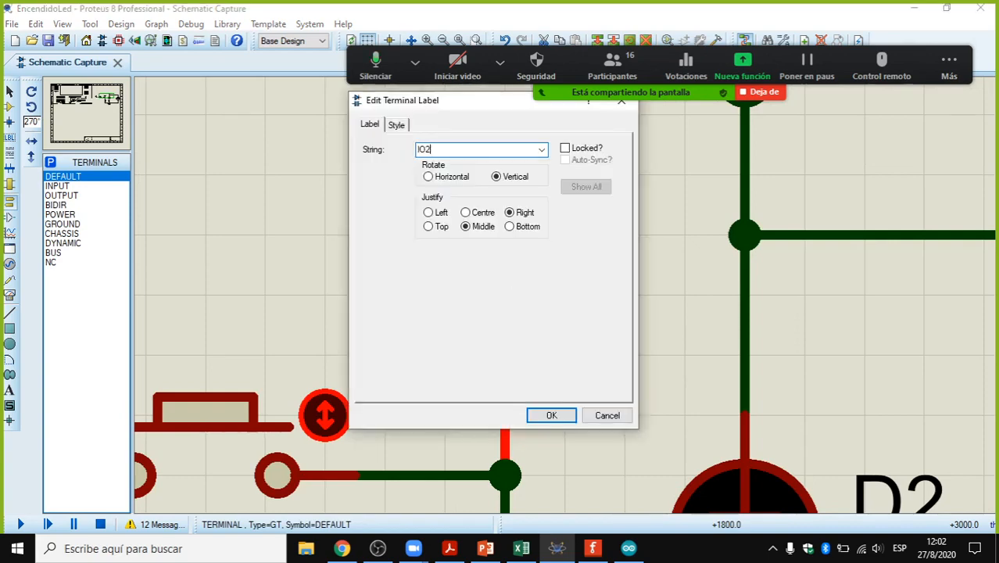
{"action": "key", "text": "Return"}
{"action": "scroll", "coordinate": [552, 295], "scroll_direction": "down", "scroll_amount": 4}
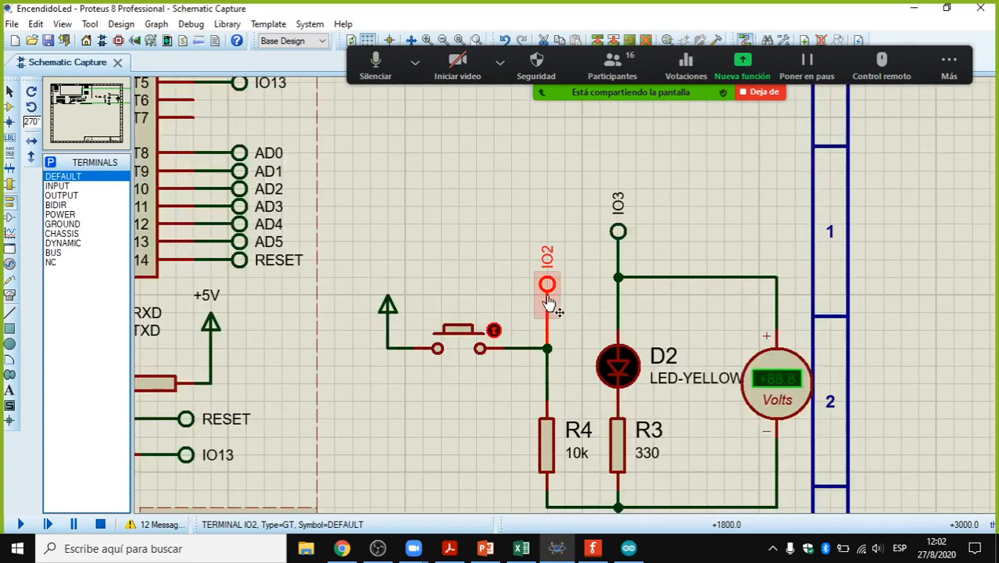
Step: Run the simulation and actuate the push button on IO2 to test LED D2
{"action": "scroll", "coordinate": [555, 304], "scroll_direction": "down", "scroll_amount": 1}
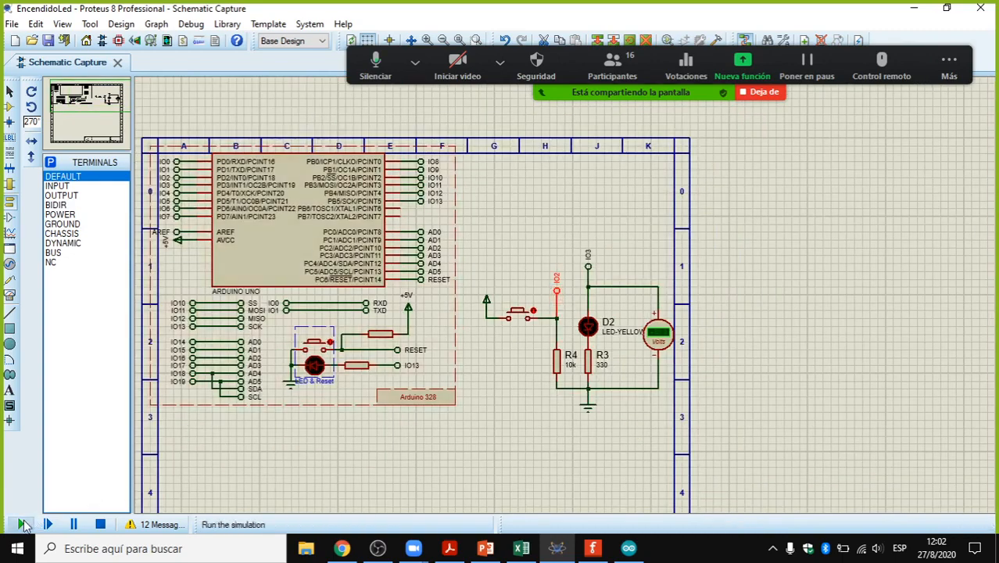
{"action": "left_click", "coordinate": [22, 525]}
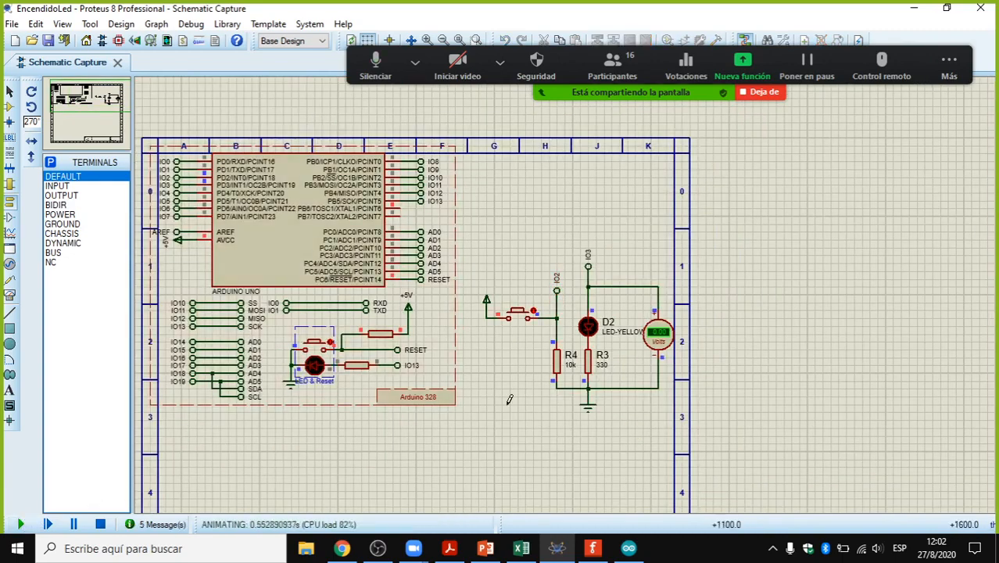
{"action": "scroll", "coordinate": [537, 309], "scroll_direction": "up", "scroll_amount": 2}
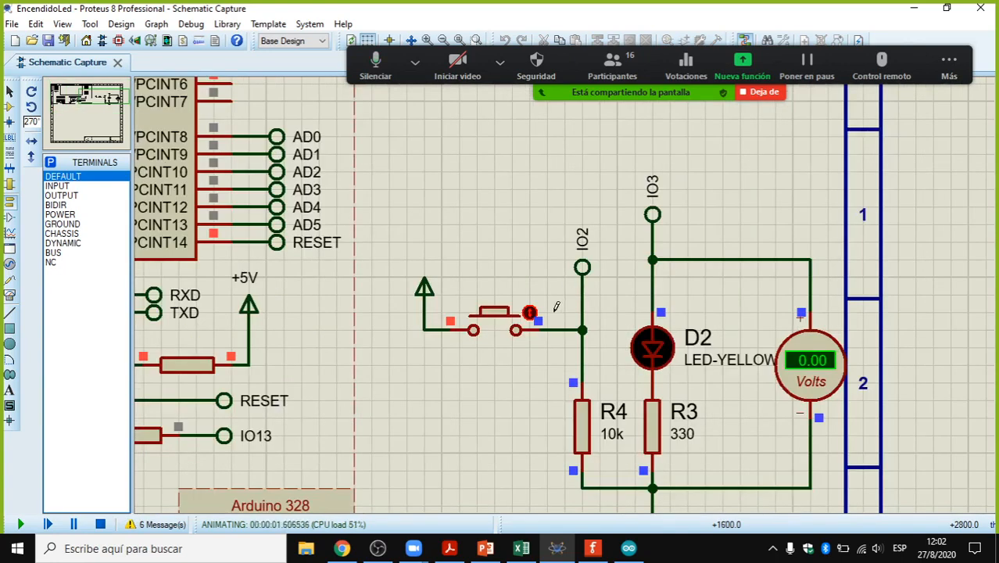
{"action": "left_click", "coordinate": [494, 319]}
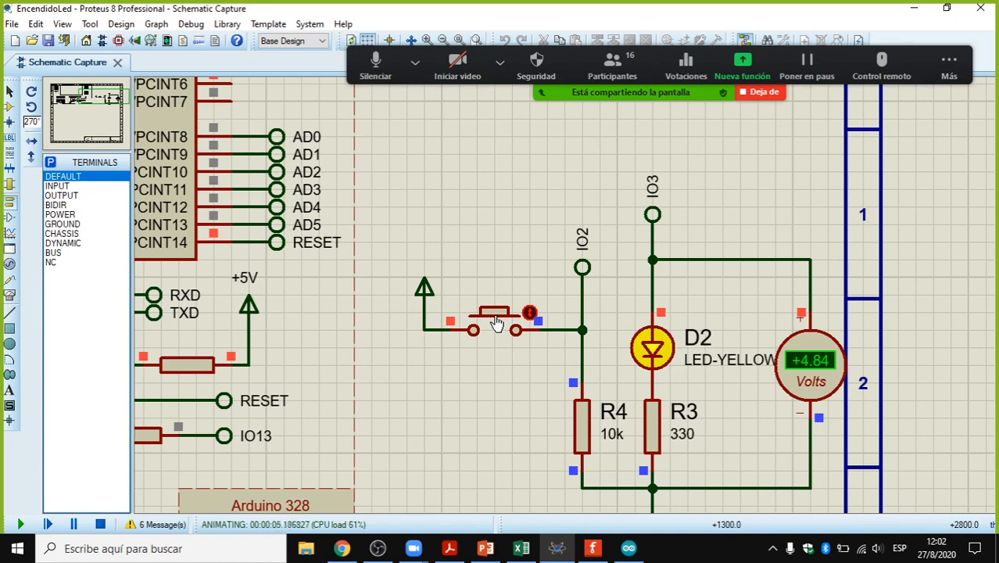
Step: Add an else block after the if block in the Arduino sketch's loop, containing "digitalWrite(LED, LOW);"
{"action": "key", "text": "alt+Tab"}
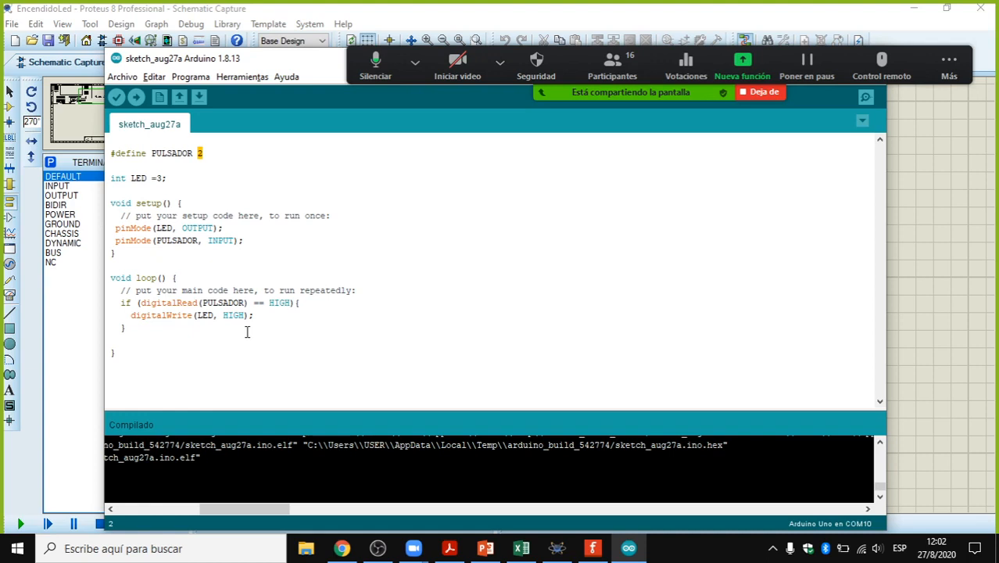
{"action": "left_click", "coordinate": [134, 341]}
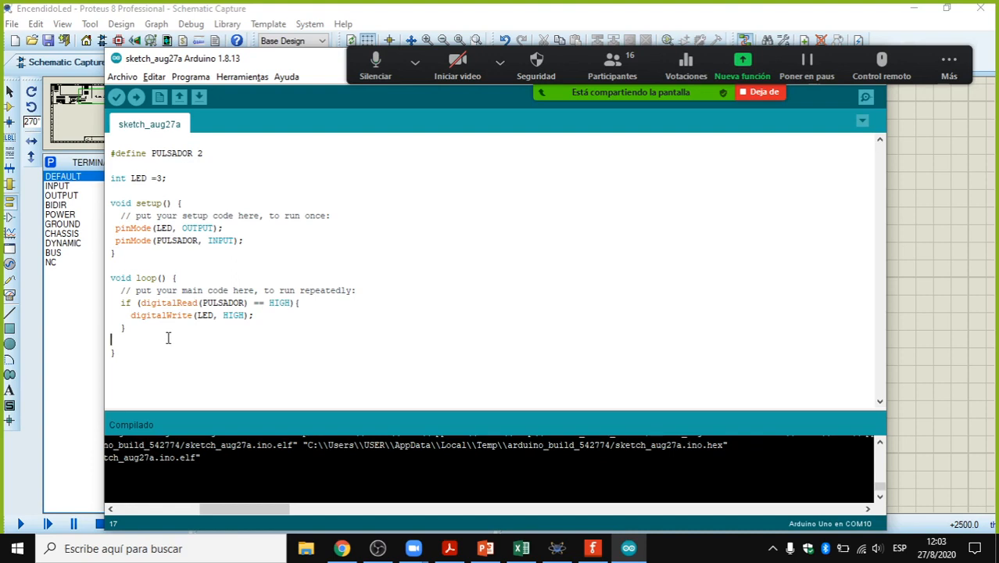
{"action": "type", "text": "else"}
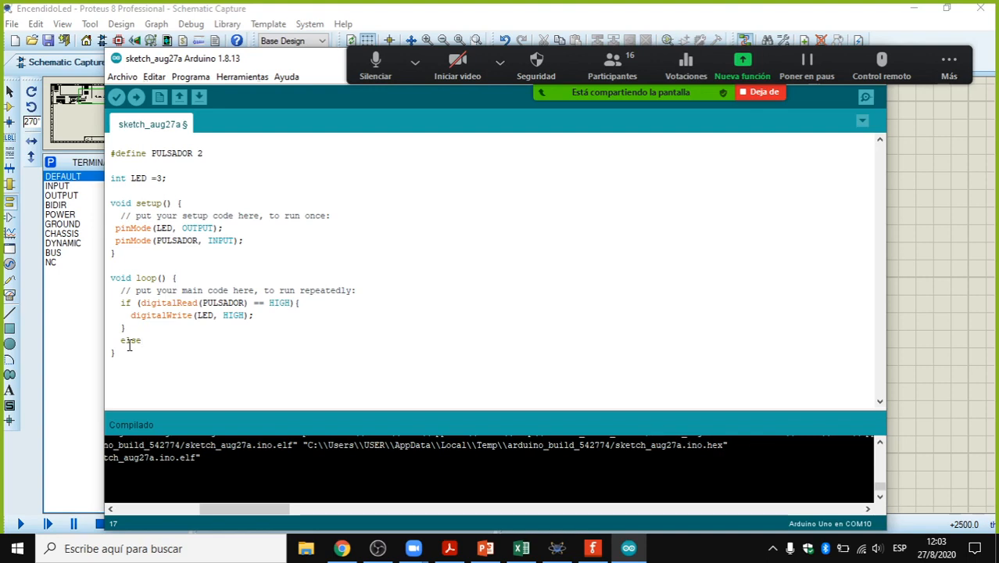
{"action": "type", "text": "{"}
{"action": "key", "text": "Return"}
{"action": "type", "text": "digital"}
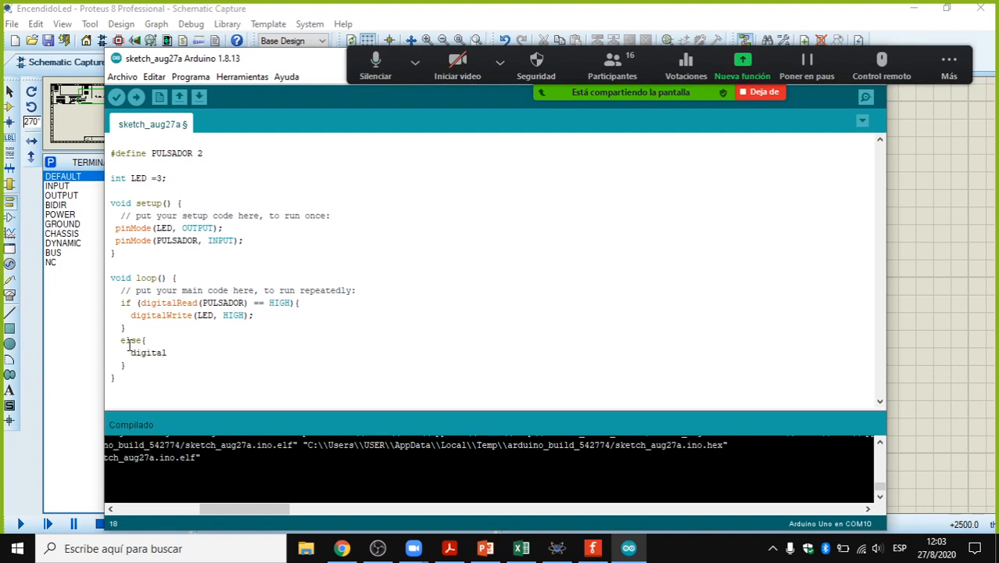
{"action": "type", "text": "Write(LED, LOW)"}
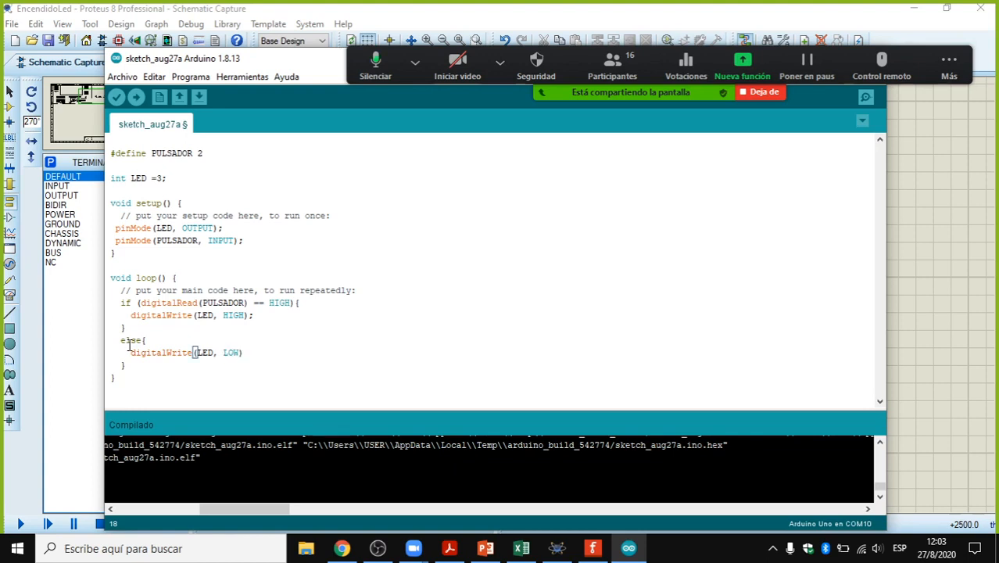
{"action": "type", "text": ";"}
Step: Save and compile the sketch with its else block, and select the sketch_aug27a.ino.hex path in the compiler output for copying
{"action": "key", "text": "ctrl+s"}
{"action": "left_click", "coordinate": [116, 97]}
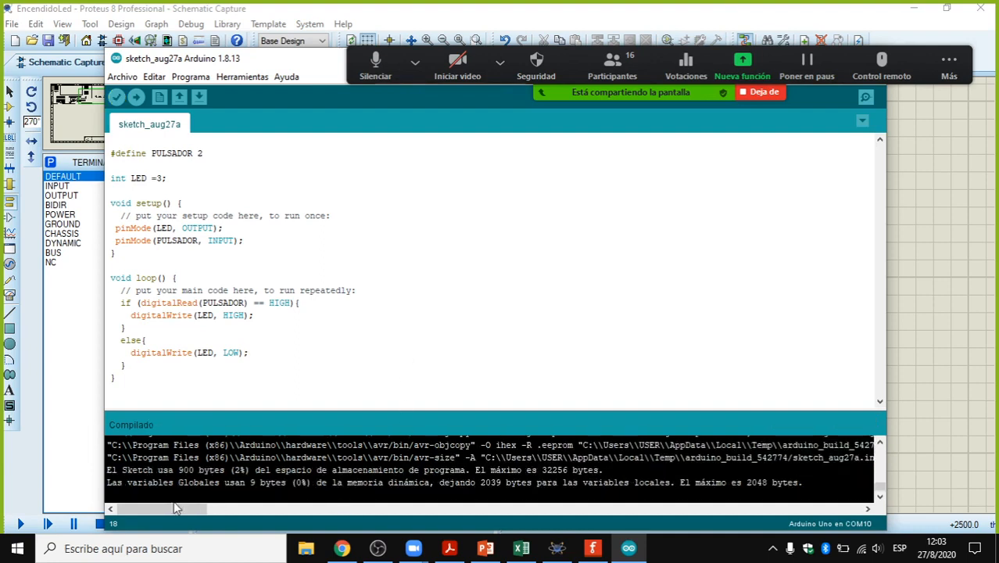
{"action": "left_click_drag", "start_coordinate": [178, 508], "coordinate": [266, 507]}
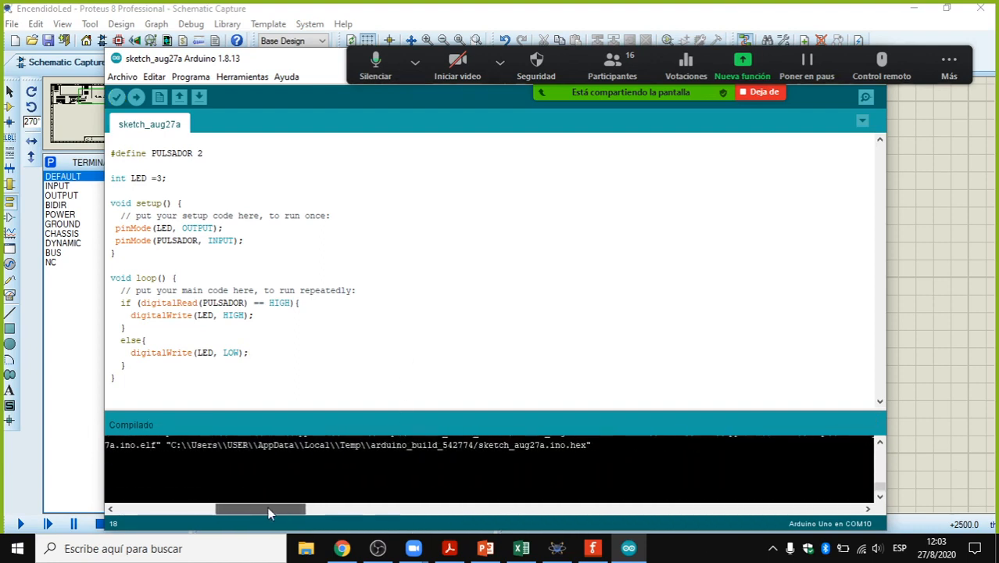
{"action": "left_click_drag", "start_coordinate": [546, 447], "coordinate": [138, 446]}
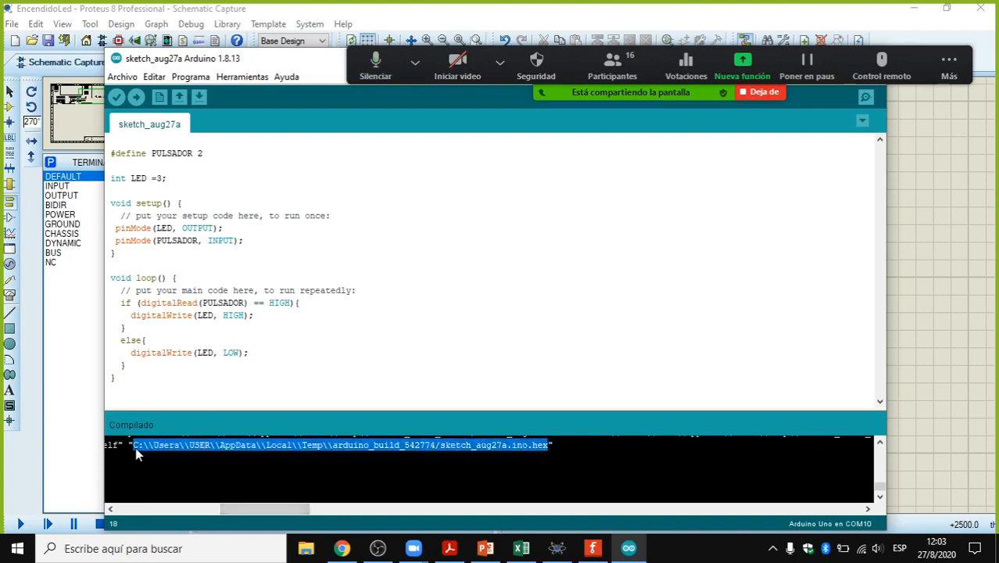
Step: In Proteus, load the recompiled sketch_aug27a.ino.hex as the Arduino UNO's program file and start the simulation
{"action": "left_click", "coordinate": [557, 548]}
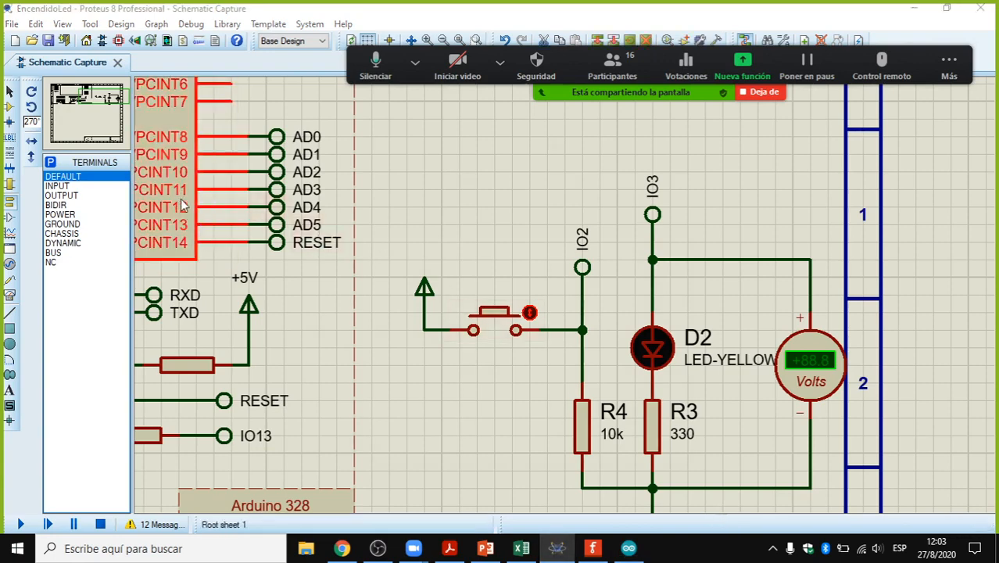
{"action": "double_click", "coordinate": [182, 210]}
{"action": "left_click", "coordinate": [440, 160]}
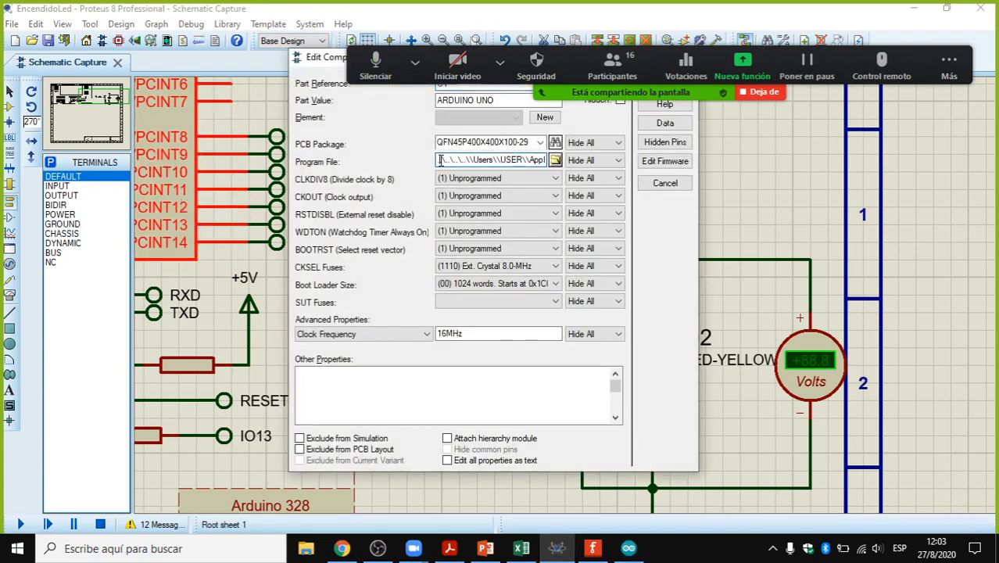
{"action": "key", "text": "ctrl+a"}
{"action": "key", "text": "BackSpace"}
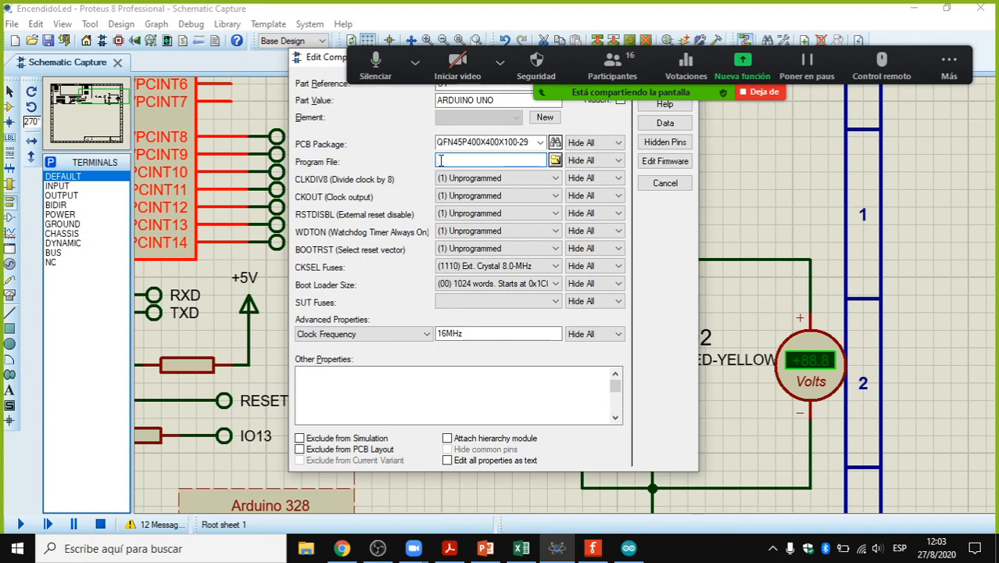
{"action": "key", "text": "ctrl+v"}
{"action": "key", "text": "Return"}
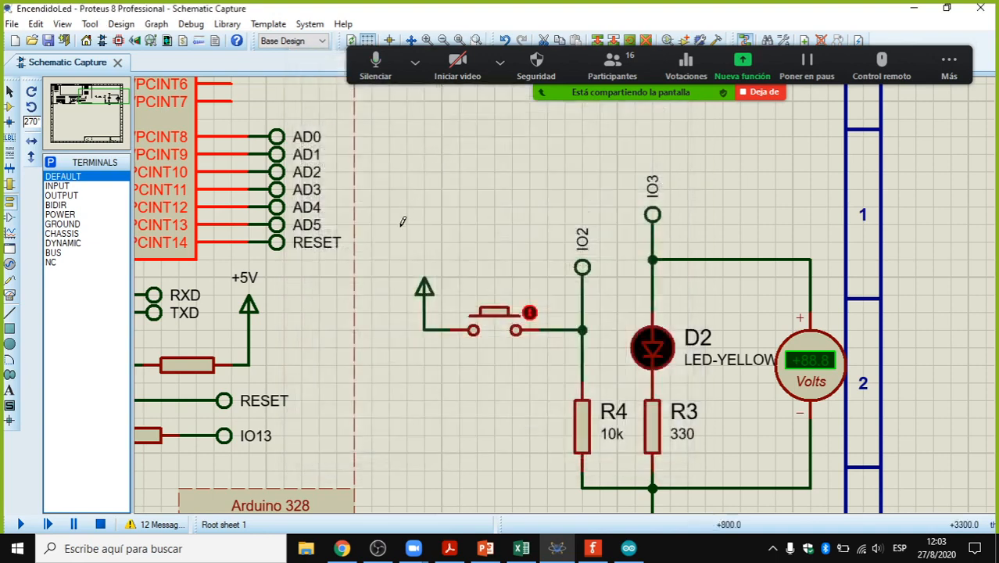
{"action": "left_click", "coordinate": [20, 524]}
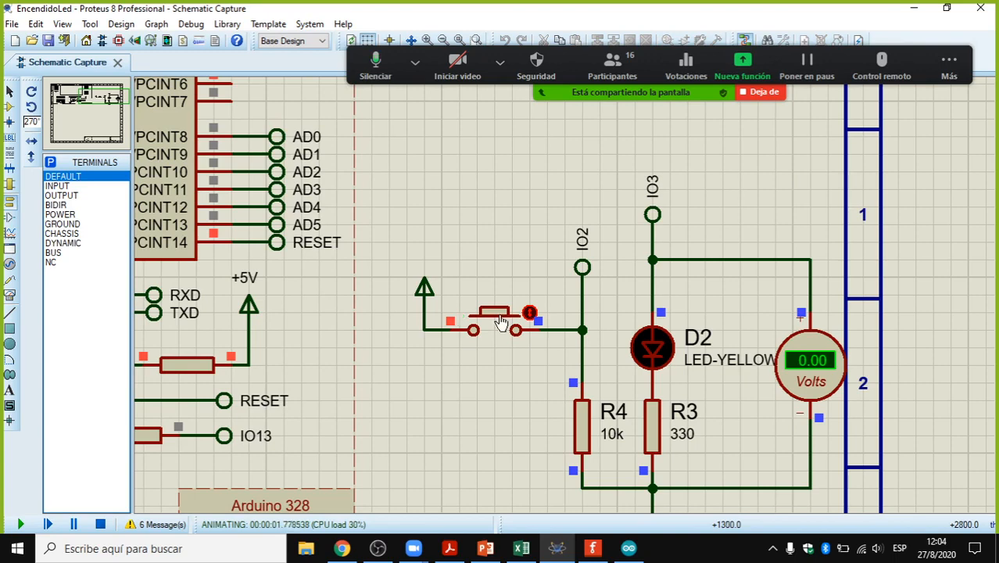
Step: Review the PULSADOR == HIGH condition in the Arduino sketch, and actuate the push button on IO2 in Proteus to test LED D2
{"action": "left_click", "coordinate": [629, 548]}
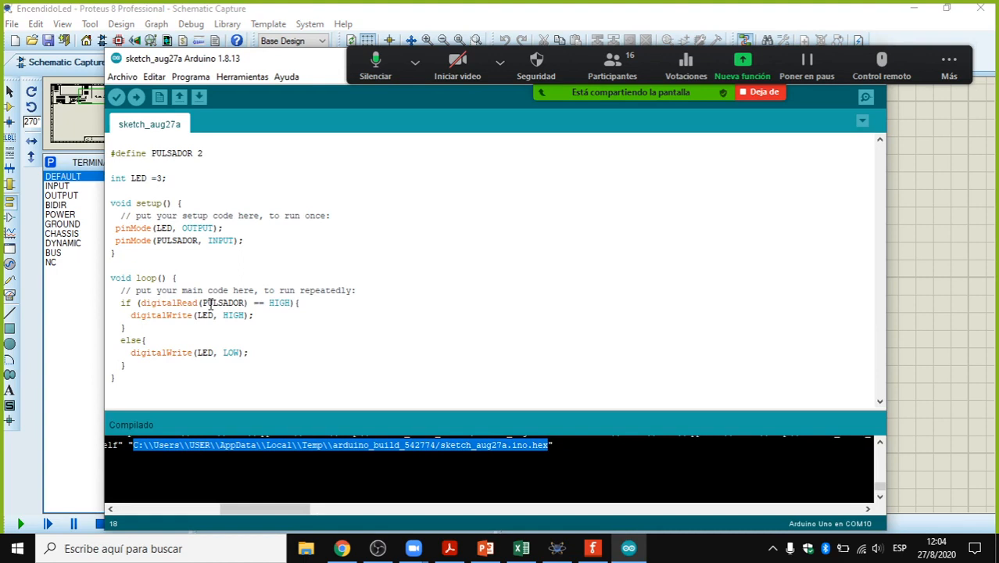
{"action": "left_click_drag", "start_coordinate": [203, 303], "coordinate": [296, 308]}
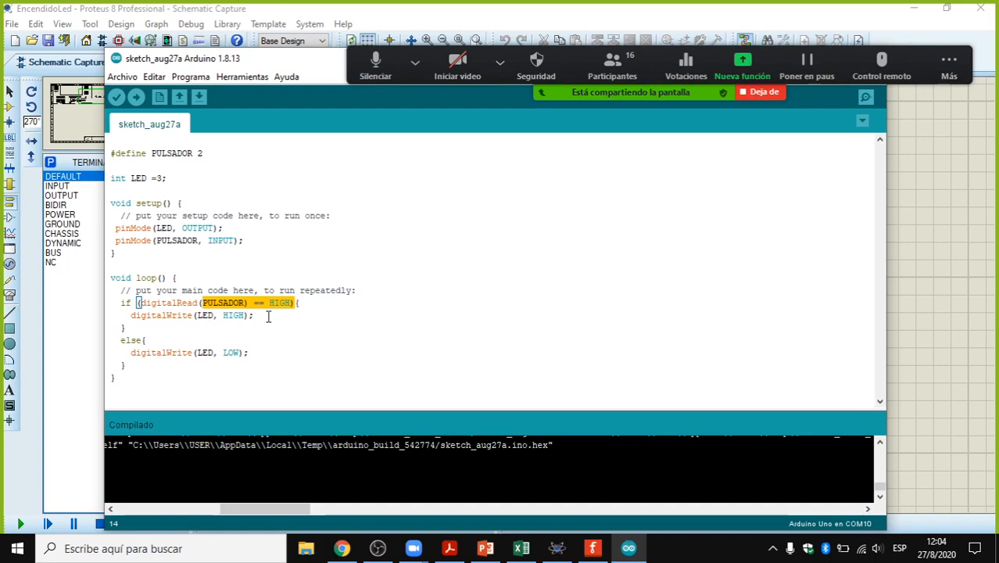
{"action": "key", "text": "alt+Tab"}
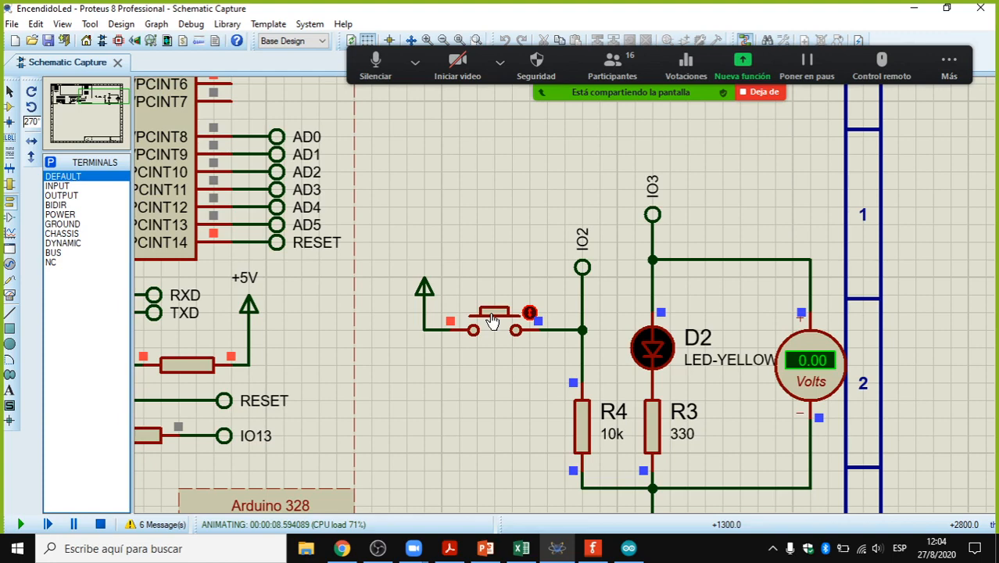
{"action": "left_click", "coordinate": [492, 321]}
{"action": "left_click", "coordinate": [491, 321]}
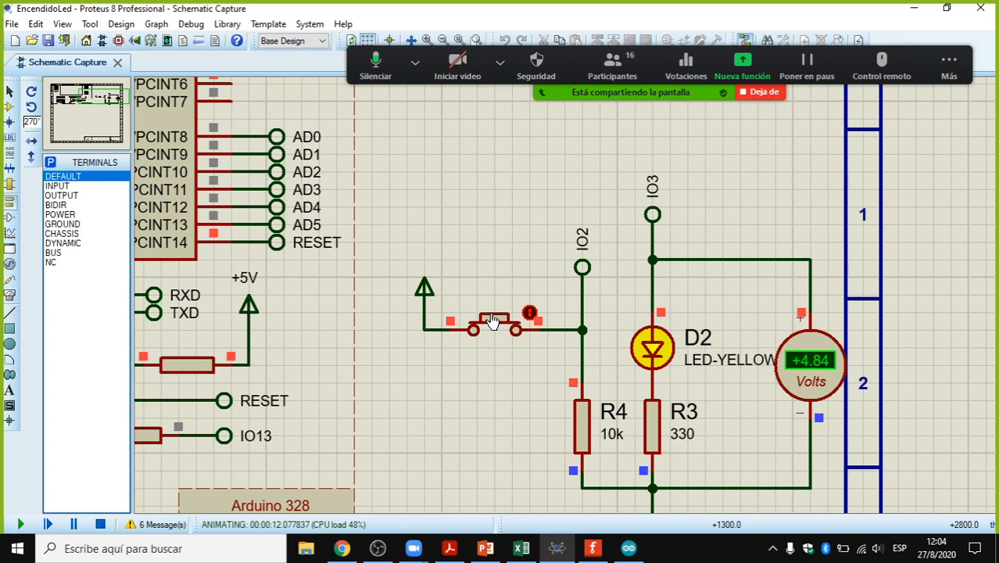
{"action": "left_click", "coordinate": [491, 322]}
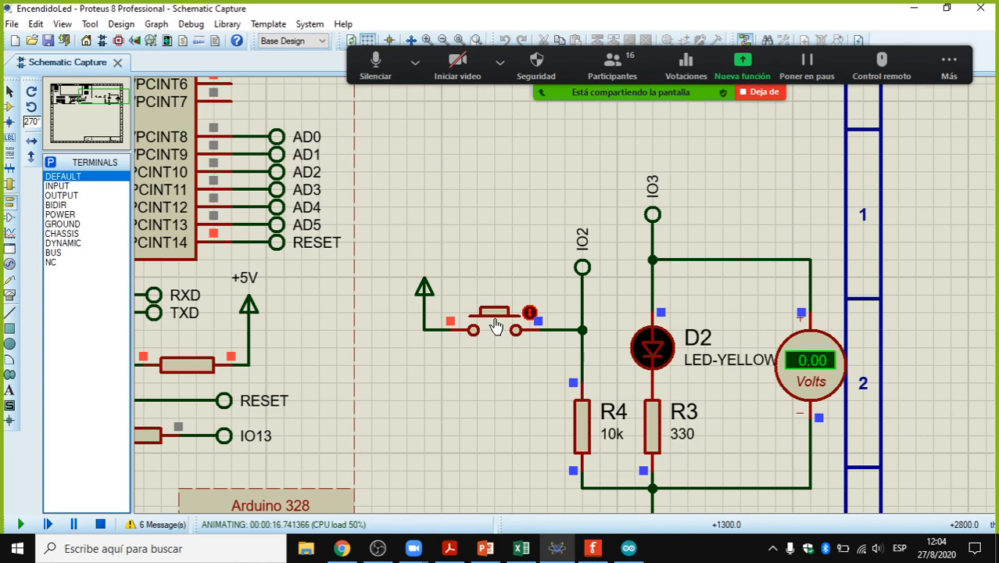
Step: In the Arduino sketch, add "delay(3000);" on a new line after digitalWrite(LED, HIGH) inside the if block
{"action": "key", "text": "alt+Tab"}
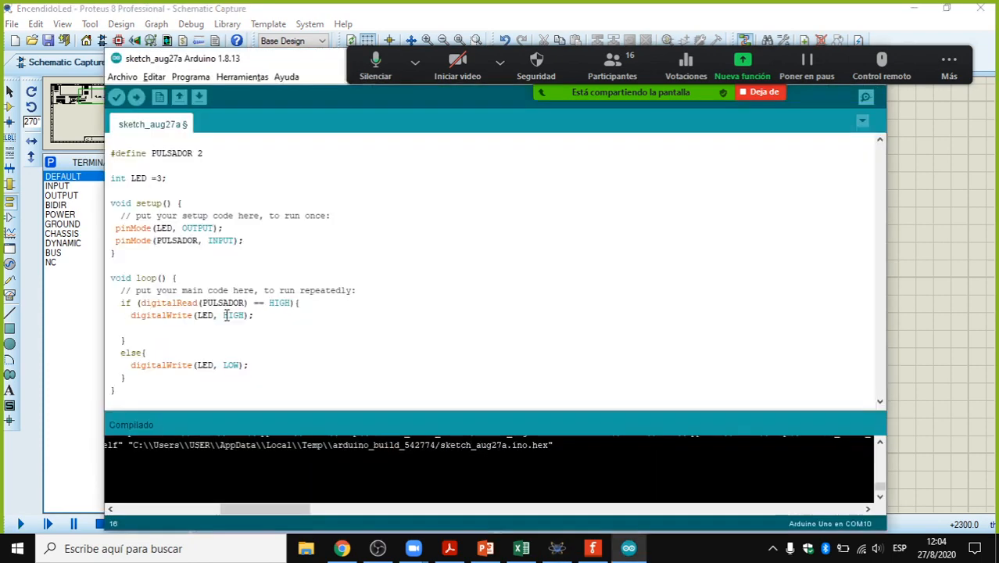
{"action": "type", "text": "delay(3000)"}
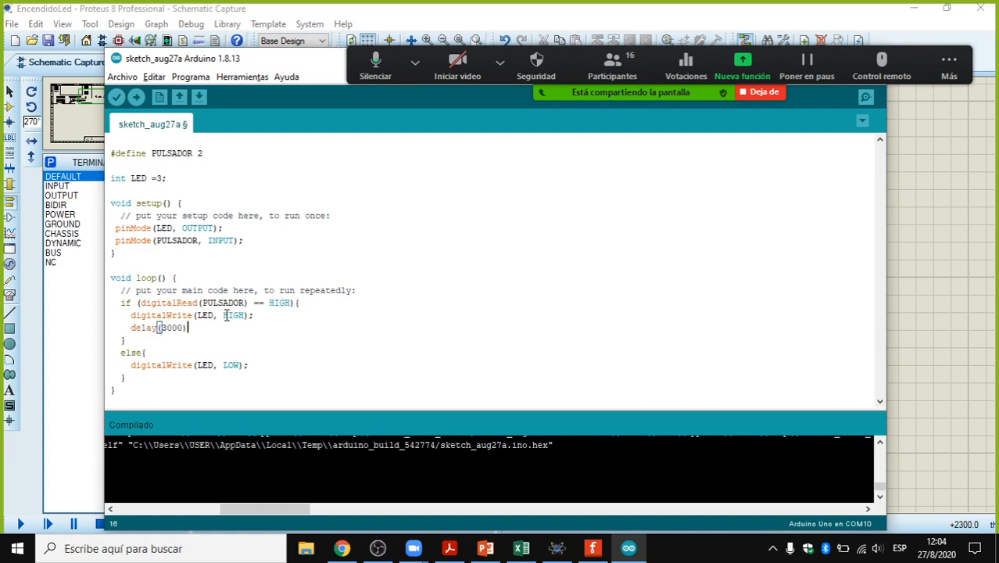
{"action": "type", "text": ";"}
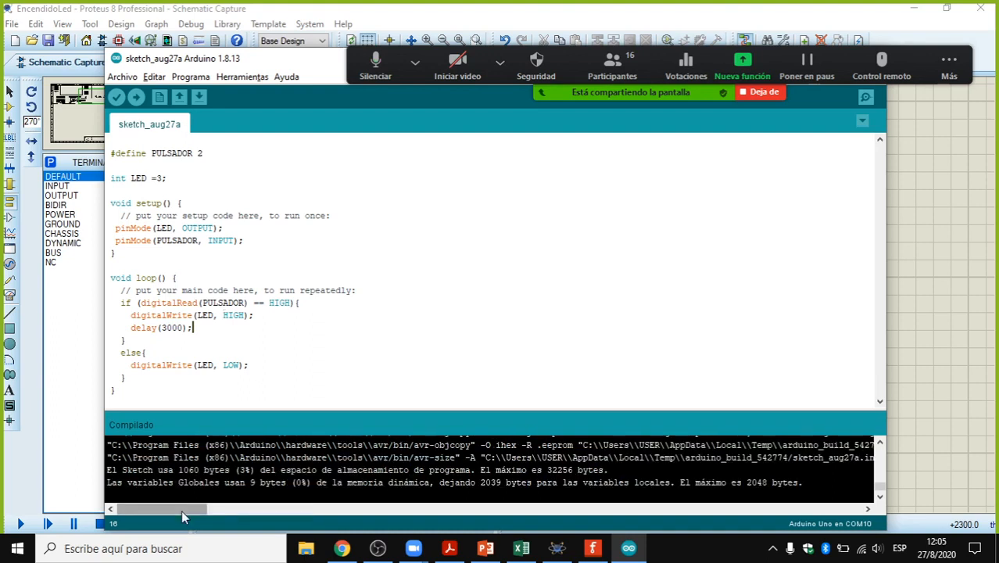
Step: Compile the sketch, copy the sketch_aug27a.ino.hex path from the compiler output, and load it as the Arduino UNO's program file in Proteus
{"action": "left_click_drag", "start_coordinate": [181, 509], "coordinate": [251, 510]}
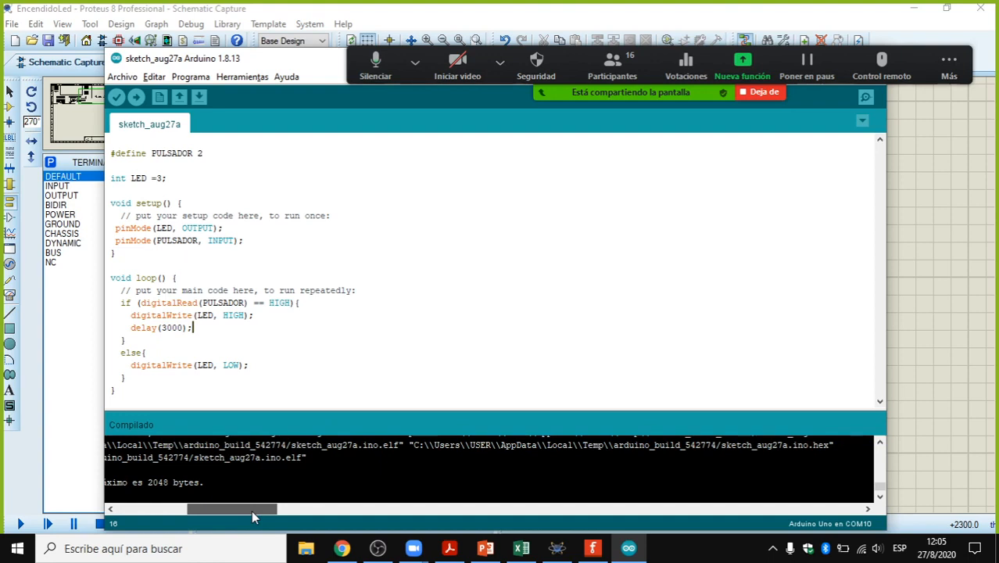
{"action": "mouse_move", "coordinate": [264, 444]}
{"action": "left_mouse_down"}
{"action": "mouse_move", "coordinate": [634, 444]}
{"action": "mouse_move", "coordinate": [678, 456]}
{"action": "left_mouse_up"}
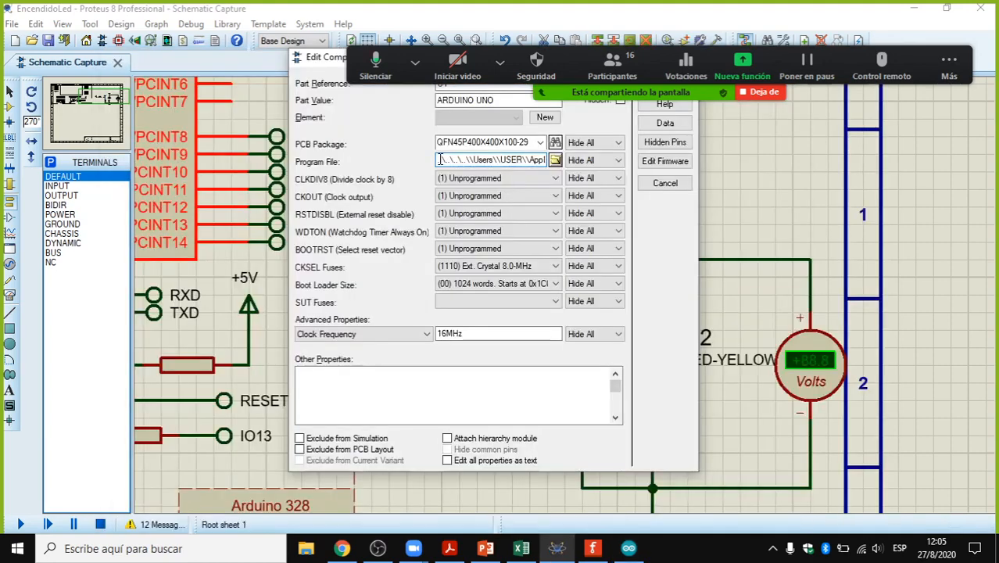
{"action": "double_click", "coordinate": [440, 159]}
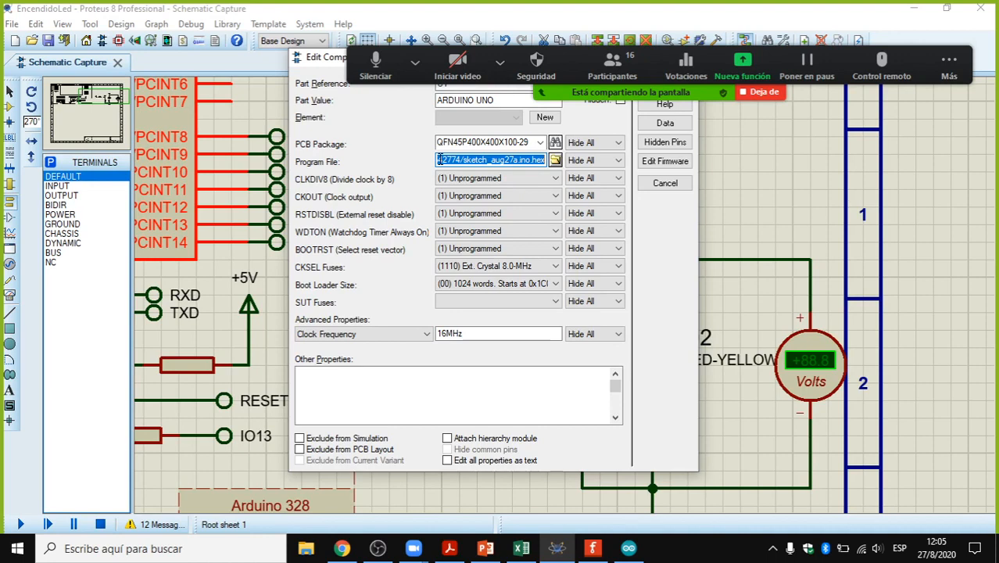
{"action": "left_click", "coordinate": [440, 160]}
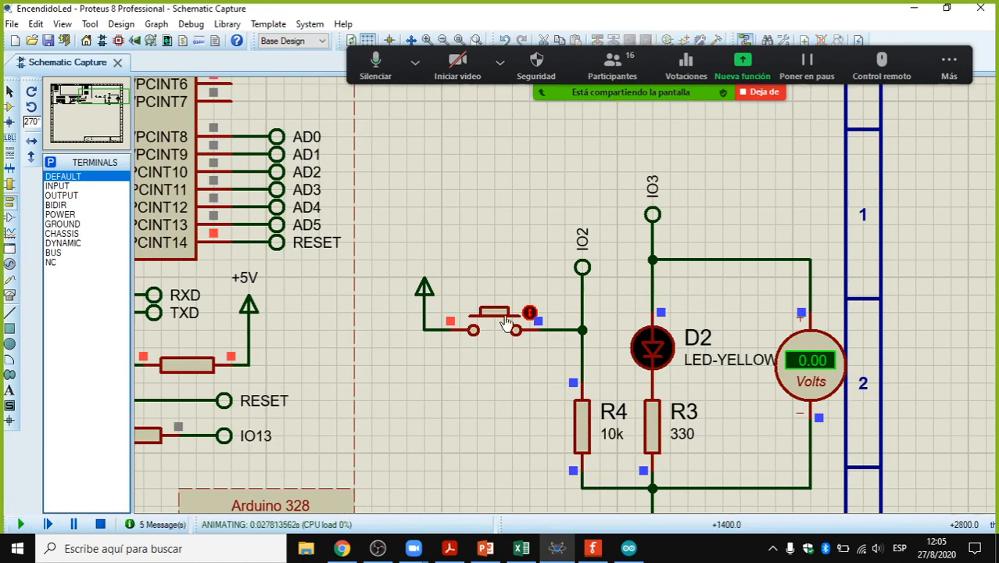
Step: Actuate the push button on IO2 to test LED D2's switch-off delay, and stop the simulation
{"action": "left_click", "coordinate": [506, 320]}
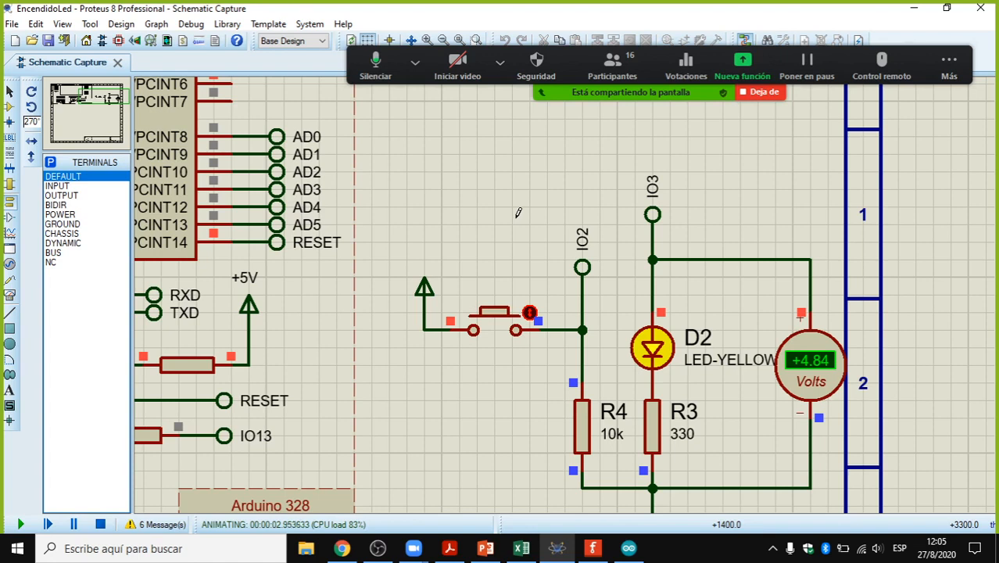
{"action": "left_click", "coordinate": [495, 313]}
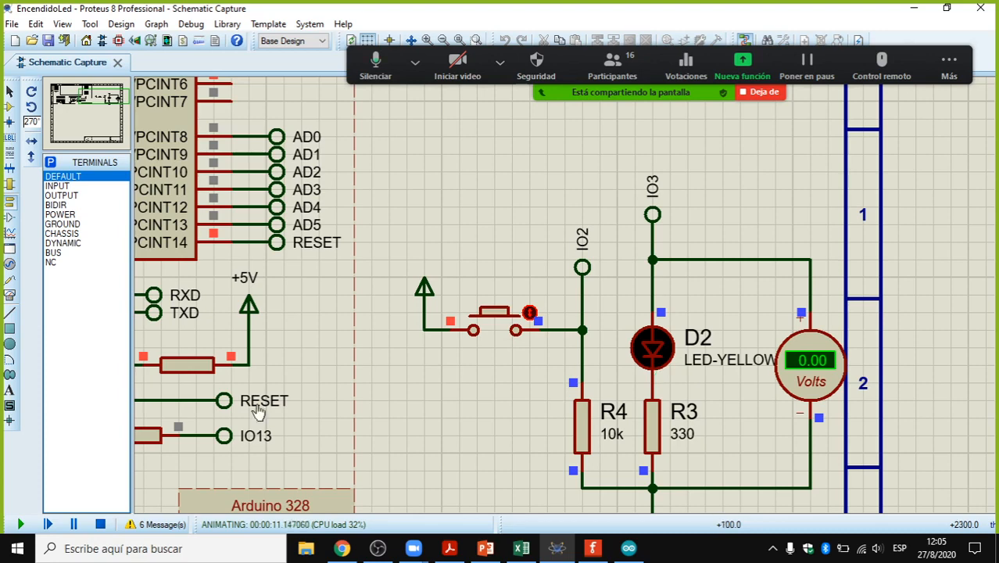
{"action": "left_click", "coordinate": [100, 524]}
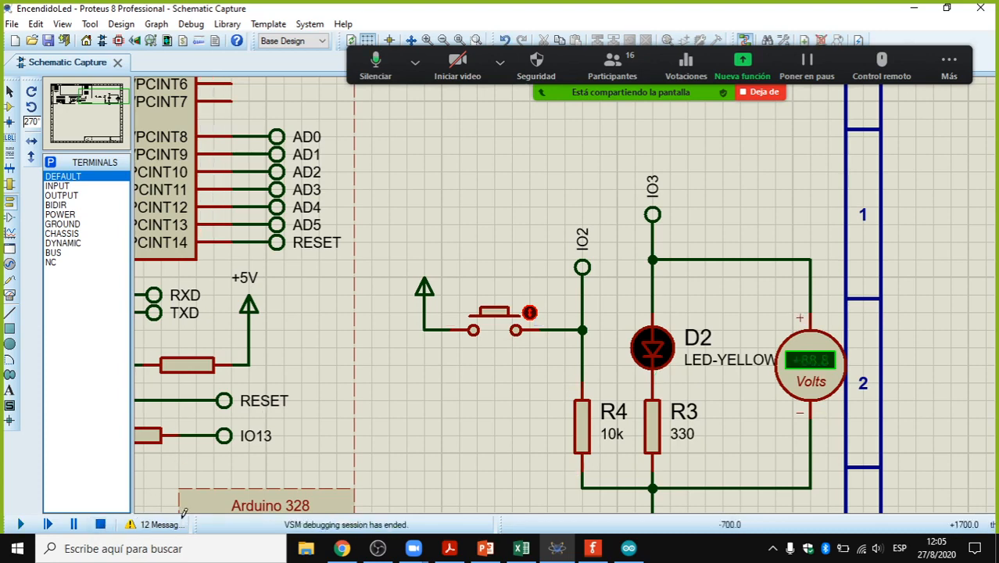
Step: Set the Arduino UNO's clock frequency to 8MHz in its component properties
{"action": "double_click", "coordinate": [166, 245]}
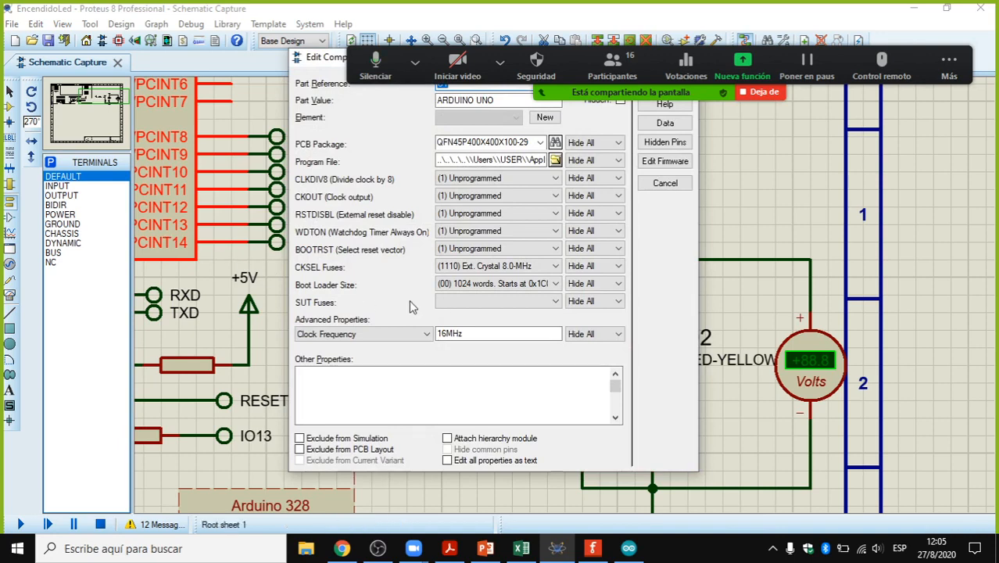
{"action": "left_click", "coordinate": [445, 333]}
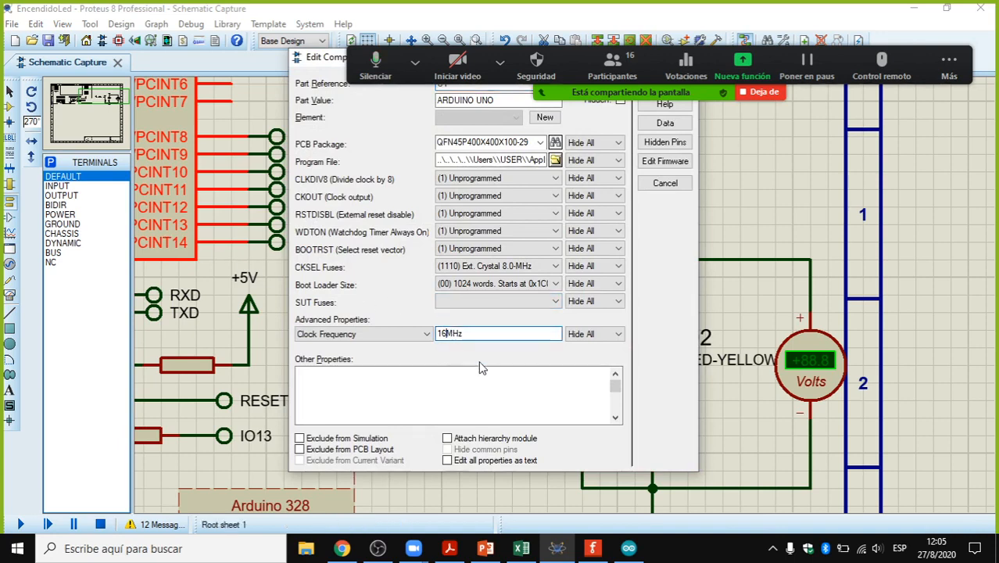
{"action": "key", "text": "BackSpace"}
{"action": "key", "text": "BackSpace"}
{"action": "type", "text": "8"}
{"action": "key", "text": "Return"}
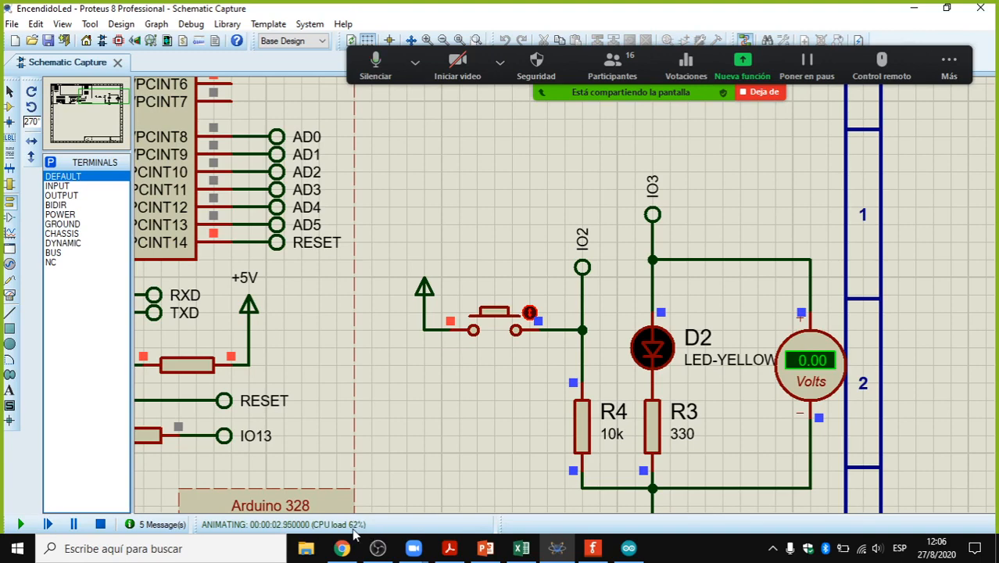
Step: Run the simulation with the changed clock frequency, actuate the push button on IO2 to time LED D2, and stop the simulation
{"action": "key", "text": "alt+x"}
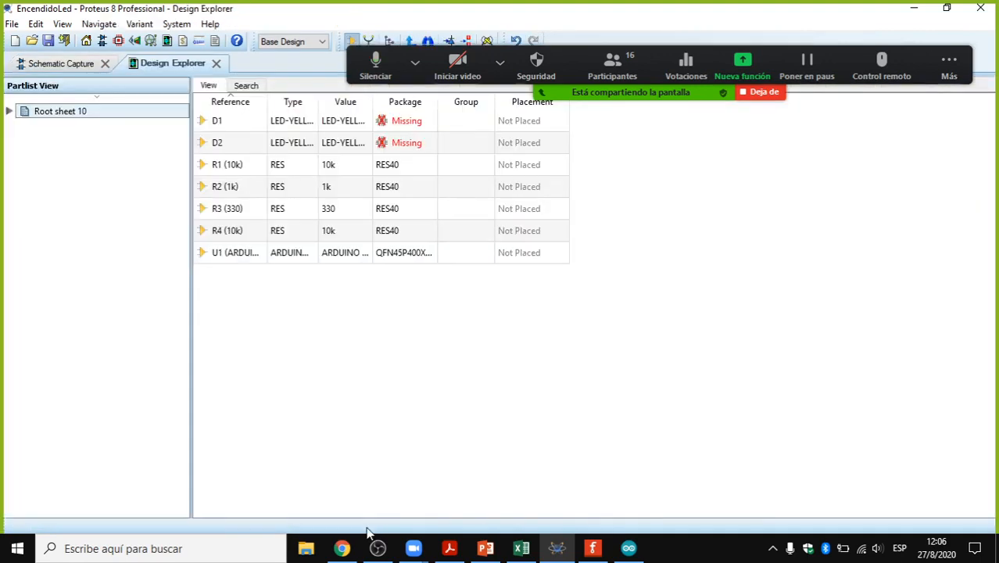
{"action": "left_click", "coordinate": [215, 63]}
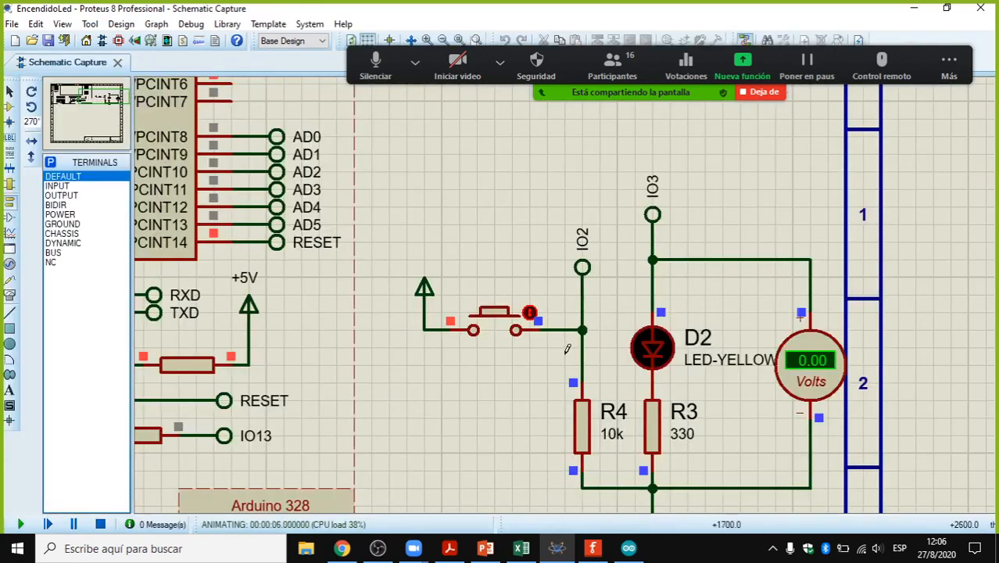
{"action": "left_click", "coordinate": [508, 320]}
{"action": "scroll", "coordinate": [567, 389], "scroll_direction": "down", "scroll_amount": 1}
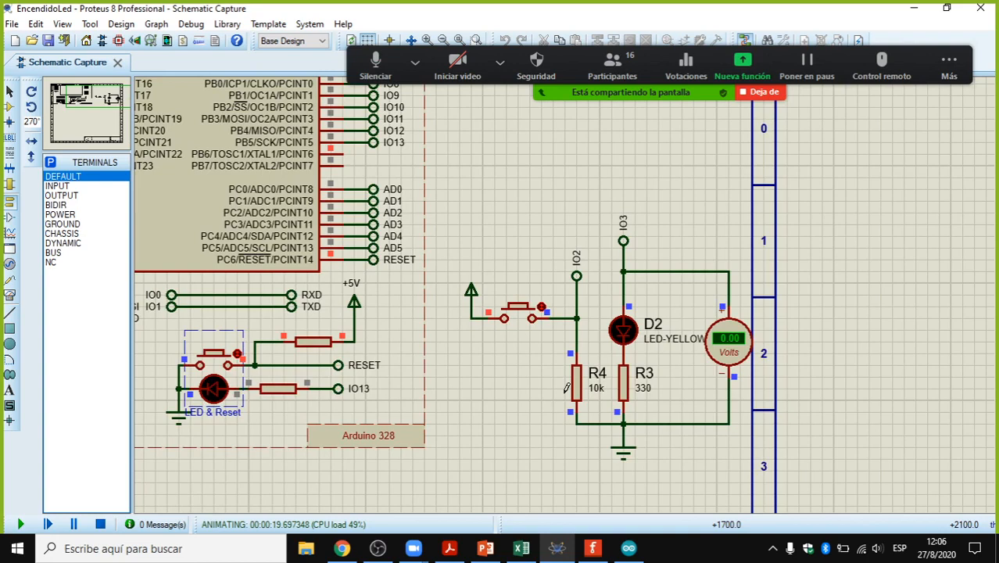
{"action": "left_click", "coordinate": [100, 524]}
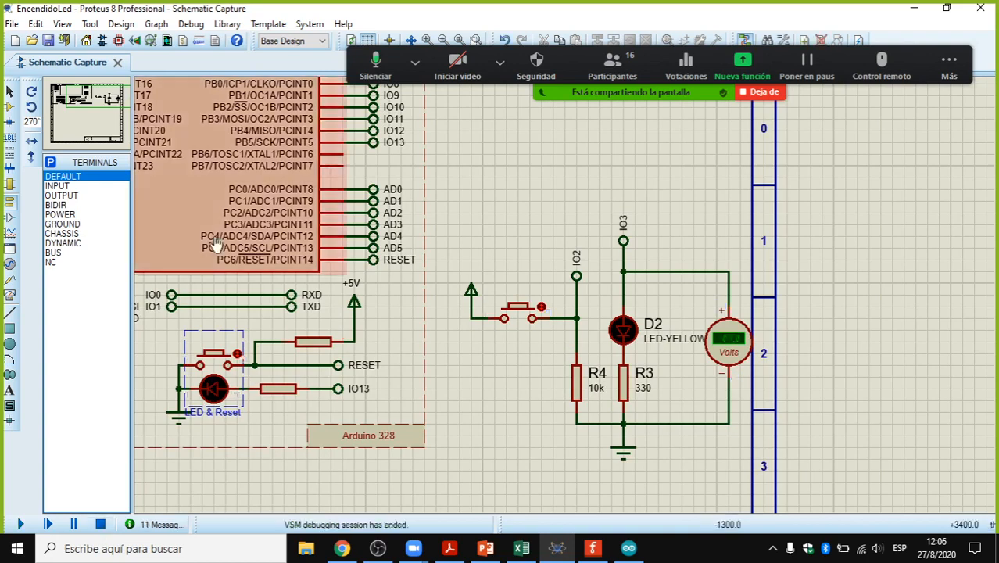
Step: Place an oscilloscope above the LED circuit and wire its channel A to the IO3 node of LED D2
{"action": "left_click", "coordinate": [11, 294]}
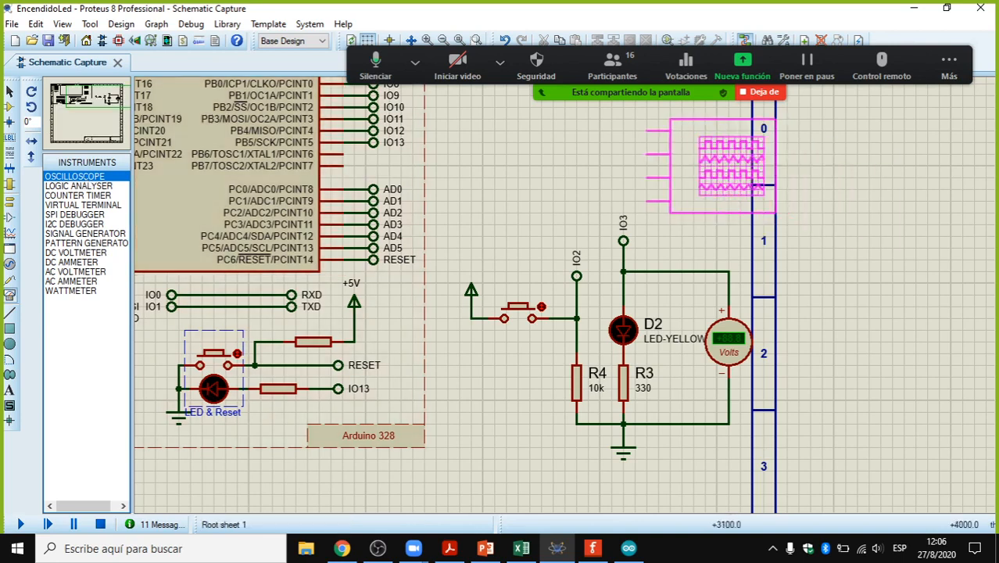
{"action": "left_click", "coordinate": [723, 168]}
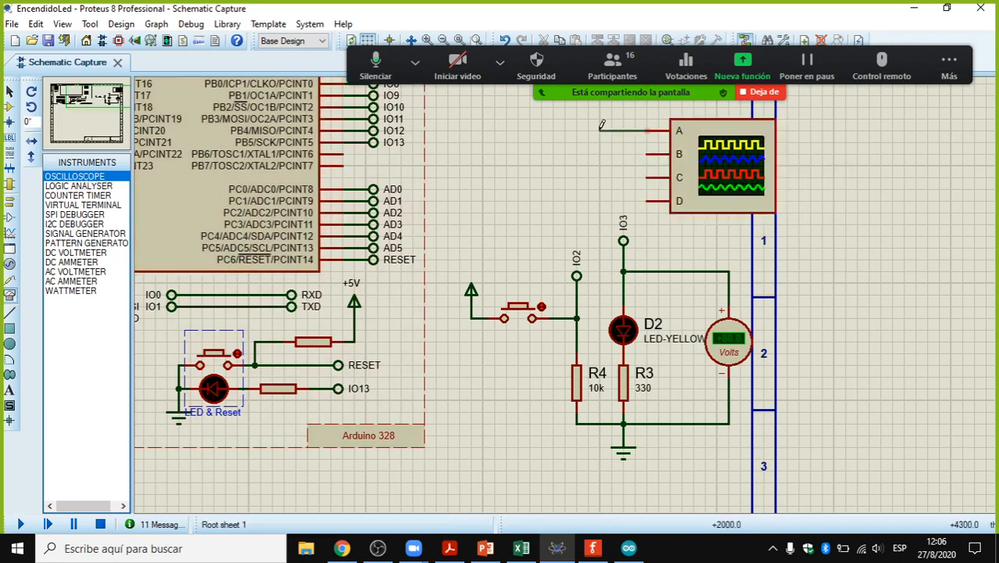
{"action": "left_click", "coordinate": [647, 131]}
{"action": "left_click", "coordinate": [623, 271]}
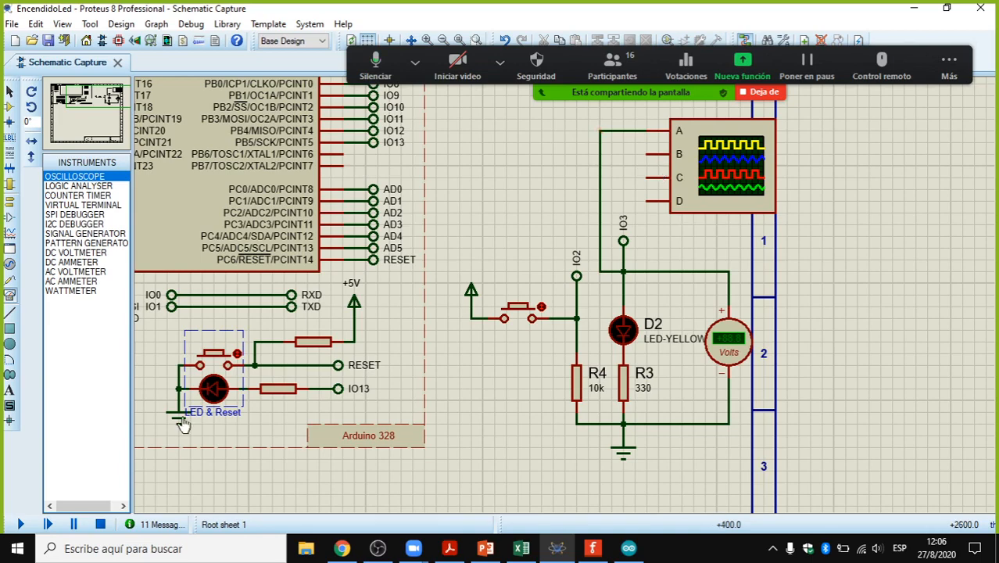
Step: Start the simulation and move the Digital Oscilloscope window clear of the LED circuit and push button
{"action": "left_click", "coordinate": [20, 523]}
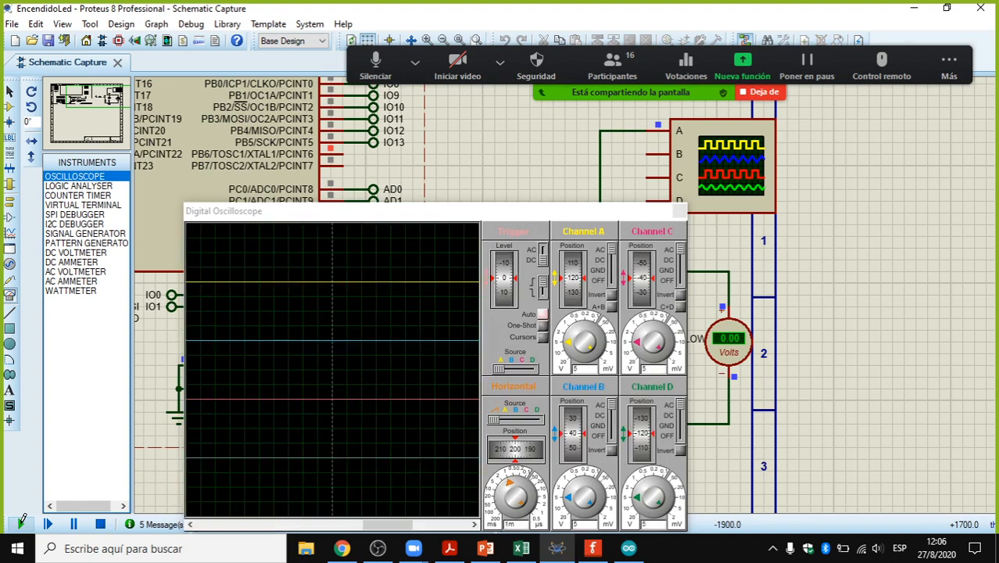
{"action": "left_click_drag", "start_coordinate": [435, 219], "coordinate": [311, 154]}
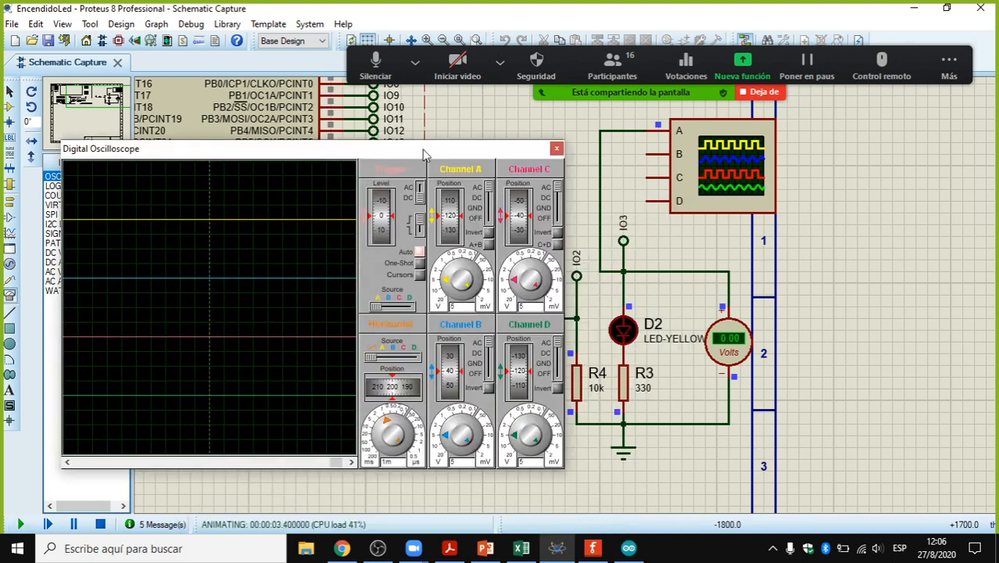
{"action": "left_click_drag", "start_coordinate": [423, 154], "coordinate": [374, 144]}
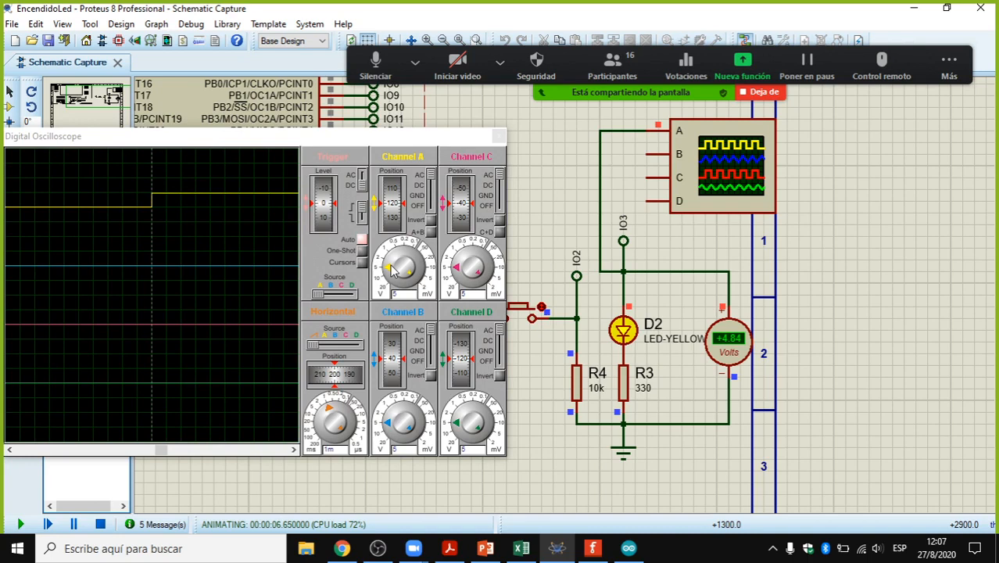
Step: Adjust the oscilloscope's Channel A scale to about 3.73 V and its horizontal timebase to 1.25 ms per division
{"action": "left_click_drag", "start_coordinate": [394, 269], "coordinate": [400, 262]}
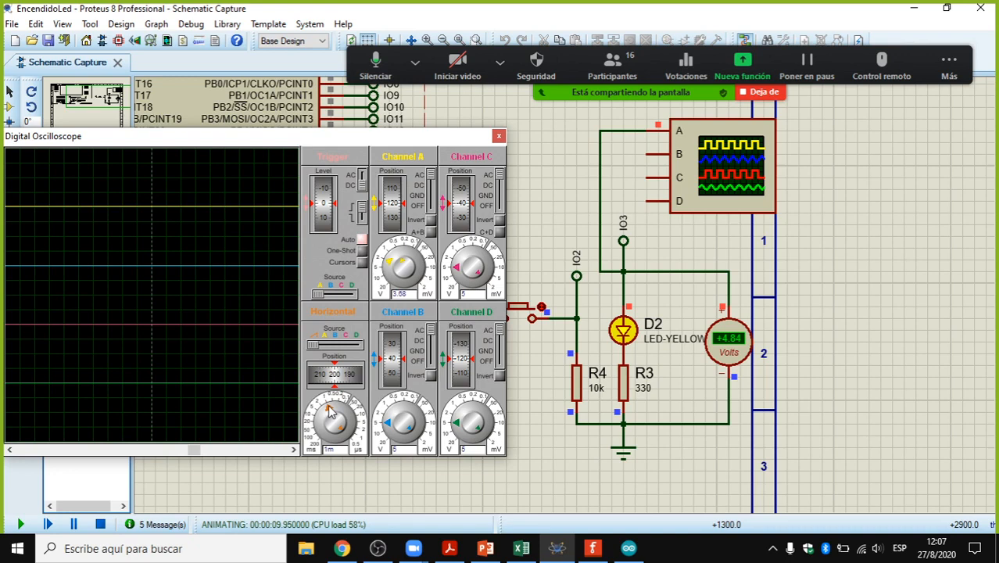
{"action": "left_click", "coordinate": [330, 414]}
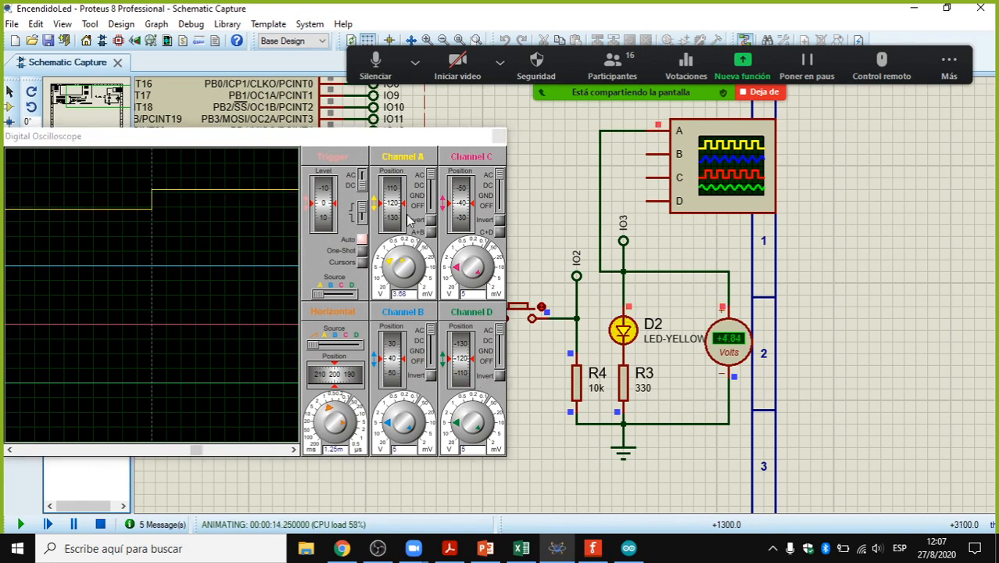
{"action": "left_click", "coordinate": [401, 264]}
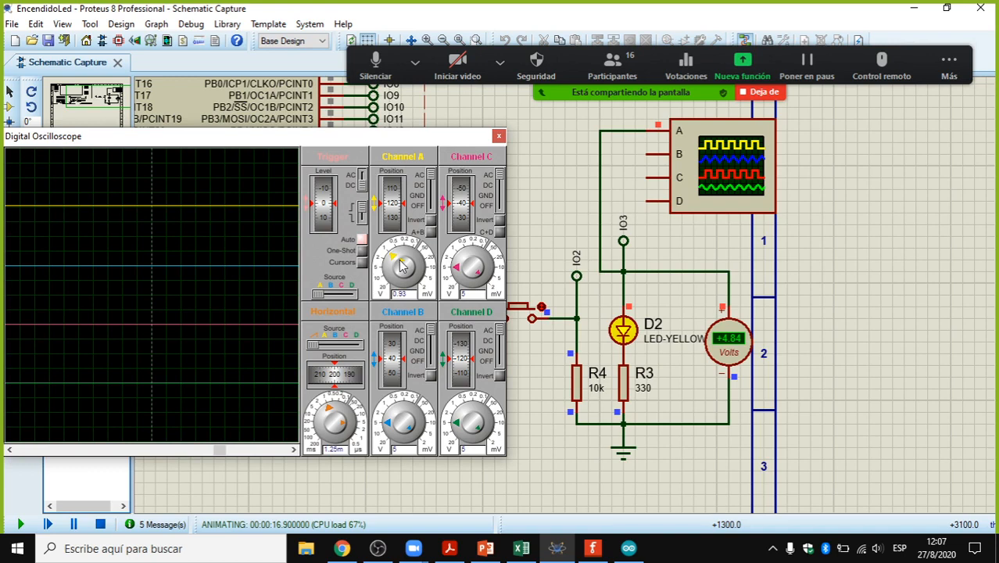
{"action": "left_click", "coordinate": [396, 262]}
Step: Actuate the push button on IO2 to examine the channel A trace, and adjust the Channel A scale to about 3.97 V per division
{"action": "left_click", "coordinate": [522, 312]}
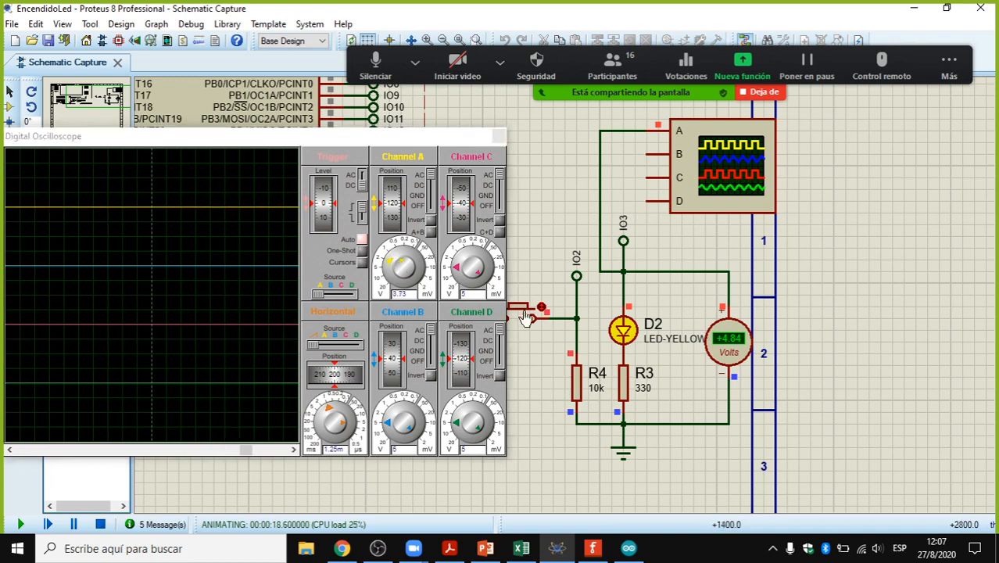
{"action": "left_click", "coordinate": [522, 313]}
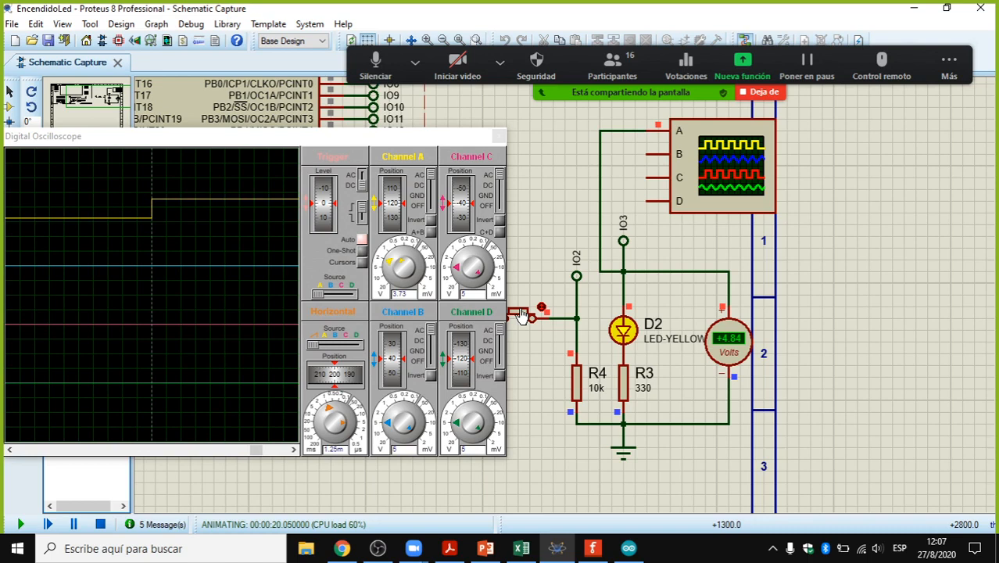
{"action": "left_click", "coordinate": [522, 314]}
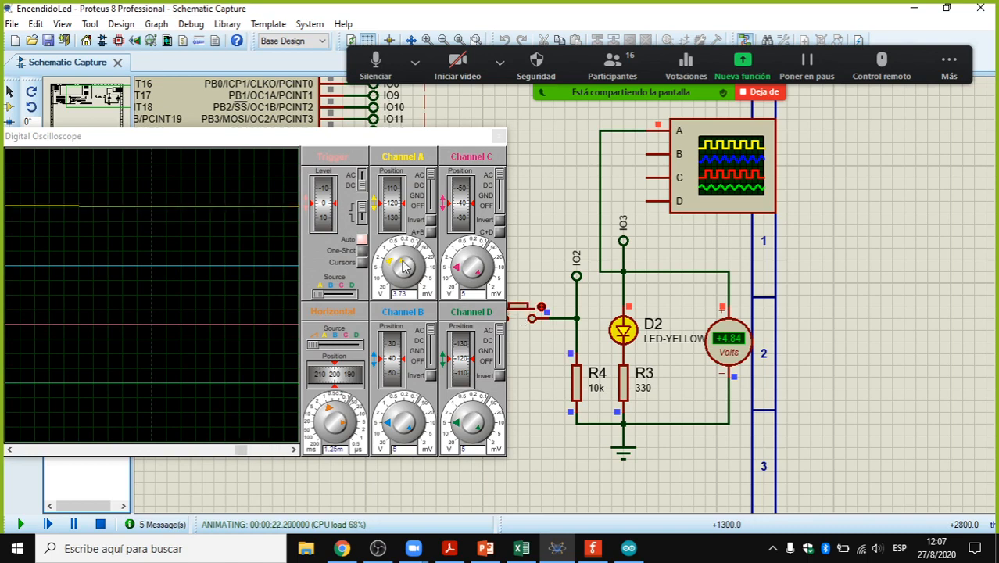
{"action": "left_click", "coordinate": [401, 265]}
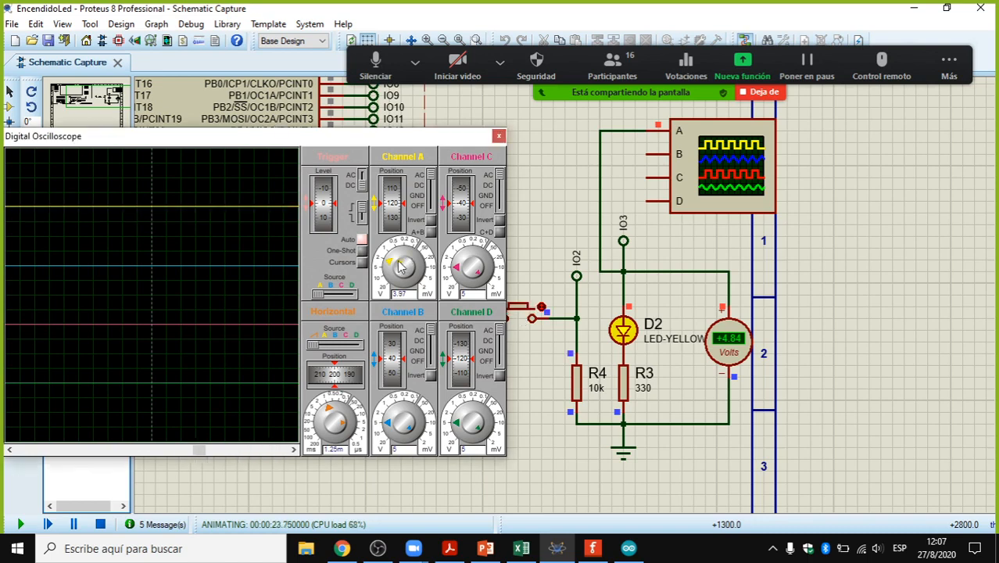
Step: Set the oscilloscope's Channel A scale to about 2.33 V per division and actuate the IO2 push button to examine the trace
{"action": "left_click", "coordinate": [398, 265]}
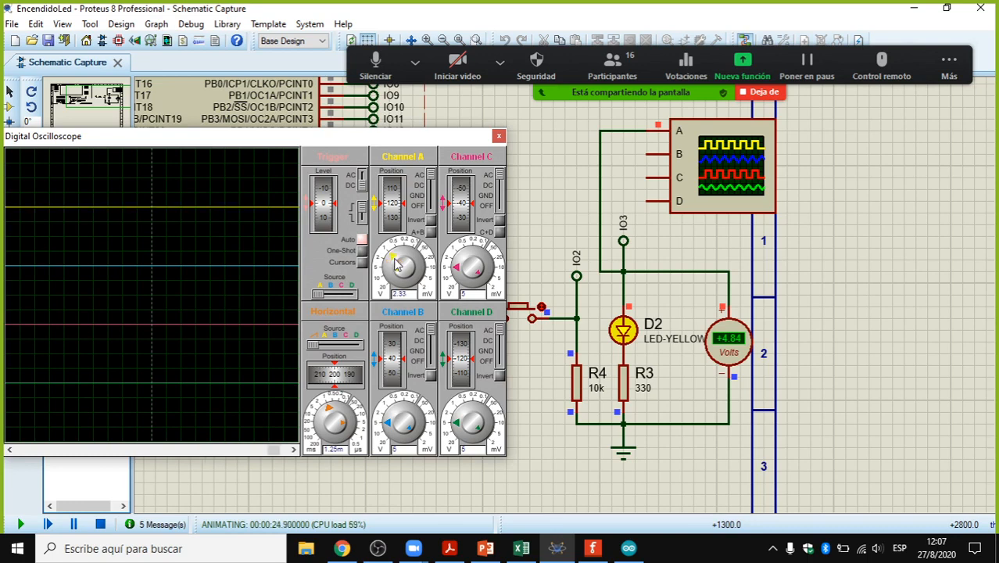
{"action": "left_click", "coordinate": [536, 316]}
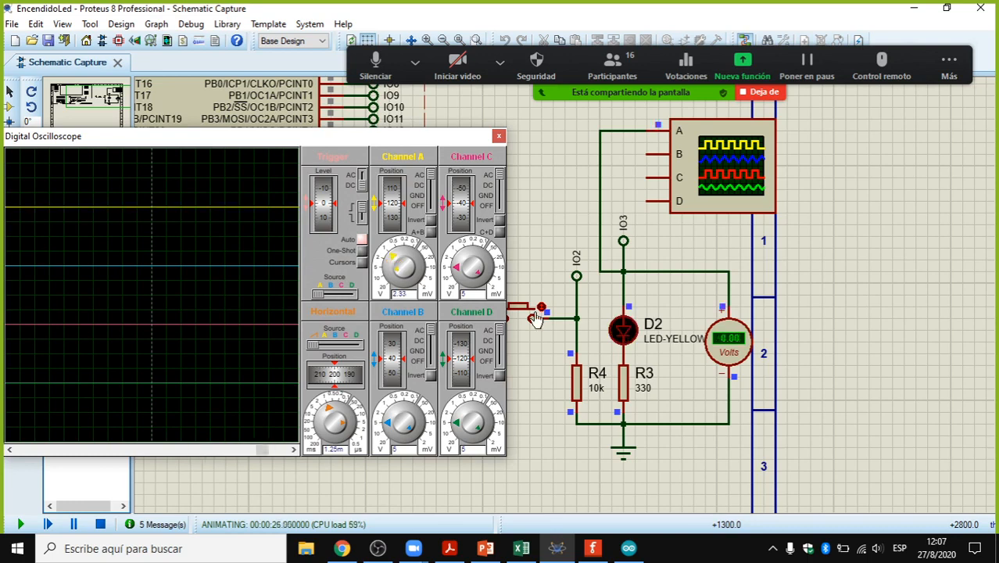
{"action": "left_click", "coordinate": [531, 317]}
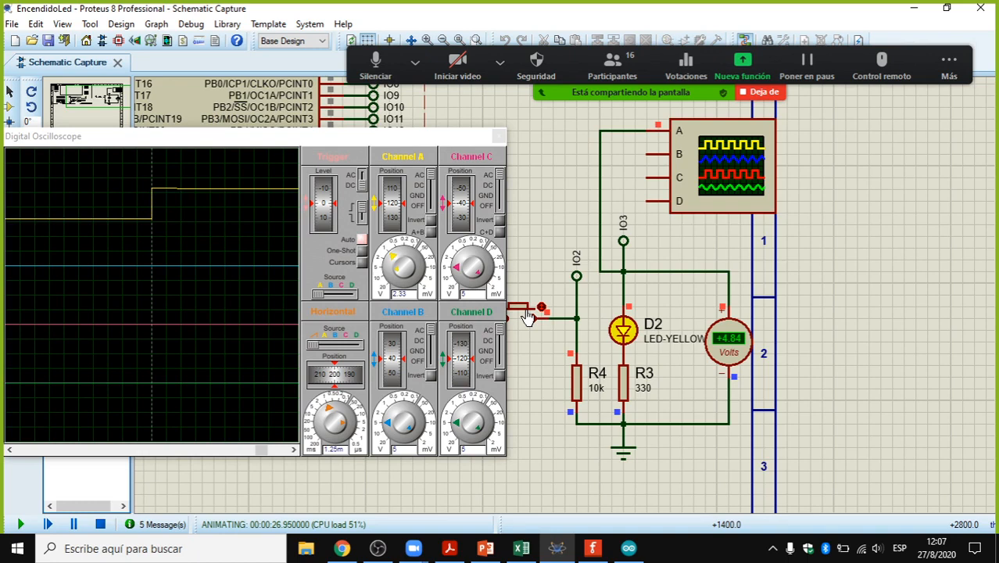
Step: Set the oscilloscope's horizontal timebase to 25 ms per division and actuate the IO2 push button again
{"action": "left_click", "coordinate": [327, 424]}
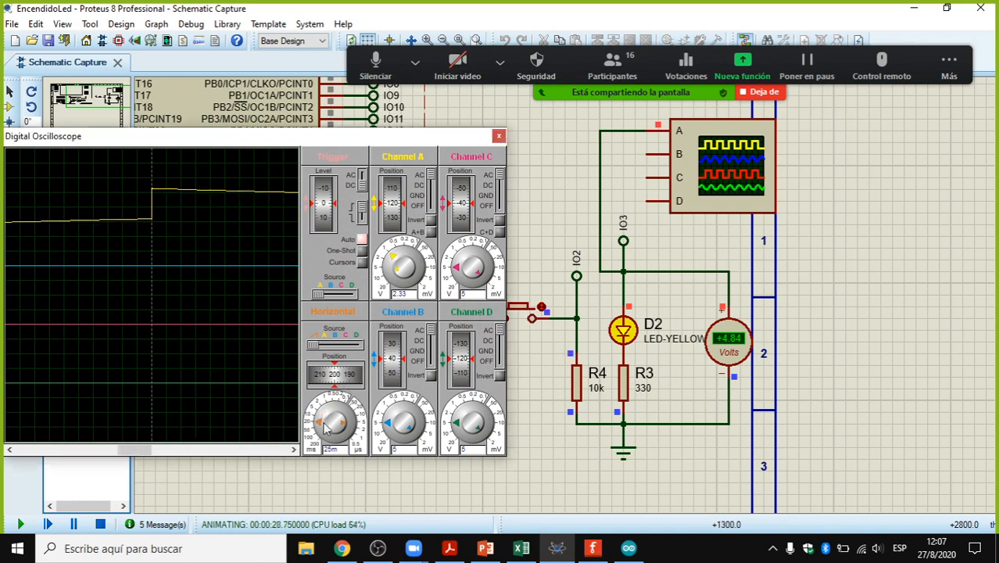
{"action": "left_click", "coordinate": [329, 423]}
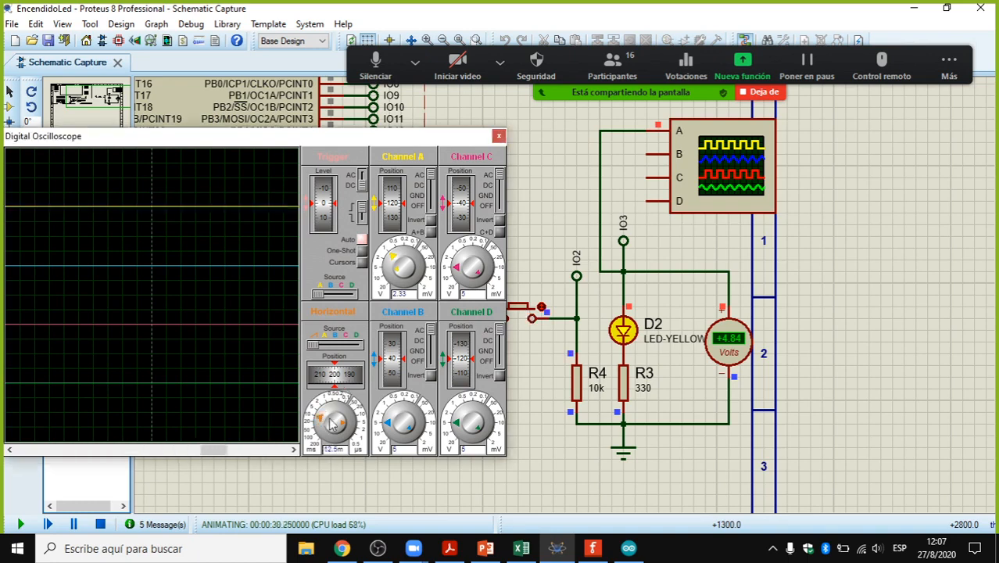
{"action": "mouse_move", "coordinate": [329, 419]}
{"action": "left_mouse_down"}
{"action": "mouse_move", "coordinate": [329, 406]}
{"action": "mouse_move", "coordinate": [318, 415]}
{"action": "left_mouse_up"}
{"action": "left_click", "coordinate": [318, 418]}
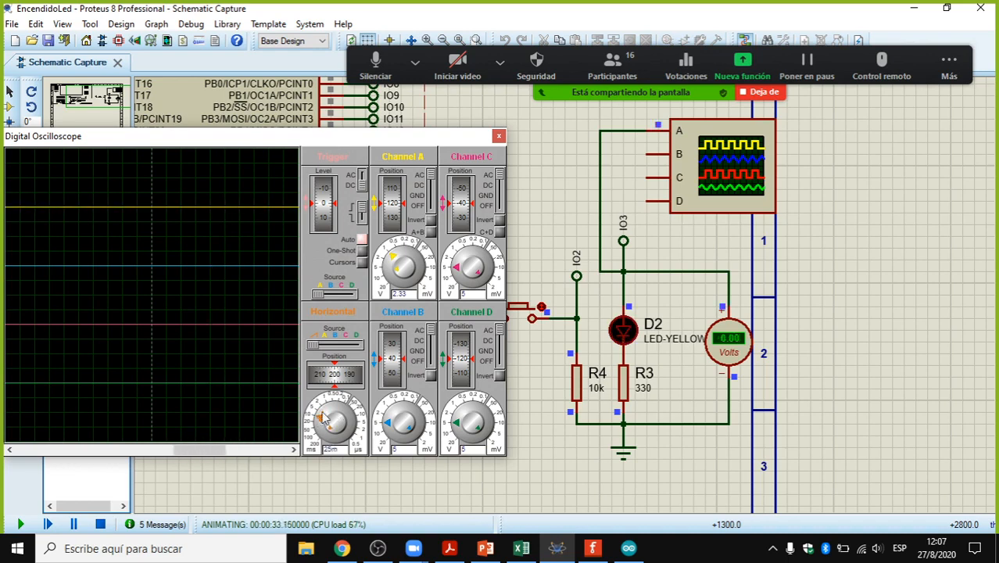
{"action": "left_click", "coordinate": [528, 313]}
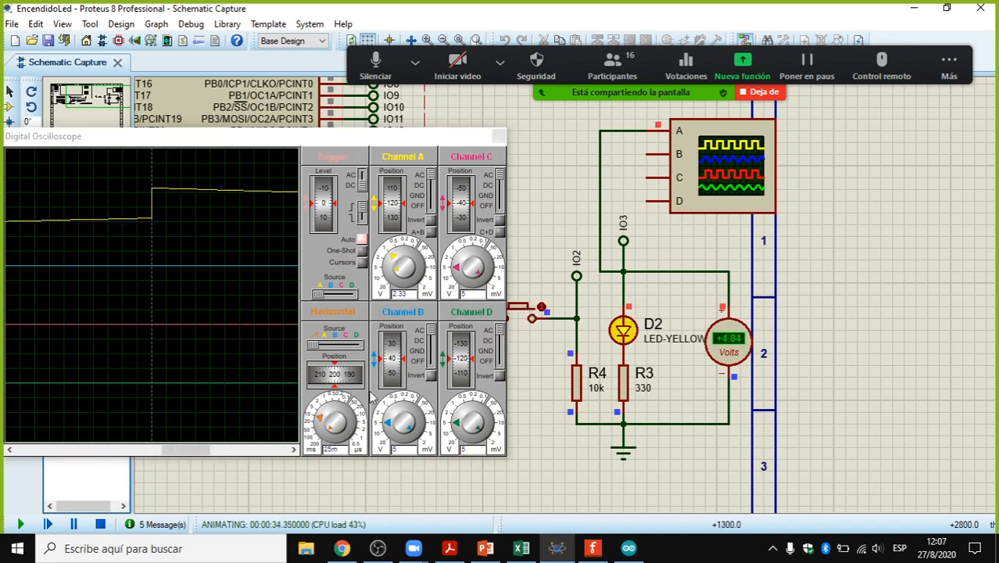
Step: Lengthen the oscilloscope's horizontal timebase to about 0.37 s per division
{"action": "left_click", "coordinate": [319, 422]}
{"action": "left_click", "coordinate": [319, 424]}
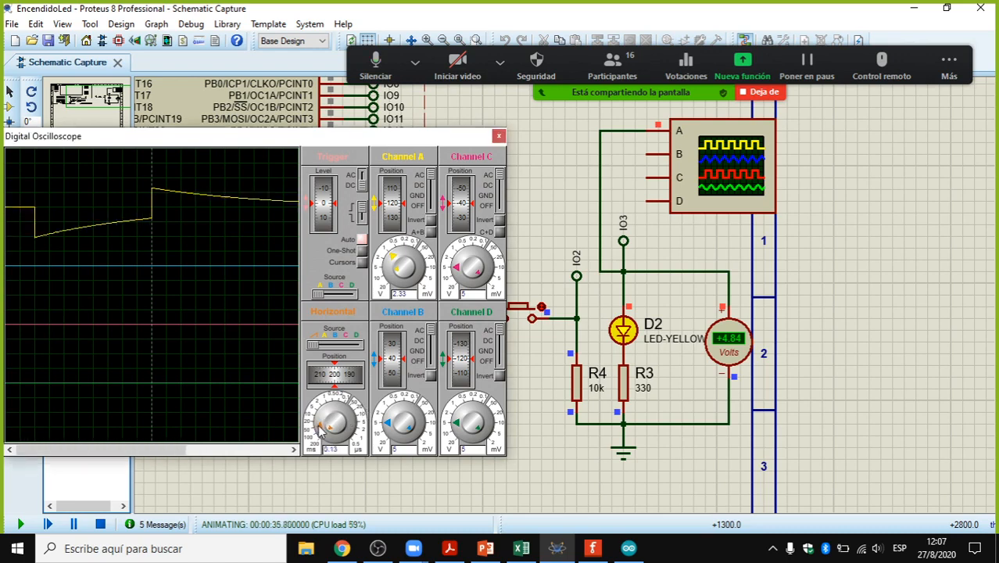
{"action": "left_click", "coordinate": [322, 431]}
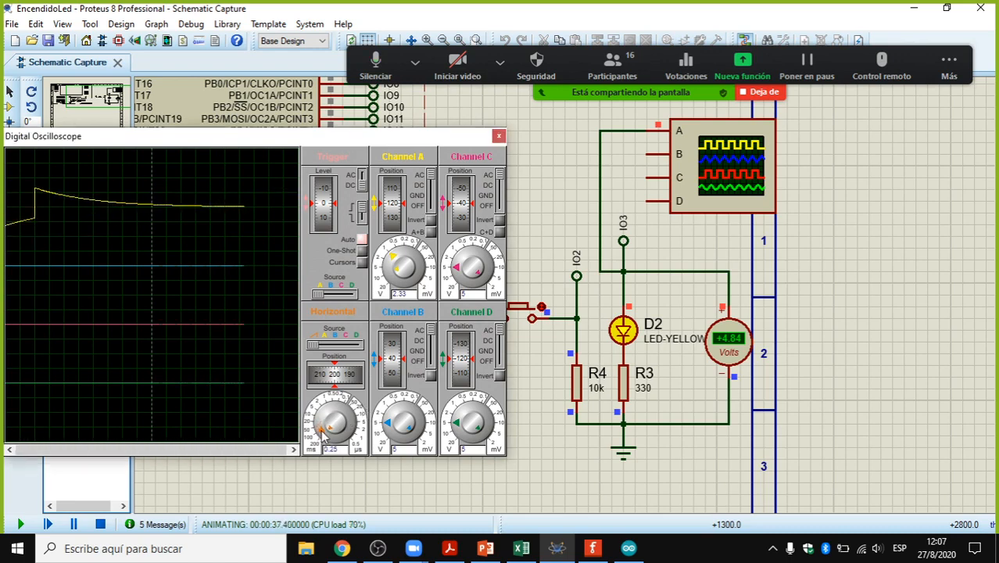
{"action": "mouse_move", "coordinate": [332, 420]}
{"action": "left_mouse_down"}
{"action": "mouse_move", "coordinate": [340, 420]}
{"action": "mouse_move", "coordinate": [322, 435]}
{"action": "mouse_move", "coordinate": [345, 442]}
{"action": "mouse_move", "coordinate": [319, 414]}
{"action": "mouse_move", "coordinate": [344, 434]}
{"action": "mouse_move", "coordinate": [335, 416]}
{"action": "left_mouse_up"}
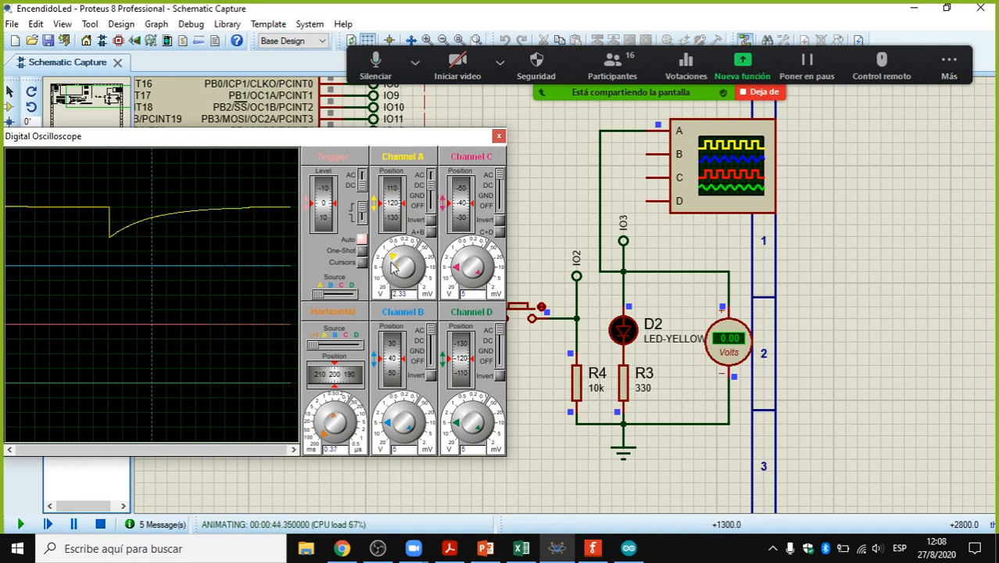
Step: Actuate the IO2 push button while tuning the oscilloscope to 1.5 V per division on Channel A and a timebase of about 0.49 s per division
{"action": "left_click_drag", "start_coordinate": [394, 255], "coordinate": [405, 273]}
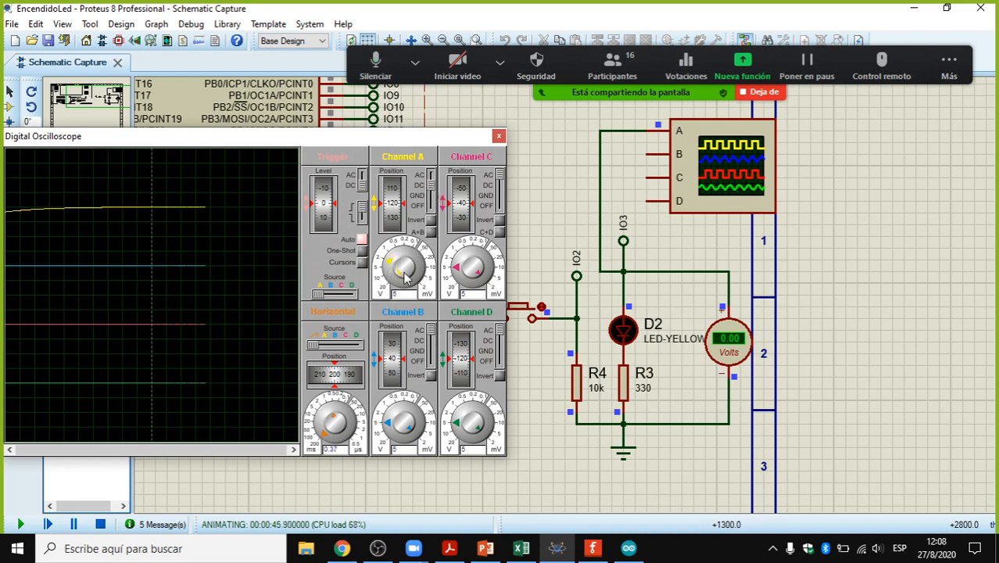
{"action": "left_click", "coordinate": [529, 316]}
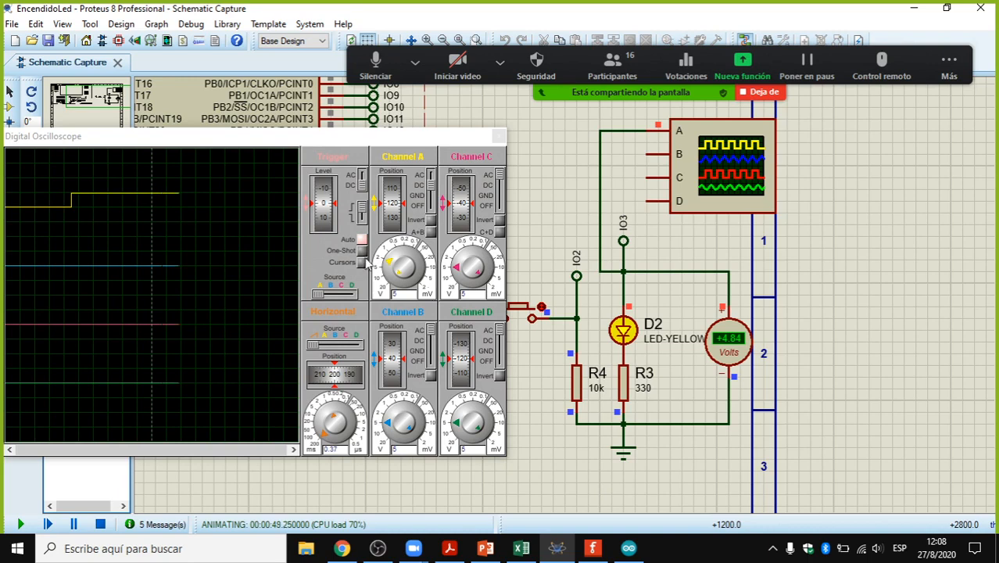
{"action": "left_click_drag", "start_coordinate": [389, 259], "coordinate": [406, 271]}
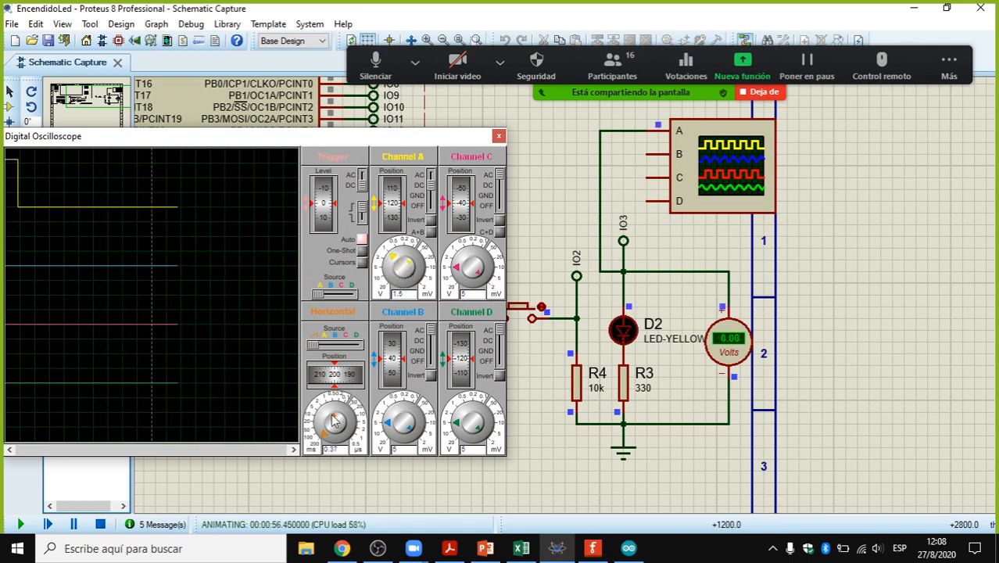
{"action": "mouse_move", "coordinate": [335, 421]}
{"action": "left_mouse_down"}
{"action": "mouse_move", "coordinate": [322, 426]}
{"action": "mouse_move", "coordinate": [326, 438]}
{"action": "left_mouse_up"}
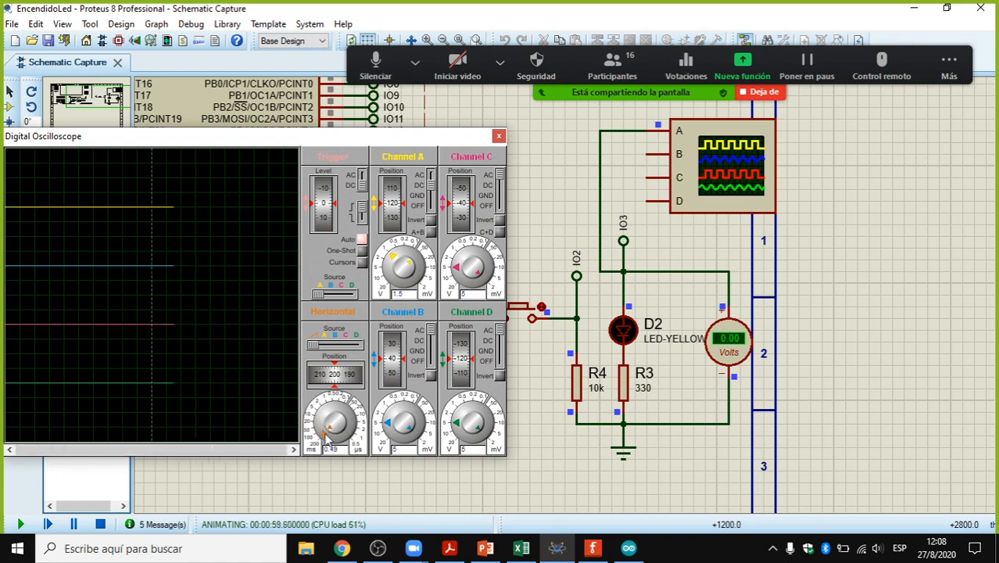